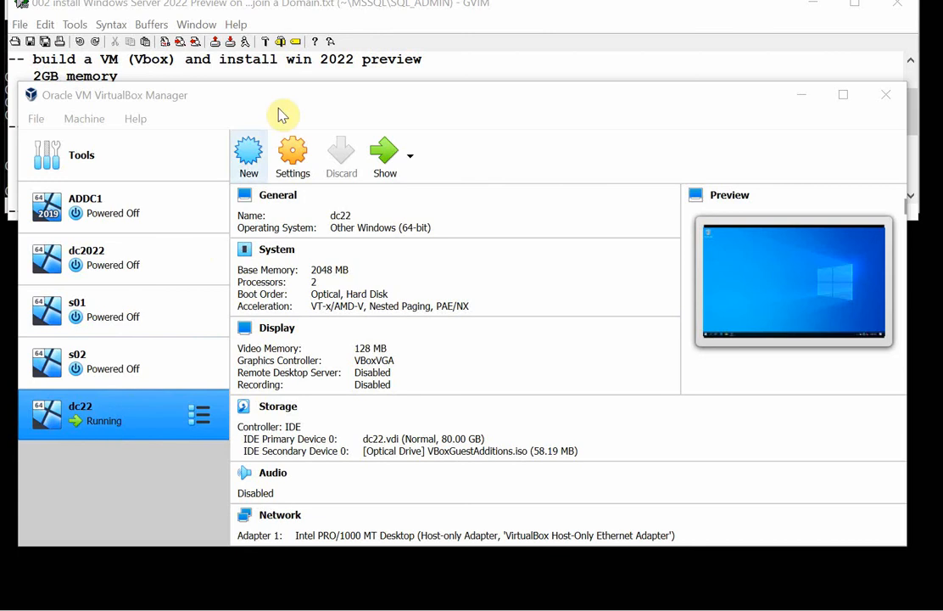
Check the VM build notes in GVIM and begin a new VirtualBox machine named db01 with the version Other Windows (64-bit).
{"action": "left_click", "coordinate": [280, 73]}
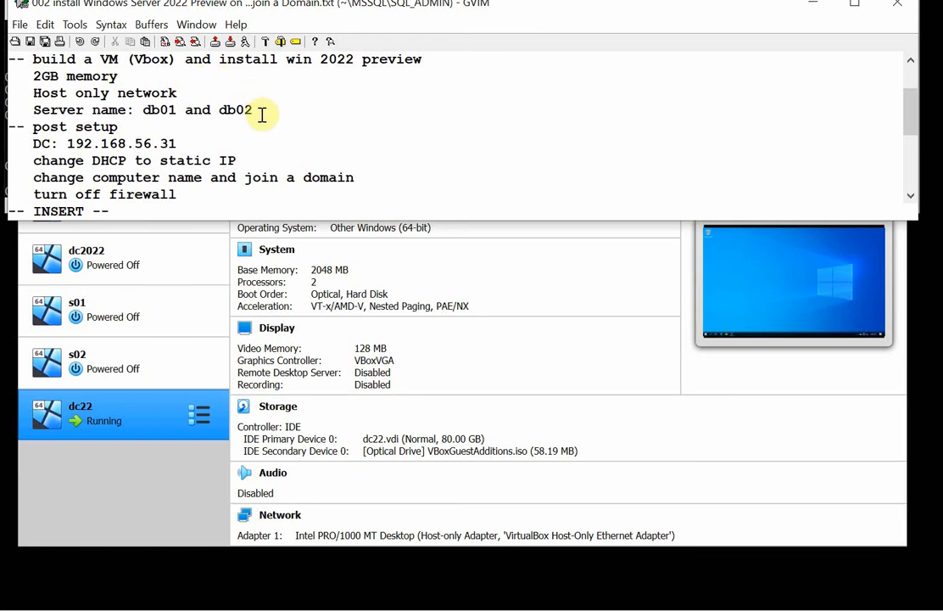
{"action": "left_click", "coordinate": [177, 490]}
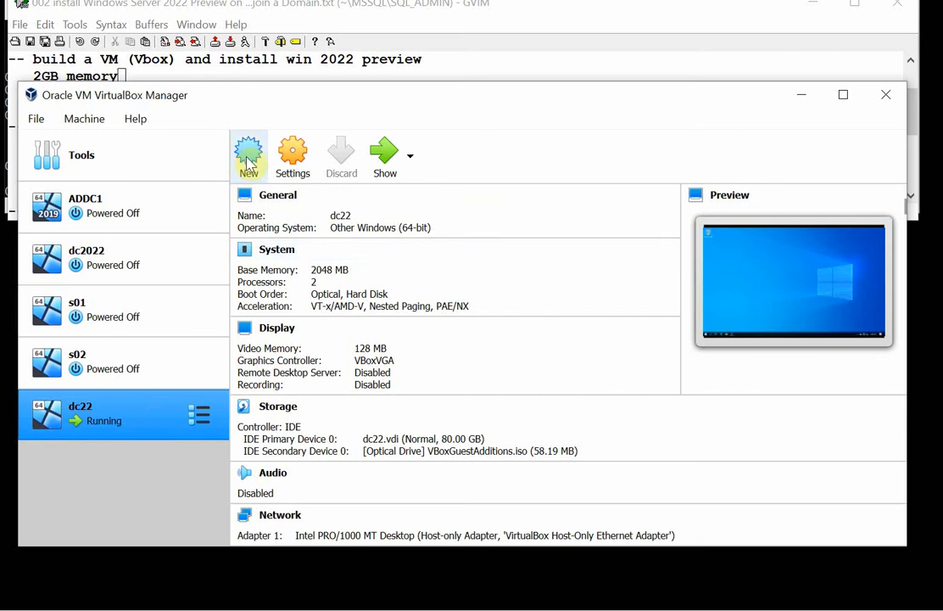
{"action": "left_click", "coordinate": [251, 159]}
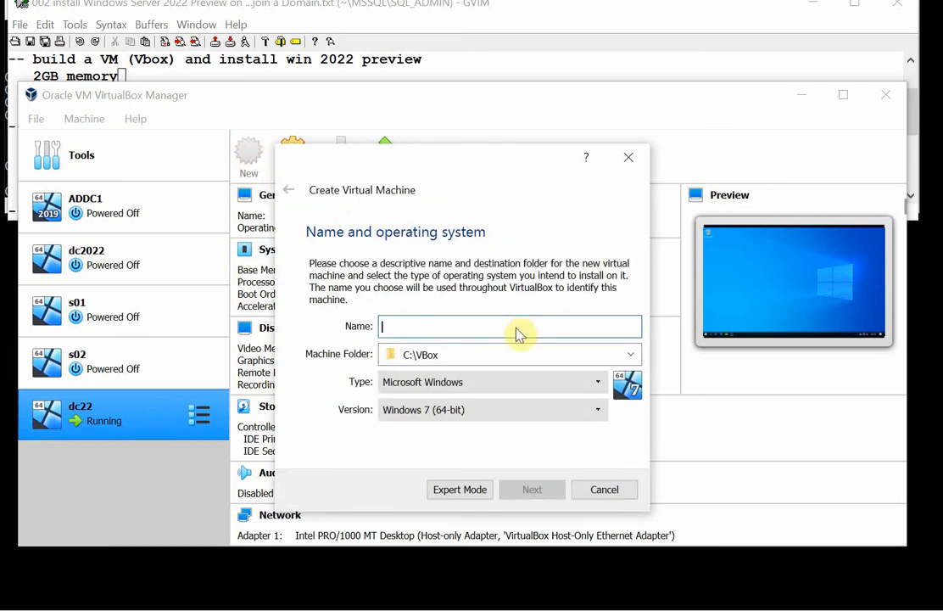
{"action": "type", "text": "db01"}
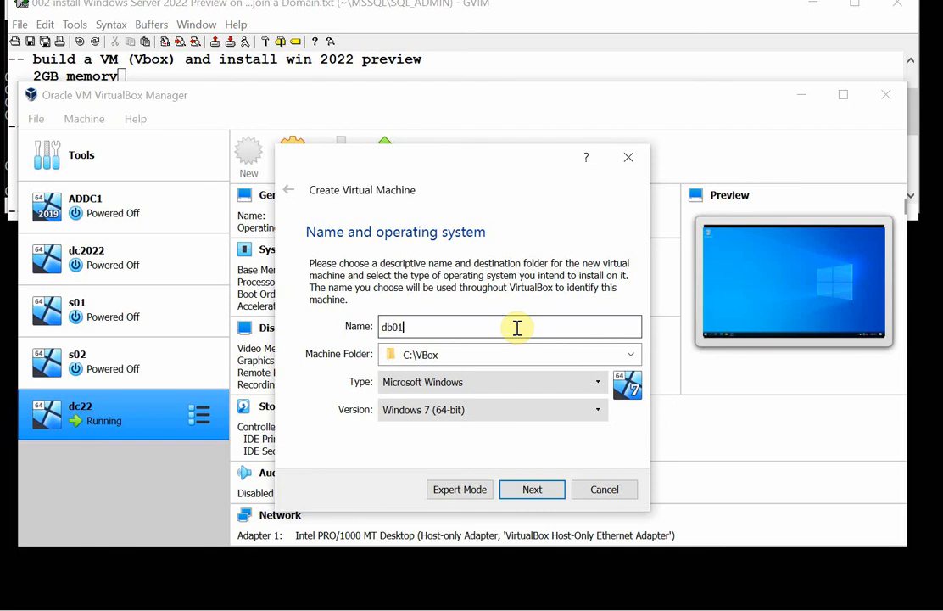
{"action": "left_click", "coordinate": [601, 416]}
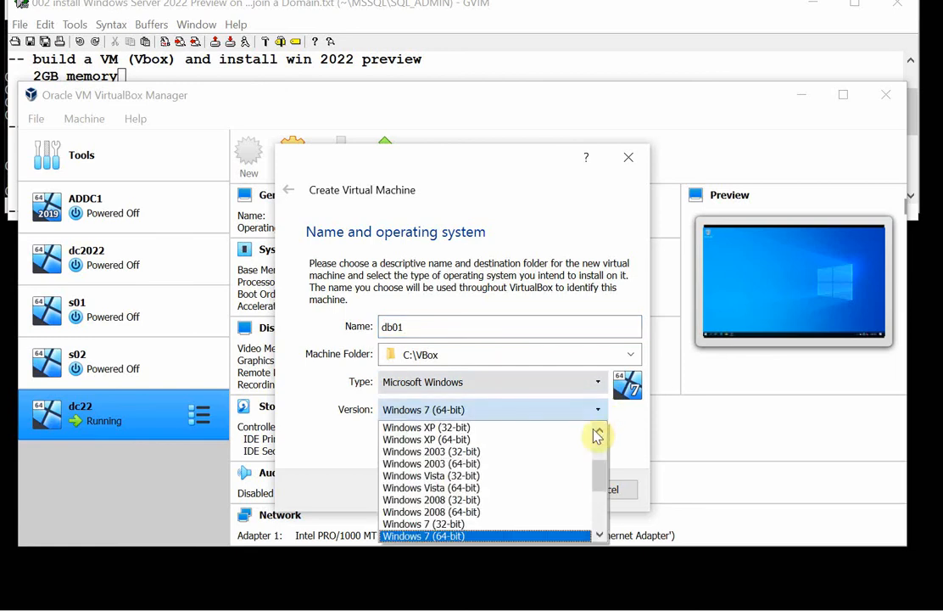
{"action": "left_click_drag", "start_coordinate": [604, 486], "coordinate": [572, 533]}
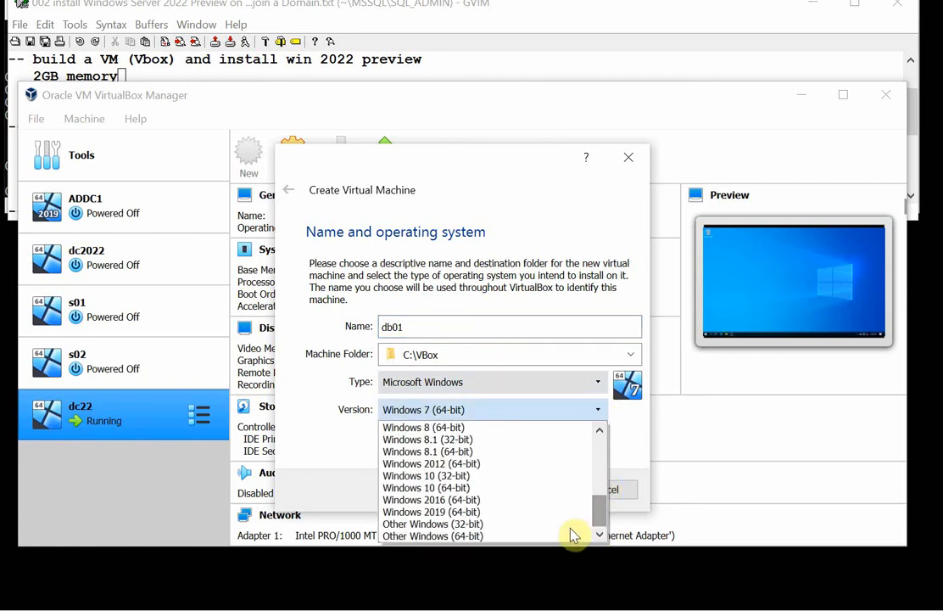
{"action": "left_click", "coordinate": [455, 535]}
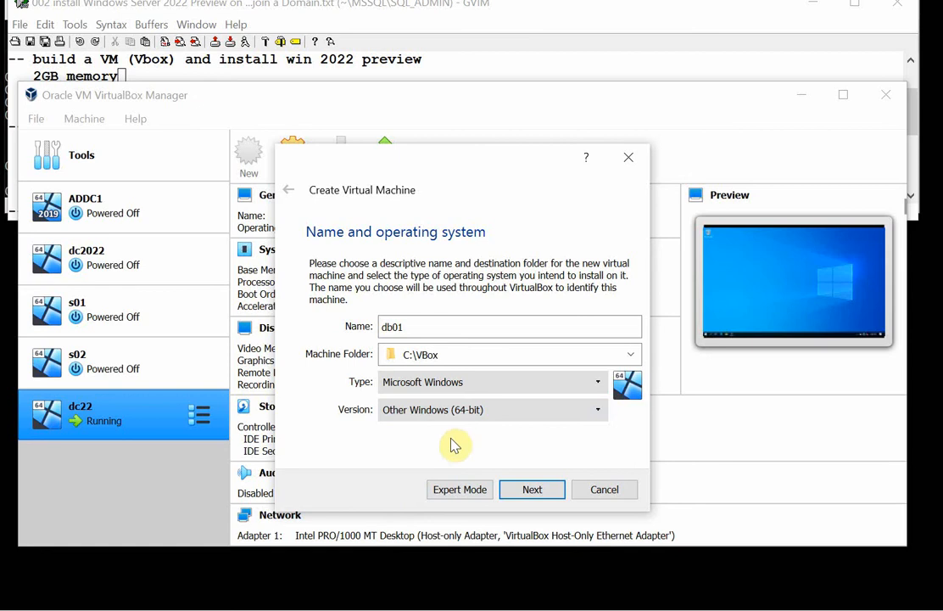
{"action": "left_click", "coordinate": [532, 491]}
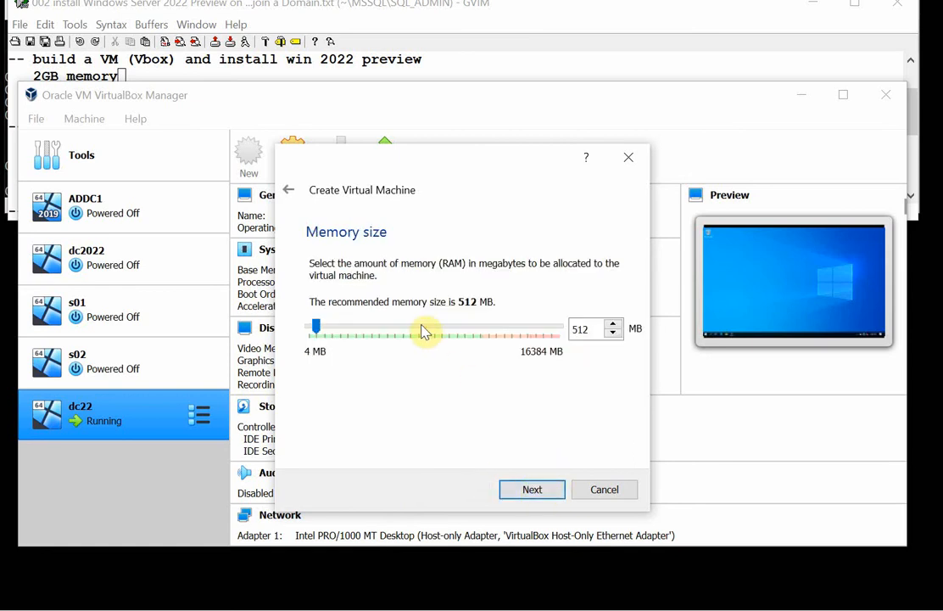
Give the new machine 2048 MB of memory and create a dynamically allocated 80 GB VDI hard disk for it.
{"action": "left_click", "coordinate": [532, 490]}
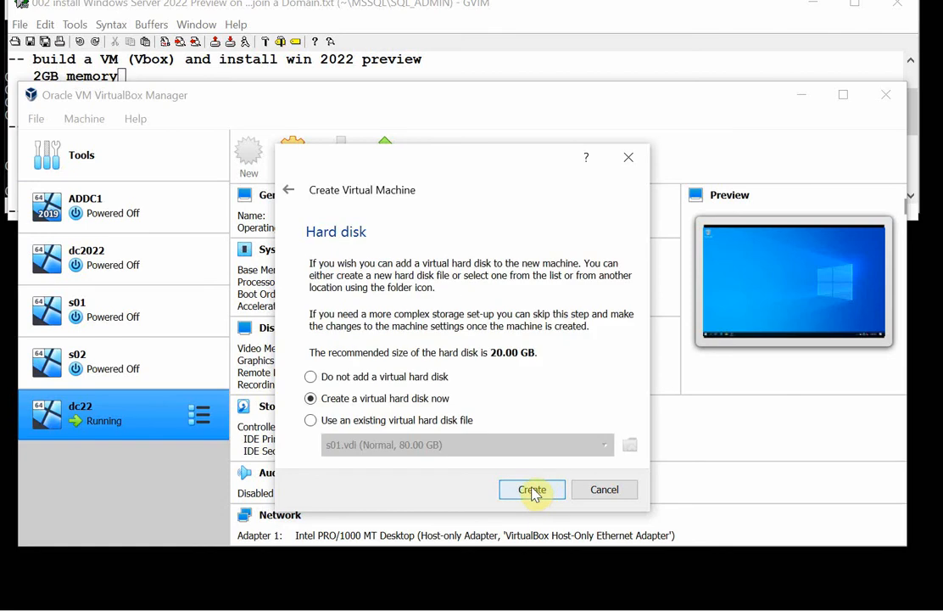
{"action": "left_click", "coordinate": [532, 490]}
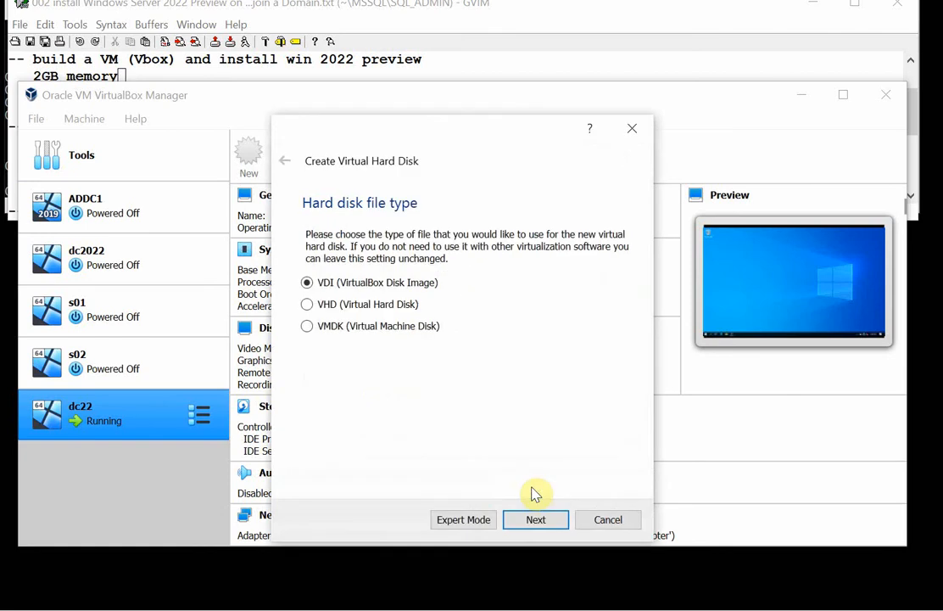
{"action": "left_click", "coordinate": [537, 520]}
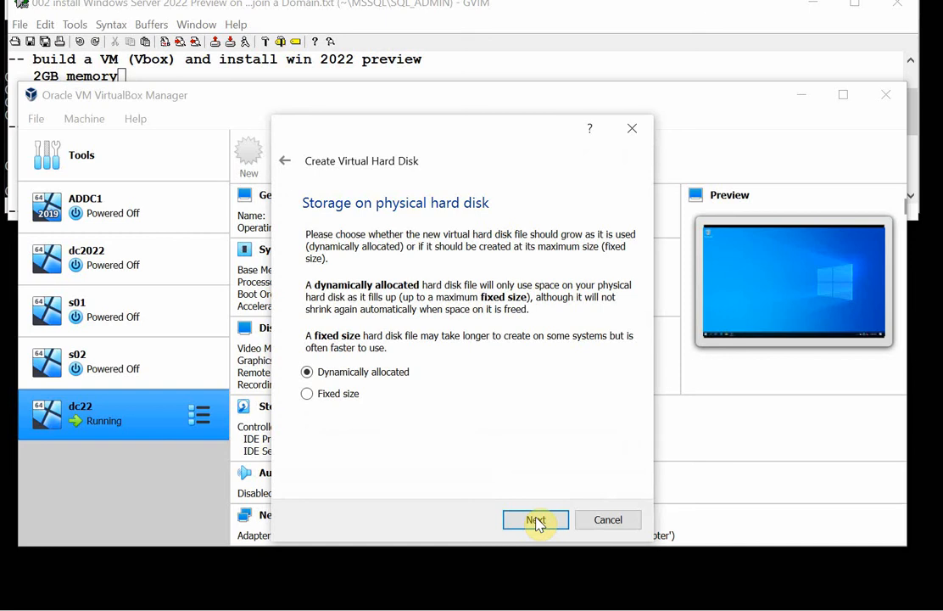
{"action": "left_click", "coordinate": [547, 525]}
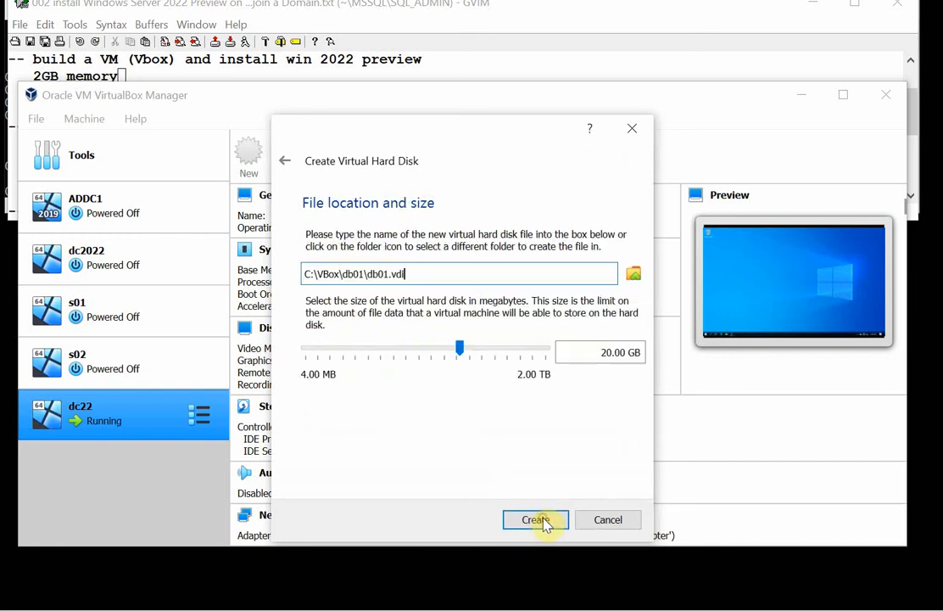
{"action": "left_click", "coordinate": [497, 351]}
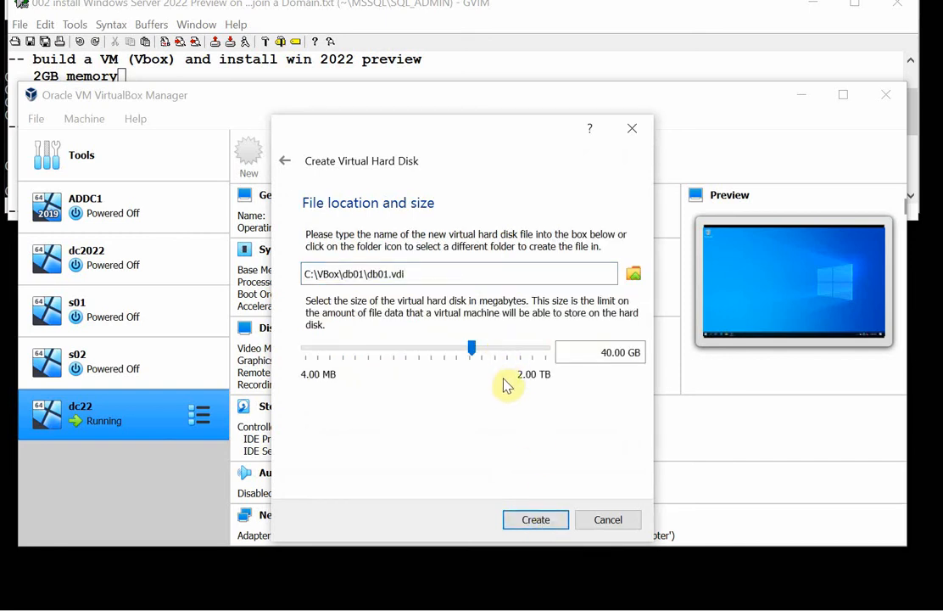
{"action": "left_click", "coordinate": [506, 351]}
{"action": "left_click", "coordinate": [476, 350]}
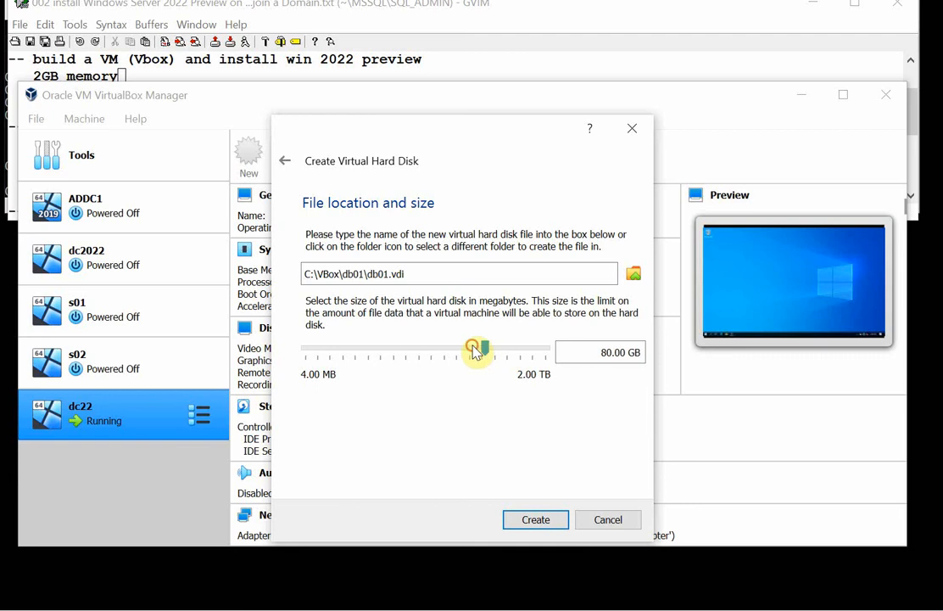
{"action": "left_click", "coordinate": [536, 519]}
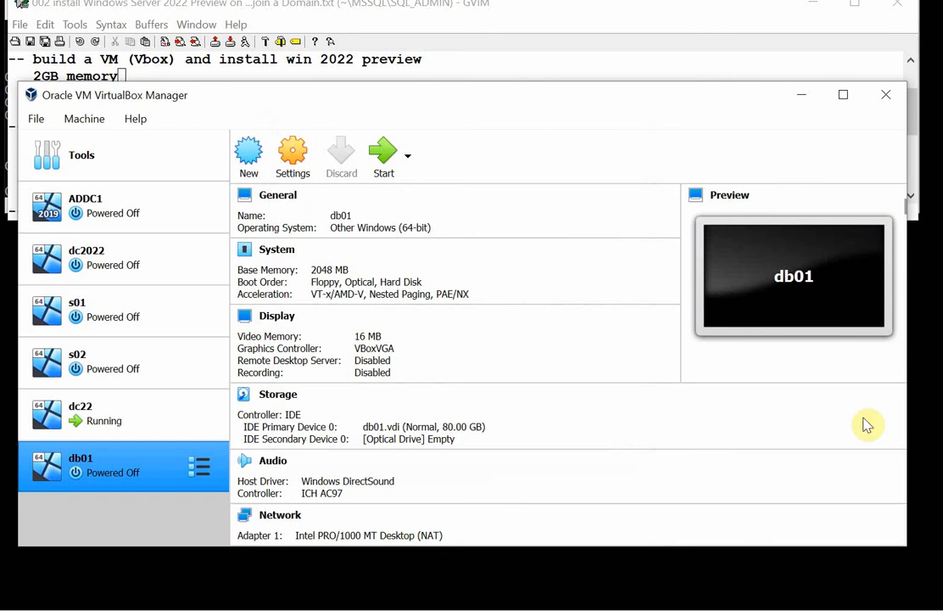
Set both the shared clipboard and Drag'n'Drop of db01 to Bidirectional.
{"action": "left_click", "coordinate": [290, 159]}
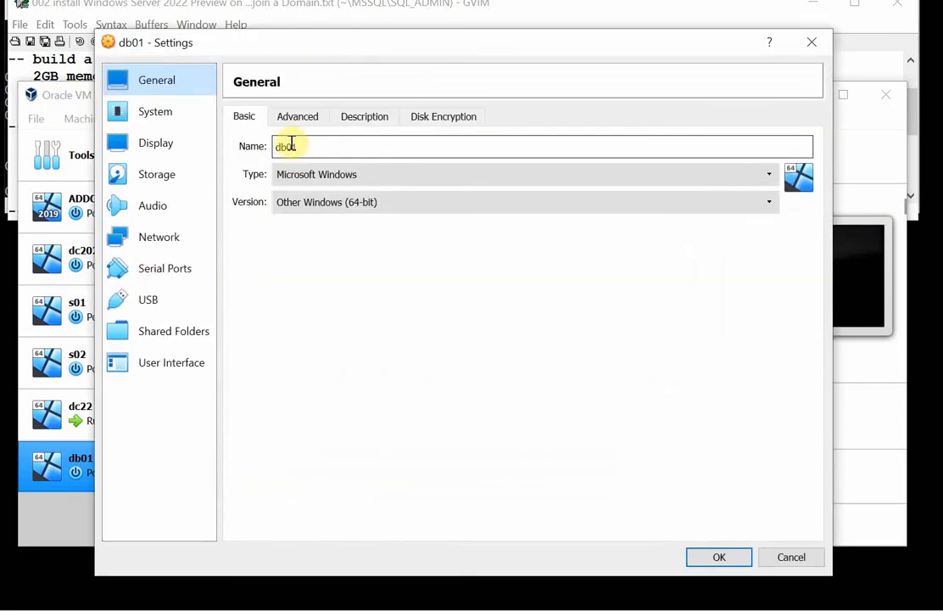
{"action": "left_click", "coordinate": [299, 117]}
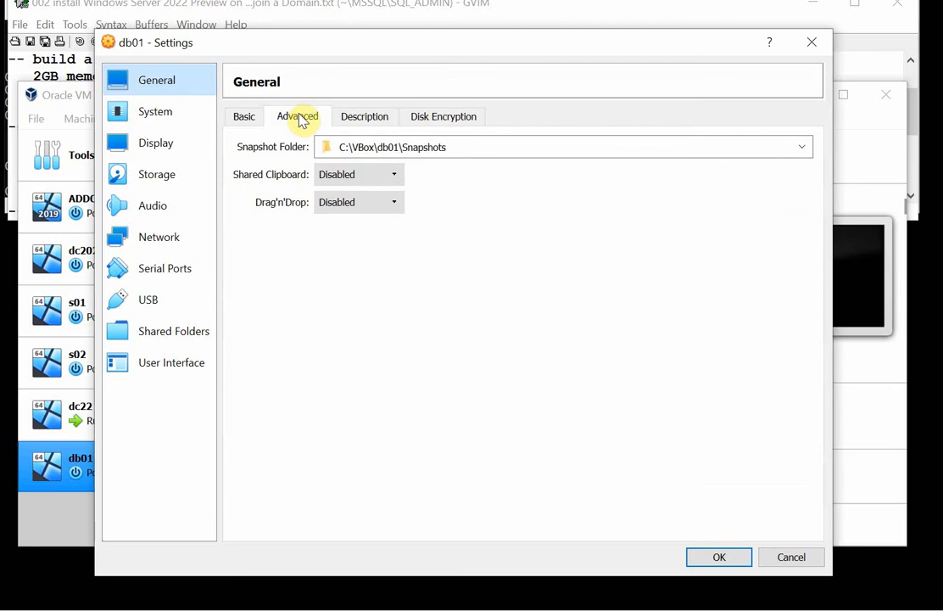
{"action": "left_click", "coordinate": [394, 175]}
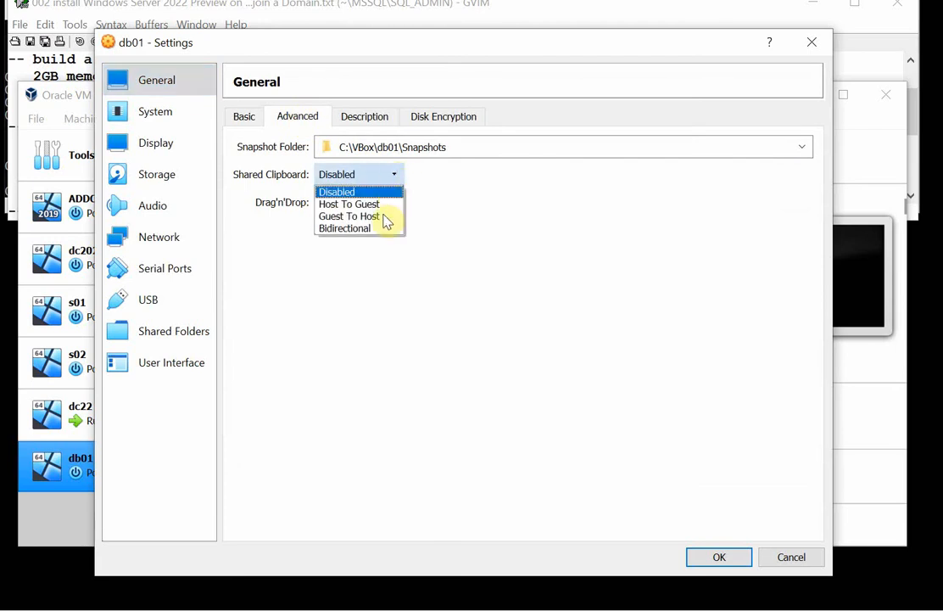
{"action": "left_click", "coordinate": [373, 228]}
{"action": "left_click", "coordinate": [393, 203]}
{"action": "left_click", "coordinate": [384, 257]}
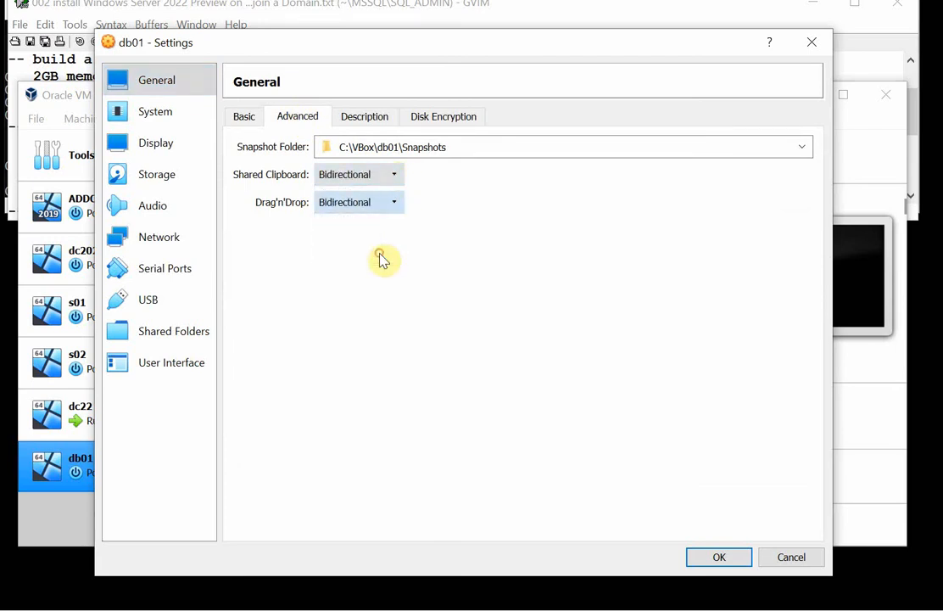
Remove Floppy from db01's boot order and assign 2 processors.
{"action": "left_click", "coordinate": [153, 115]}
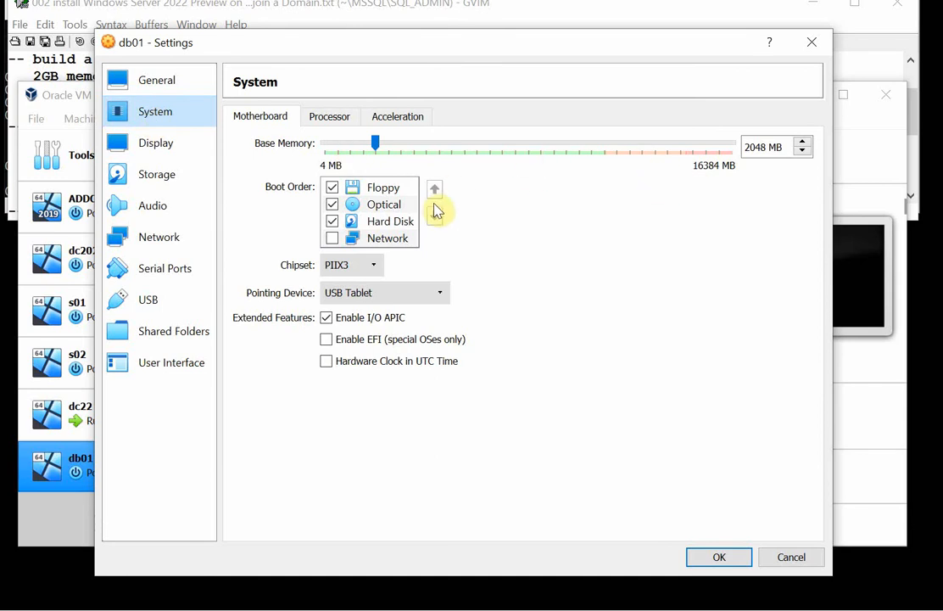
{"action": "left_click", "coordinate": [331, 186]}
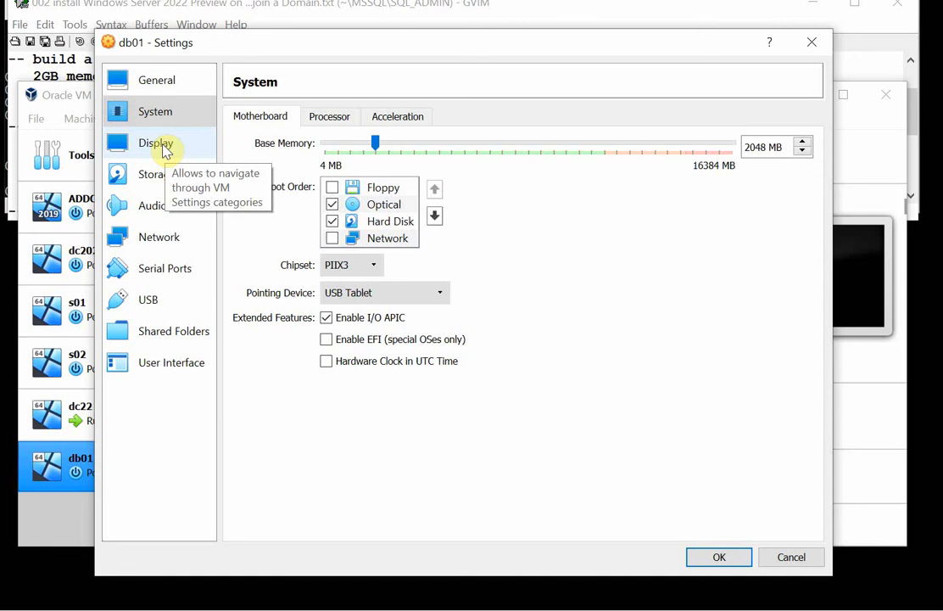
{"action": "left_click", "coordinate": [330, 119]}
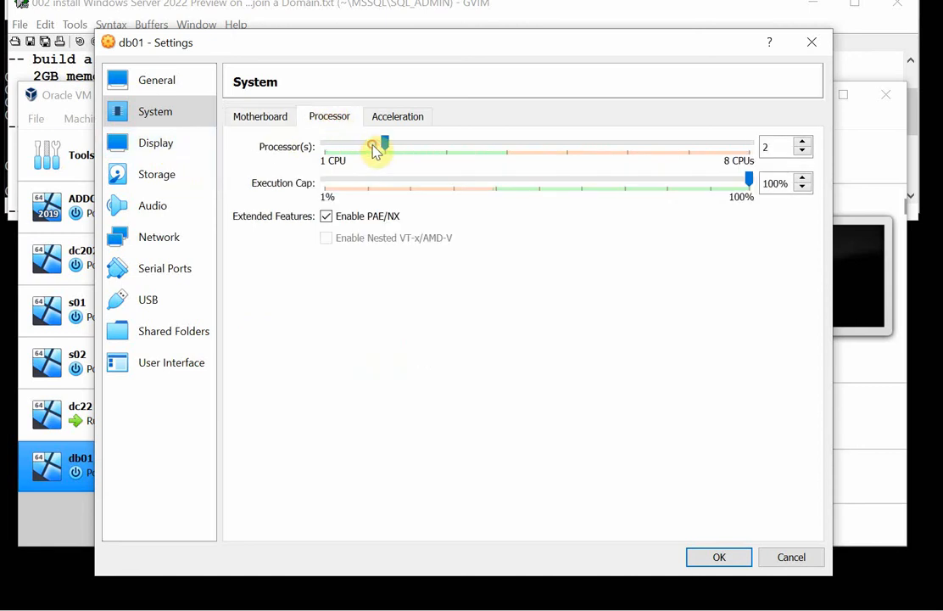
Set the video memory to 128 MB and load the 20348.1.210507-1500.fe_release_SERVER_EVAL_x64FRE_en-us.iso image into the empty optical drive.
{"action": "left_click", "coordinate": [165, 147]}
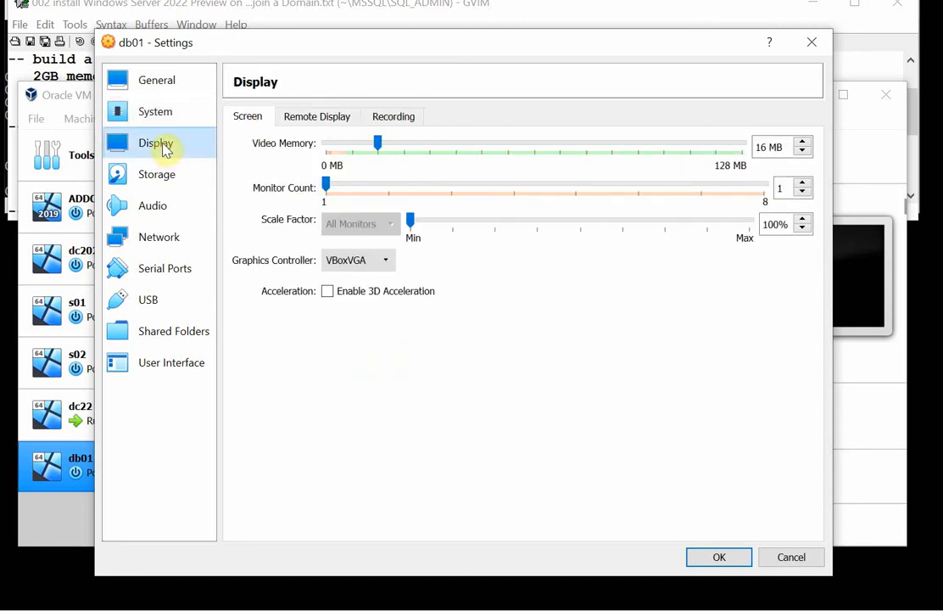
{"action": "left_click_drag", "start_coordinate": [382, 146], "coordinate": [786, 162]}
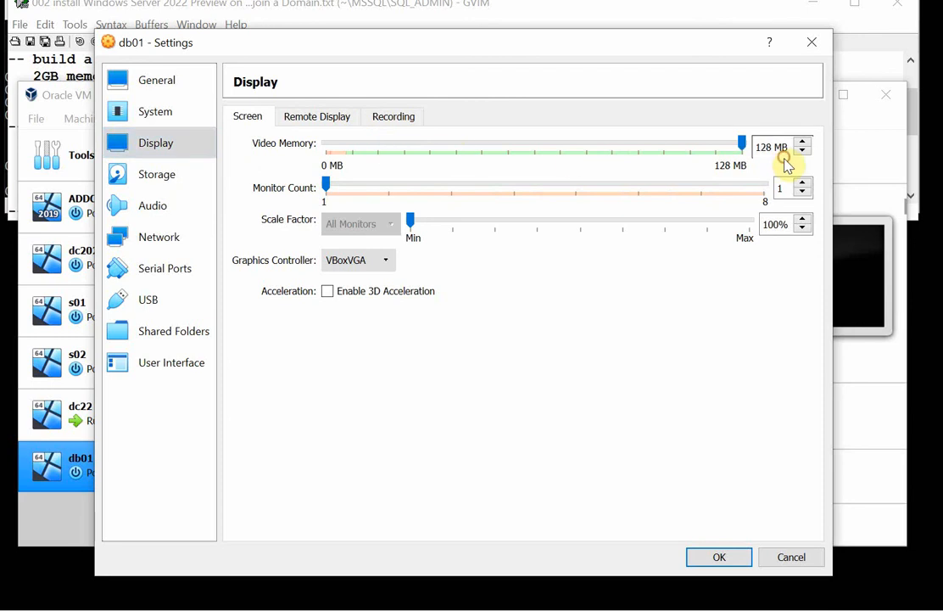
{"action": "left_click", "coordinate": [165, 178]}
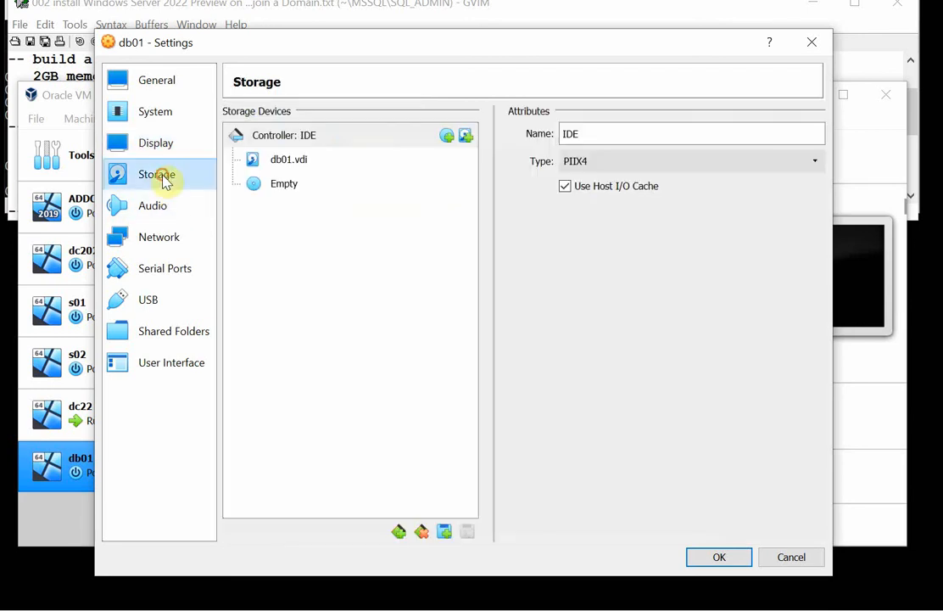
{"action": "left_click", "coordinate": [288, 188]}
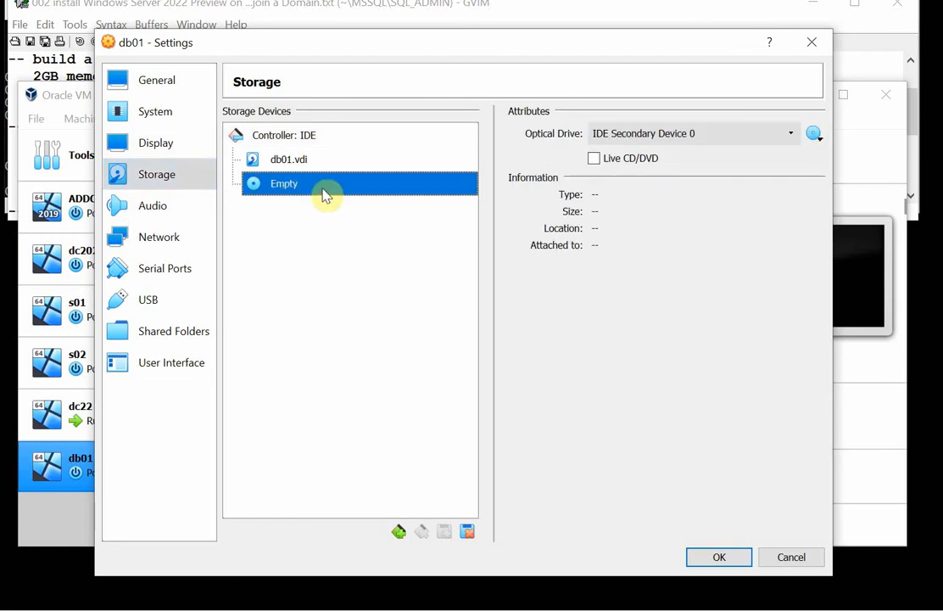
{"action": "left_click", "coordinate": [816, 136]}
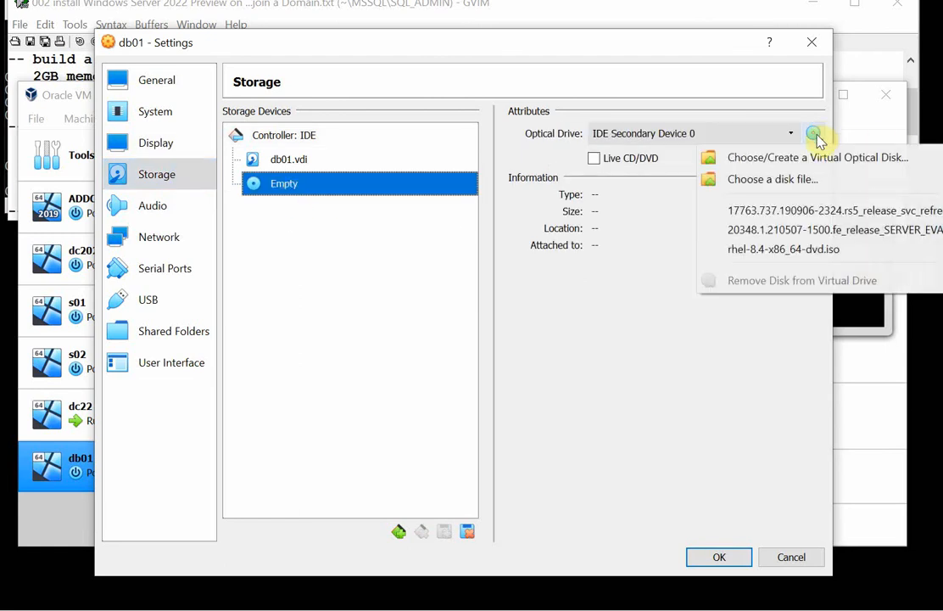
{"action": "left_click", "coordinate": [818, 234]}
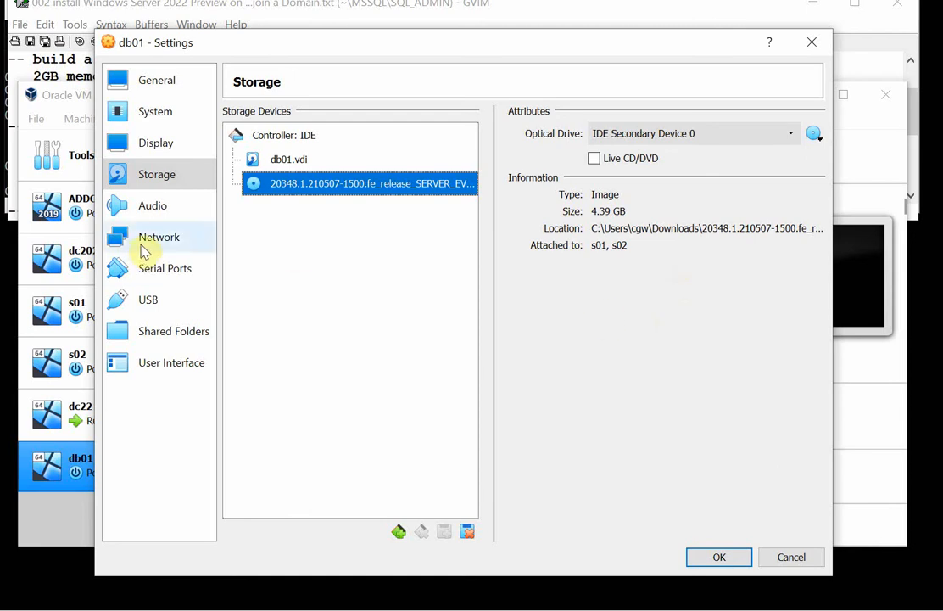
Disable audio for db01 and attach network Adapter 1 to the Host-only Adapter.
{"action": "left_click", "coordinate": [158, 209]}
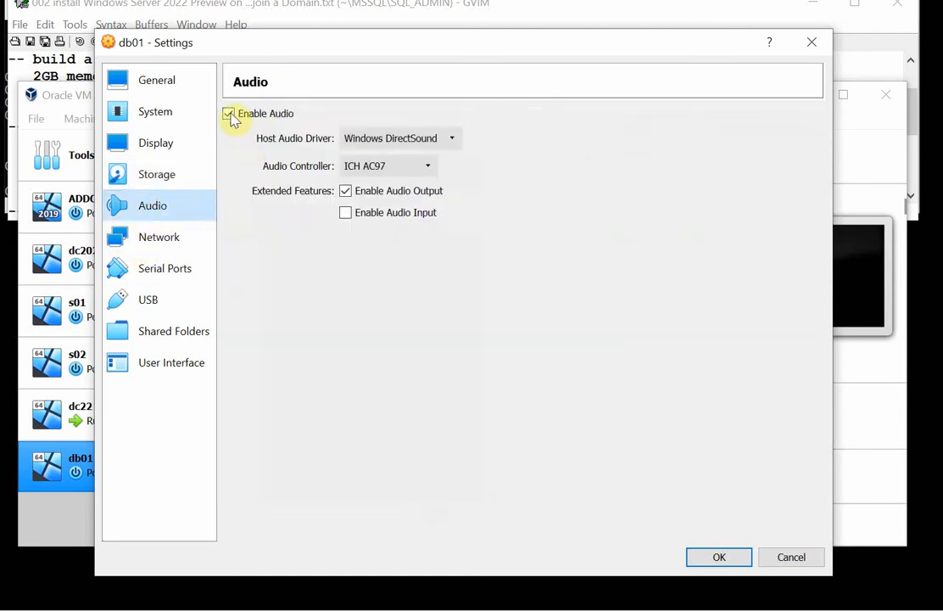
{"action": "left_click", "coordinate": [233, 116]}
{"action": "left_click", "coordinate": [180, 247]}
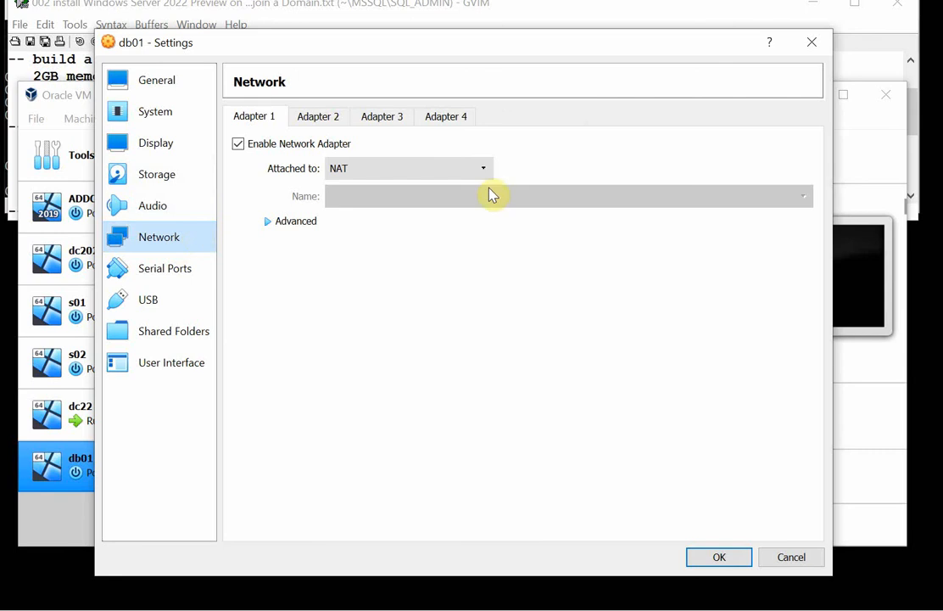
{"action": "left_click", "coordinate": [485, 171]}
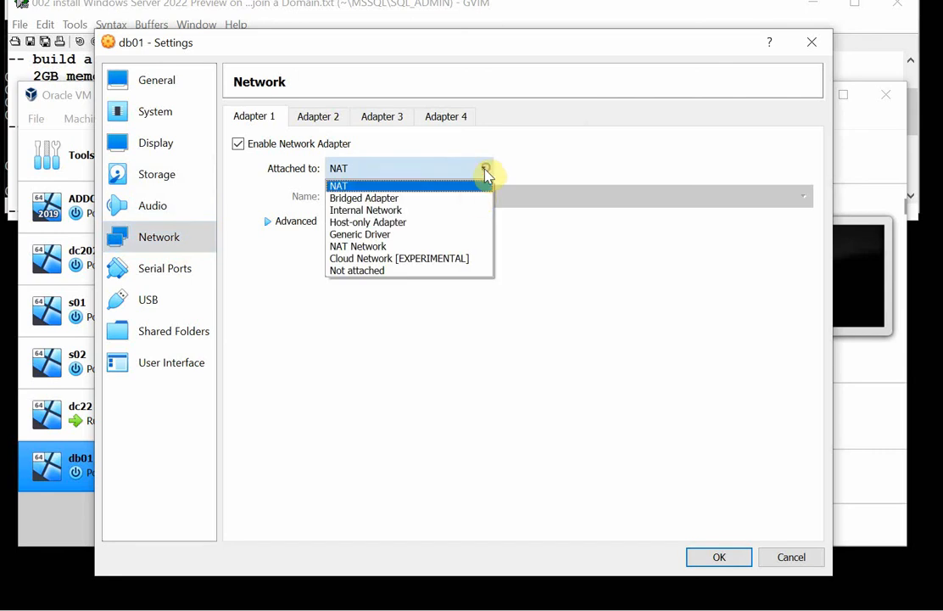
{"action": "left_click", "coordinate": [473, 222]}
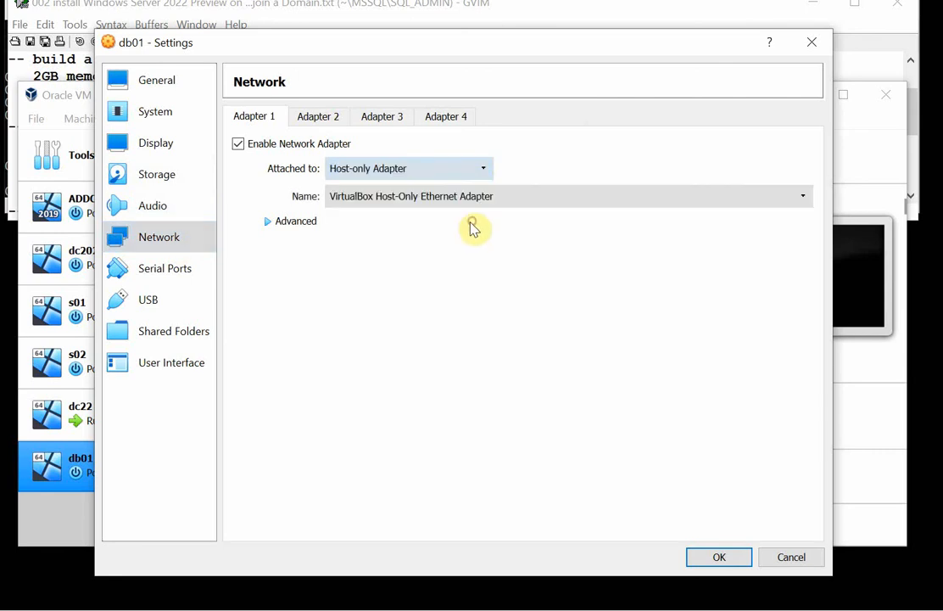
Go through db01's remaining settings pages, save the settings and start db01 from the Server 2022 evaluation ISO.
{"action": "left_click", "coordinate": [173, 270]}
{"action": "left_click", "coordinate": [165, 301]}
{"action": "left_click", "coordinate": [171, 327]}
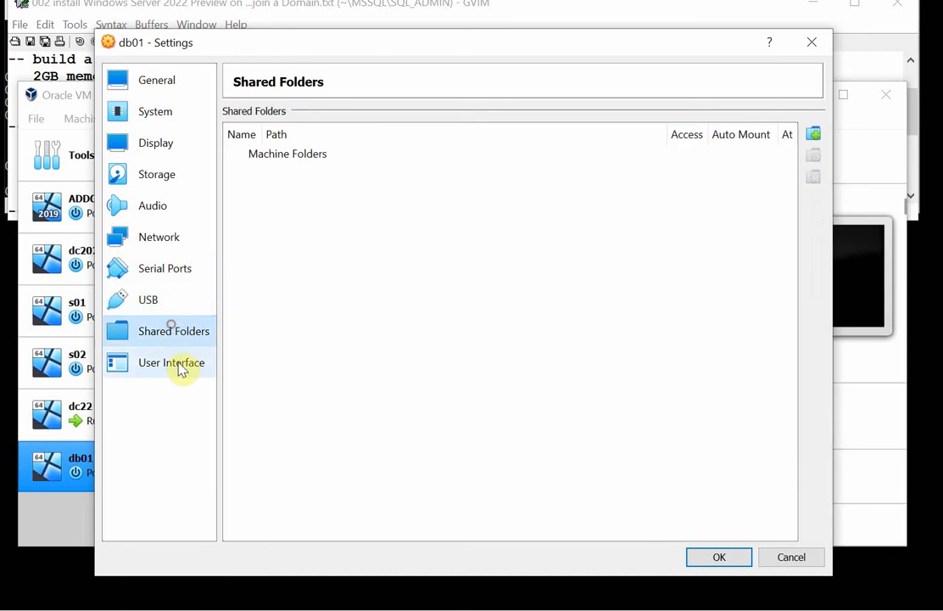
{"action": "left_click", "coordinate": [182, 367]}
{"action": "left_click", "coordinate": [718, 557]}
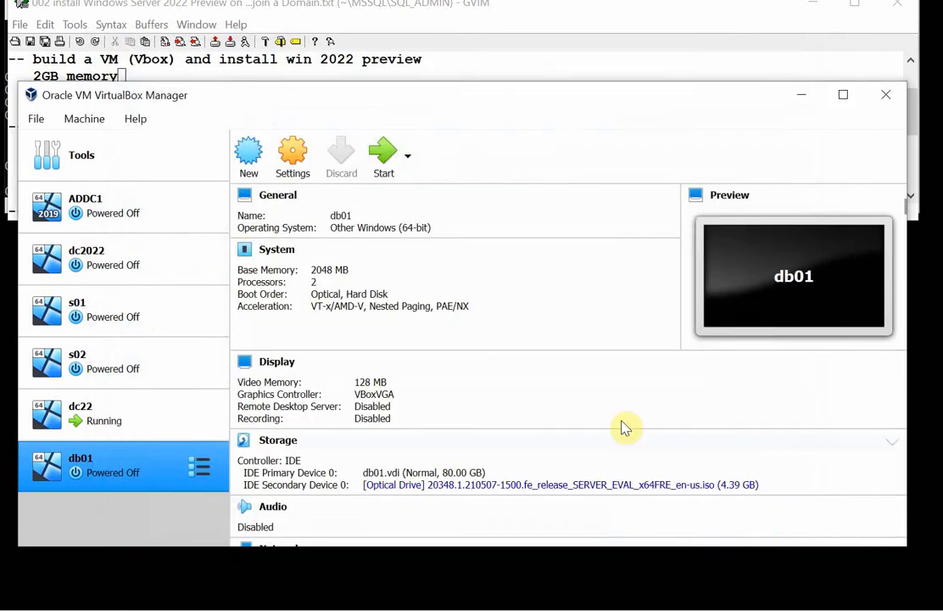
{"action": "left_click", "coordinate": [385, 153]}
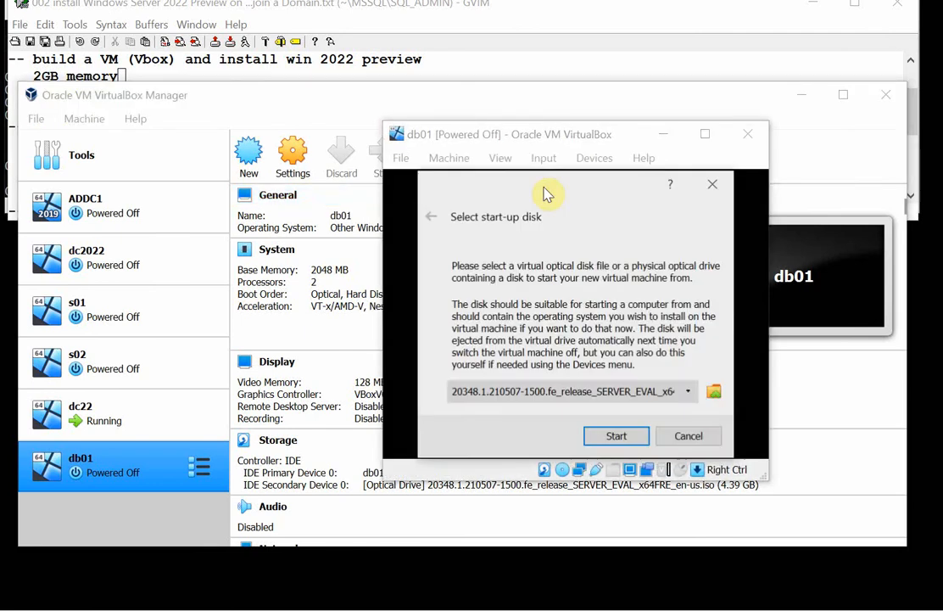
{"action": "left_click", "coordinate": [638, 434]}
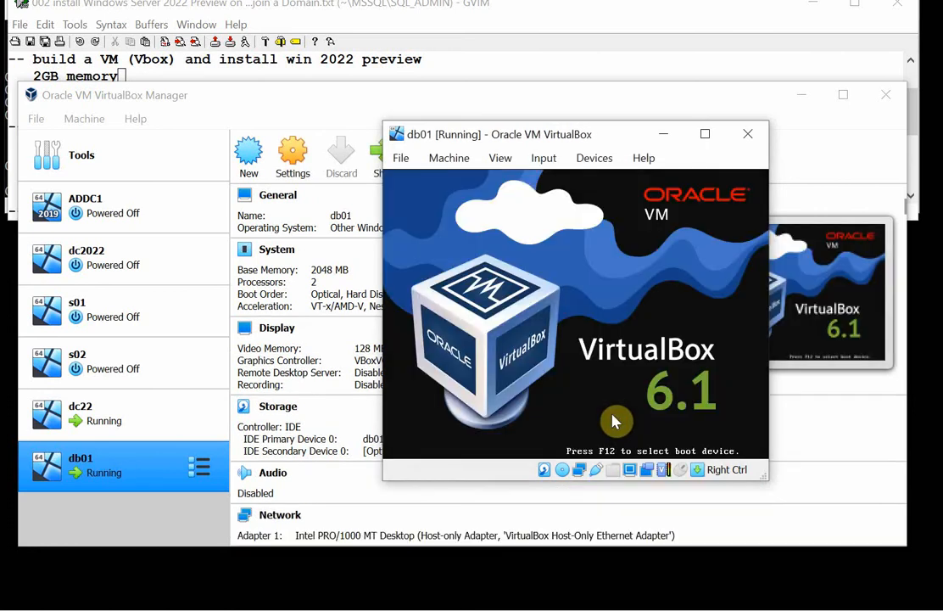
Begin a new virtual machine named db202 with version Other Windows (64-bit) and 2048 MB of memory.
{"action": "left_click", "coordinate": [250, 154]}
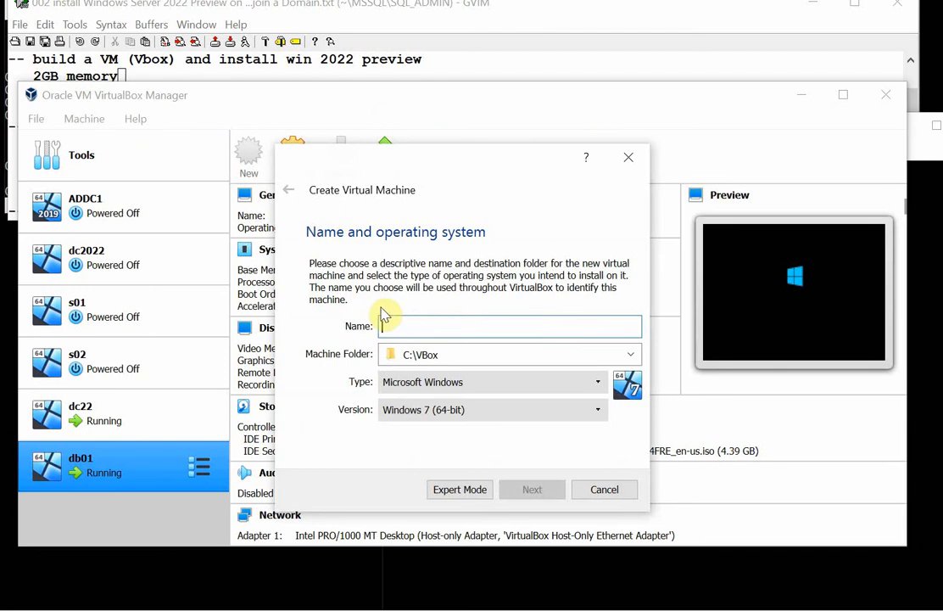
{"action": "type", "text": "db202"}
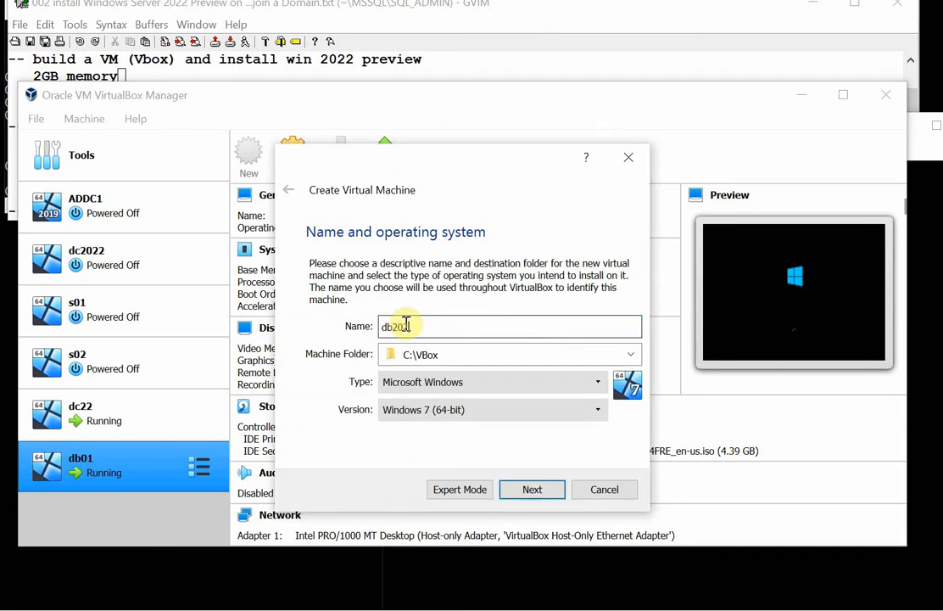
{"action": "left_click", "coordinate": [598, 411]}
{"action": "scroll", "coordinate": [599, 475], "scroll_direction": "down", "scroll_amount": 4}
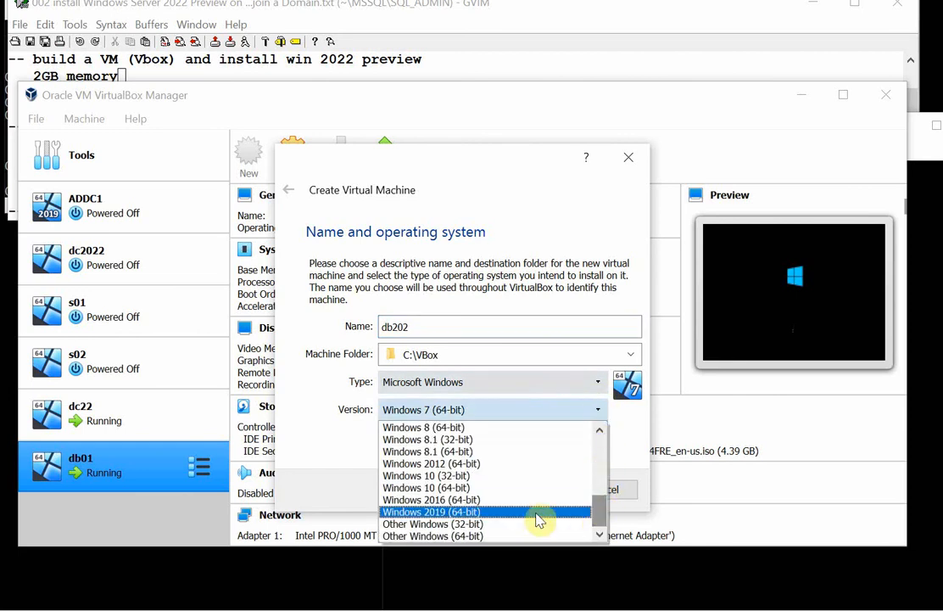
{"action": "left_click", "coordinate": [465, 535]}
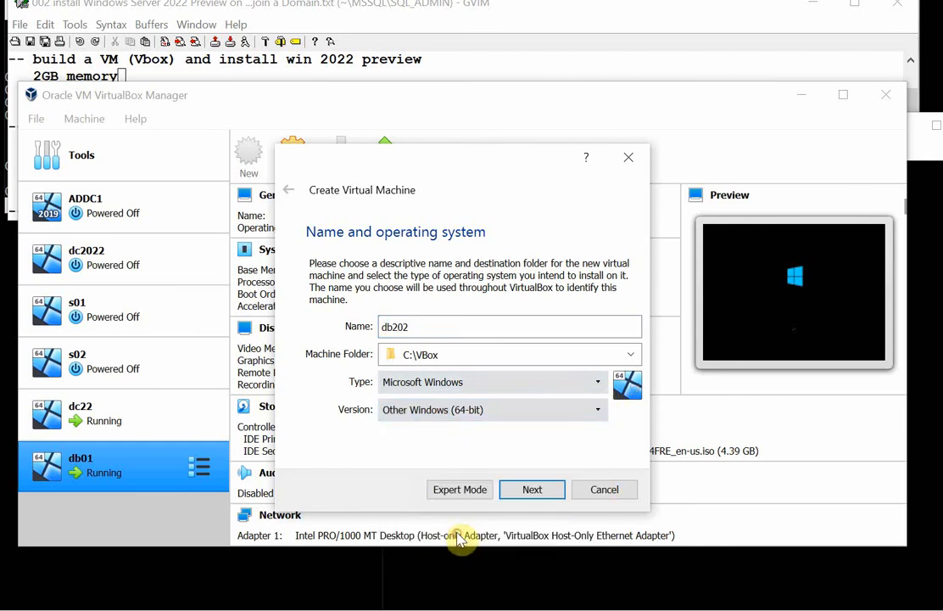
{"action": "left_click", "coordinate": [532, 489]}
{"action": "left_click", "coordinate": [410, 336]}
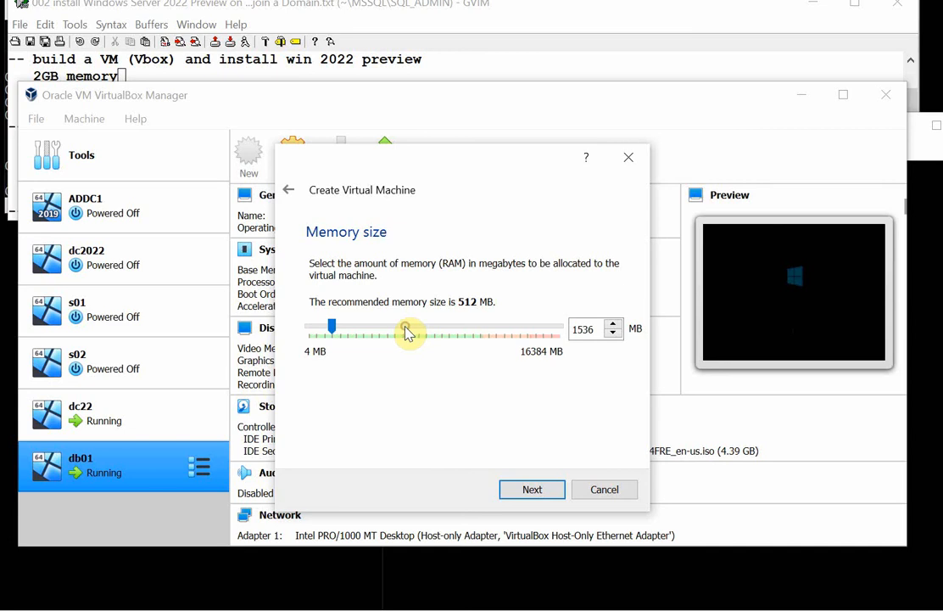
{"action": "left_click", "coordinate": [410, 336]}
{"action": "left_click", "coordinate": [530, 490]}
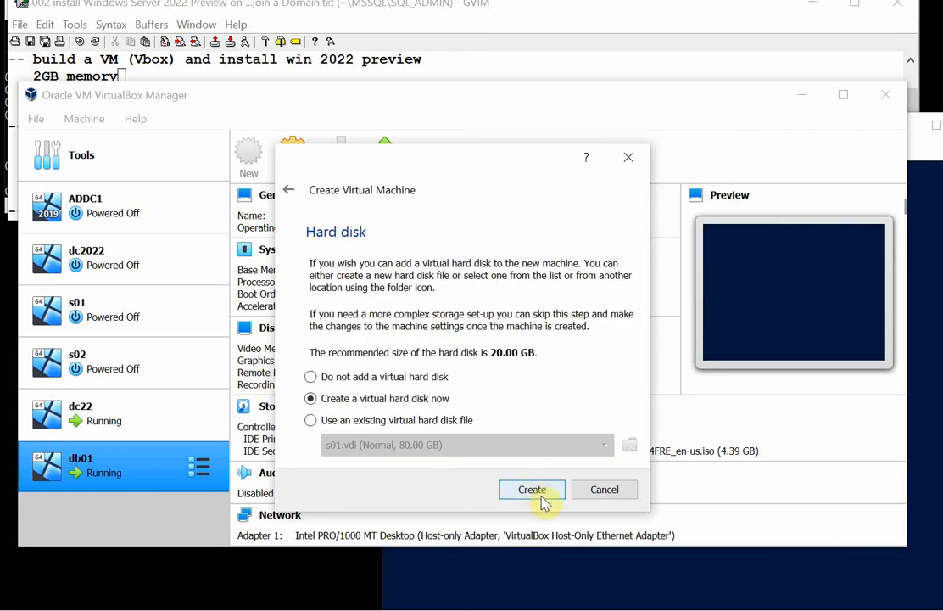
Create an 80 GB VDI virtual hard disk for db202 and finish creating the machine.
{"action": "left_click", "coordinate": [534, 489]}
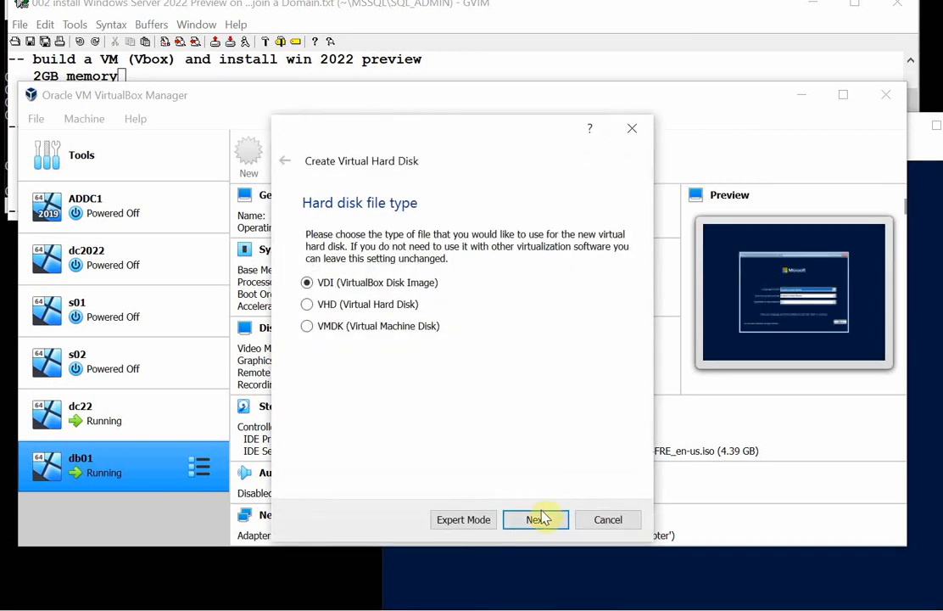
{"action": "left_click", "coordinate": [539, 518]}
{"action": "left_click", "coordinate": [540, 519]}
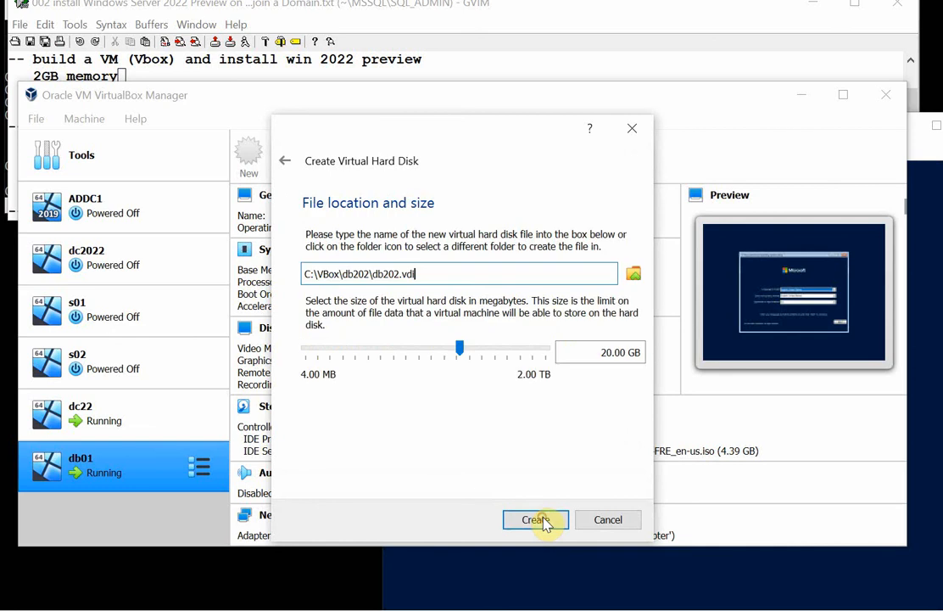
{"action": "left_click", "coordinate": [504, 353]}
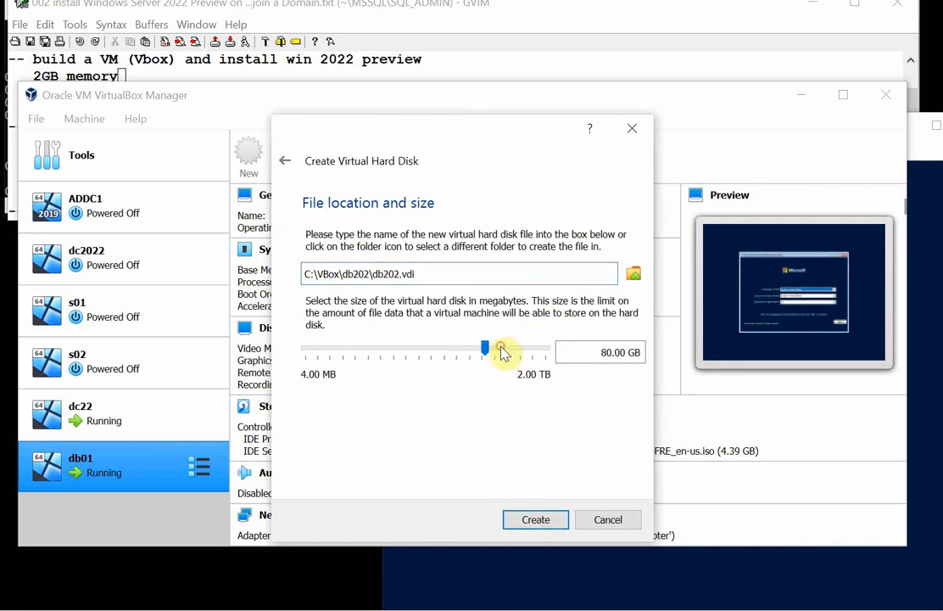
{"action": "left_click", "coordinate": [552, 523]}
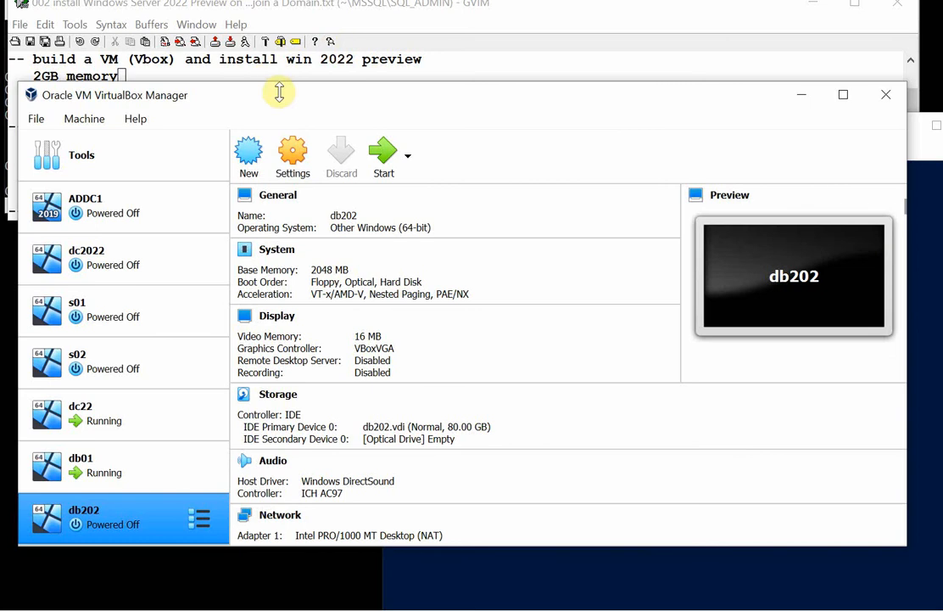
Set both the shared clipboard and Drag'n'Drop of db202 to Bidirectional.
{"action": "left_click", "coordinate": [294, 156]}
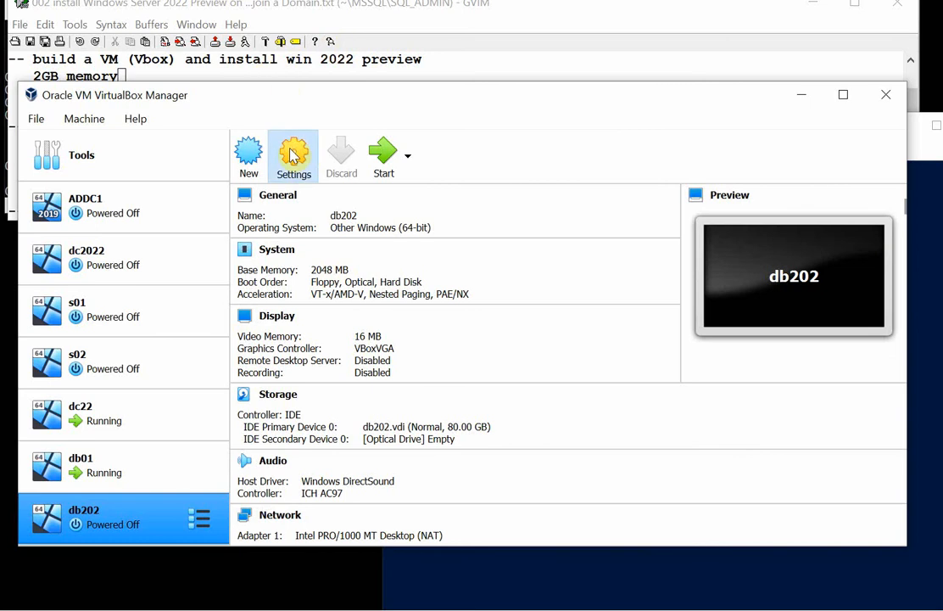
{"action": "left_click", "coordinate": [298, 121]}
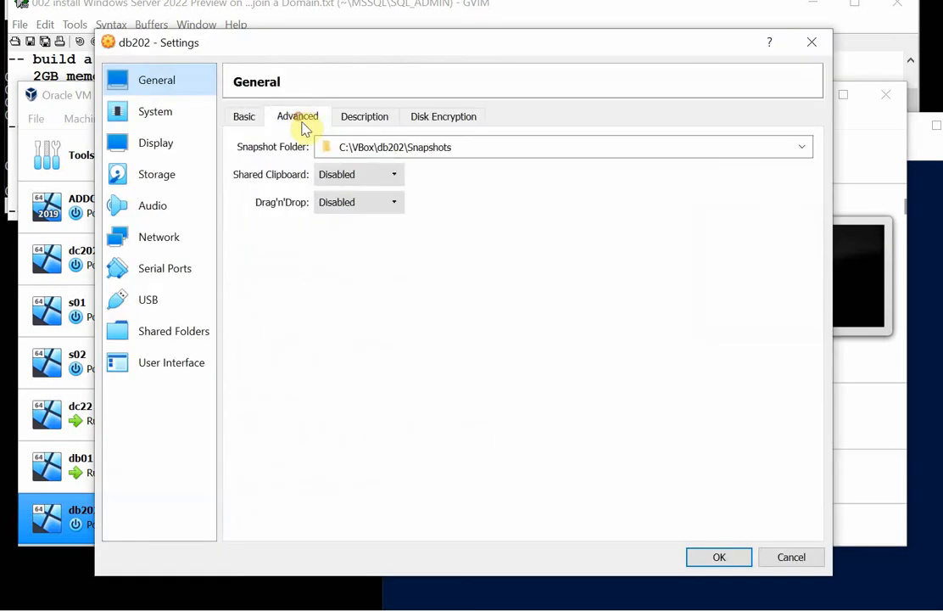
{"action": "left_click", "coordinate": [395, 175]}
{"action": "left_click", "coordinate": [381, 230]}
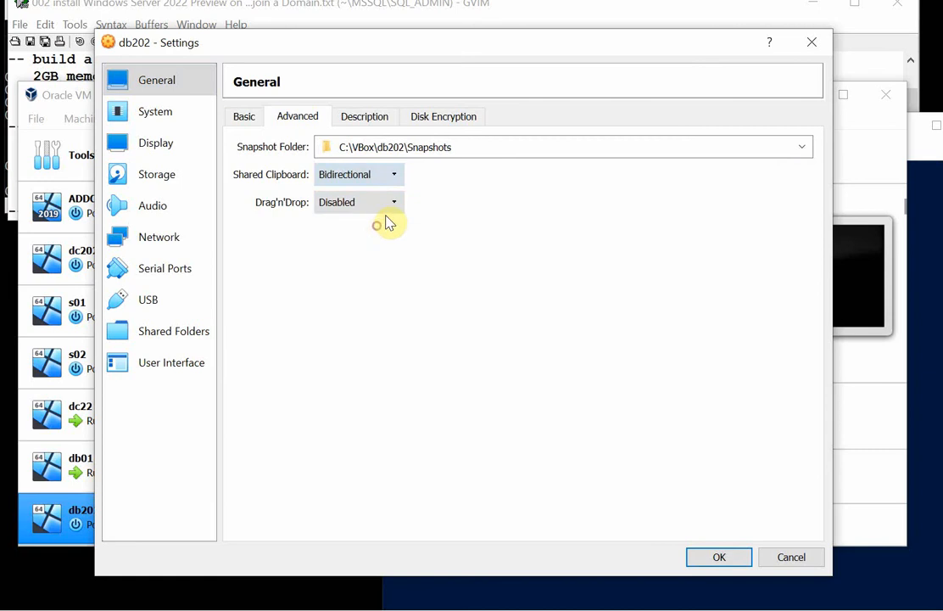
{"action": "left_click", "coordinate": [394, 204]}
{"action": "left_click", "coordinate": [367, 255]}
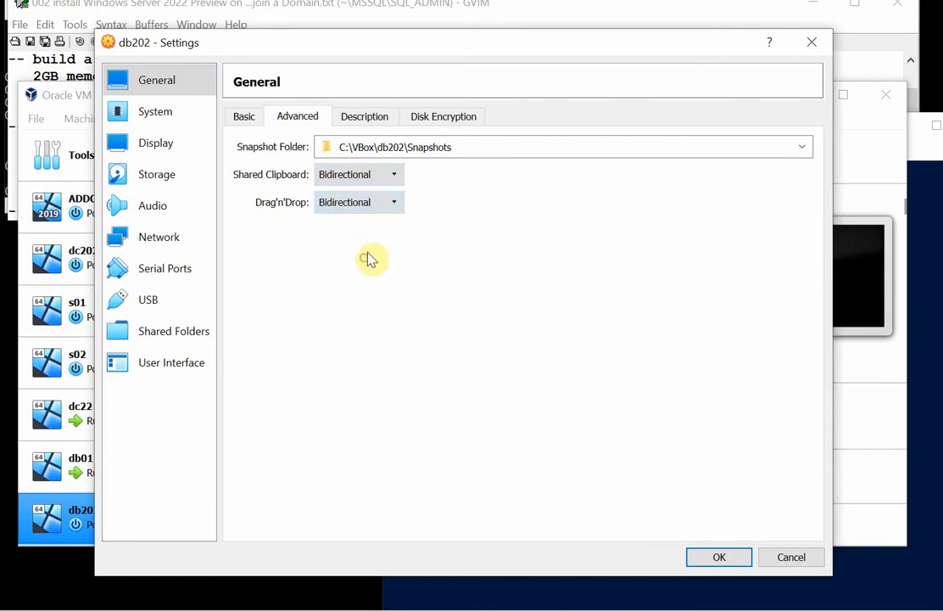
Assign 2 processors and 128 MB of video memory to db202.
{"action": "left_click", "coordinate": [153, 116]}
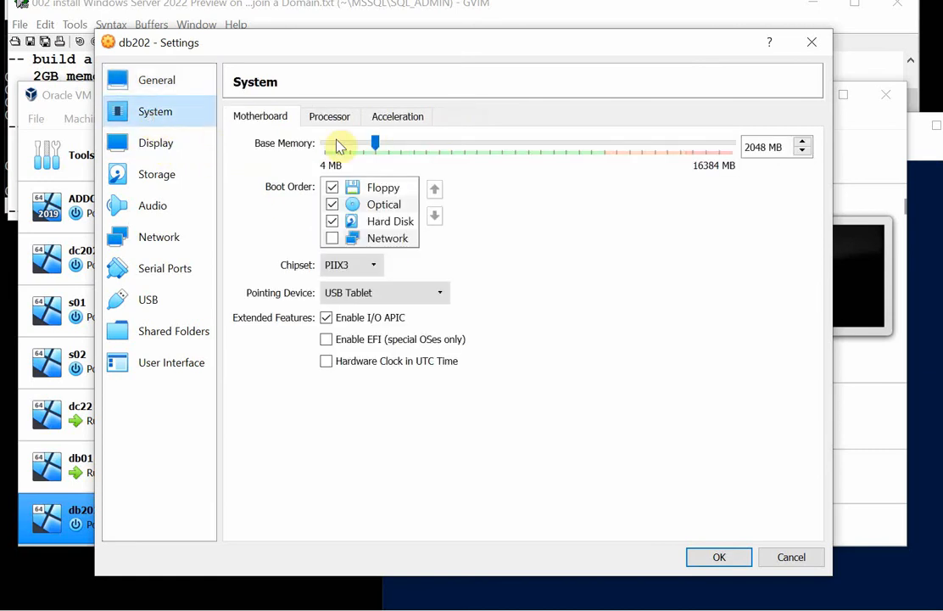
{"action": "left_click", "coordinate": [330, 119]}
{"action": "left_click", "coordinate": [391, 151]}
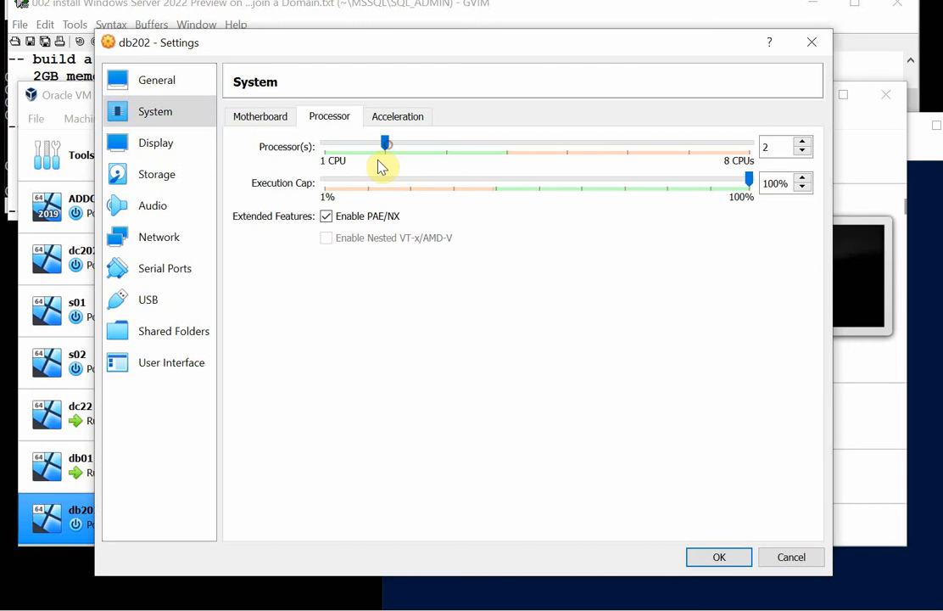
{"action": "left_click", "coordinate": [176, 150]}
{"action": "left_click_drag", "start_coordinate": [379, 145], "coordinate": [504, 144]}
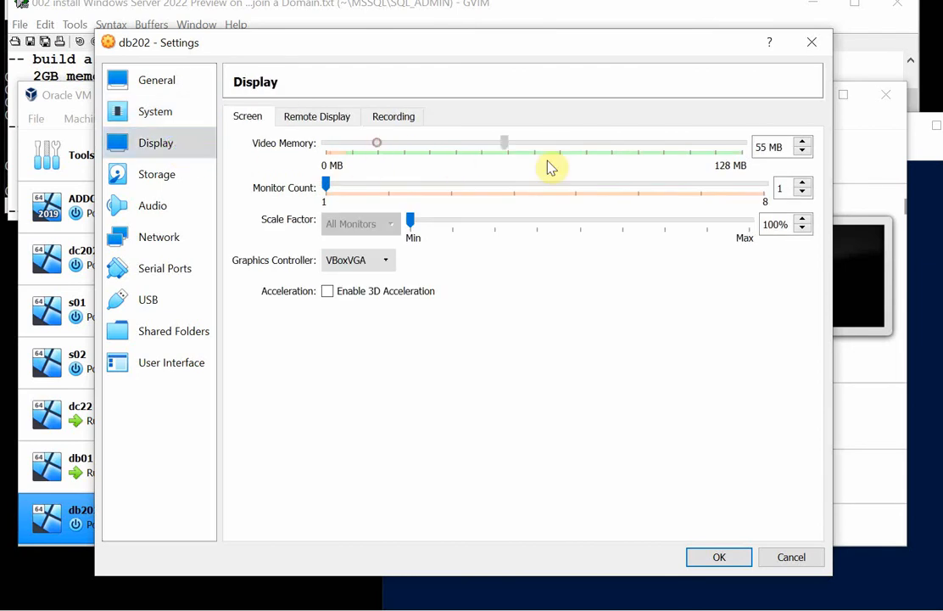
{"action": "left_click_drag", "start_coordinate": [551, 168], "coordinate": [762, 181]}
Load the 20348.1.210507-1500.fe_release_SERVER_EVAL_x64FRE_en-us.iso image into db202's empty optical drive.
{"action": "left_click", "coordinate": [172, 182]}
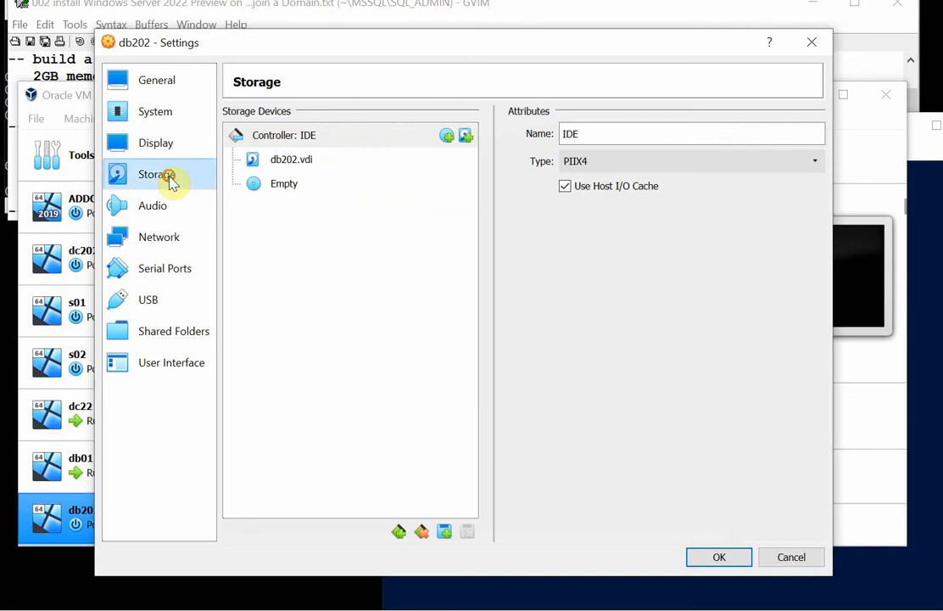
{"action": "left_click", "coordinate": [288, 184]}
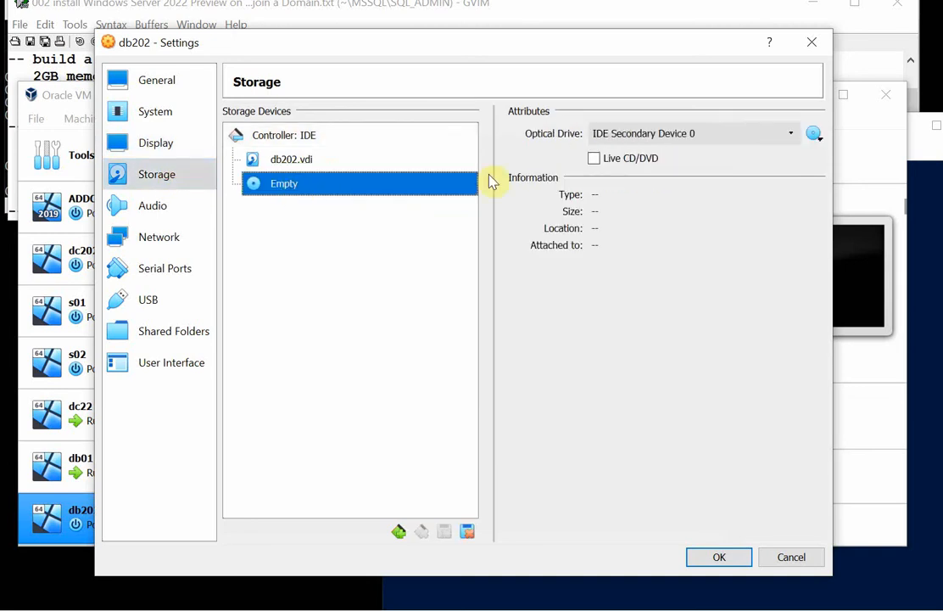
{"action": "left_click", "coordinate": [814, 136]}
{"action": "left_click", "coordinate": [815, 236]}
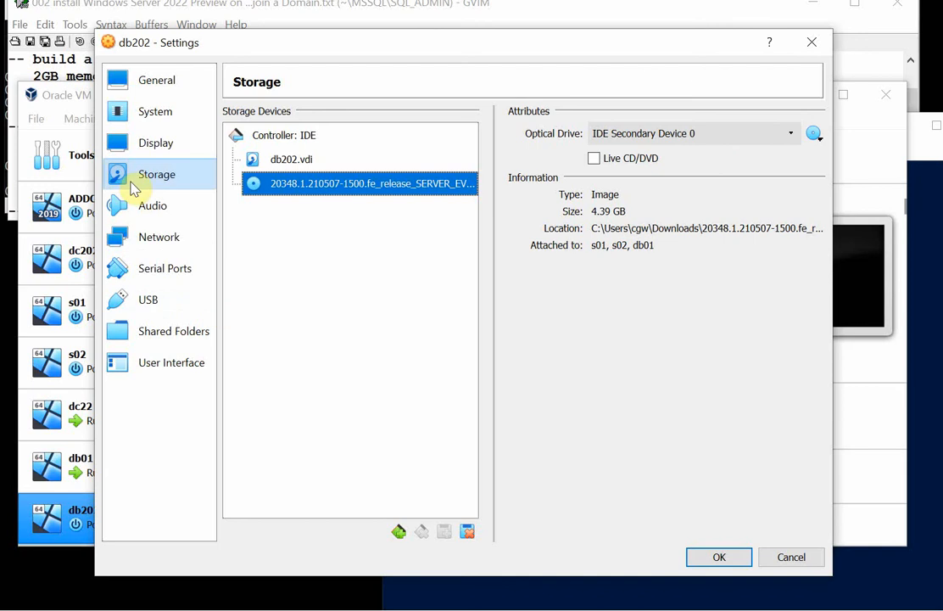
Disable audio for db202 and attach its network Adapter 1 to the Host-only Adapter.
{"action": "left_click", "coordinate": [180, 203]}
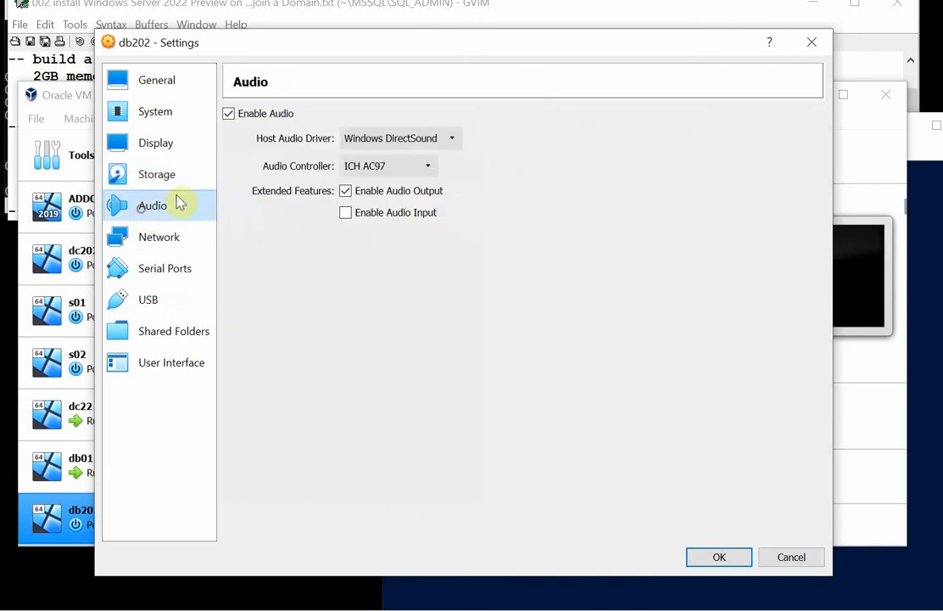
{"action": "left_click", "coordinate": [230, 114]}
{"action": "left_click", "coordinate": [169, 241]}
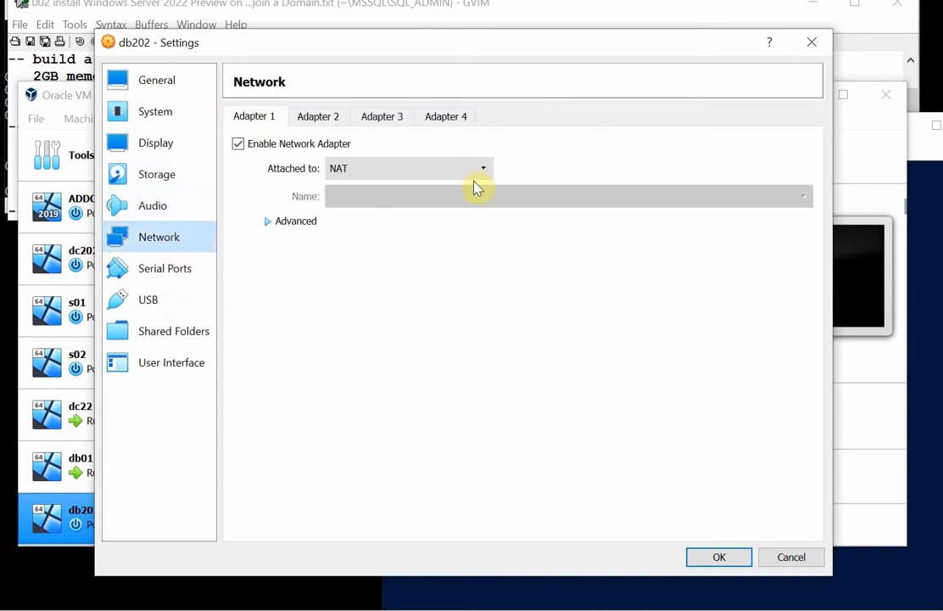
{"action": "left_click", "coordinate": [484, 168]}
{"action": "left_click", "coordinate": [466, 223]}
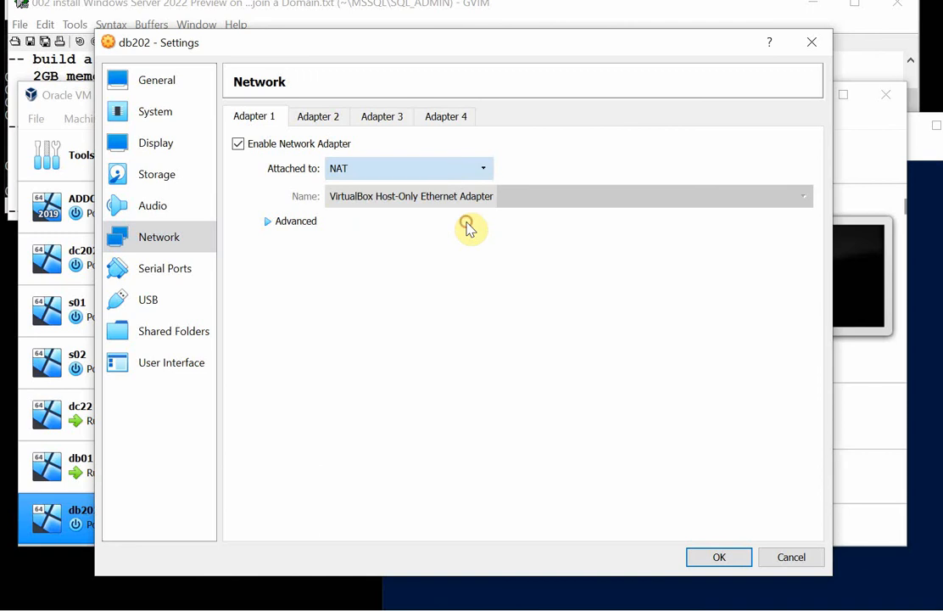
Save db202's settings and start the virtual machine.
{"action": "left_click", "coordinate": [719, 558]}
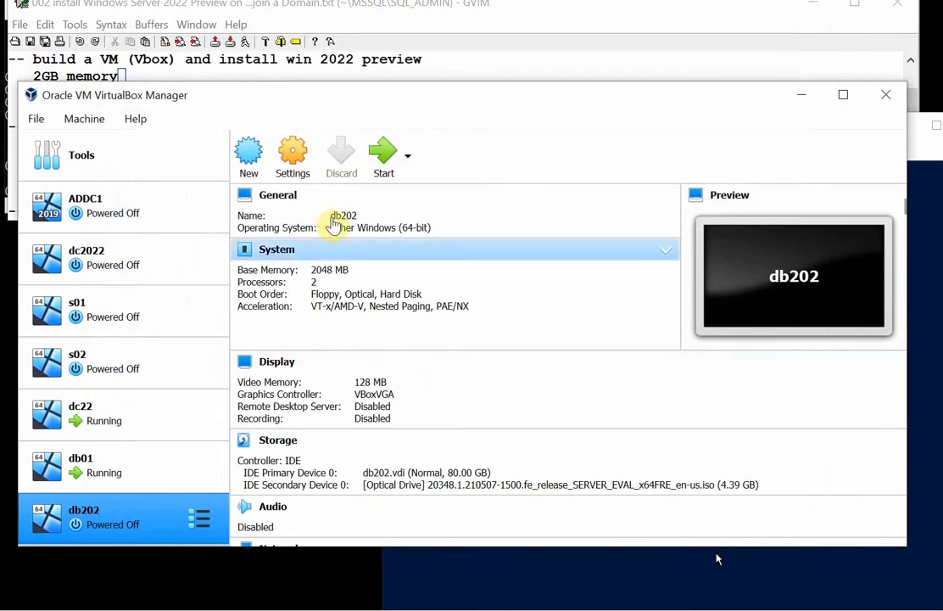
{"action": "left_click", "coordinate": [382, 160]}
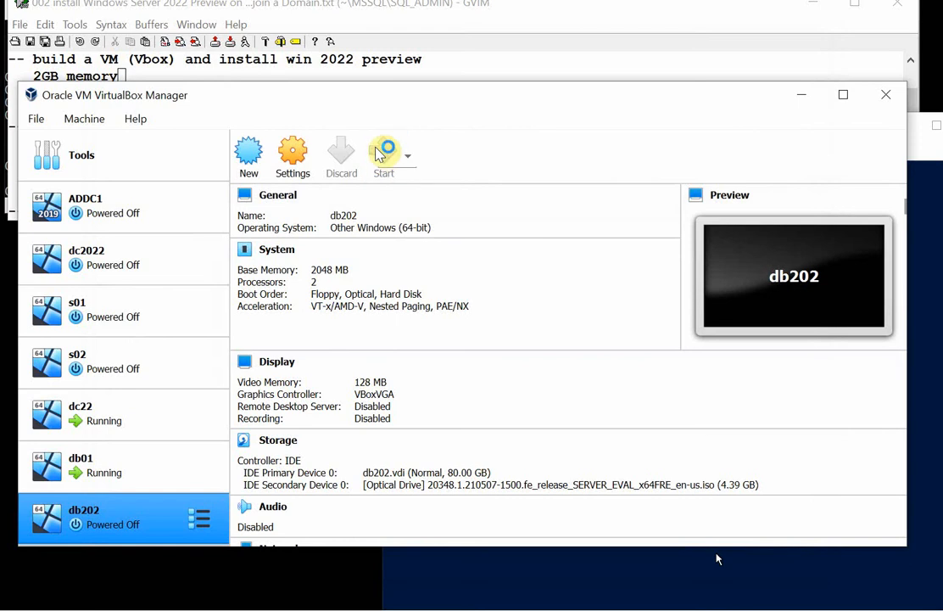
Bring the db01 machine window into view, accept the default language settings in its setup and launch the installation.
{"action": "left_click", "coordinate": [562, 582]}
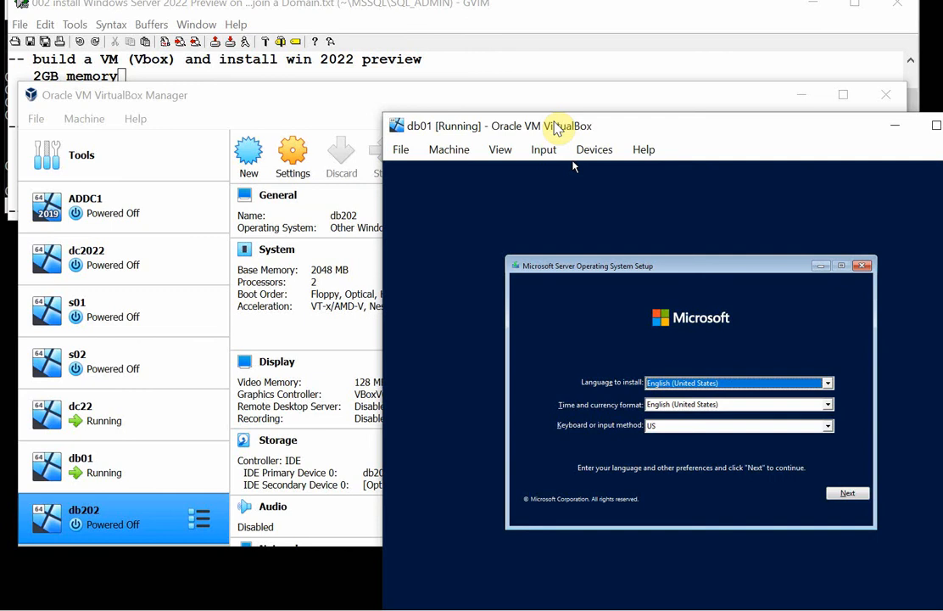
{"action": "left_click_drag", "start_coordinate": [554, 122], "coordinate": [348, 52]}
{"action": "left_click", "coordinate": [638, 424]}
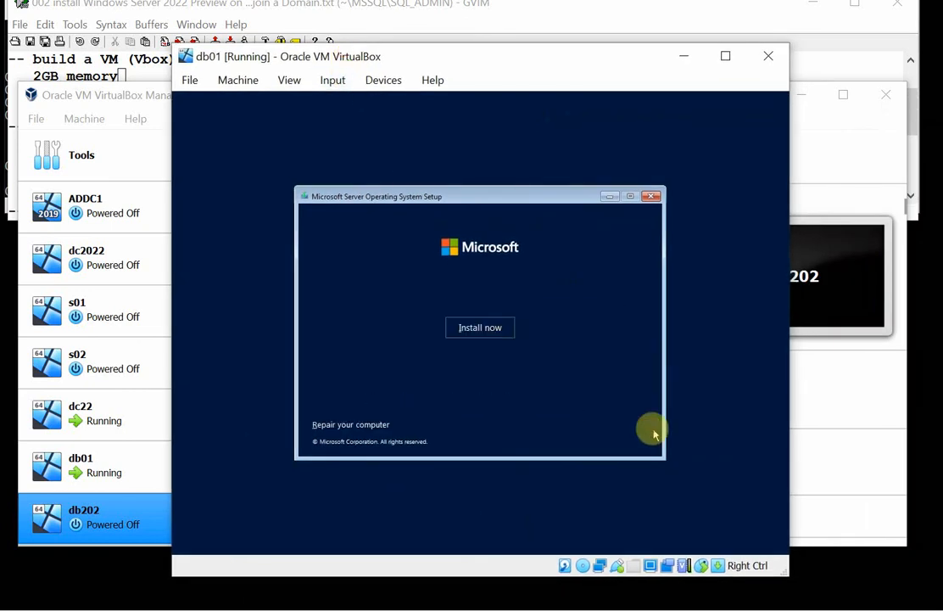
{"action": "left_click", "coordinate": [491, 331]}
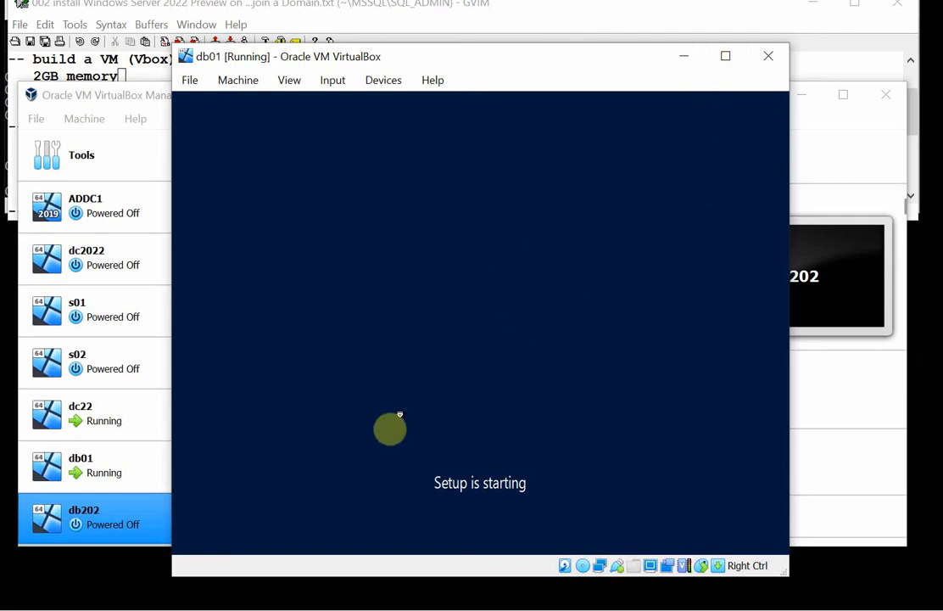
Minimize the VirtualBox Manager and choose Windows Server 2022 Datacenter Evaluation (Desktop Experience) as the operating system in db01's setup.
{"action": "left_click", "coordinate": [108, 530]}
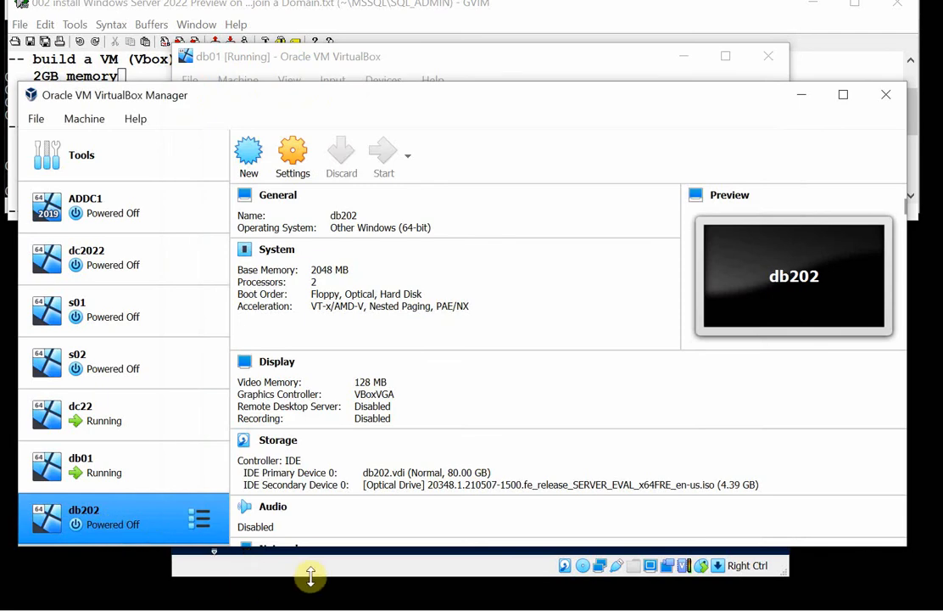
{"action": "left_click", "coordinate": [808, 100]}
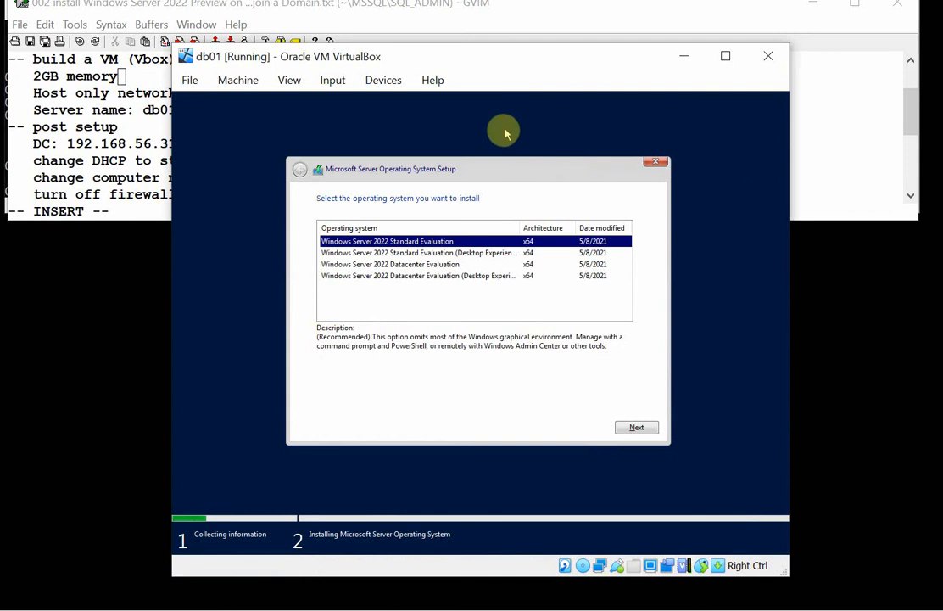
{"action": "left_click", "coordinate": [449, 276]}
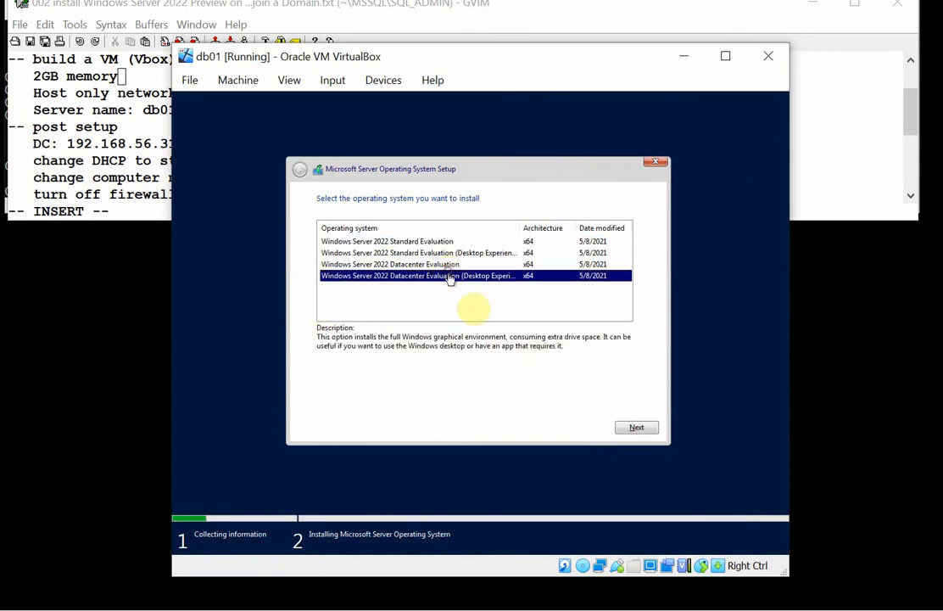
{"action": "left_click", "coordinate": [637, 428]}
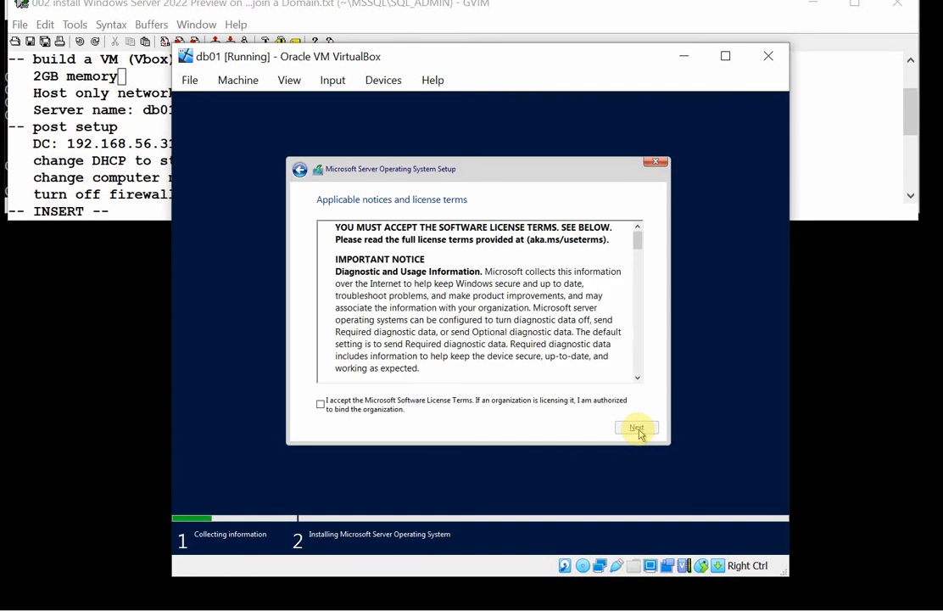
Accept the license terms in db01's setup and start a Custom installation on the Drive 0 unallocated space.
{"action": "left_click", "coordinate": [437, 405]}
{"action": "left_click", "coordinate": [645, 429]}
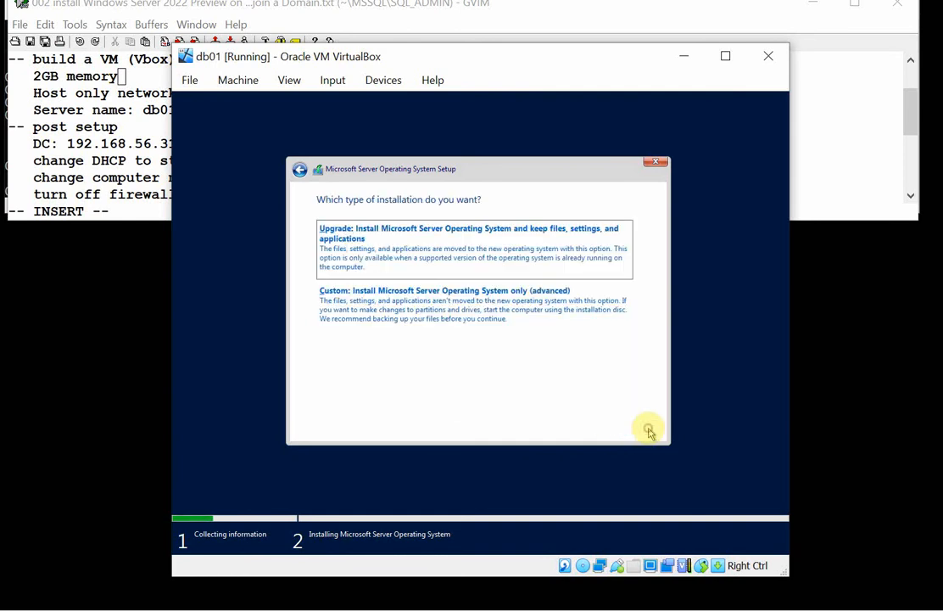
{"action": "left_click", "coordinate": [422, 307]}
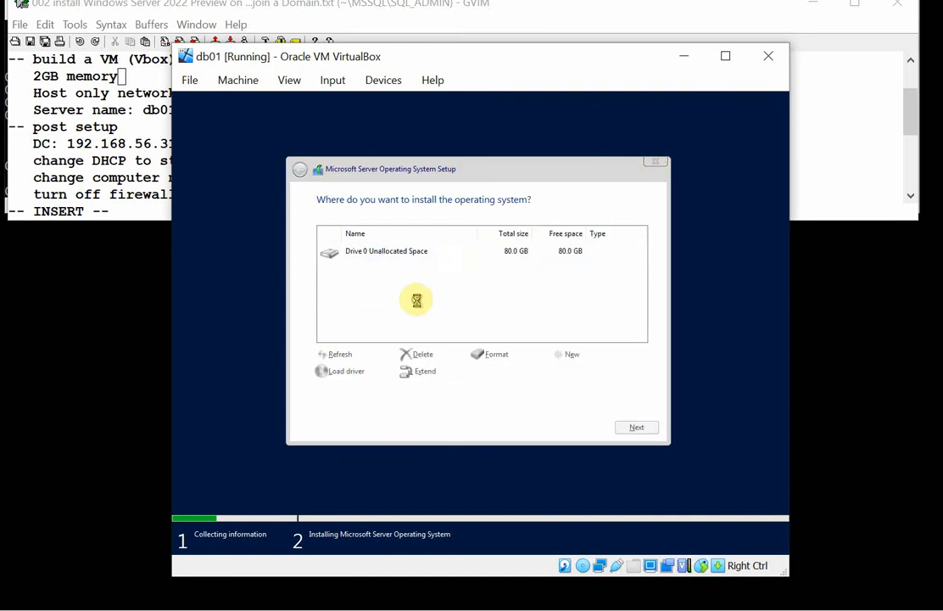
{"action": "left_click", "coordinate": [637, 427]}
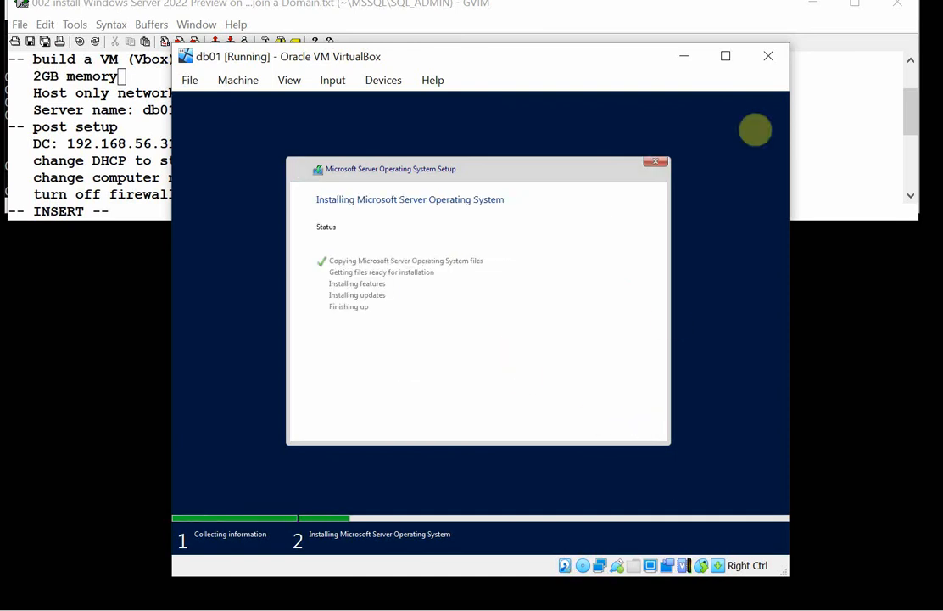
Start db202 from the preselected Windows Server ISO start-up disk and move its window fully onto the screen.
{"action": "left_click", "coordinate": [686, 57]}
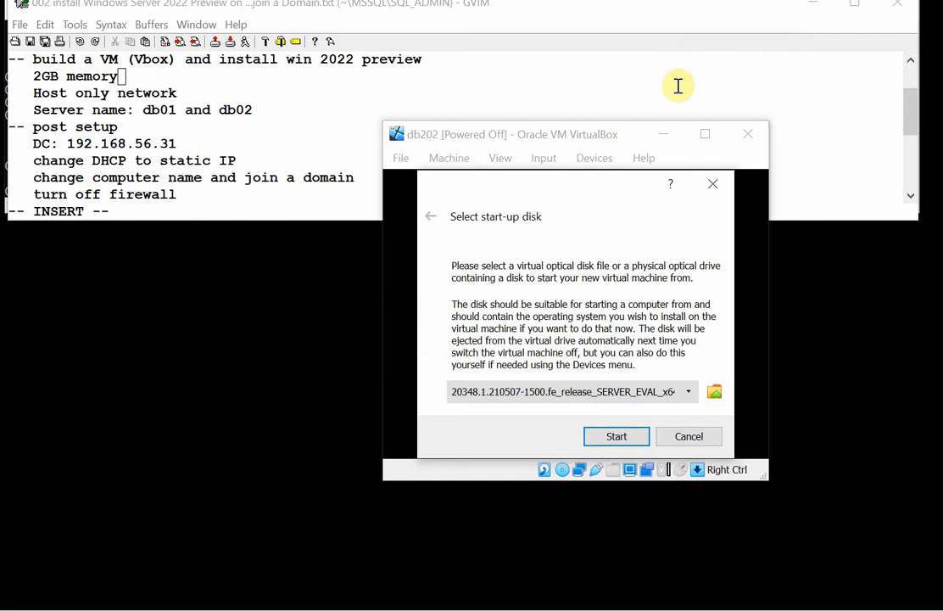
{"action": "left_click", "coordinate": [629, 438]}
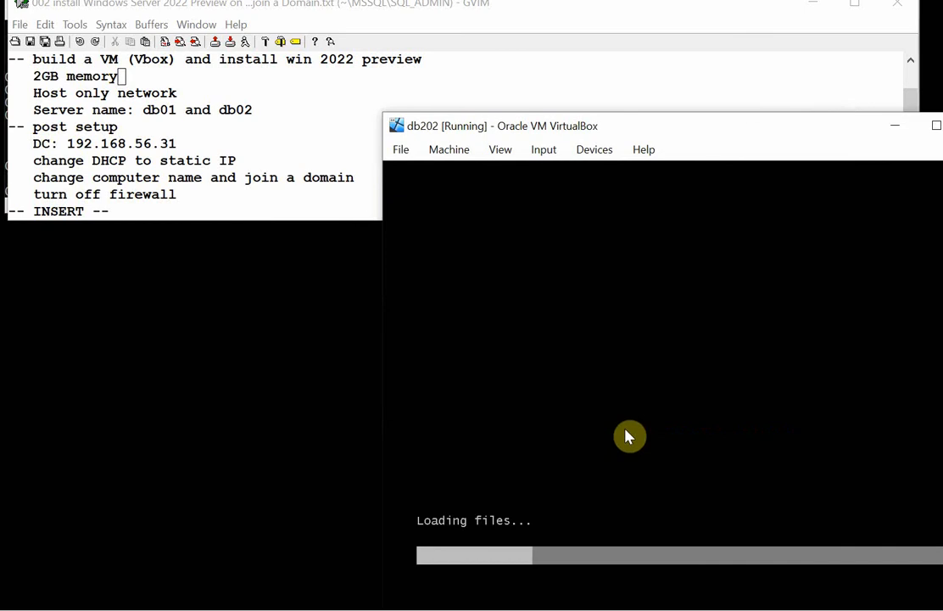
{"action": "left_click_drag", "start_coordinate": [703, 136], "coordinate": [363, 54]}
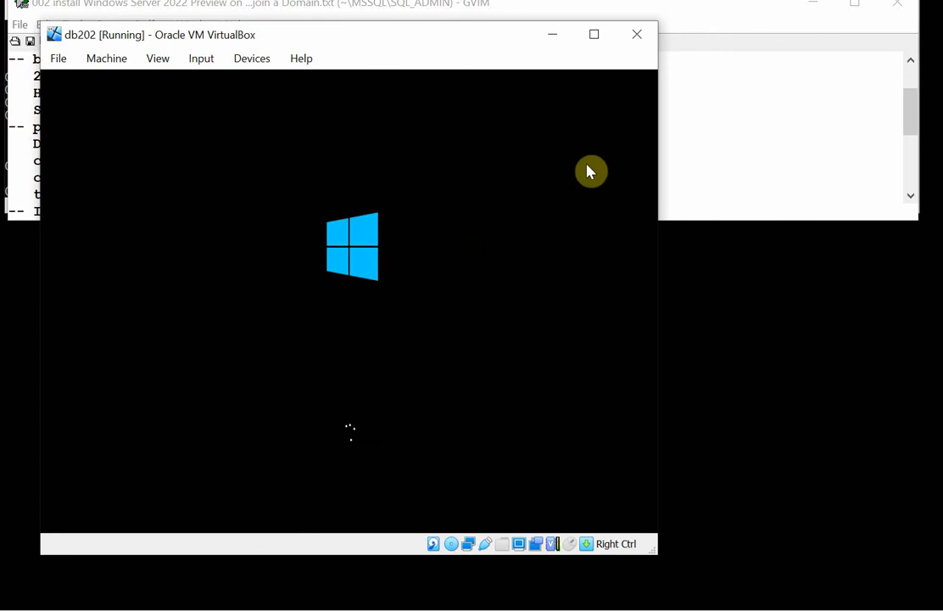
Accept the default language settings in db202's setup and launch the installation.
{"action": "left_click", "coordinate": [737, 144]}
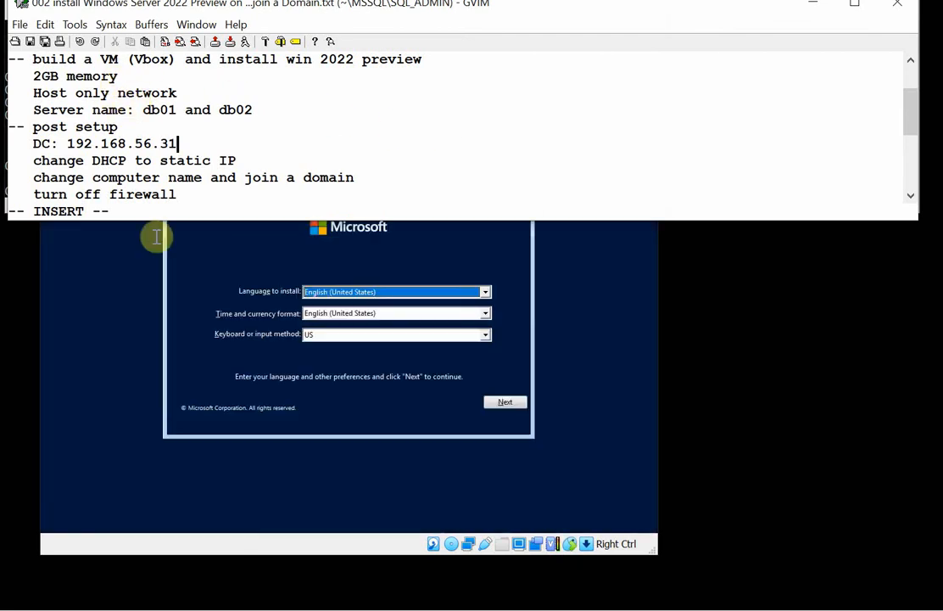
{"action": "left_click", "coordinate": [87, 286]}
{"action": "left_click", "coordinate": [505, 402]}
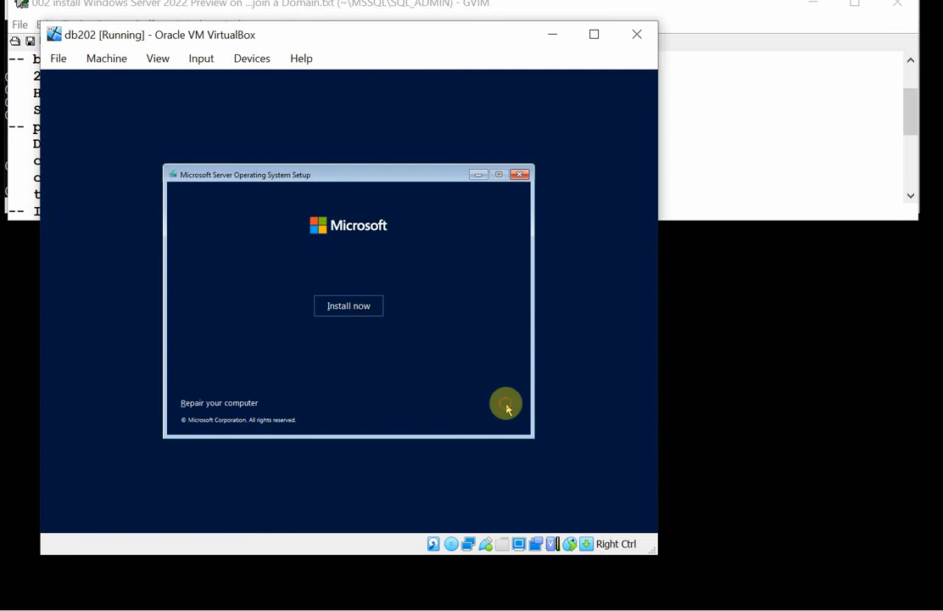
{"action": "left_click", "coordinate": [353, 305]}
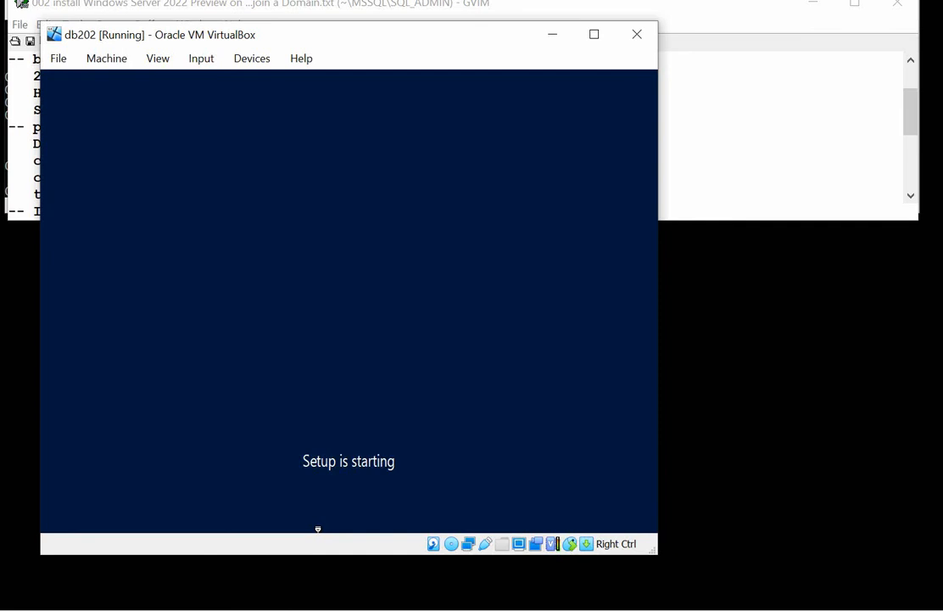
Check db01's installation progress, return to db202's setup and choose Windows Server 2022 Datacenter Evaluation (Desktop Experience).
{"action": "mouse_move", "coordinate": [387, 610]}
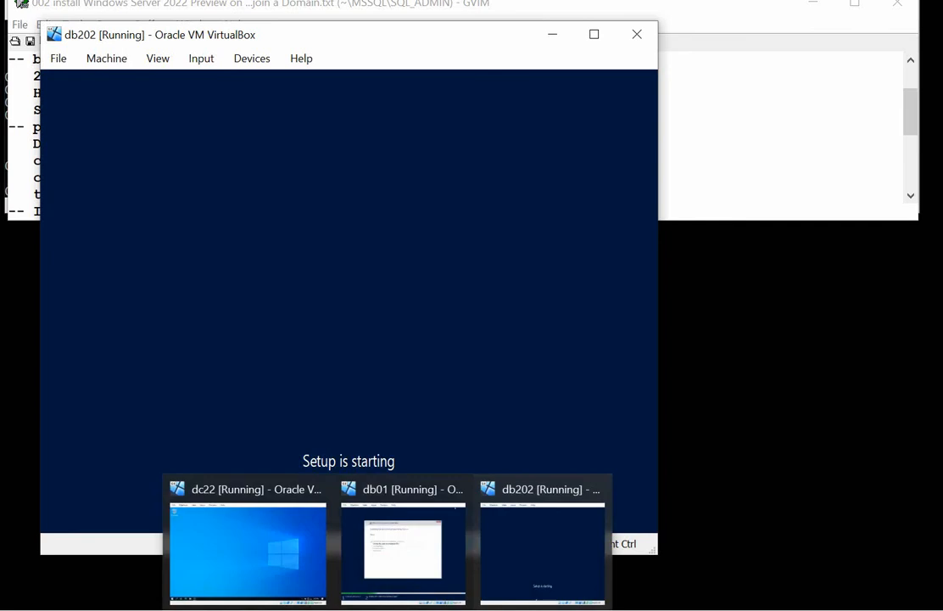
{"action": "left_click", "coordinate": [391, 554]}
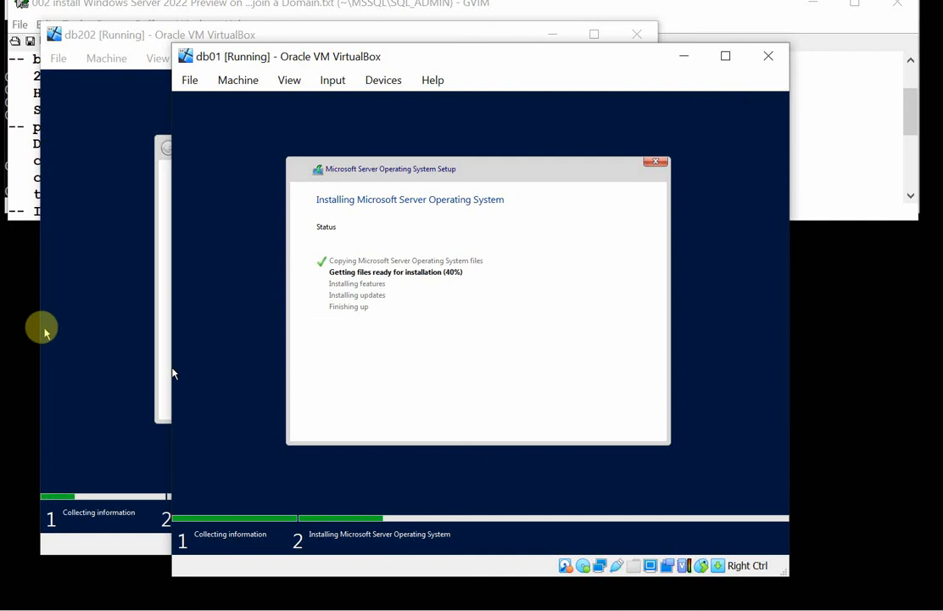
{"action": "left_click", "coordinate": [69, 331]}
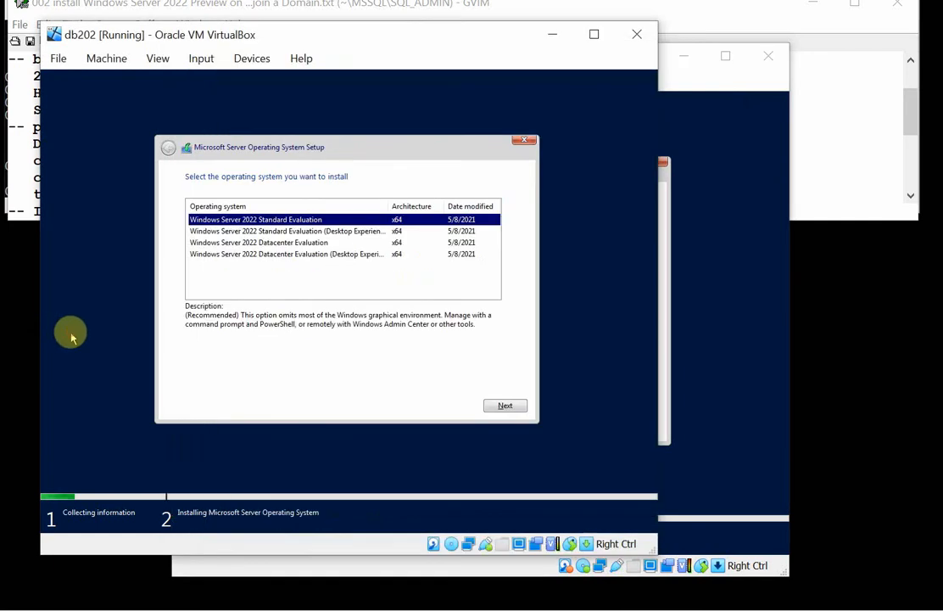
{"action": "left_click", "coordinate": [339, 254]}
{"action": "left_click", "coordinate": [500, 407]}
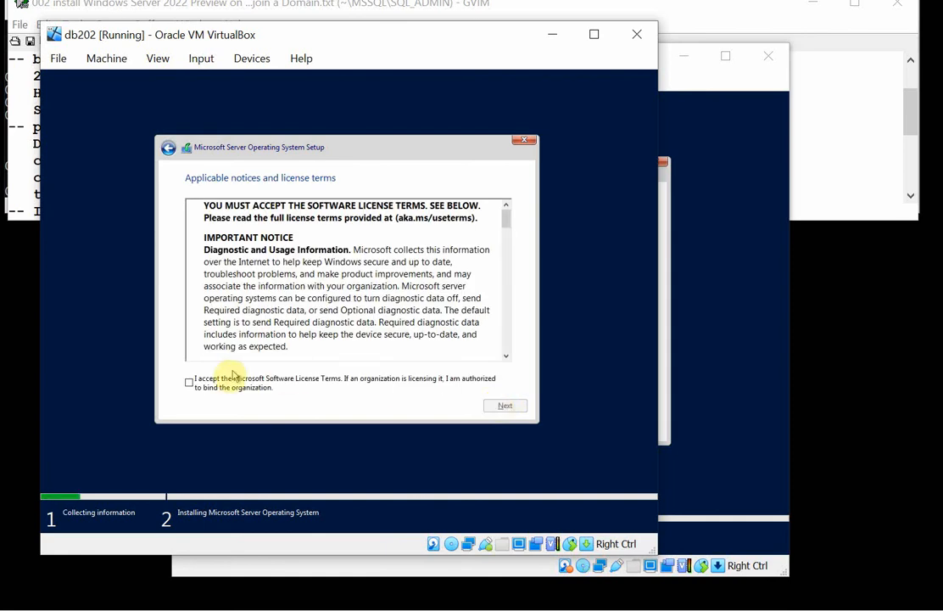
Accept the license terms in db202's setup and start a Custom installation on the Drive 0 unallocated space.
{"action": "left_click", "coordinate": [233, 384]}
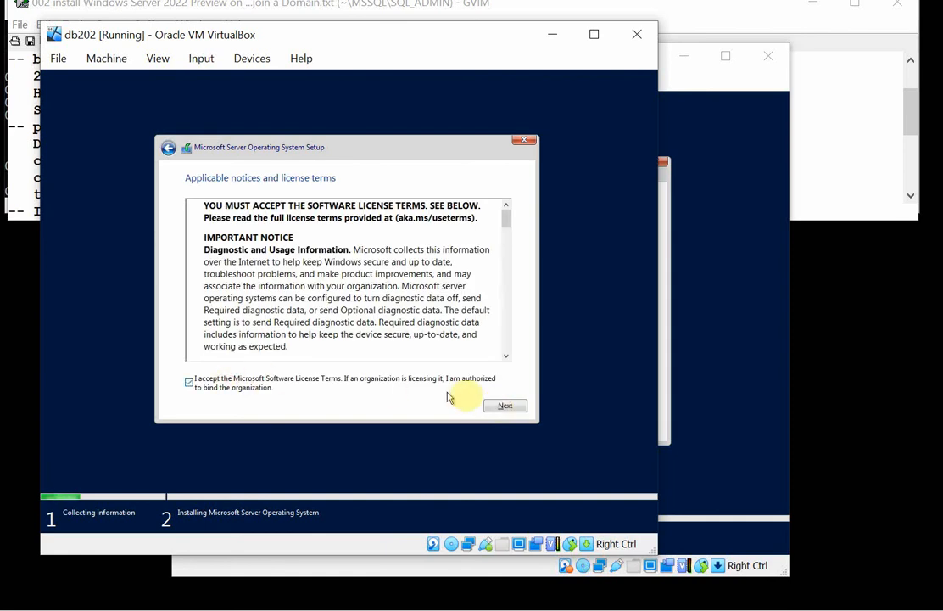
{"action": "left_click", "coordinate": [505, 407]}
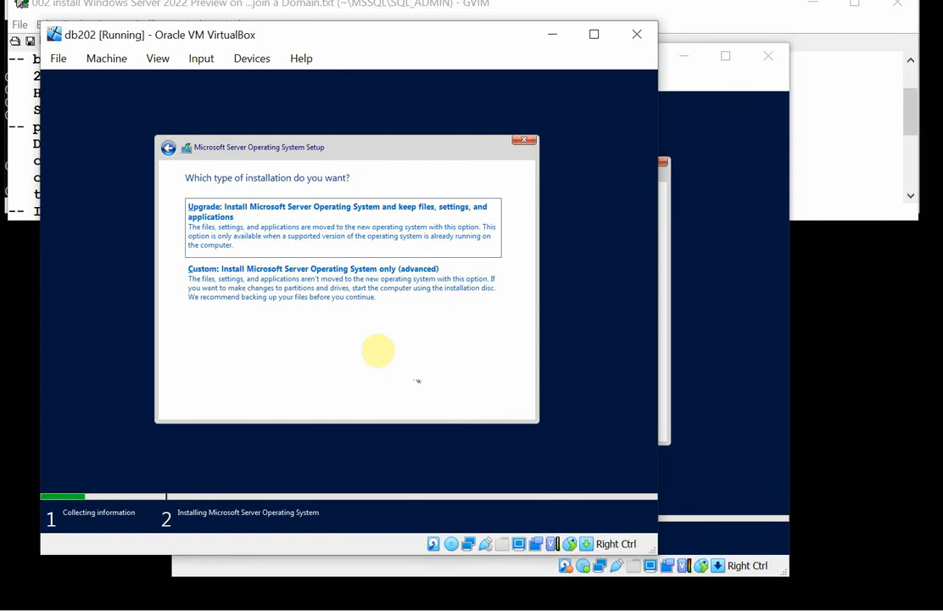
{"action": "left_click", "coordinate": [283, 293]}
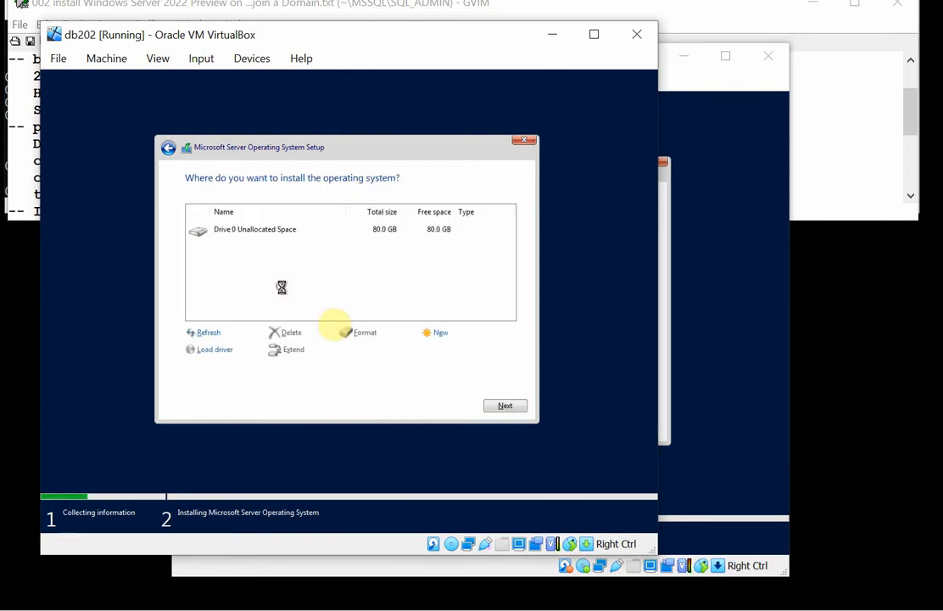
{"action": "left_click", "coordinate": [505, 405]}
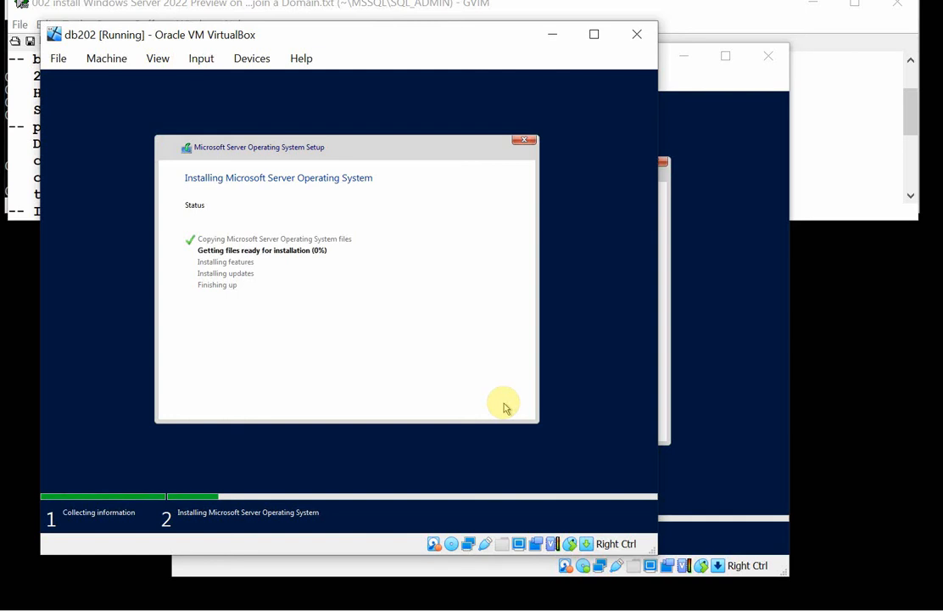
Switch to the GVIM notes and copy the DC address 192.168.56.31 to the end of the "change DHCP to static IP" line.
{"action": "left_click", "coordinate": [25, 126]}
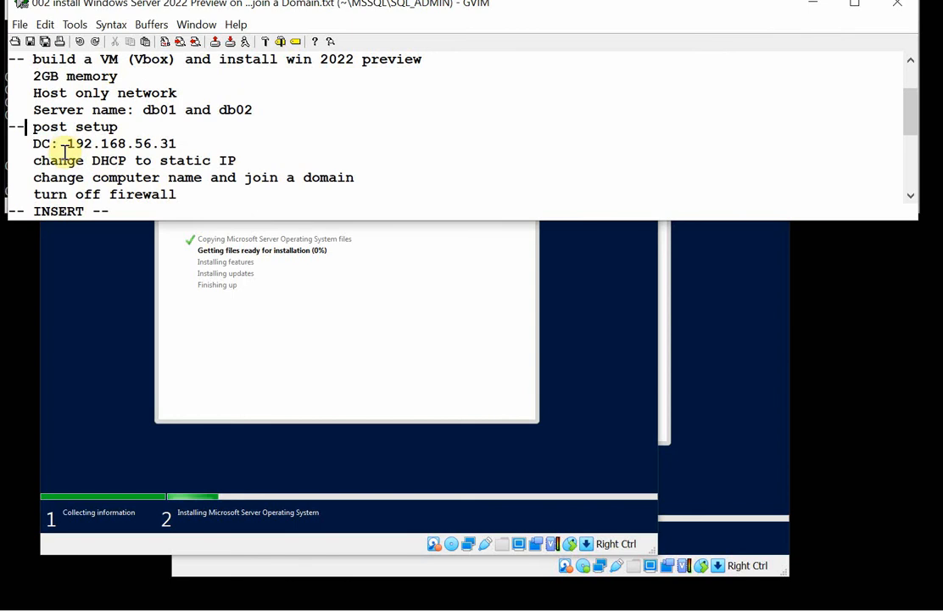
{"action": "left_click", "coordinate": [274, 161]}
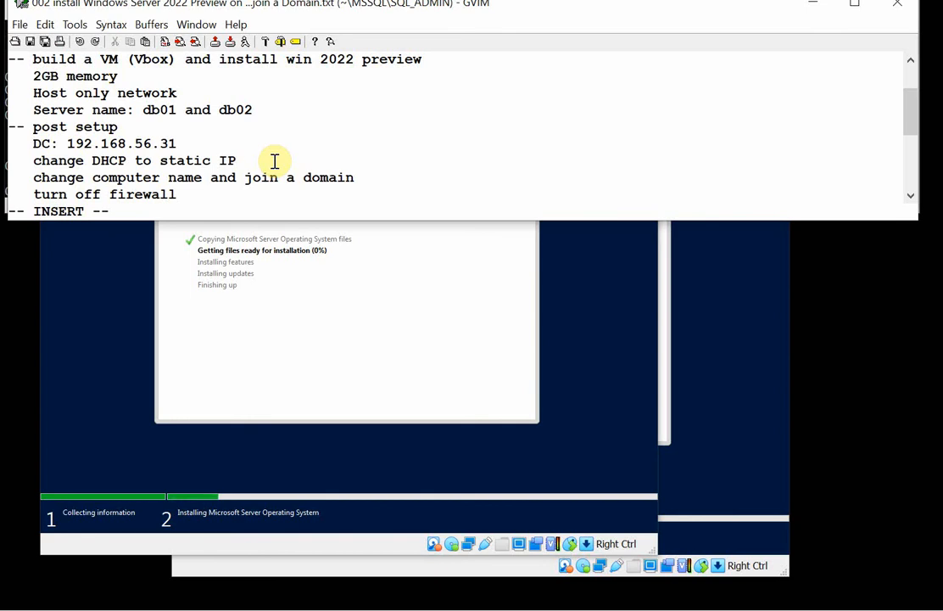
{"action": "left_click_drag", "start_coordinate": [70, 143], "coordinate": [184, 146]}
{"action": "right_click", "coordinate": [143, 142]}
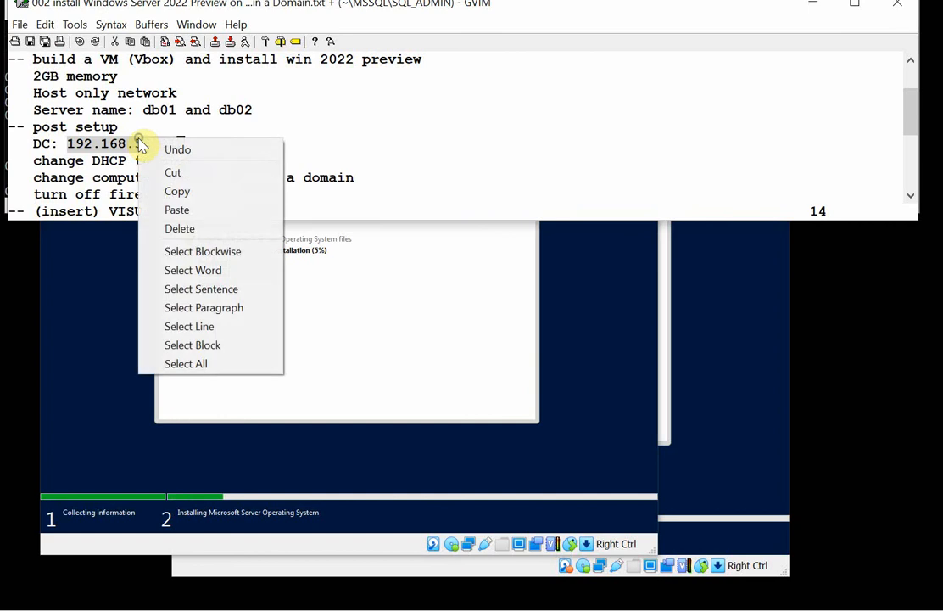
{"action": "left_click", "coordinate": [196, 190]}
{"action": "left_click", "coordinate": [272, 163]}
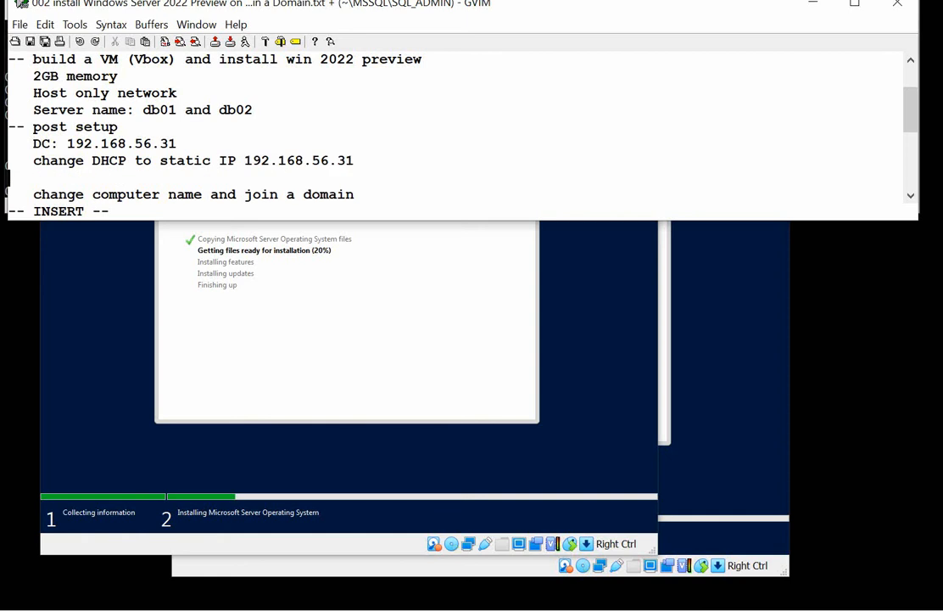
{"action": "key", "text": "ctrl+v"}
{"action": "key", "text": "Escape"}
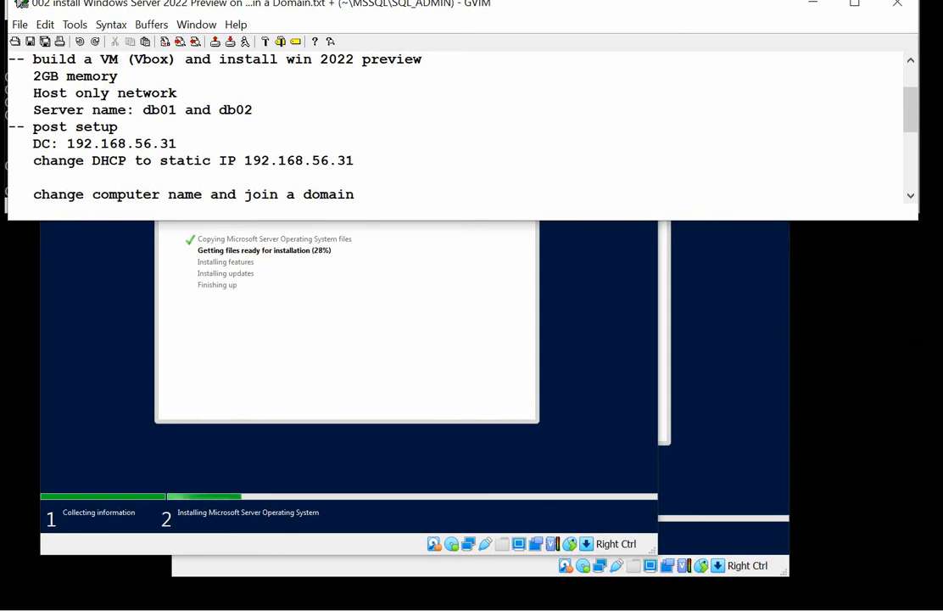
Mute the computer's speakers and return to the GVIM notes.
{"action": "left_click", "coordinate": [859, 587]}
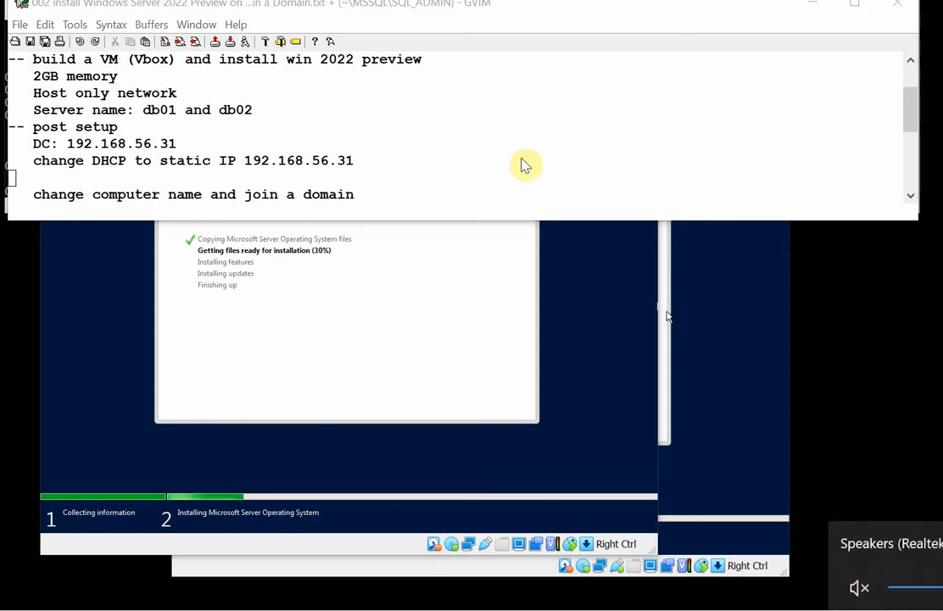
{"action": "left_click", "coordinate": [459, 99]}
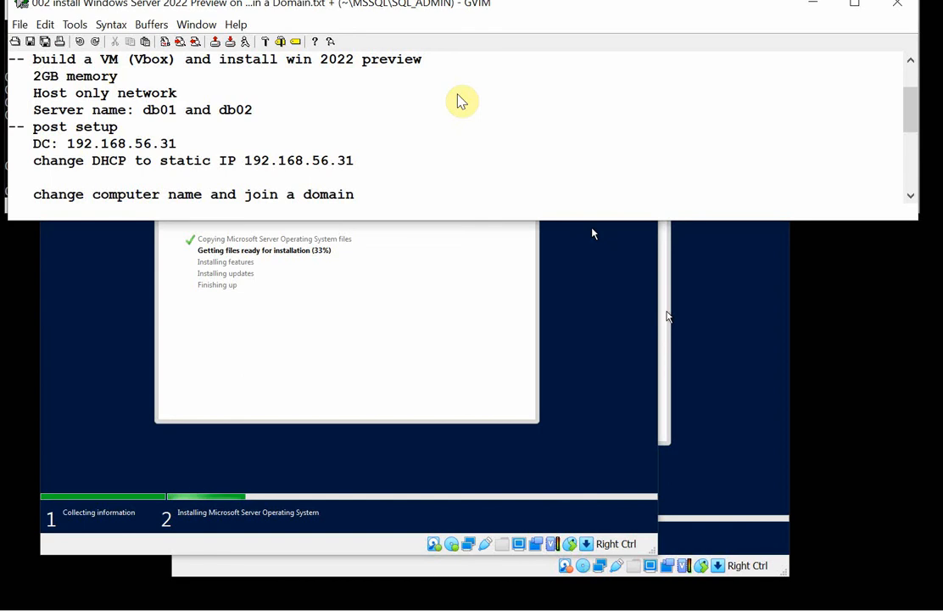
Change the static IP in the notes to 192.168.56.51 and add "dn 52" after it.
{"action": "key", "text": "Down"}
{"action": "key", "text": "Down"}
{"action": "key", "text": "Down"}
{"action": "key", "text": "Down"}
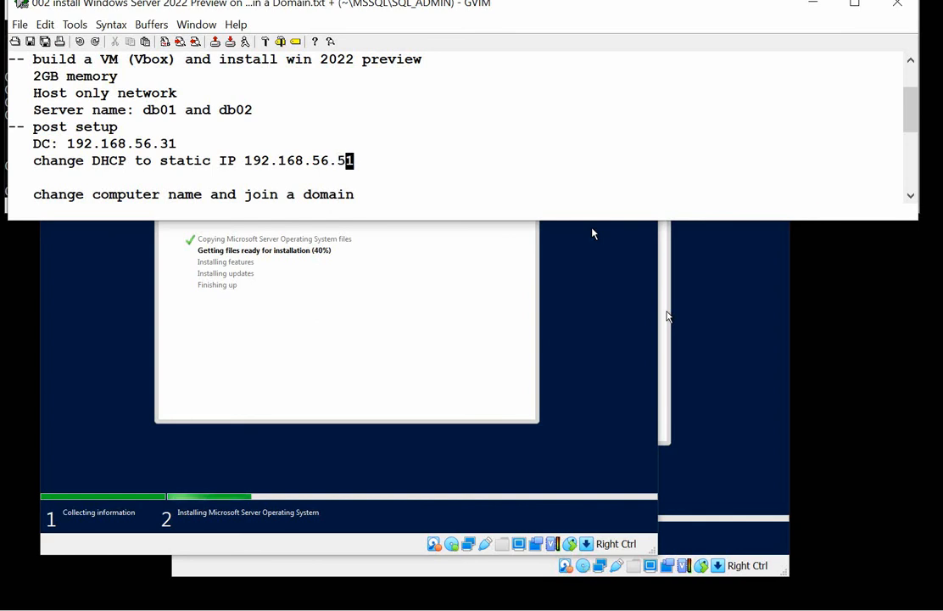
{"action": "key", "text": "a"}
{"action": "type", "text": "dn "}
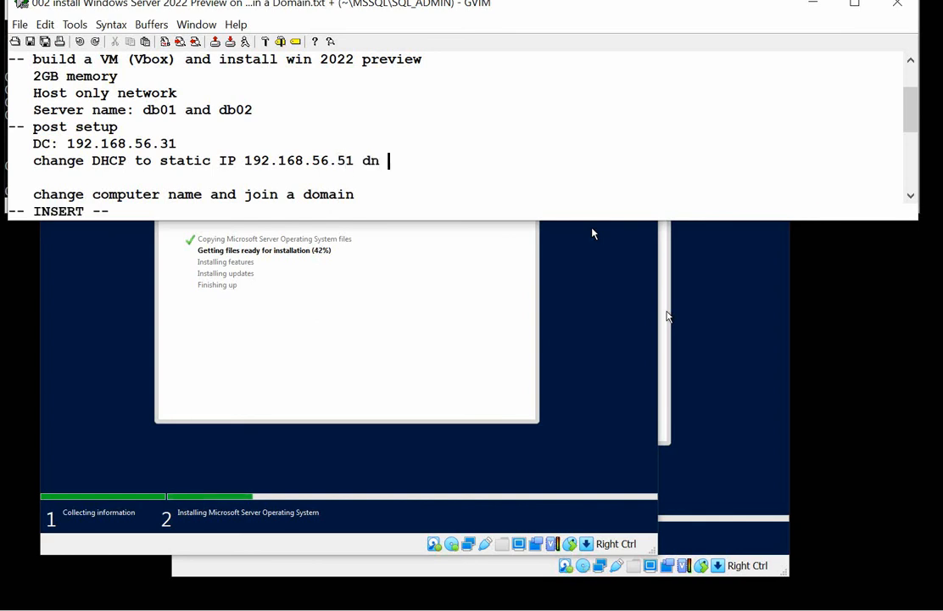
{"action": "type", "text": "52"}
{"action": "key", "text": "Escape"}
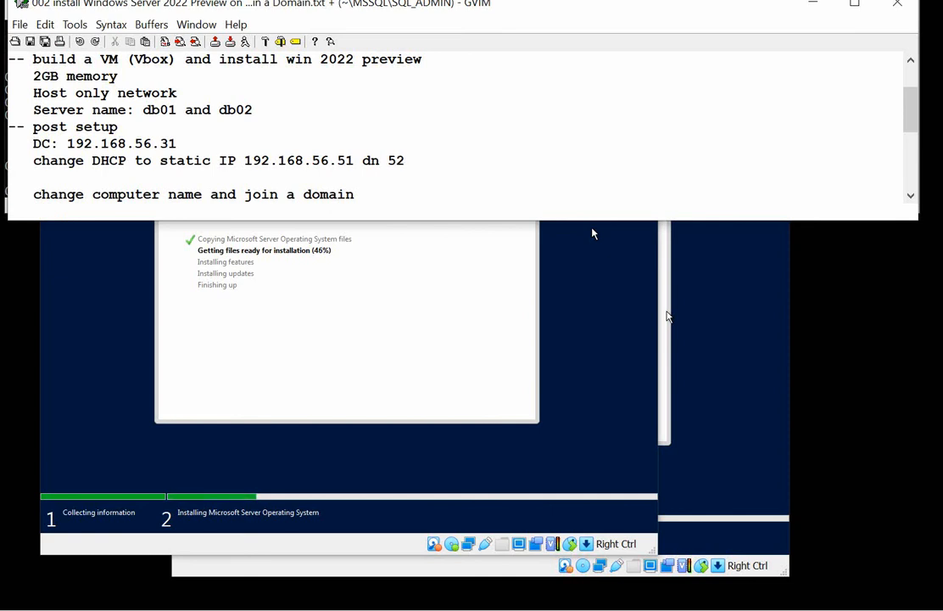
Delete the blank line below the static IP note and save the notes file.
{"action": "key", "text": "d"}
{"action": "key", "text": "d"}
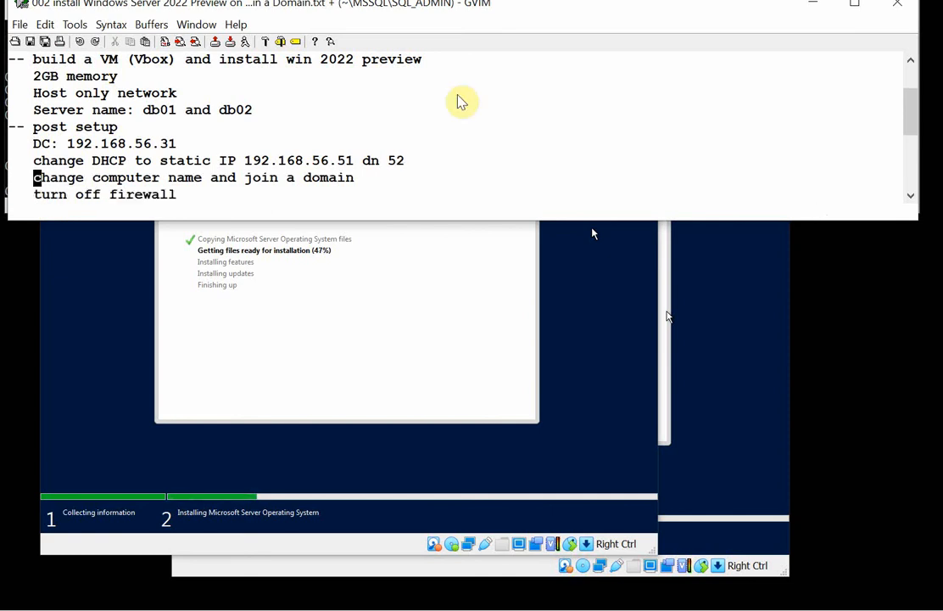
{"action": "type", "text": ":w"}
{"action": "key", "text": "Return"}
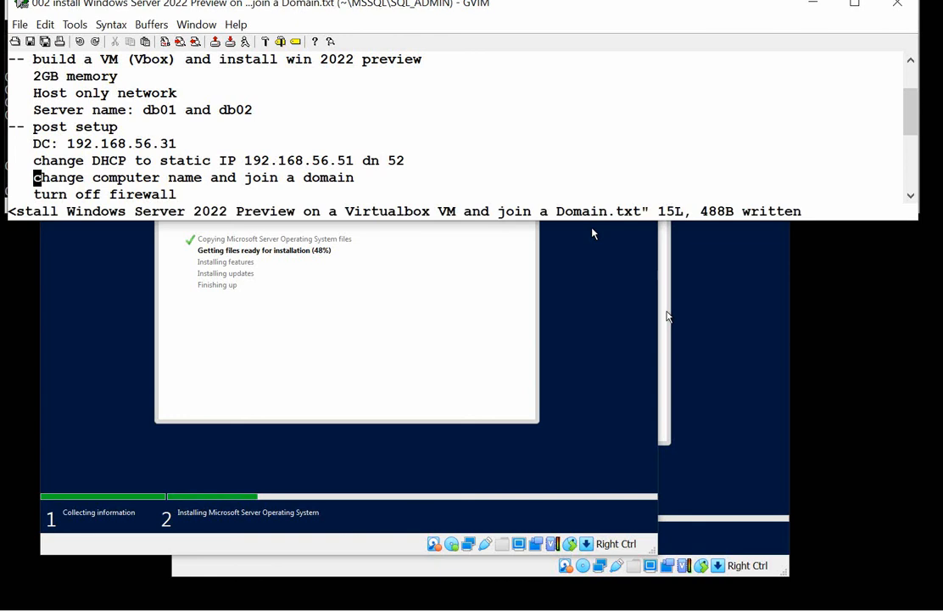
Restart db01 from its setup window to continue the installation, and check the installation progress on db202.
{"action": "left_click", "coordinate": [367, 293]}
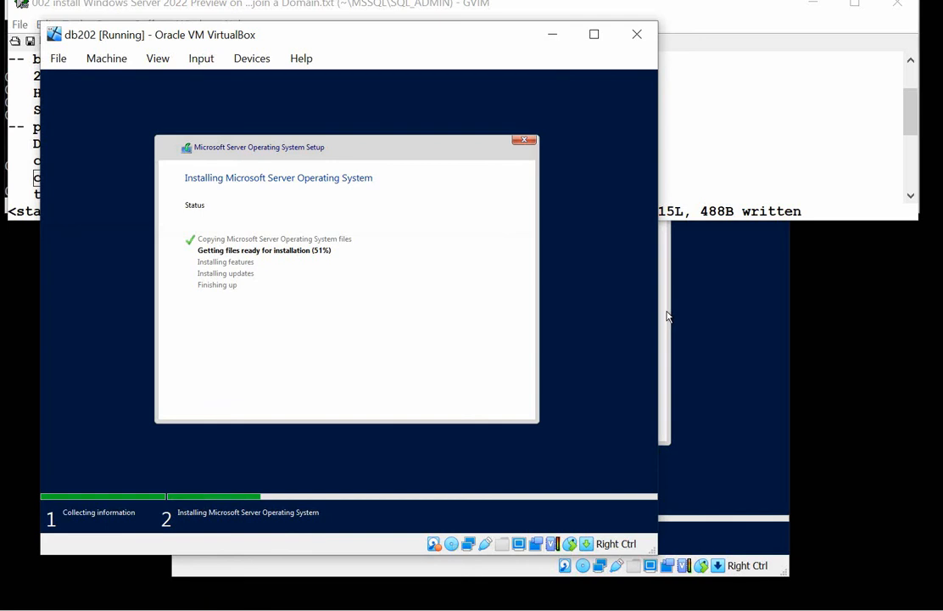
{"action": "left_click", "coordinate": [387, 610]}
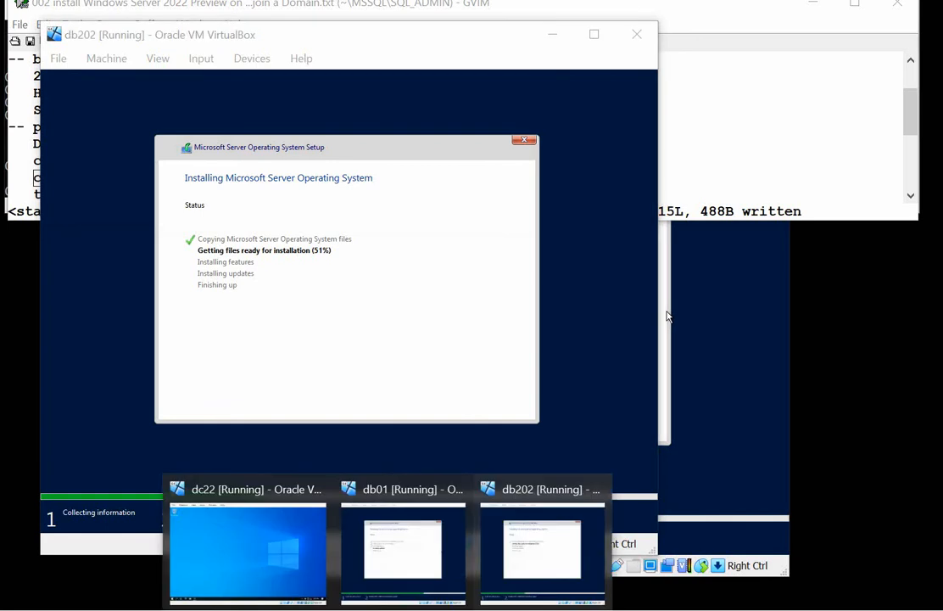
{"action": "left_click", "coordinate": [390, 556]}
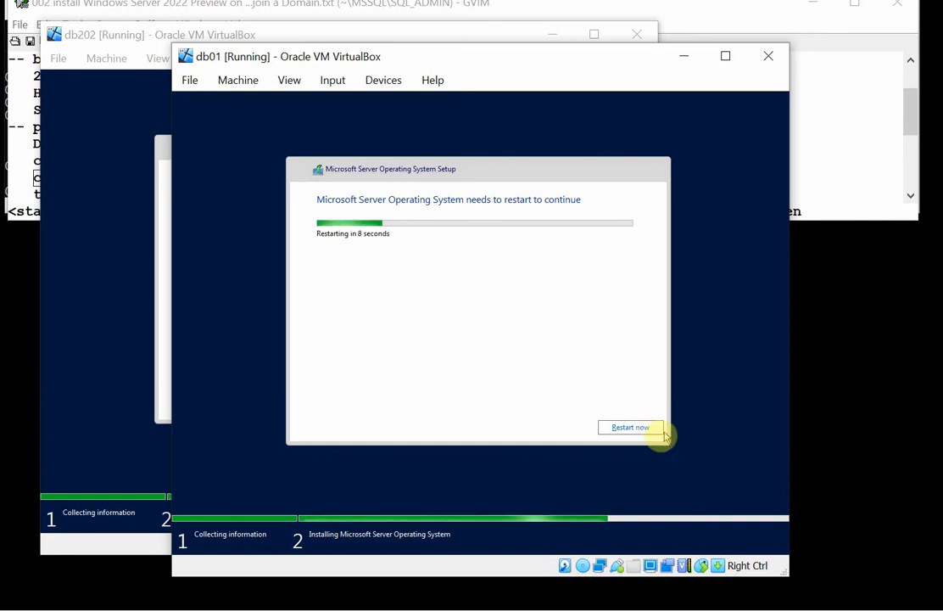
{"action": "left_click", "coordinate": [638, 428]}
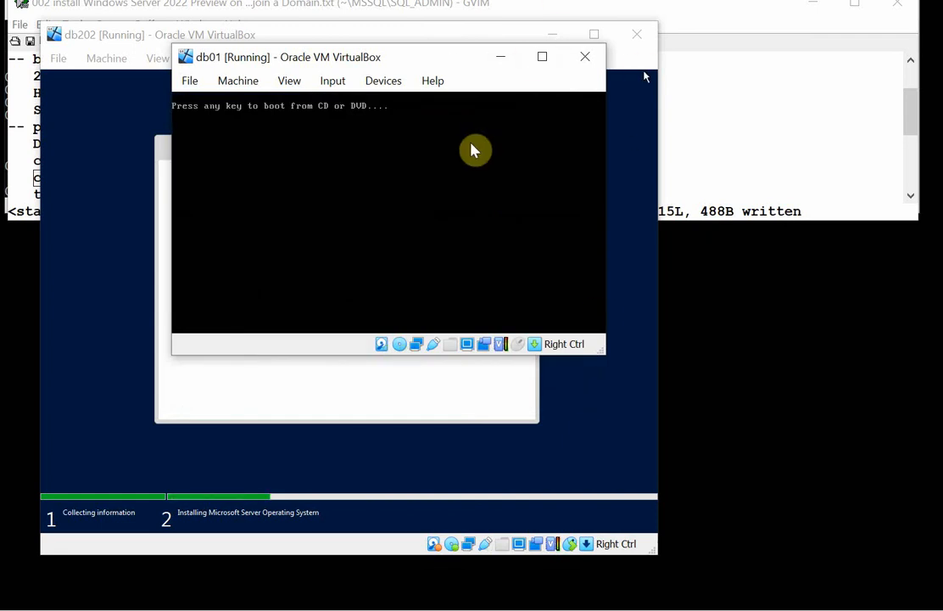
{"action": "key", "text": "Return"}
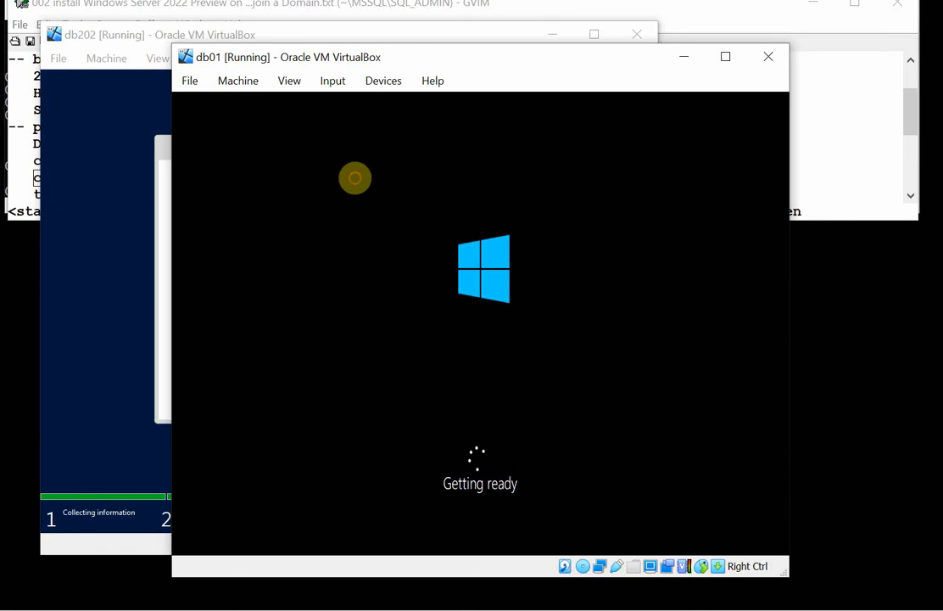
{"action": "left_click", "coordinate": [83, 173]}
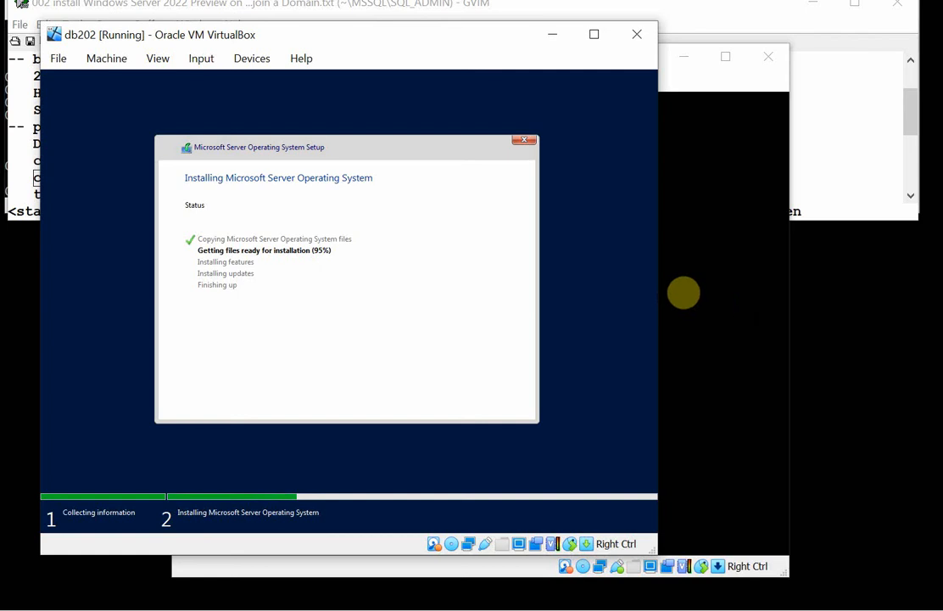
Return to db01 and set the built-in Administrator account's password, entering it in both password fields.
{"action": "left_click", "coordinate": [684, 291]}
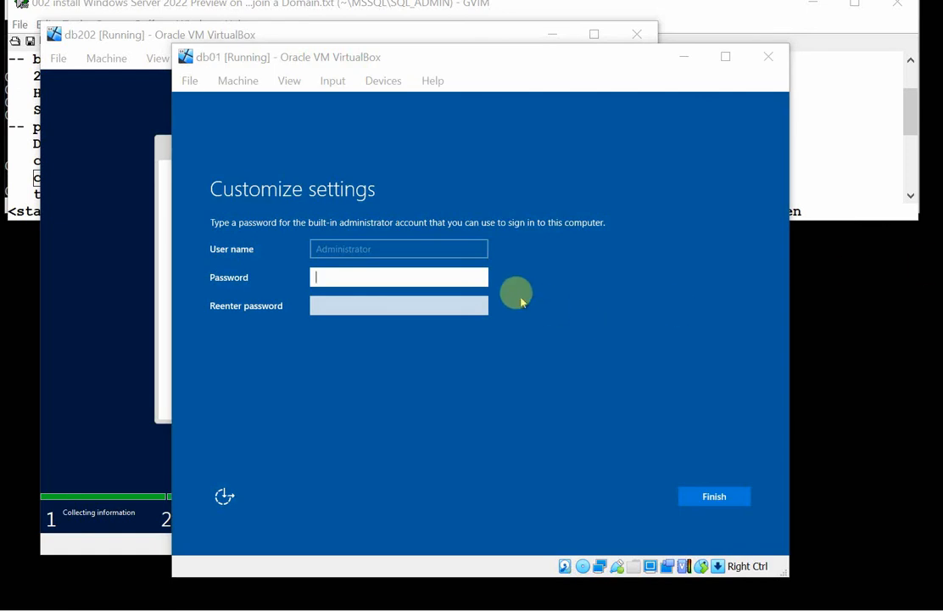
{"action": "left_click", "coordinate": [405, 275]}
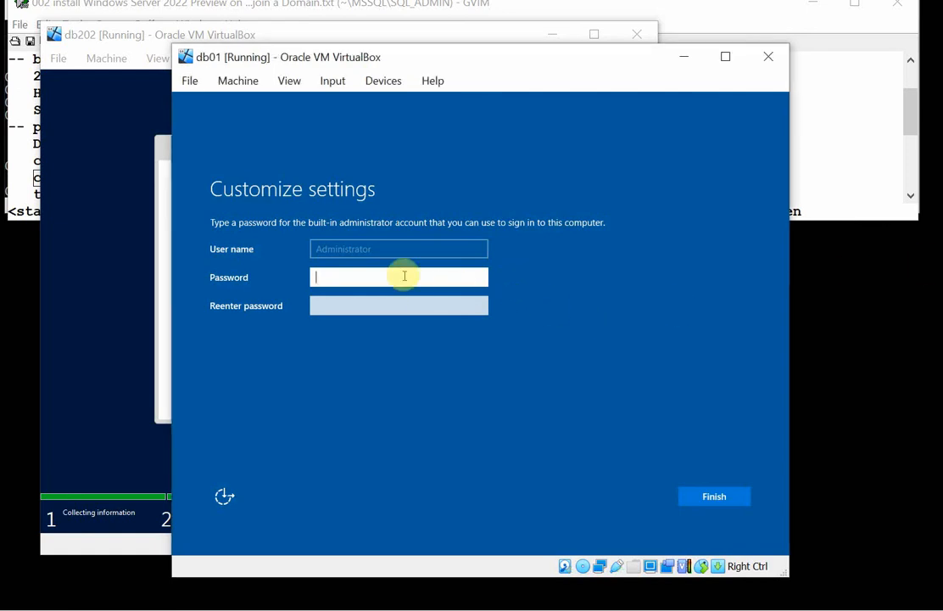
{"action": "type", "text": "P1•••"}
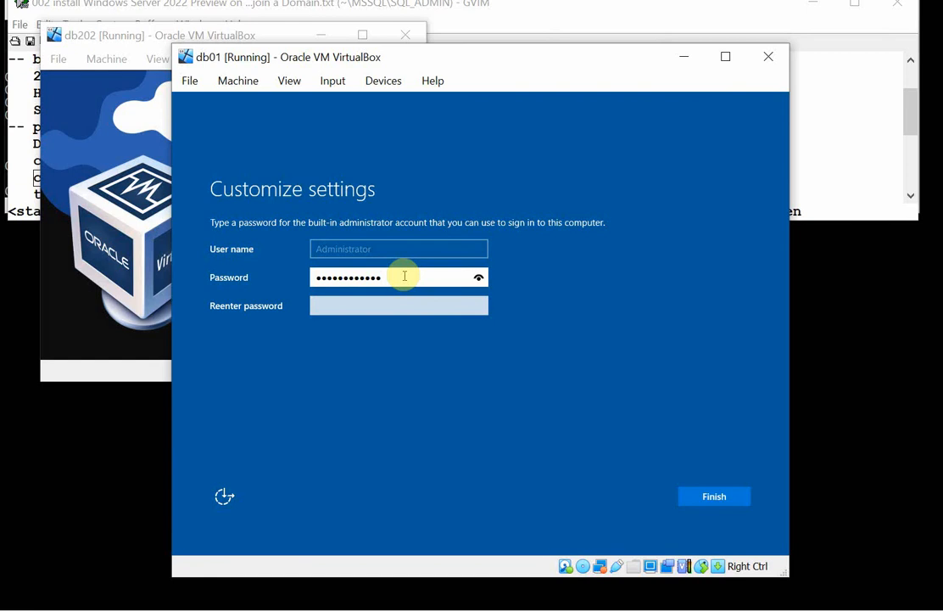
{"action": "key", "text": "Tab"}
{"action": "type", "text": "•"}
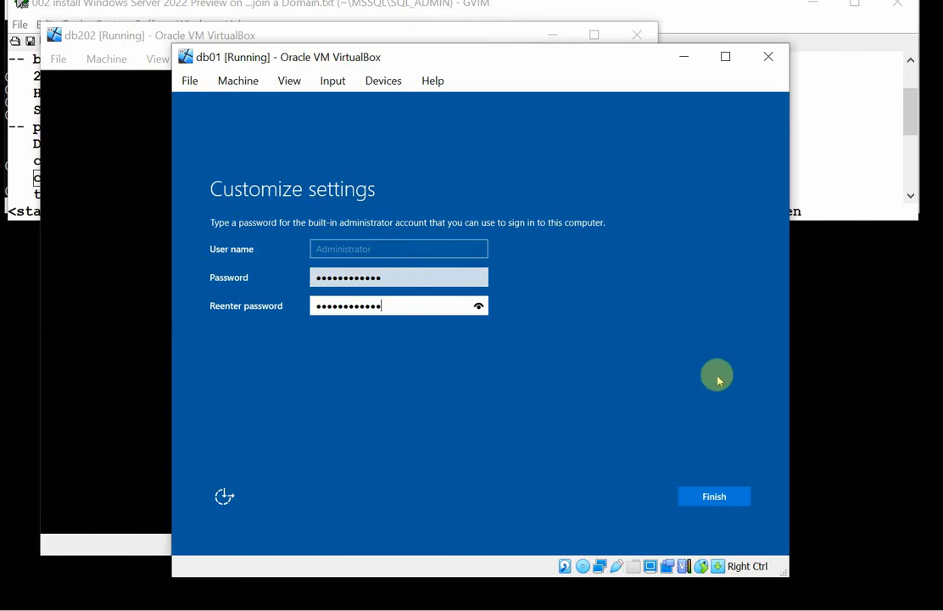
{"action": "left_click", "coordinate": [712, 496]}
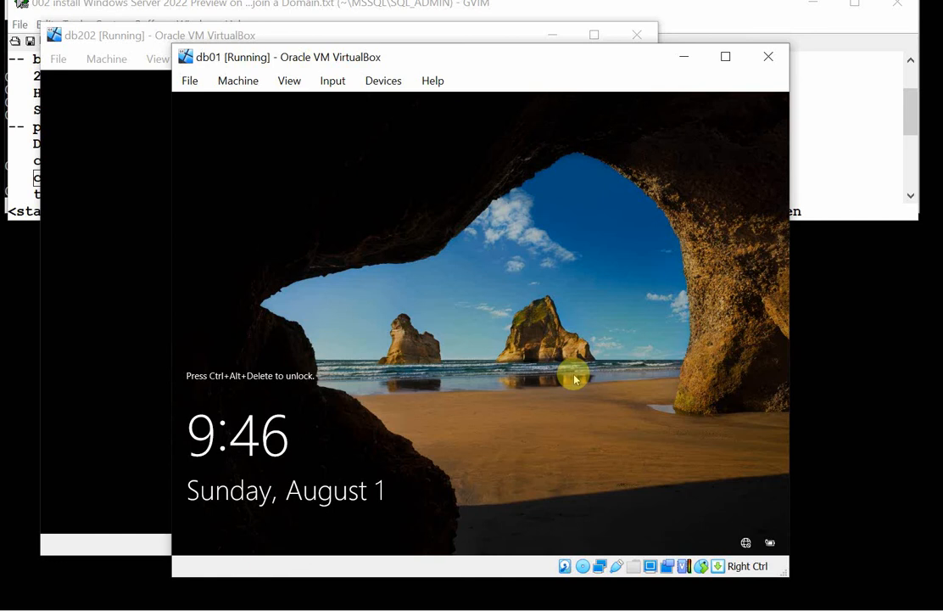
Unlock db01 and sign in as Administrator with the account password, checking db202's setup while the desktop loads.
{"action": "key", "text": "ctrl+alt+Delete"}
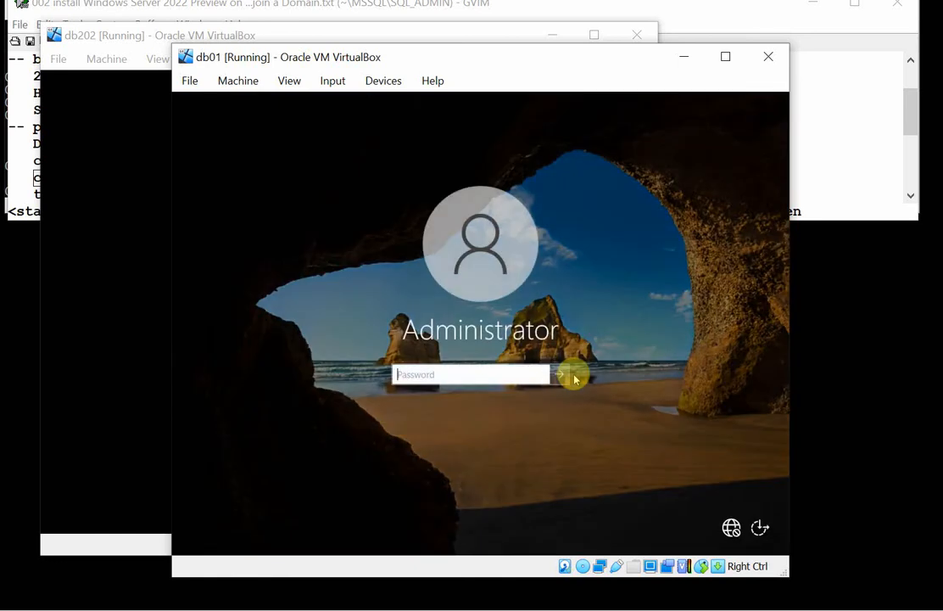
{"action": "type", "text": "•••••••••••"}
{"action": "left_click", "coordinate": [574, 378]}
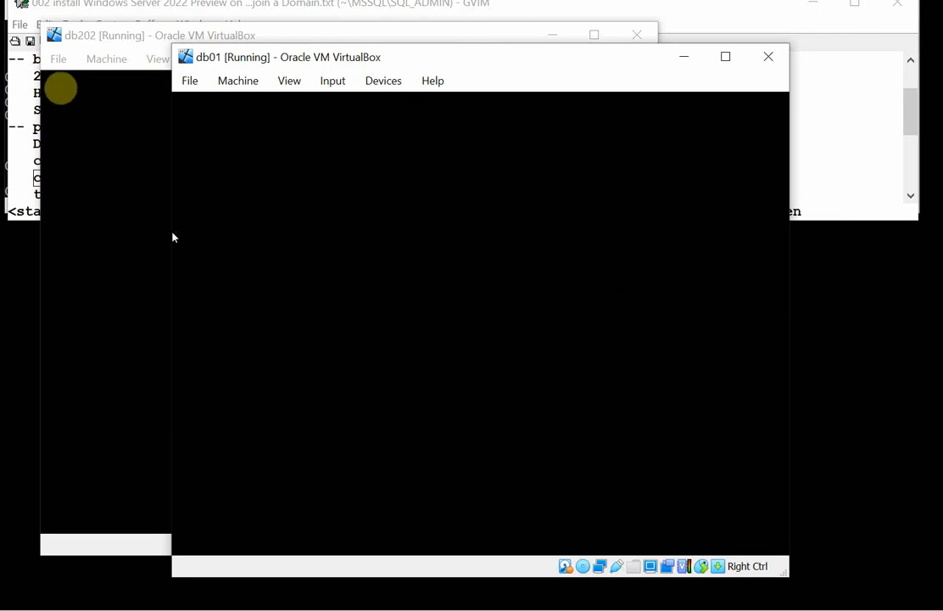
{"action": "left_click", "coordinate": [94, 171]}
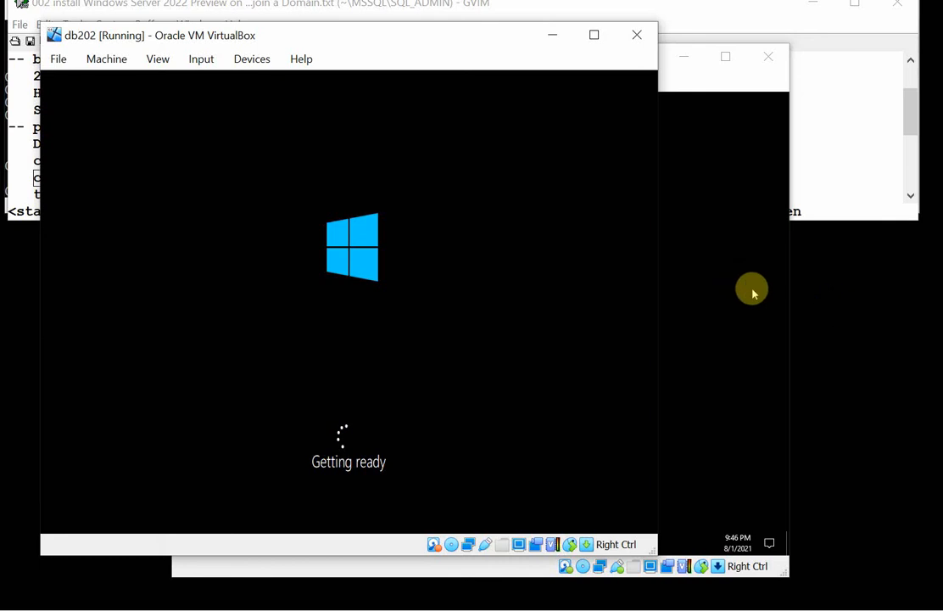
{"action": "left_click", "coordinate": [720, 287]}
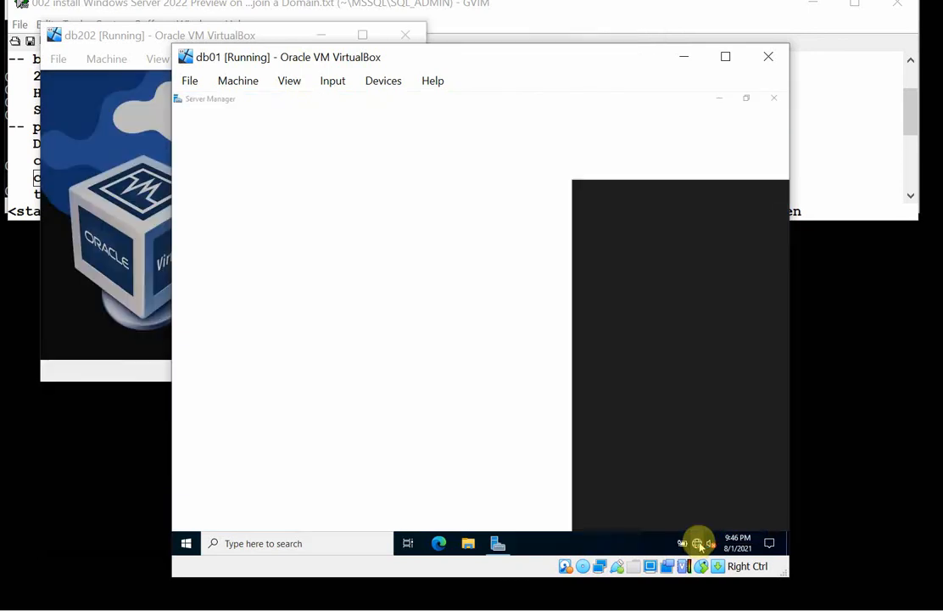
Set the Windows Admin Center message in Server Manager not to show again and dismiss it.
{"action": "left_click", "coordinate": [696, 543]}
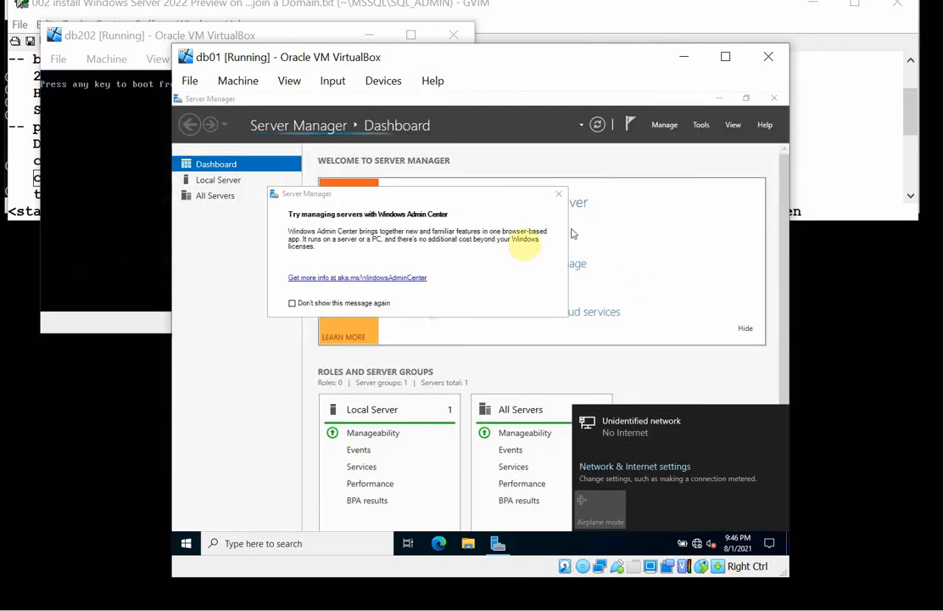
{"action": "left_click", "coordinate": [292, 303]}
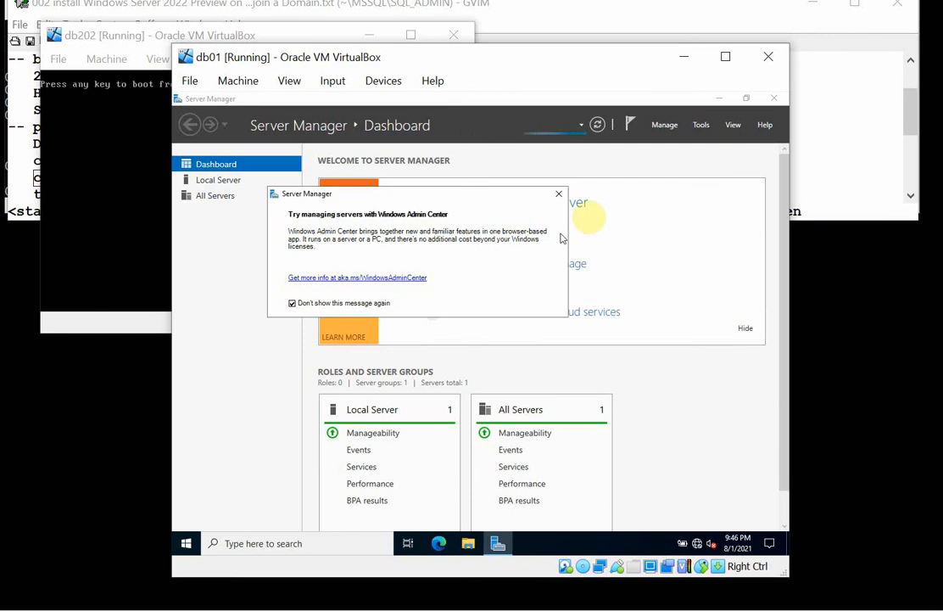
{"action": "left_click", "coordinate": [556, 196]}
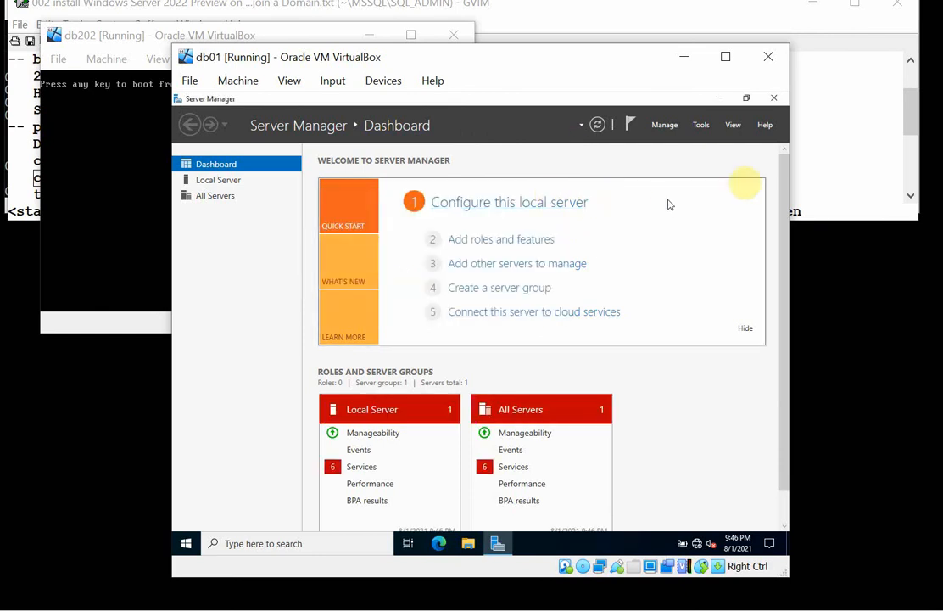
Set Server Manager not to start automatically at logon and close it.
{"action": "left_click", "coordinate": [665, 126]}
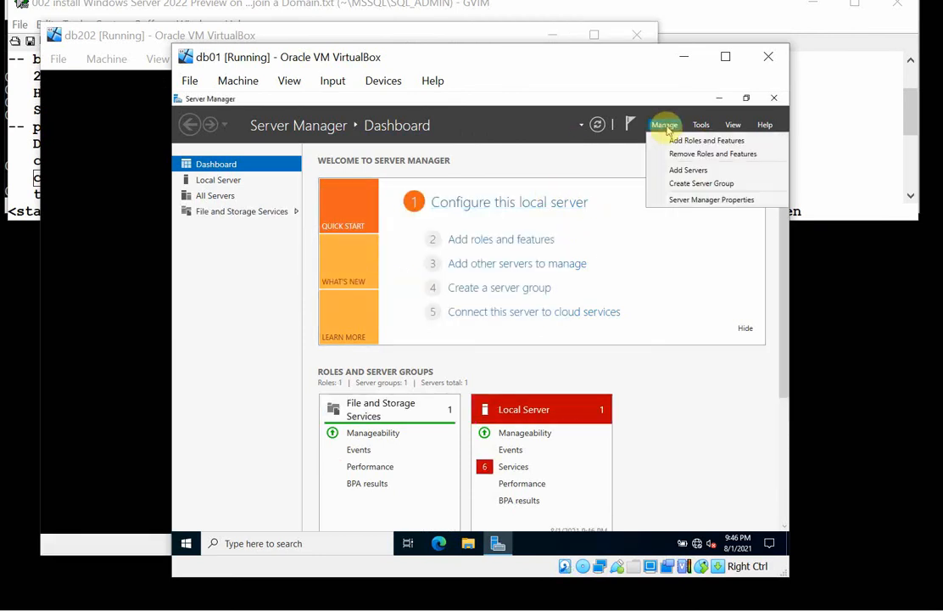
{"action": "left_click", "coordinate": [700, 202]}
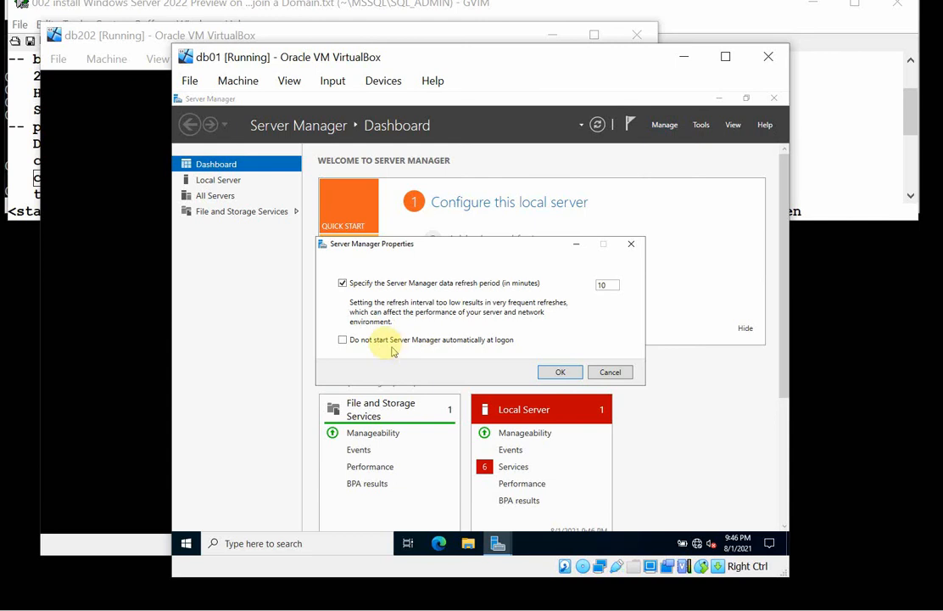
{"action": "left_click", "coordinate": [379, 339]}
{"action": "left_click", "coordinate": [564, 374]}
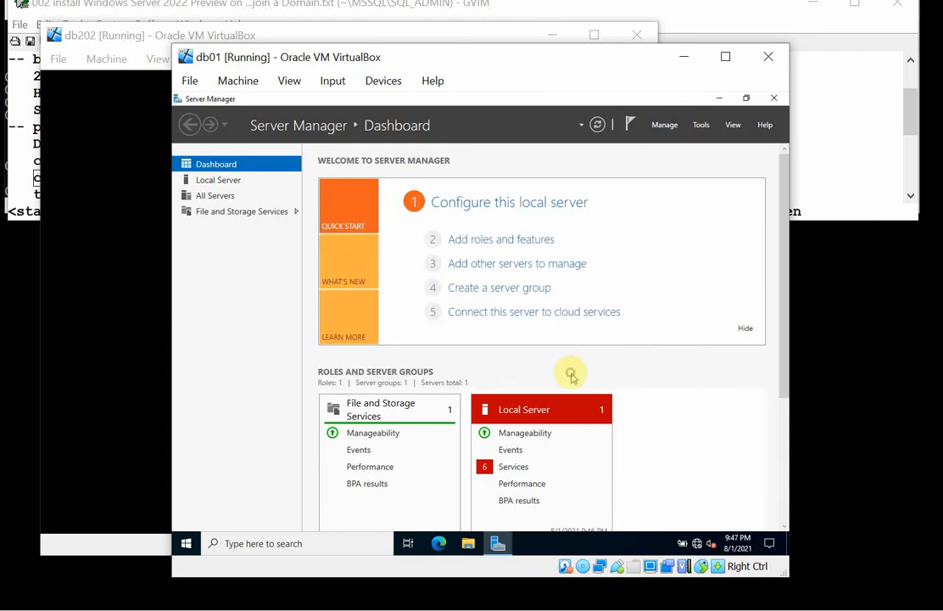
{"action": "left_click", "coordinate": [773, 99]}
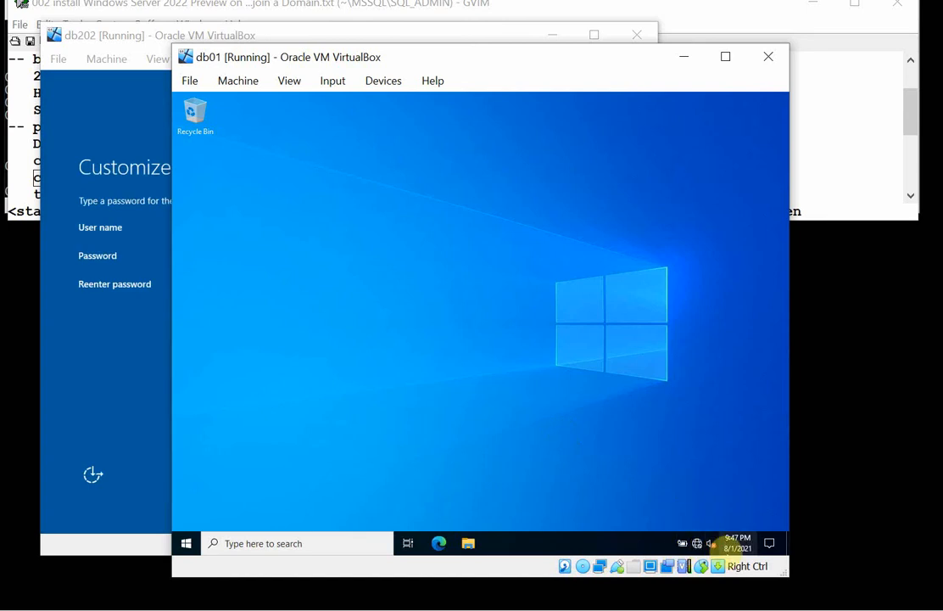
Open the IPv4 properties of db01's Ethernet adapter, choose a manually specified IP address and start it with 192.
{"action": "left_click", "coordinate": [697, 545]}
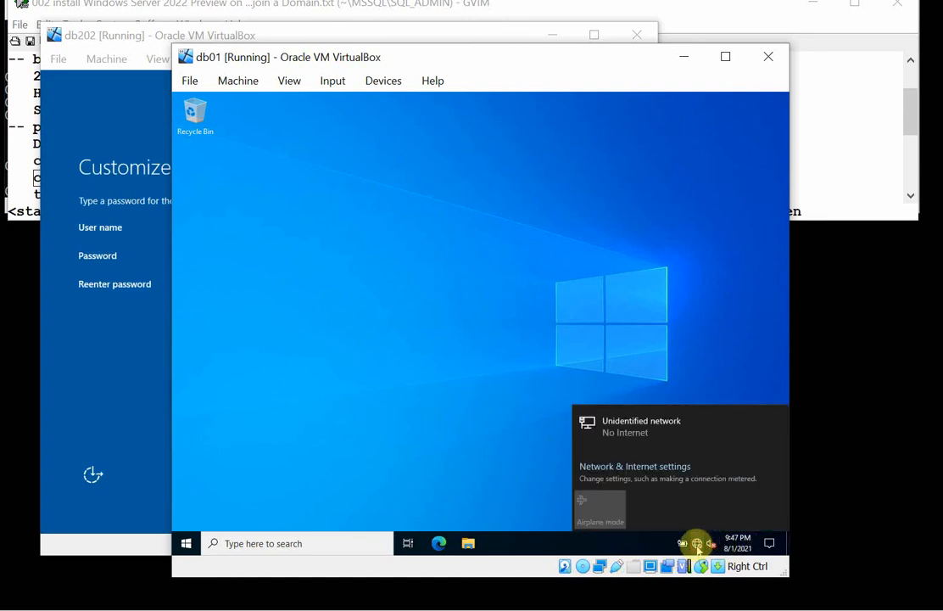
{"action": "left_click", "coordinate": [661, 468]}
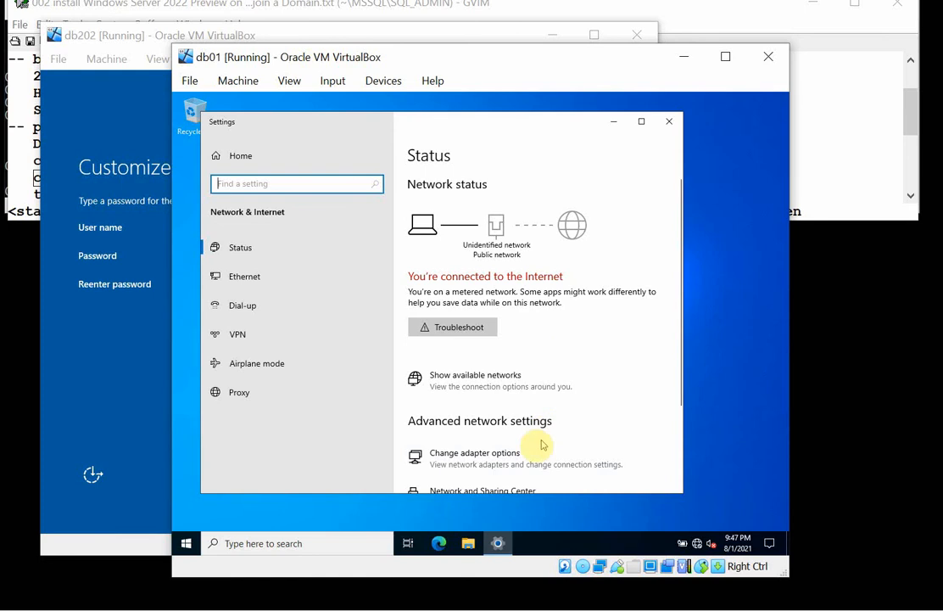
{"action": "left_click", "coordinate": [496, 456]}
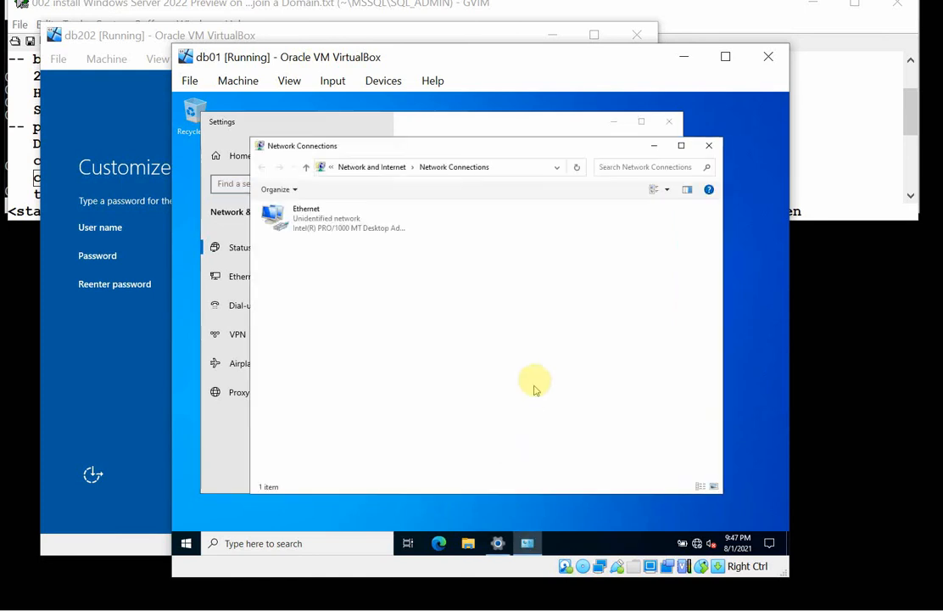
{"action": "double_click", "coordinate": [288, 217]}
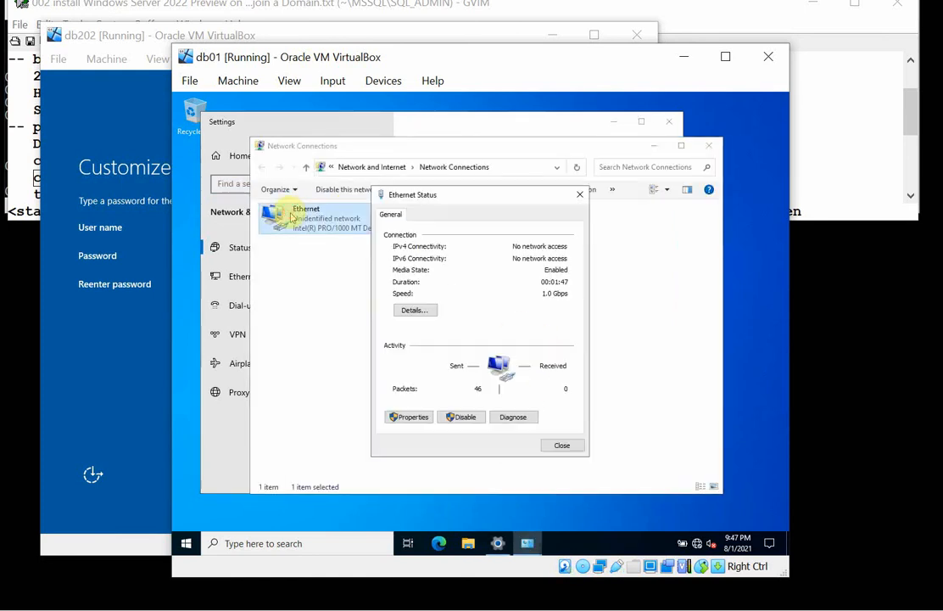
{"action": "left_click", "coordinate": [414, 418]}
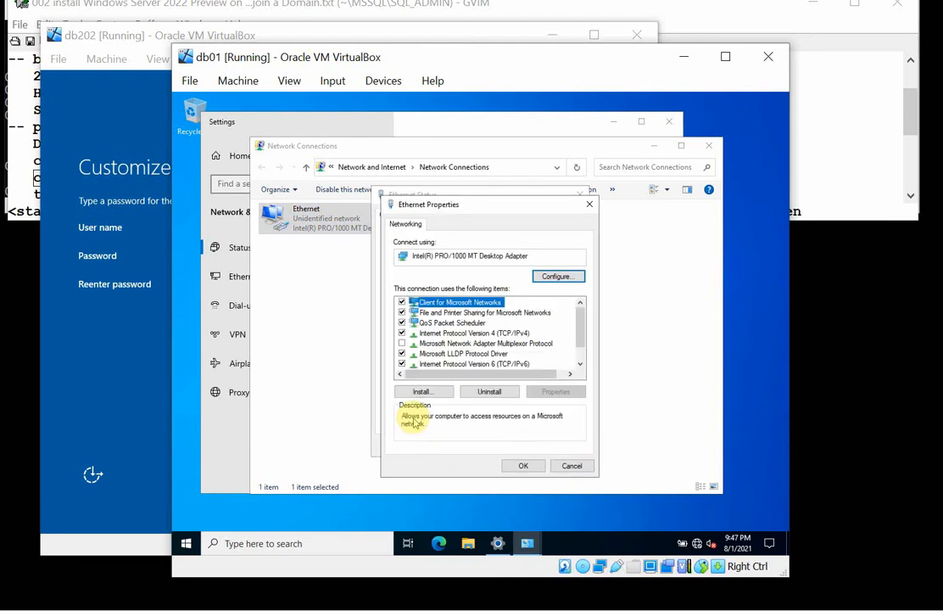
{"action": "left_click", "coordinate": [520, 334]}
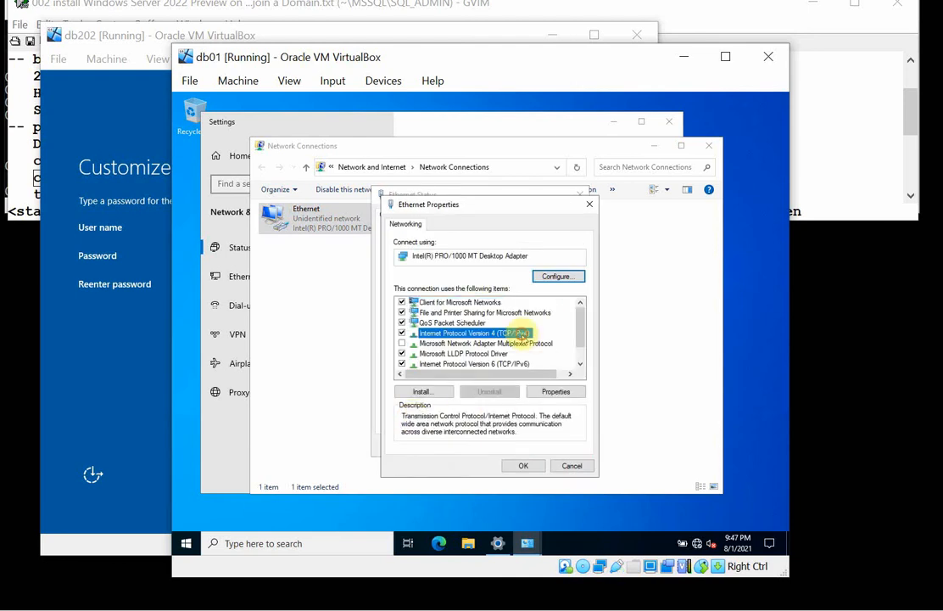
{"action": "left_click", "coordinate": [552, 395]}
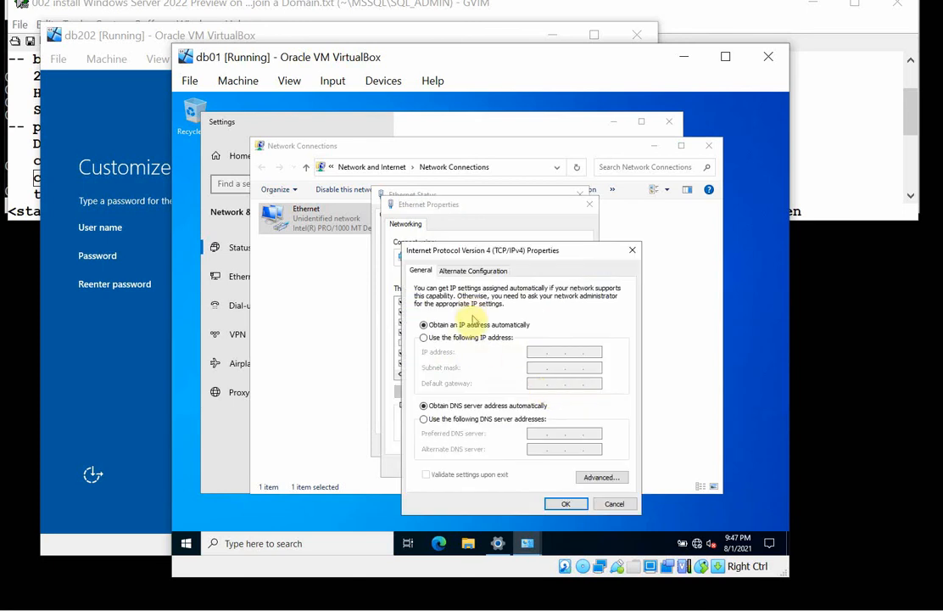
{"action": "left_click", "coordinate": [425, 338]}
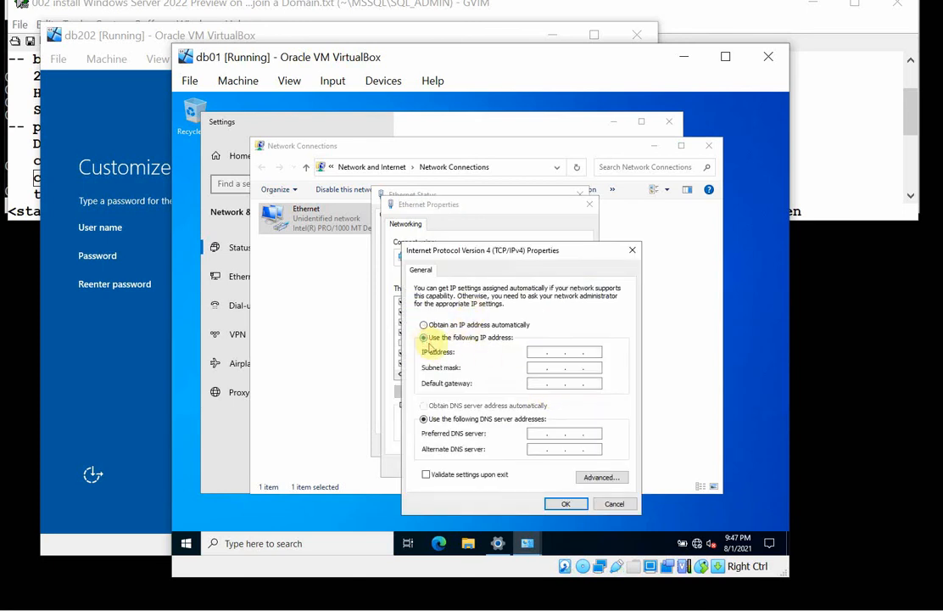
{"action": "left_click", "coordinate": [538, 353]}
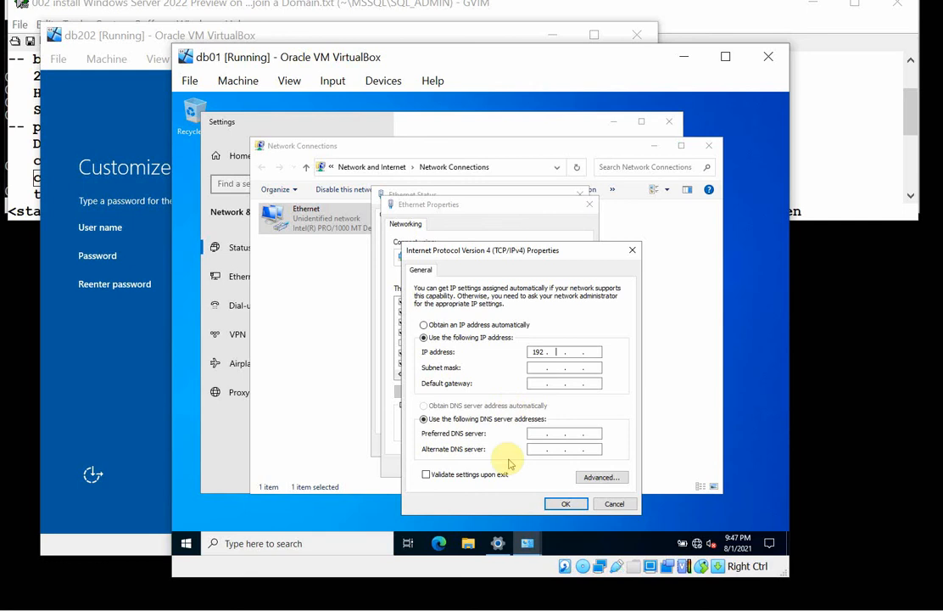
Open a Command Prompt on db01, place it above the IPv4 properties, and run ipconfig to check the current addressing.
{"action": "left_click", "coordinate": [187, 544]}
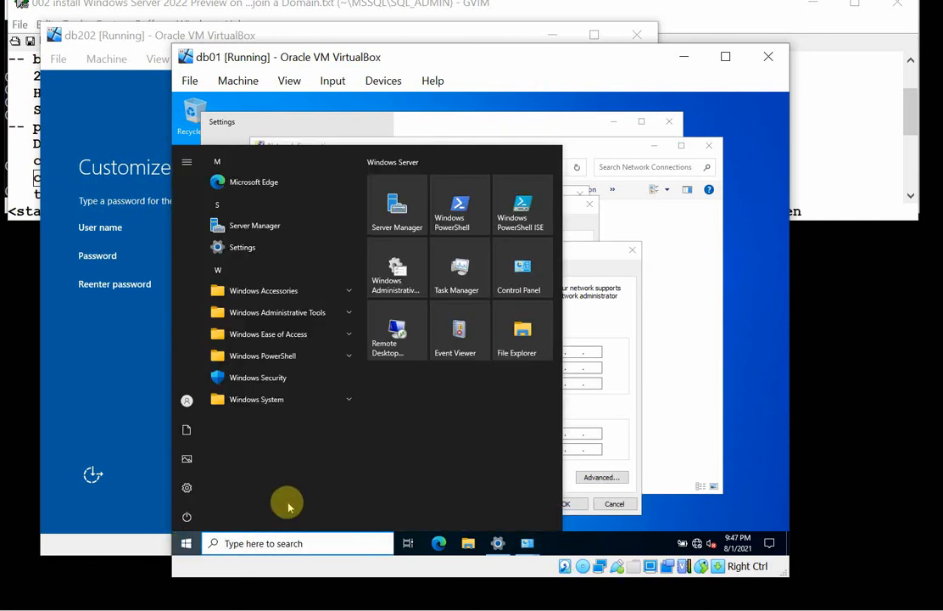
{"action": "type", "text": "cmd"}
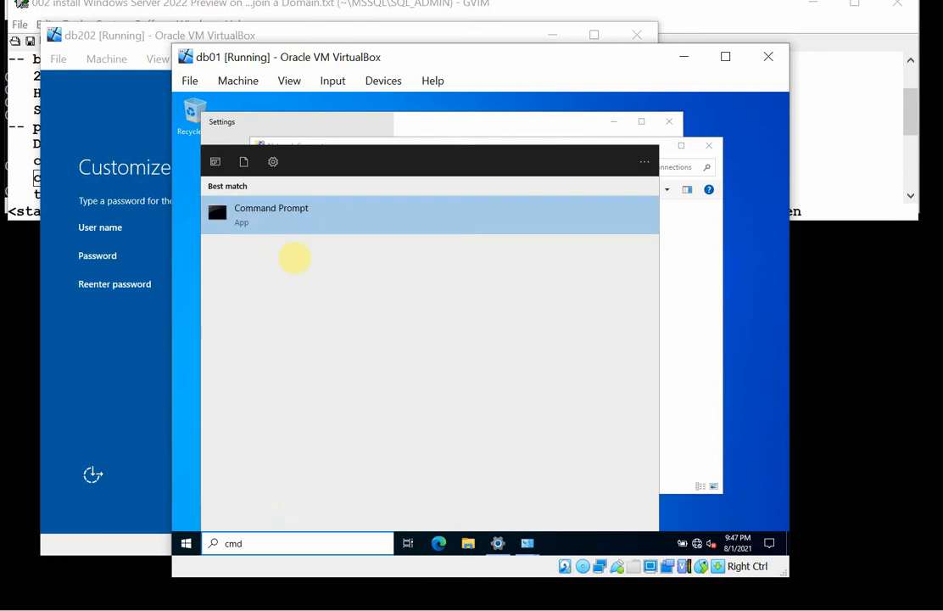
{"action": "left_click", "coordinate": [237, 222]}
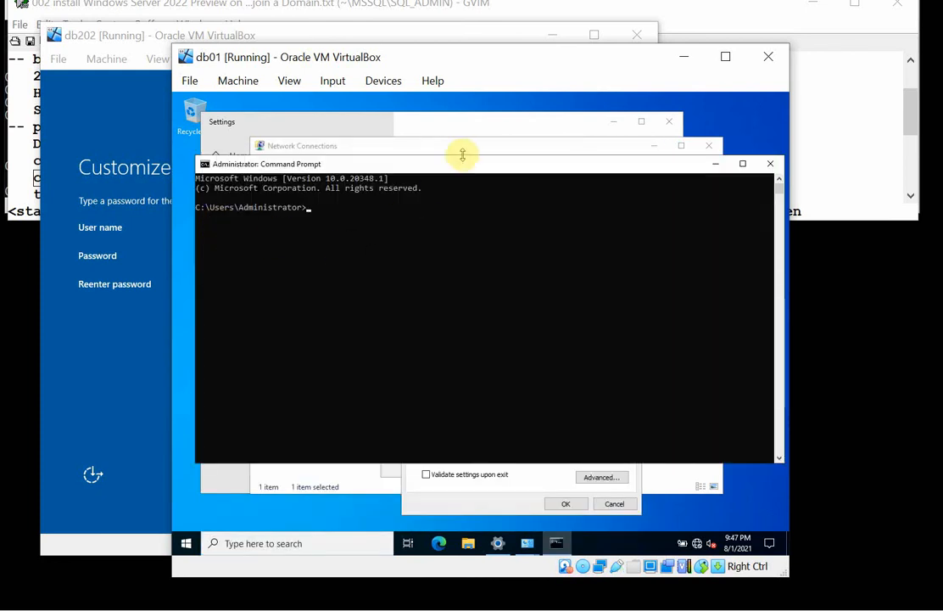
{"action": "left_click_drag", "start_coordinate": [462, 155], "coordinate": [446, 105]}
{"action": "left_click", "coordinate": [448, 188]}
{"action": "type", "text": "i"}
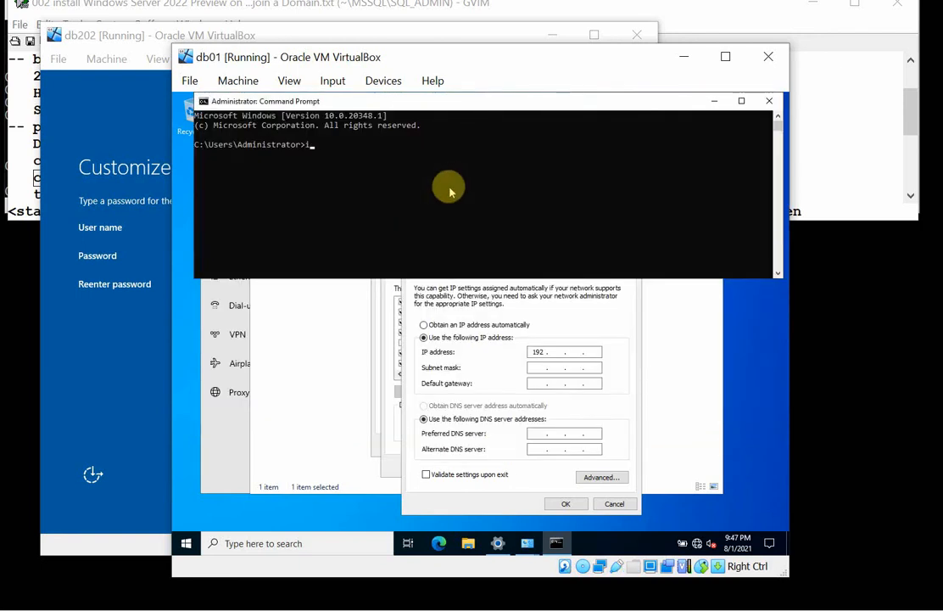
{"action": "type", "text": "pconfig"}
{"action": "key", "text": "Return"}
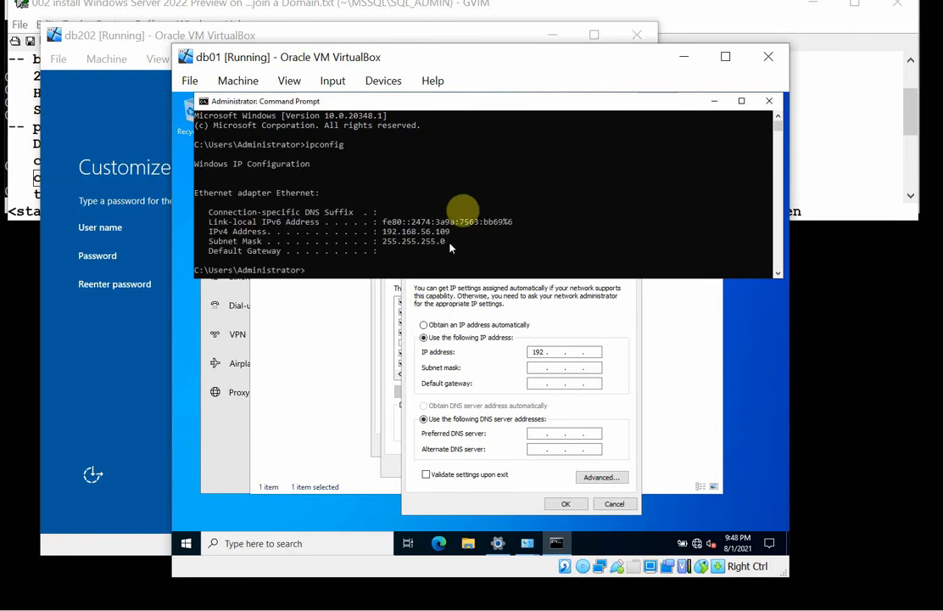
Set db01's static IP address to 192.168.56.51 in the IPv4 properties.
{"action": "left_click", "coordinate": [561, 353]}
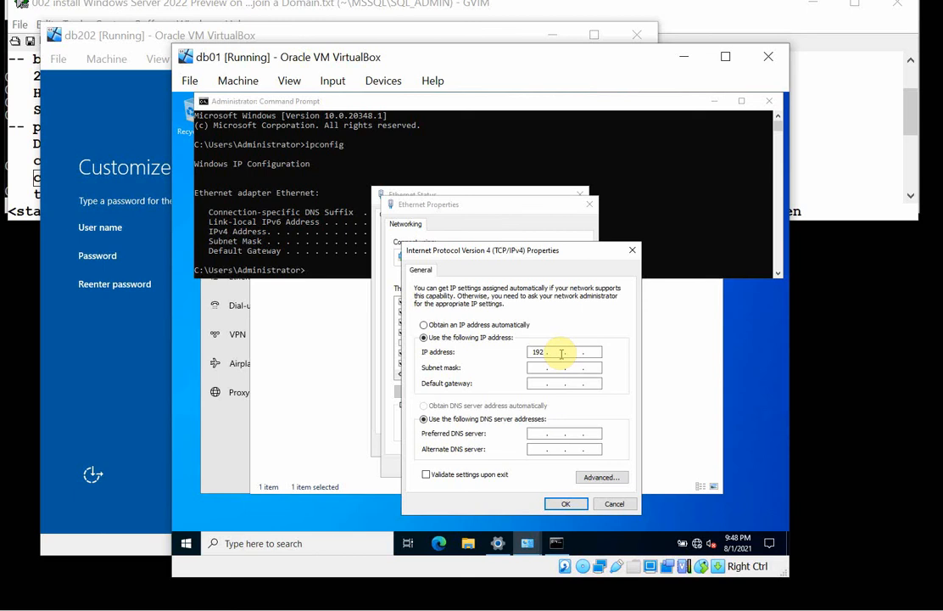
{"action": "type", "text": "192.168565"}
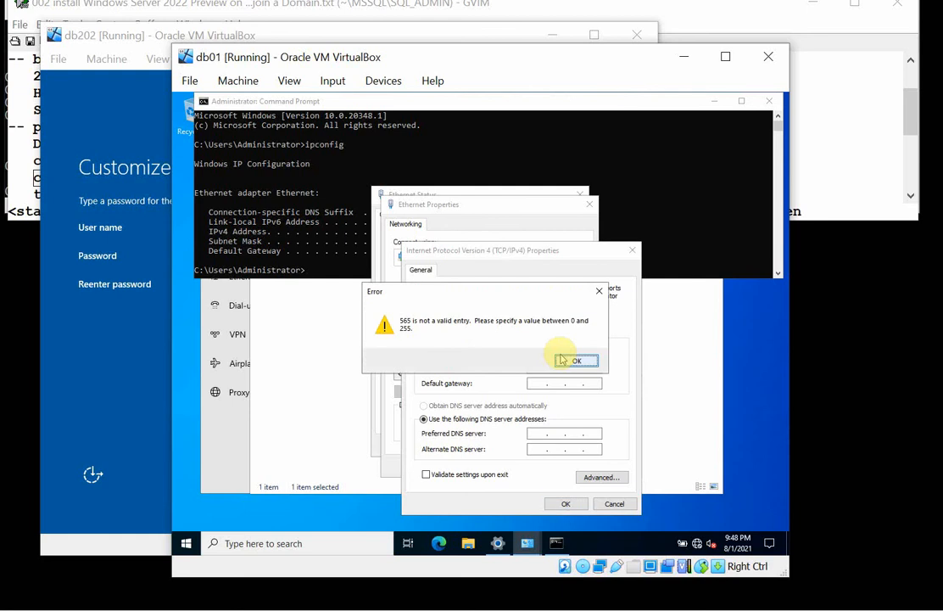
{"action": "left_click", "coordinate": [569, 360]}
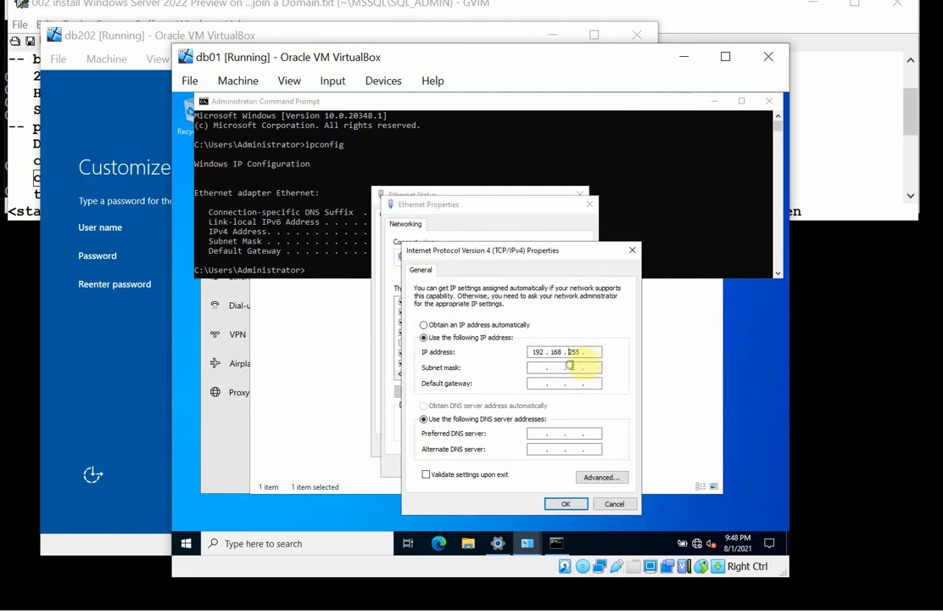
{"action": "left_click", "coordinate": [583, 353]}
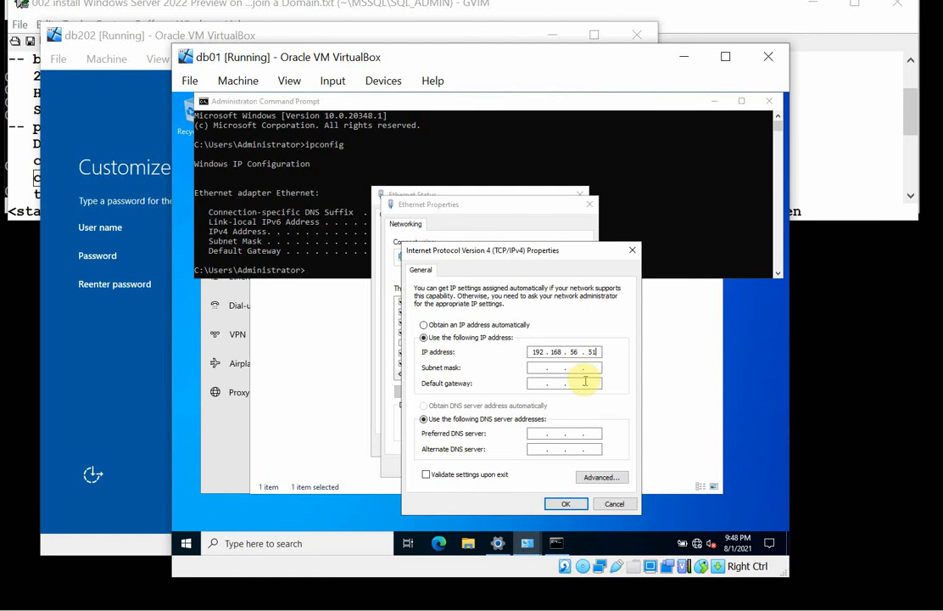
Set the subnet mask to 255.255.255.0, default gateway to 192.168.56.1 and preferred DNS server to 192.168.56.31, and accept the IPv4 settings.
{"action": "left_click", "coordinate": [584, 368]}
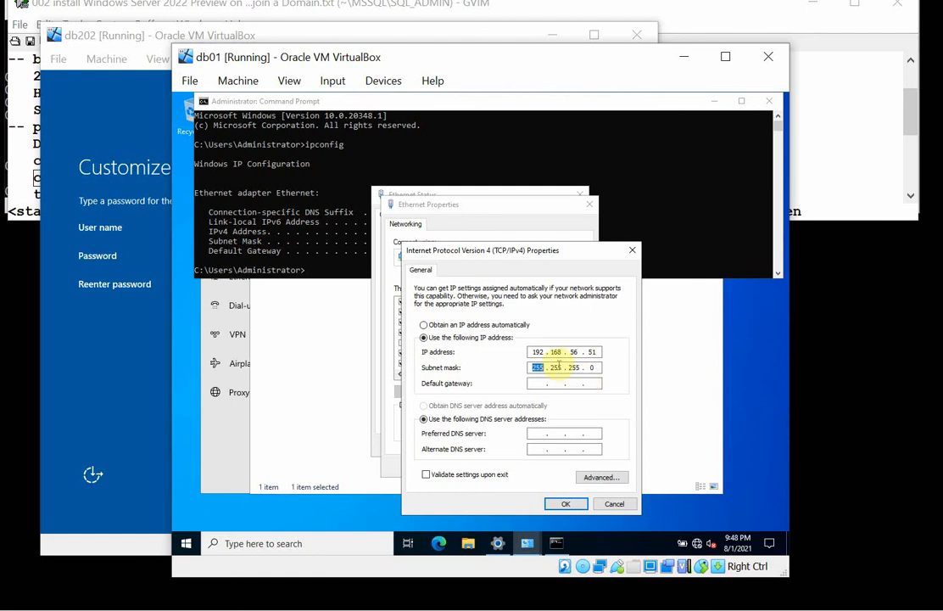
{"action": "left_click", "coordinate": [540, 382]}
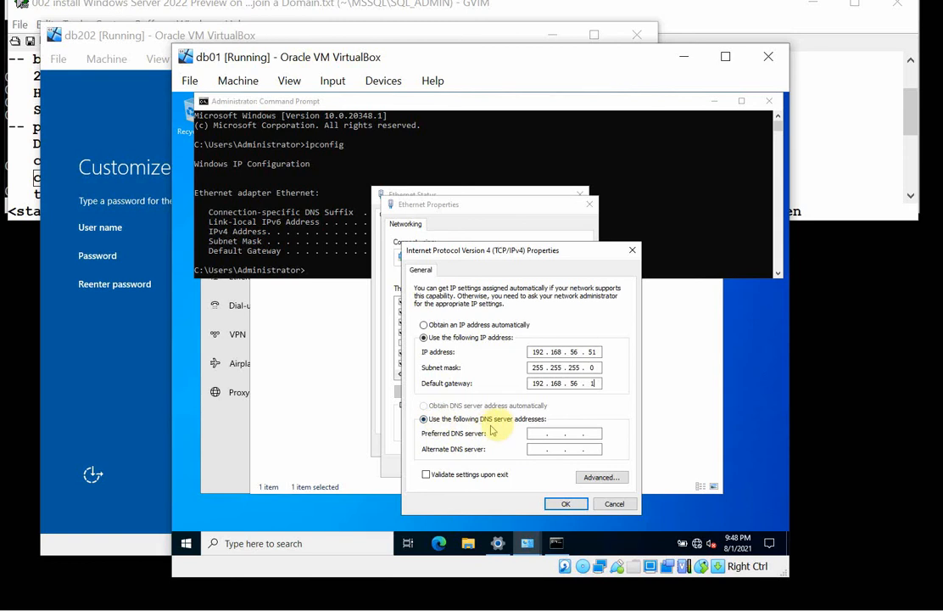
{"action": "left_click", "coordinate": [537, 431]}
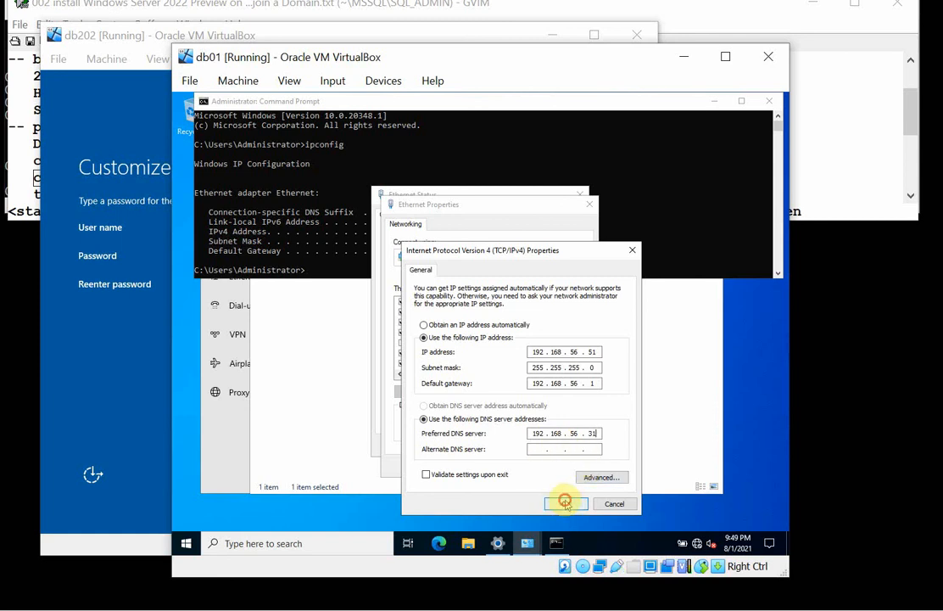
{"action": "left_click", "coordinate": [564, 502]}
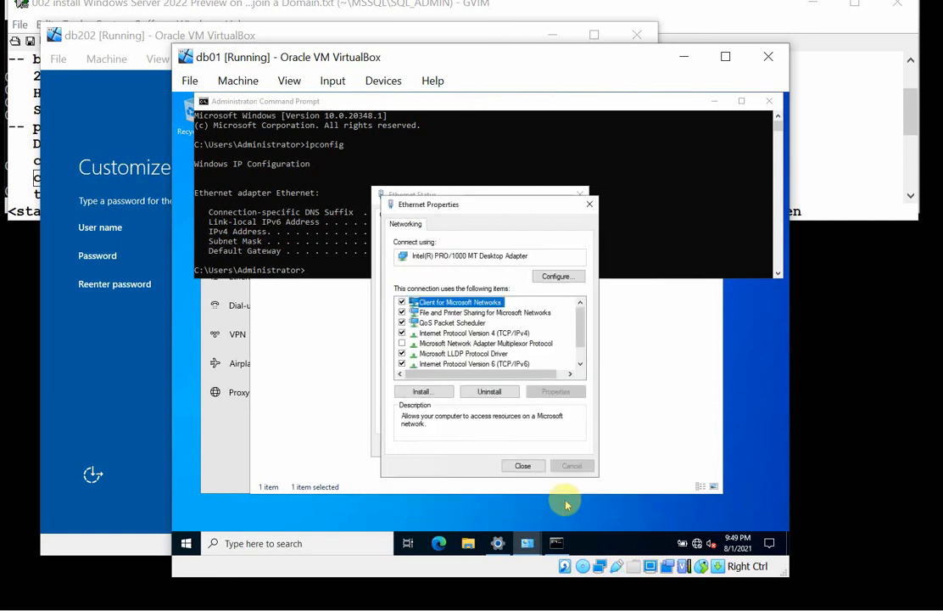
Close the Ethernet properties and status dialogs and allow db01 to be discoverable on the network.
{"action": "left_click", "coordinate": [523, 467]}
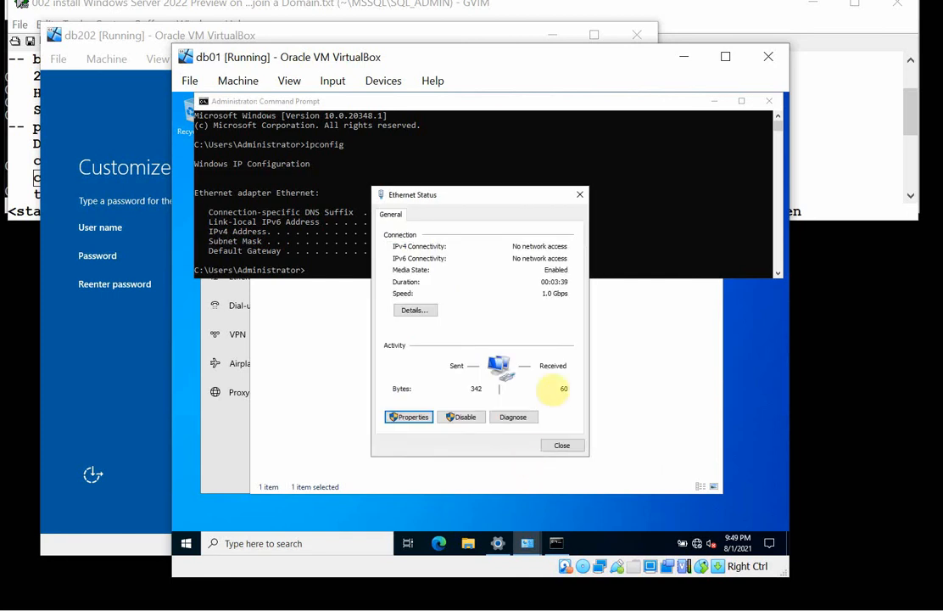
{"action": "left_click", "coordinate": [565, 443]}
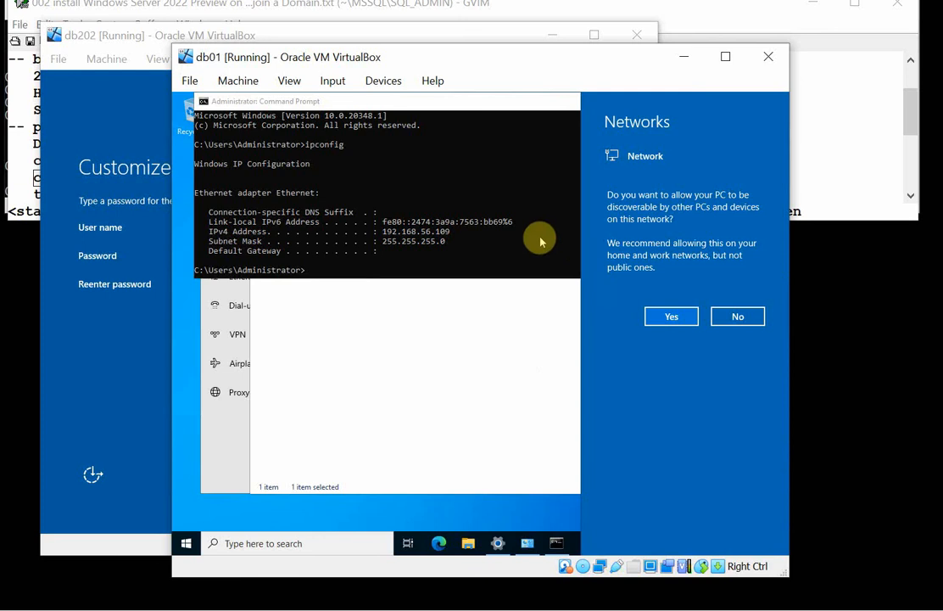
{"action": "left_click", "coordinate": [661, 315]}
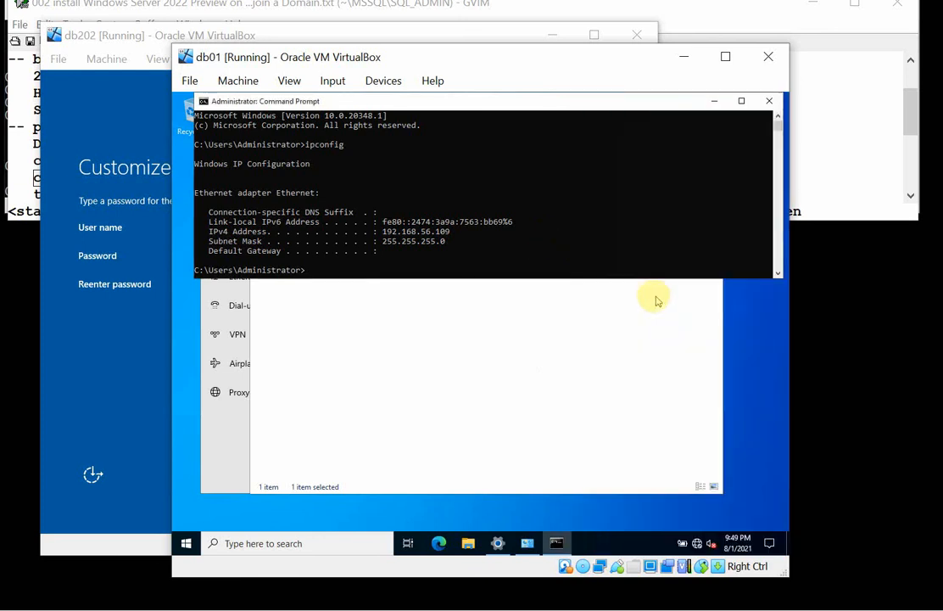
Ping the DNS server at 192.168.56.31 from db01's Command Prompt to test connectivity.
{"action": "left_click", "coordinate": [560, 237]}
{"action": "type", "text": "ping"}
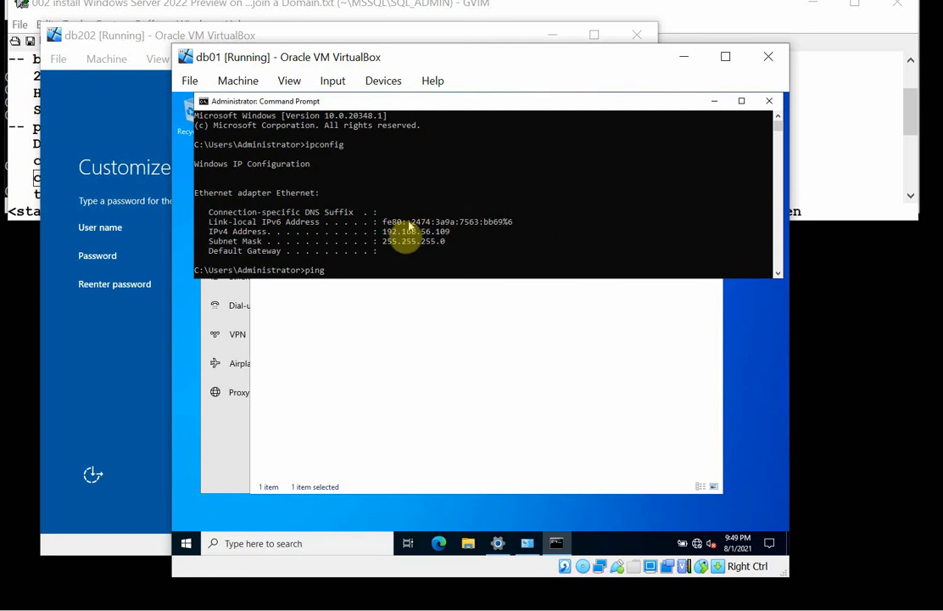
{"action": "left_click_drag", "start_coordinate": [382, 231], "coordinate": [442, 235]}
{"action": "right_click", "coordinate": [539, 220]}
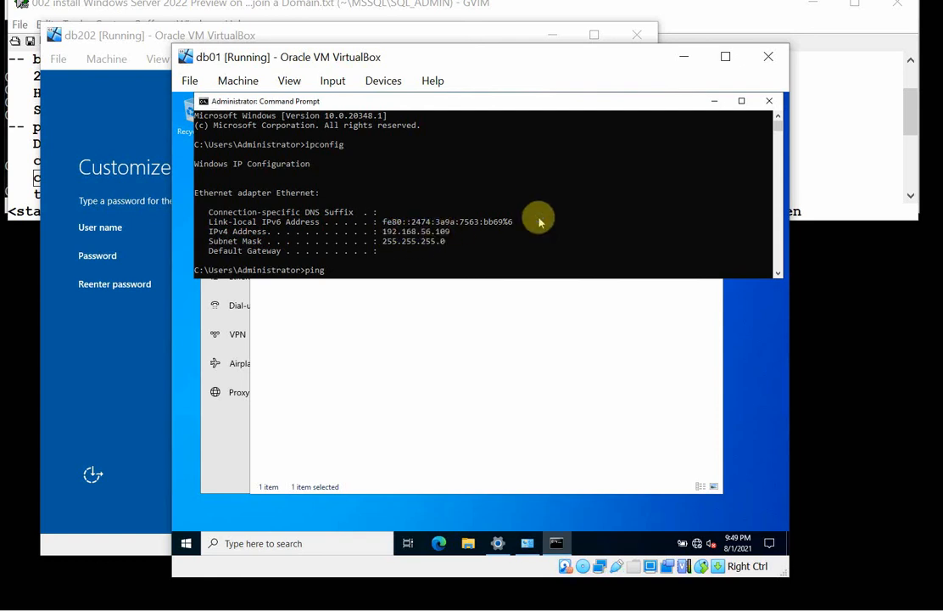
{"action": "right_click", "coordinate": [539, 221]}
{"action": "type", "text": "31"}
{"action": "key", "text": "Return"}
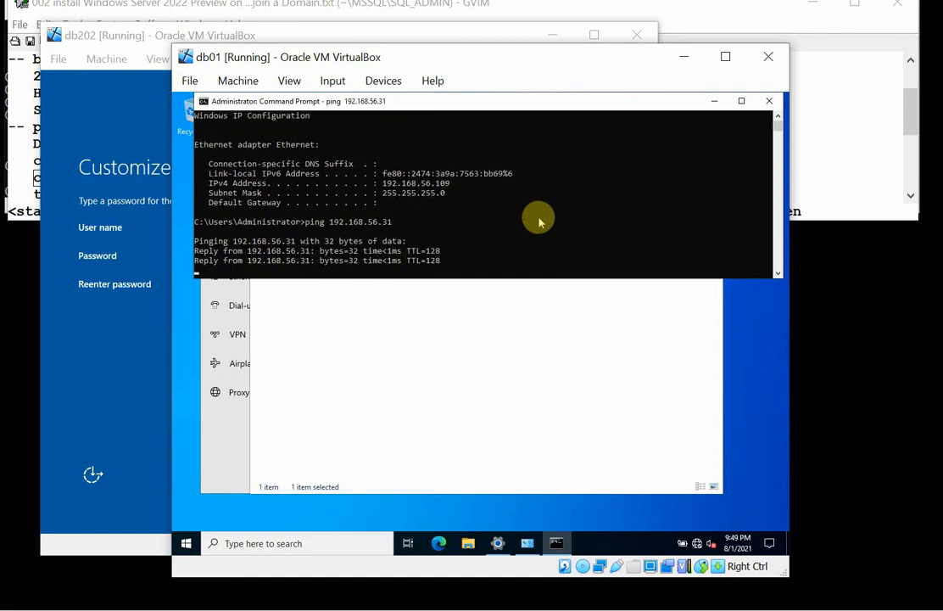
{"action": "key", "text": "Return"}
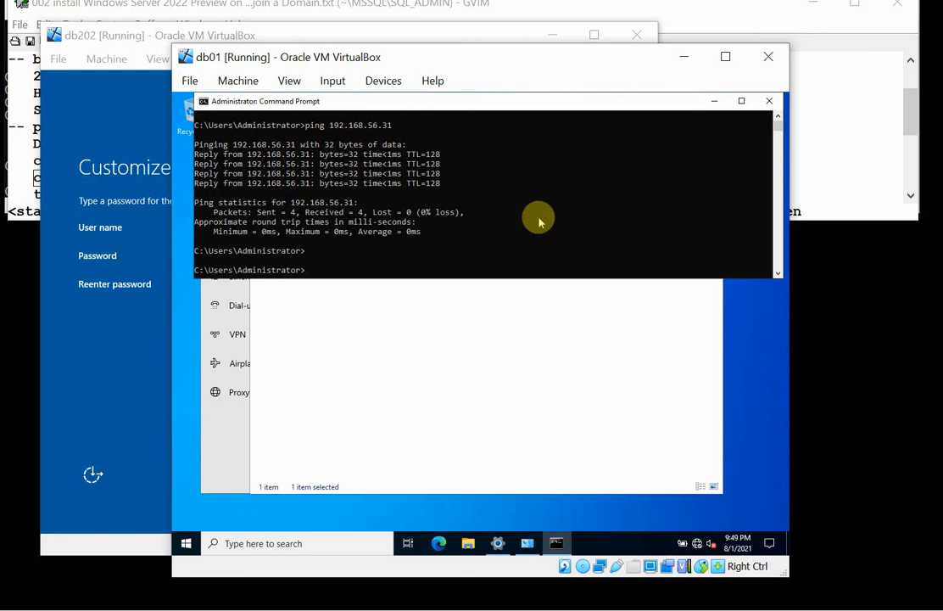
Turn on small taskbar buttons in db01's taskbar settings.
{"action": "left_click", "coordinate": [584, 363]}
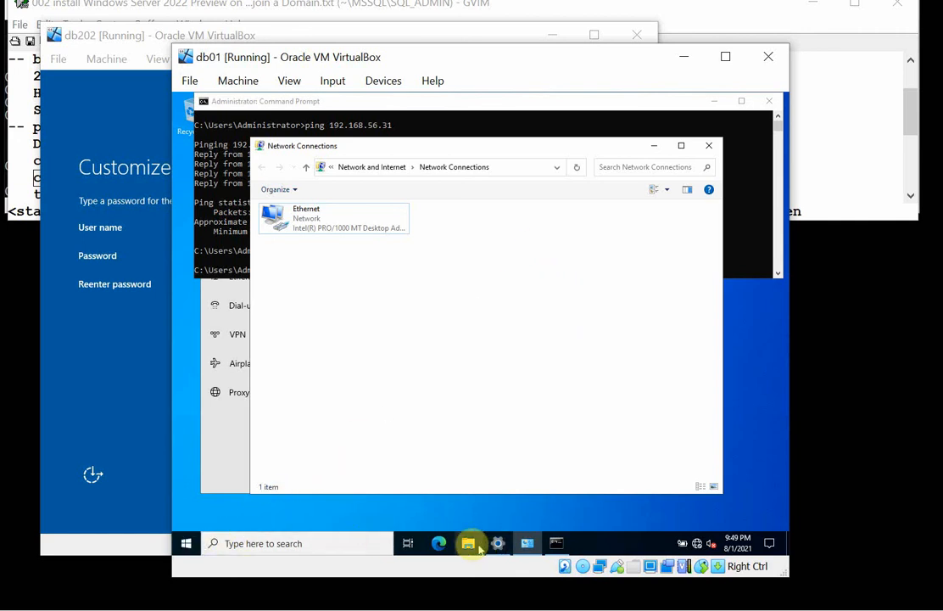
{"action": "right_click", "coordinate": [624, 548]}
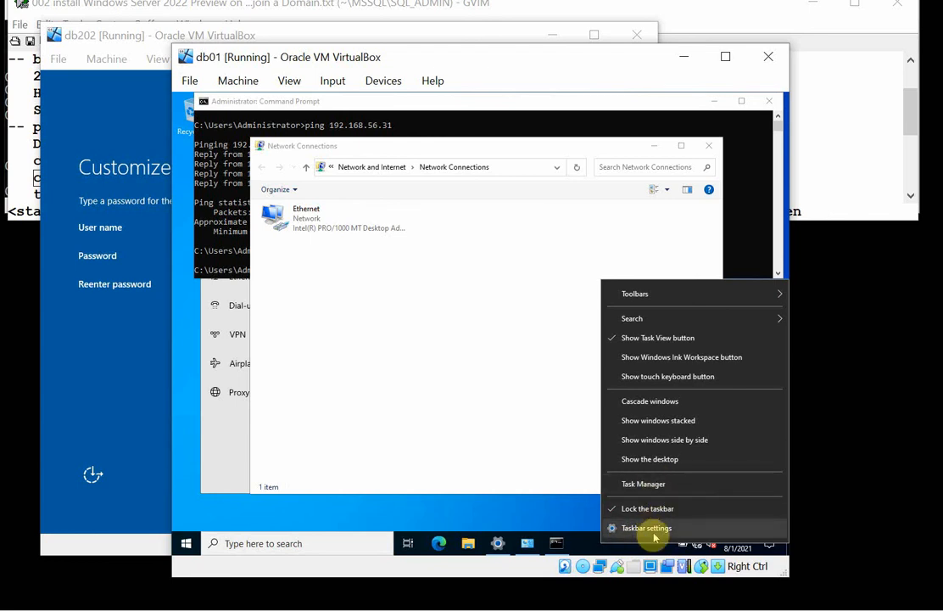
{"action": "left_click", "coordinate": [653, 533]}
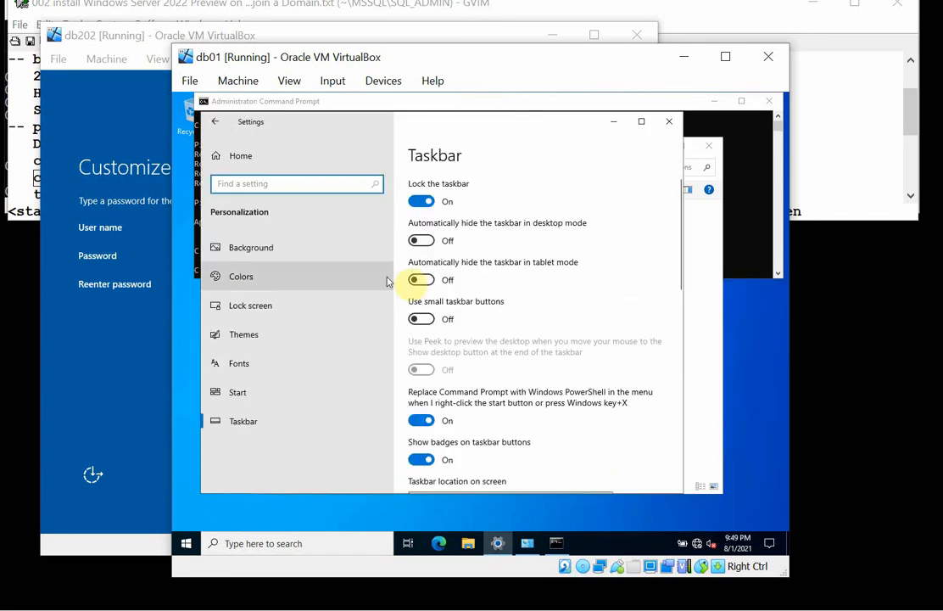
{"action": "left_click", "coordinate": [424, 319]}
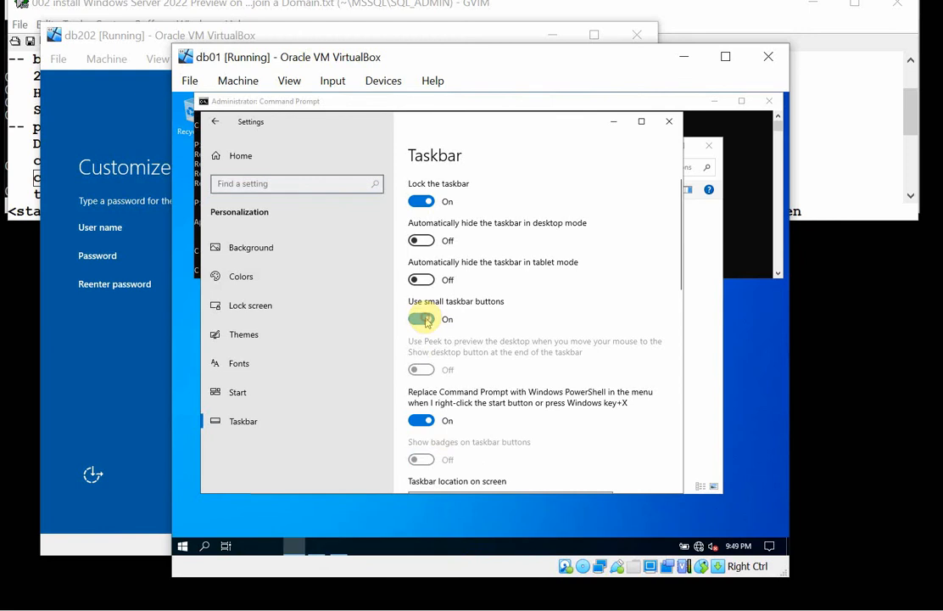
{"action": "left_click", "coordinate": [418, 540]}
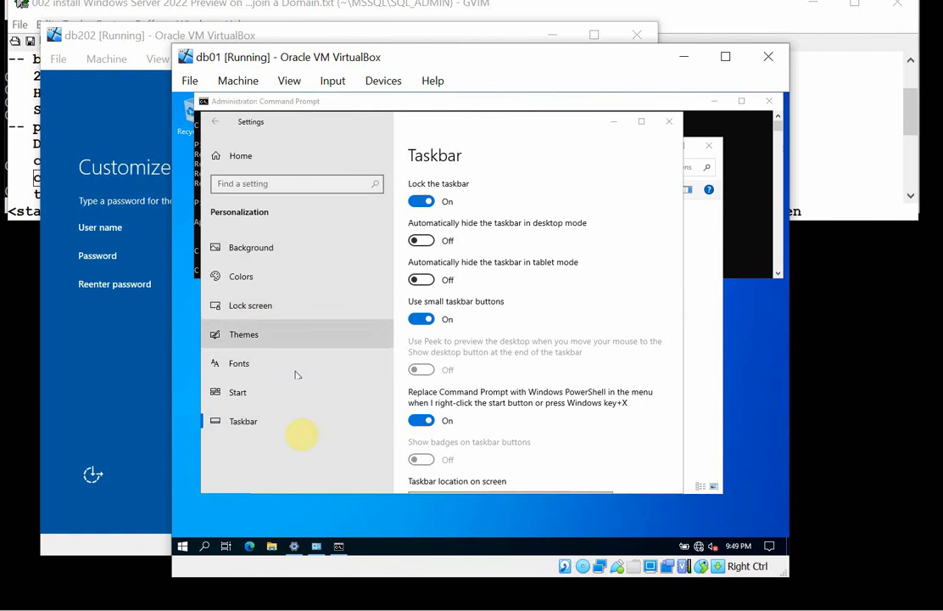
Open the properties of This PC from File Explorer to reach the system's About page.
{"action": "left_click", "coordinate": [271, 546]}
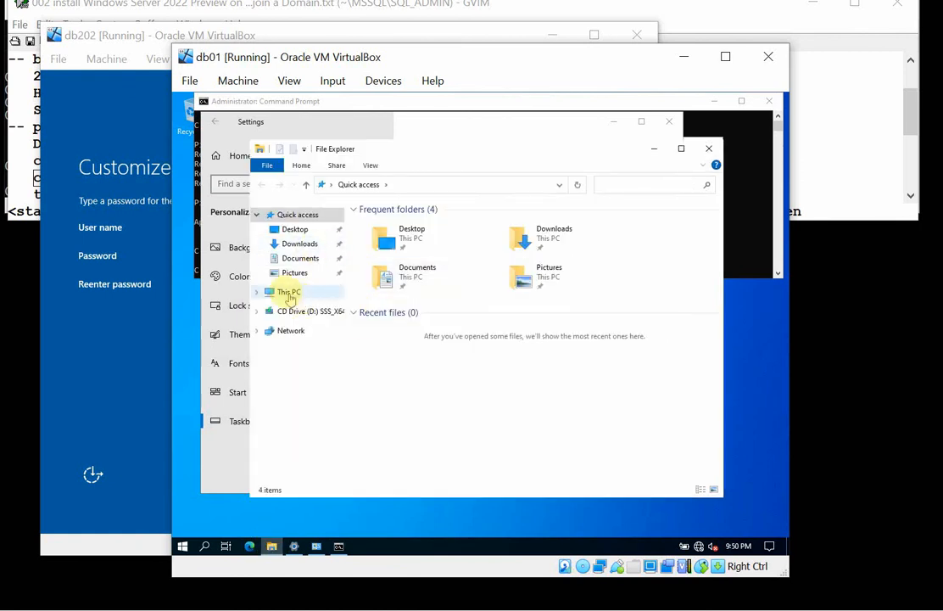
{"action": "right_click", "coordinate": [288, 296]}
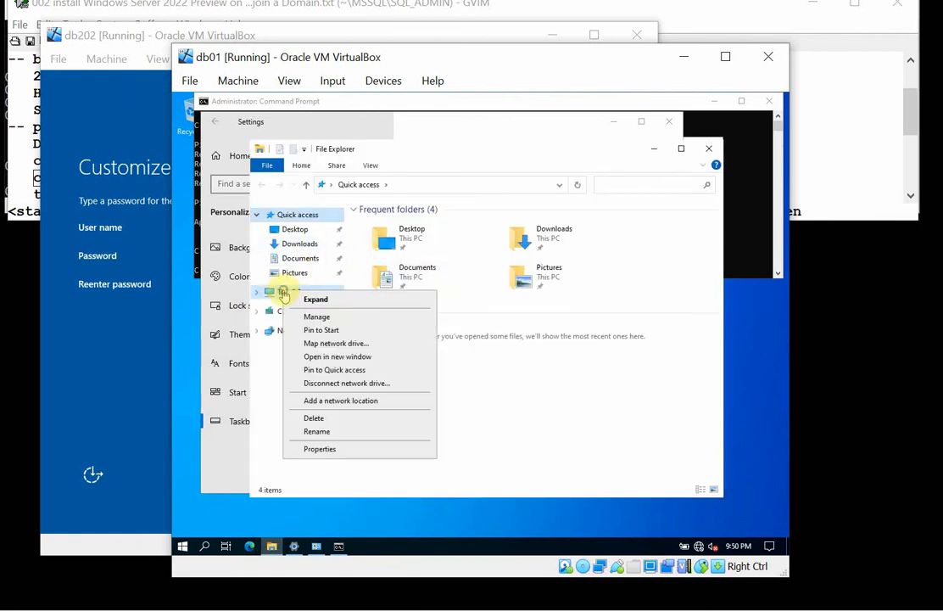
{"action": "left_click", "coordinate": [332, 451]}
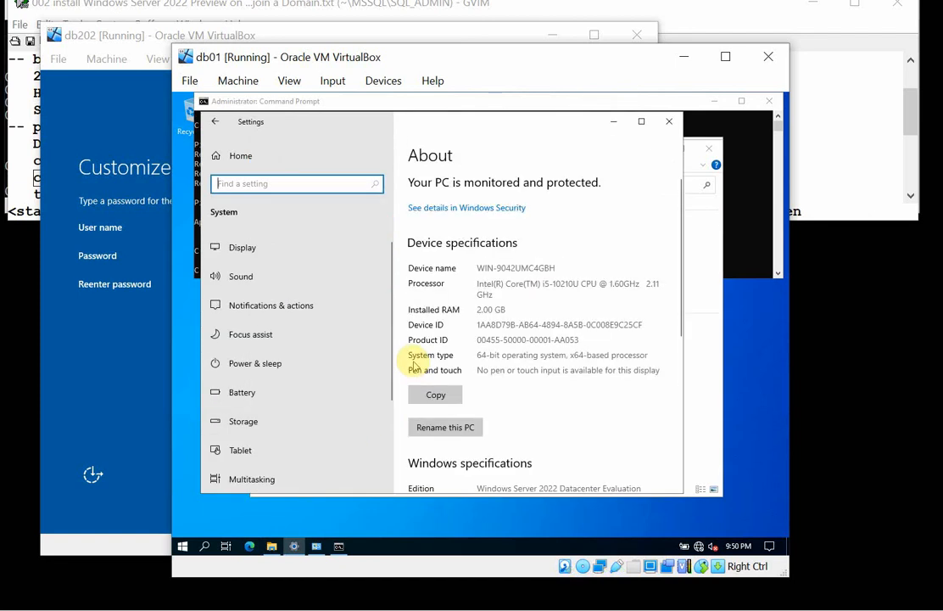
{"action": "left_click", "coordinate": [462, 430]}
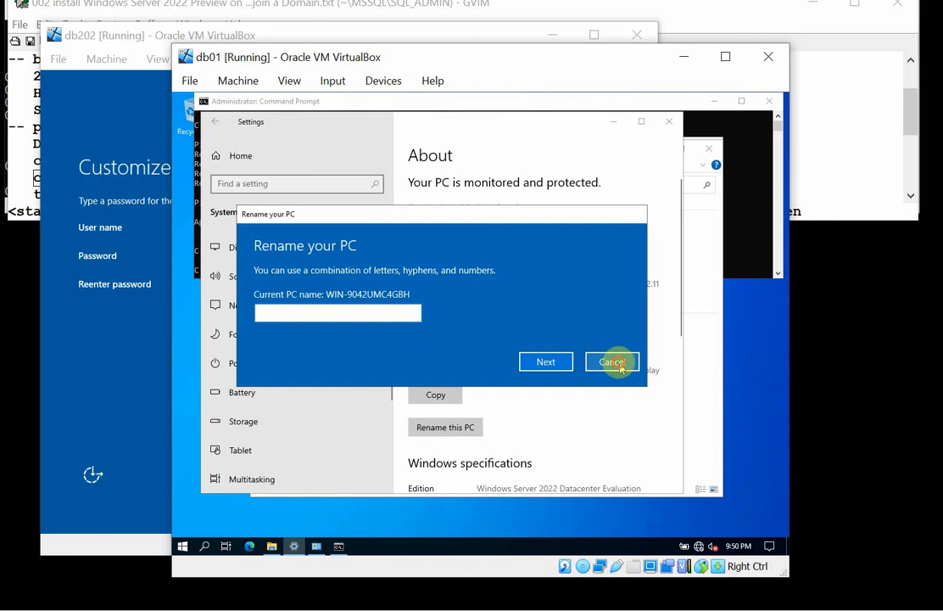
{"action": "left_click", "coordinate": [620, 364]}
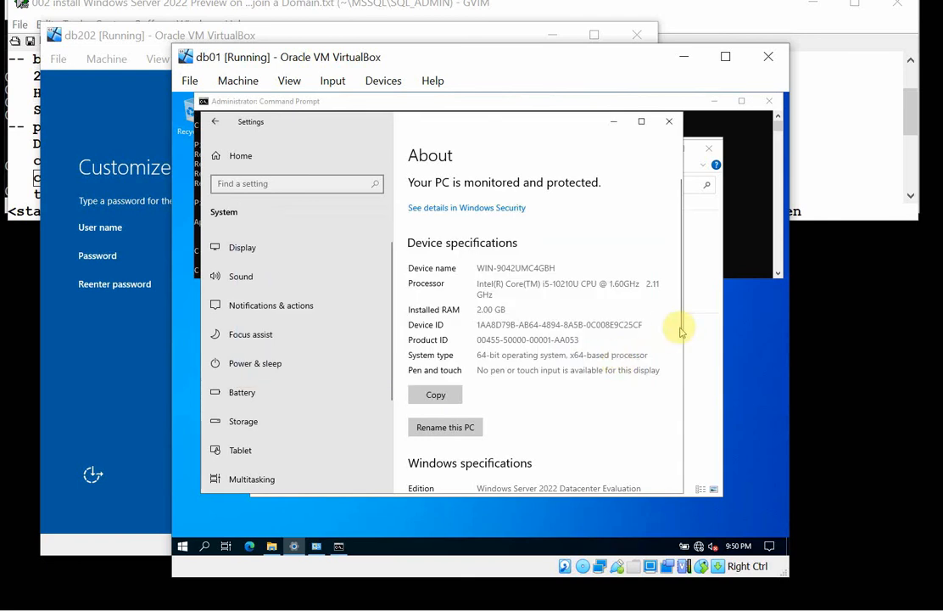
{"action": "left_click_drag", "start_coordinate": [679, 327], "coordinate": [684, 484]}
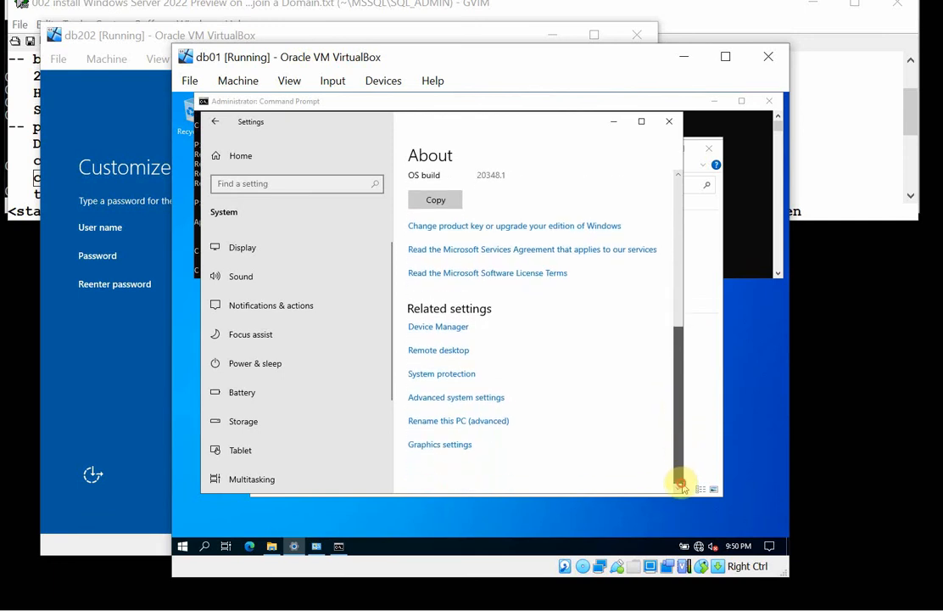
{"action": "left_click", "coordinate": [457, 396]}
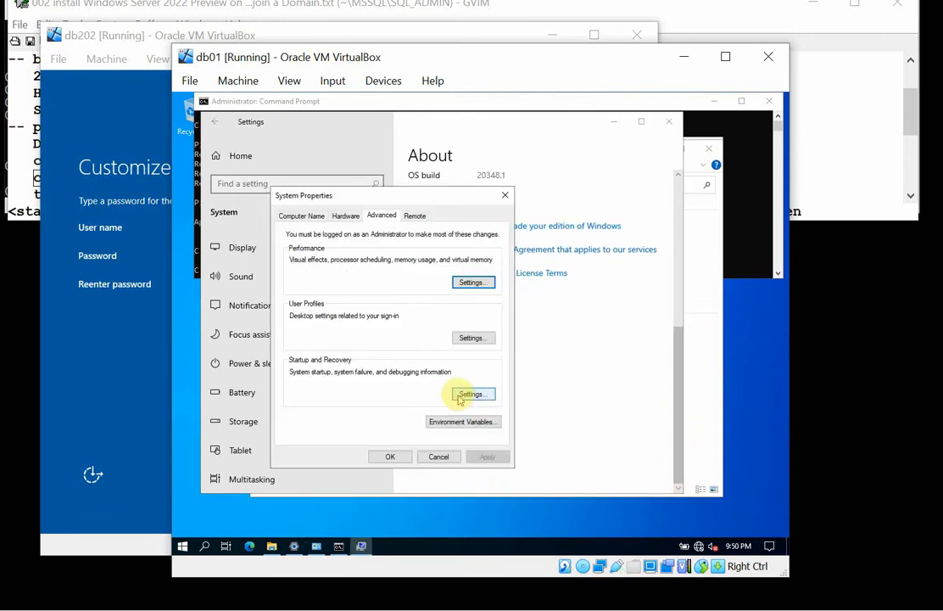
{"action": "left_click", "coordinate": [439, 457]}
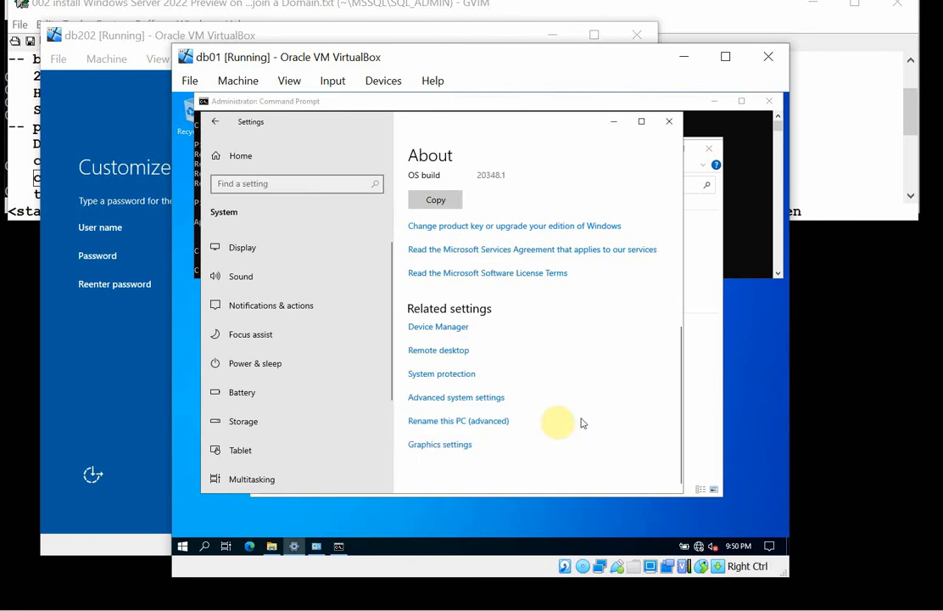
Set the computer name to db01 and submit its membership in the myhomelab.edu domain.
{"action": "left_click", "coordinate": [462, 427]}
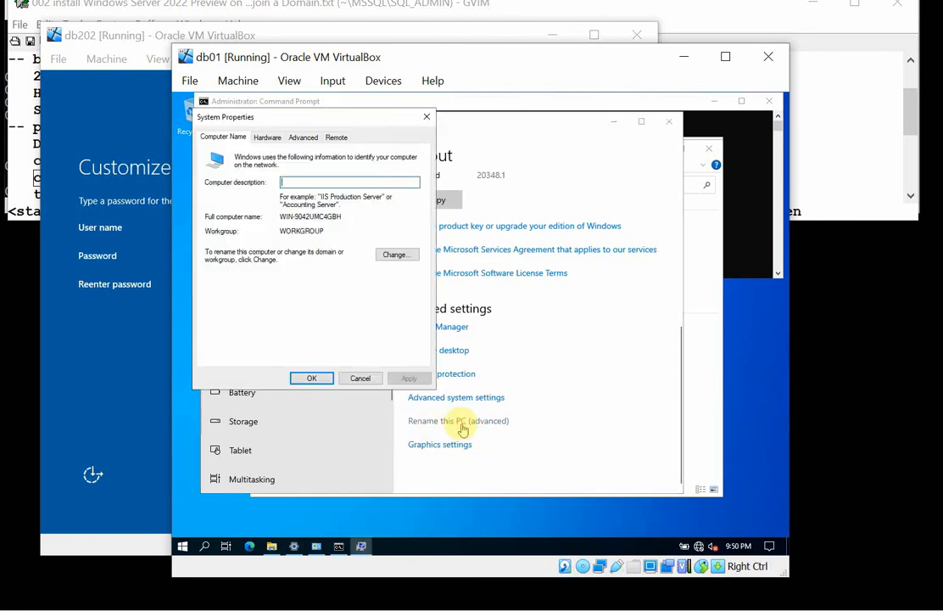
{"action": "left_click", "coordinate": [396, 254]}
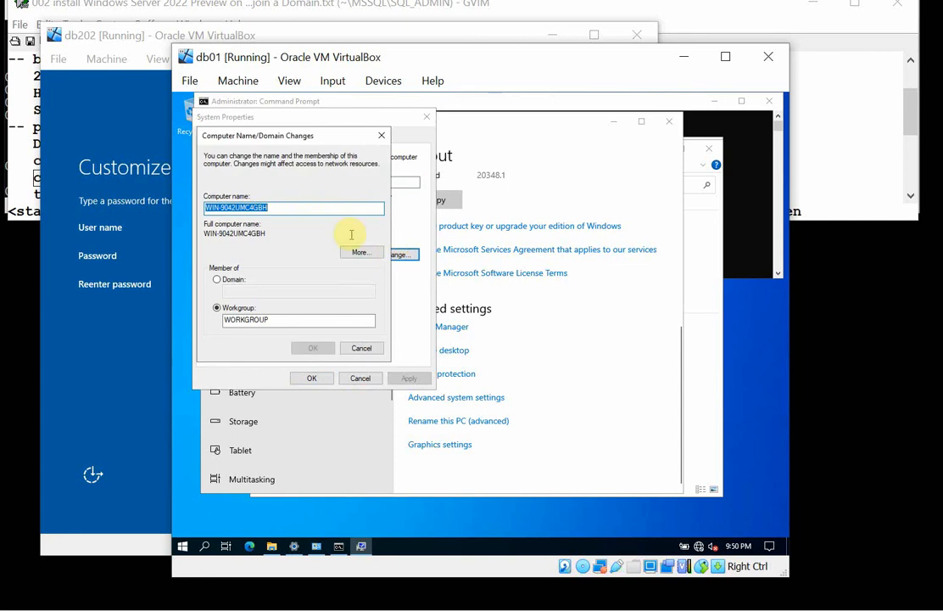
{"action": "type", "text": "db01"}
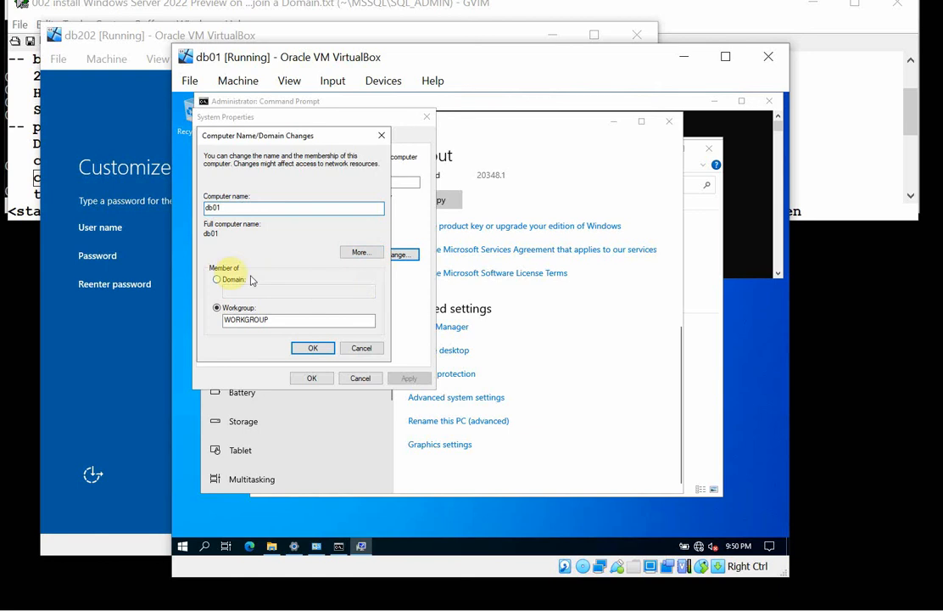
{"action": "left_click", "coordinate": [218, 280]}
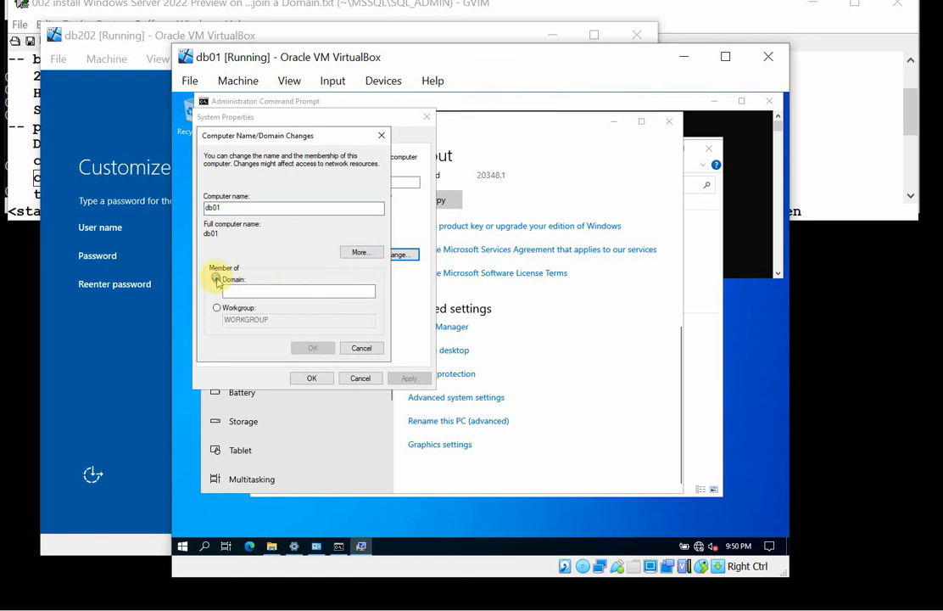
{"action": "left_click", "coordinate": [300, 292]}
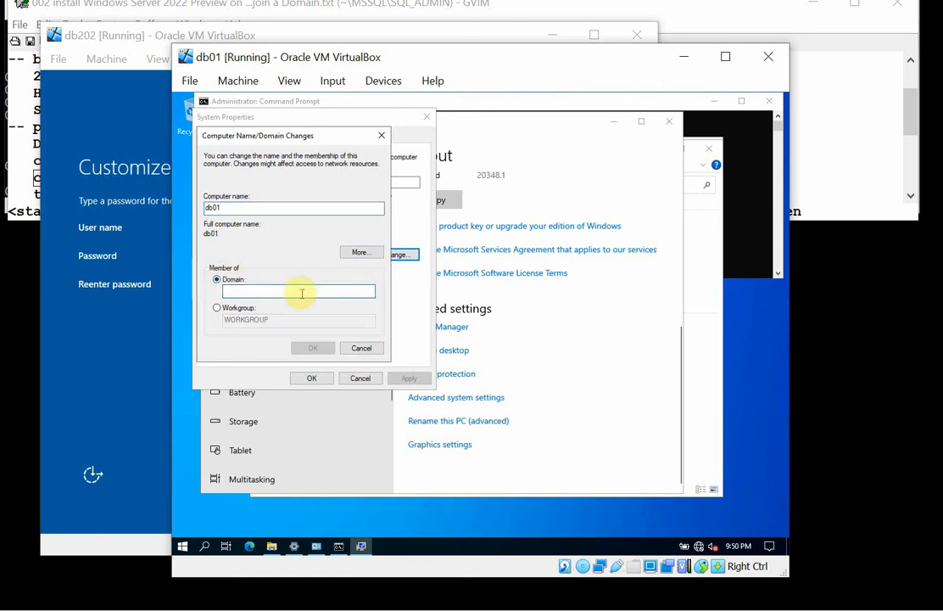
{"action": "type", "text": "myhomelab.edu"}
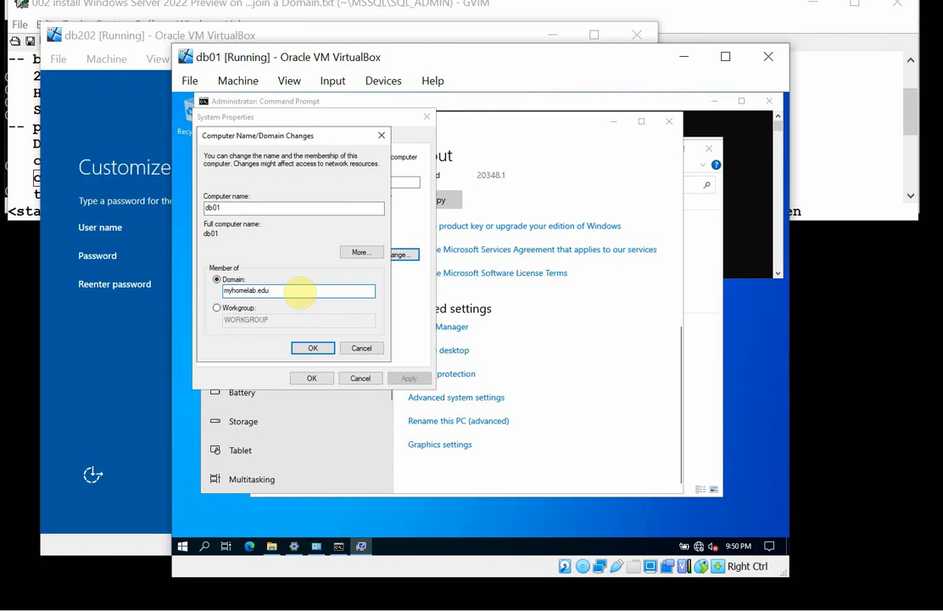
{"action": "left_click", "coordinate": [312, 348]}
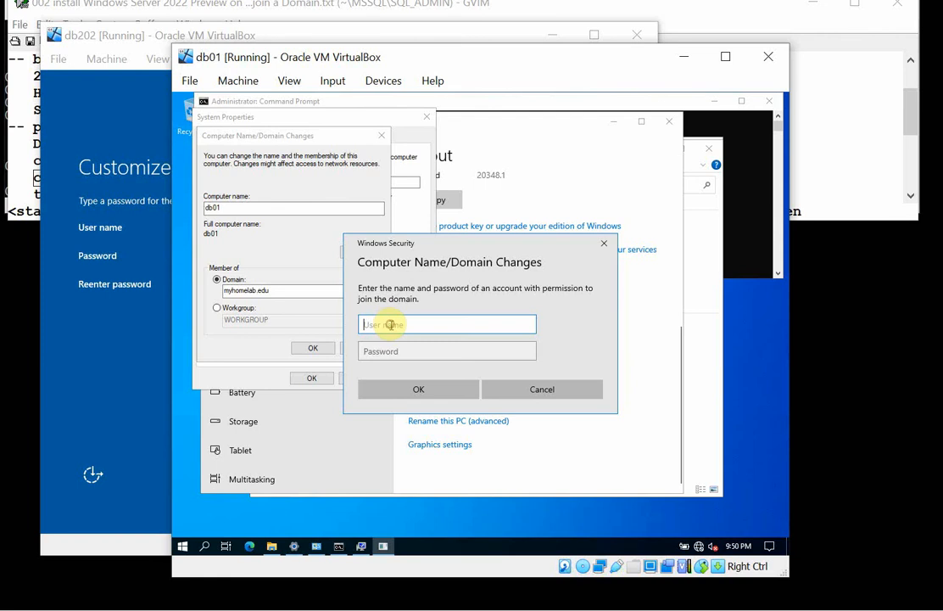
Authorize the domain join with the sa account and its password.
{"action": "type", "text": "sa"}
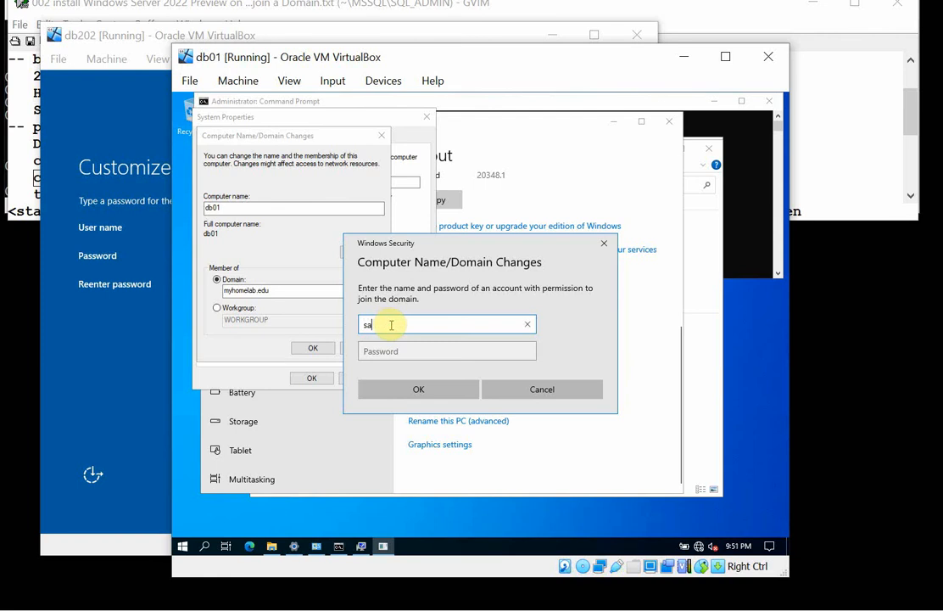
{"action": "left_click", "coordinate": [439, 357]}
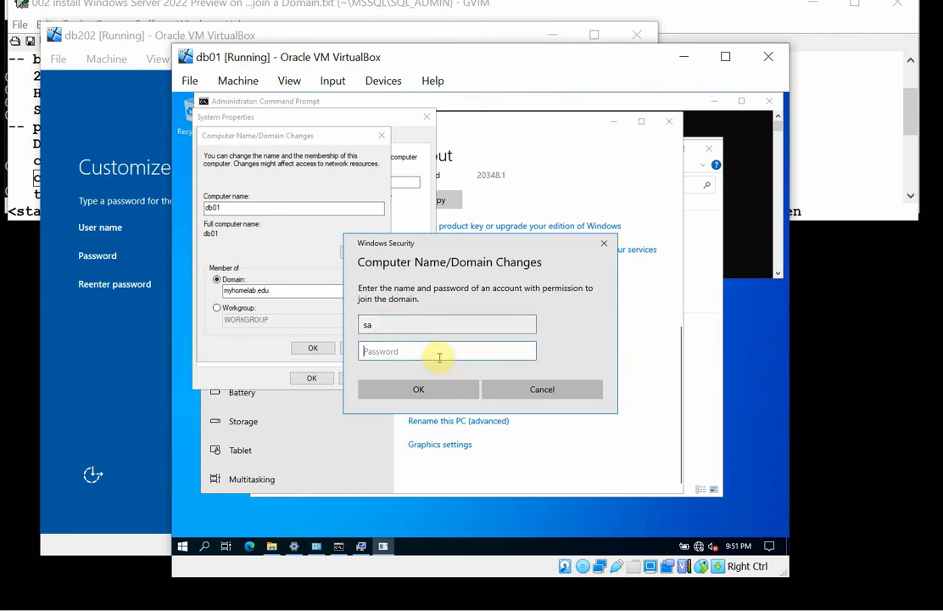
{"action": "type", "text": "•••••••••"}
{"action": "left_click", "coordinate": [430, 391]}
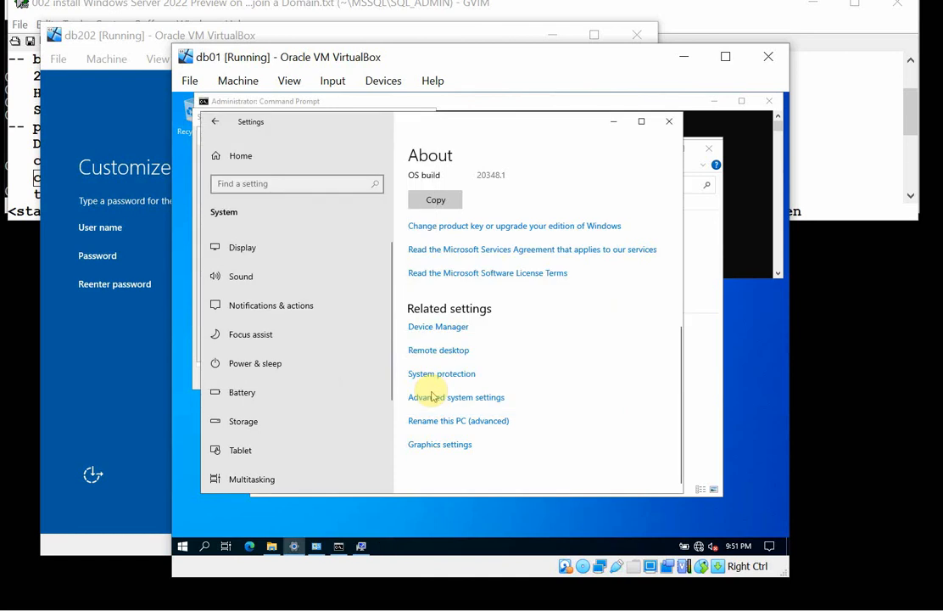
Minimize Settings, accept the domain and restart notices, and close System Properties while postponing the restart.
{"action": "left_click", "coordinate": [611, 122]}
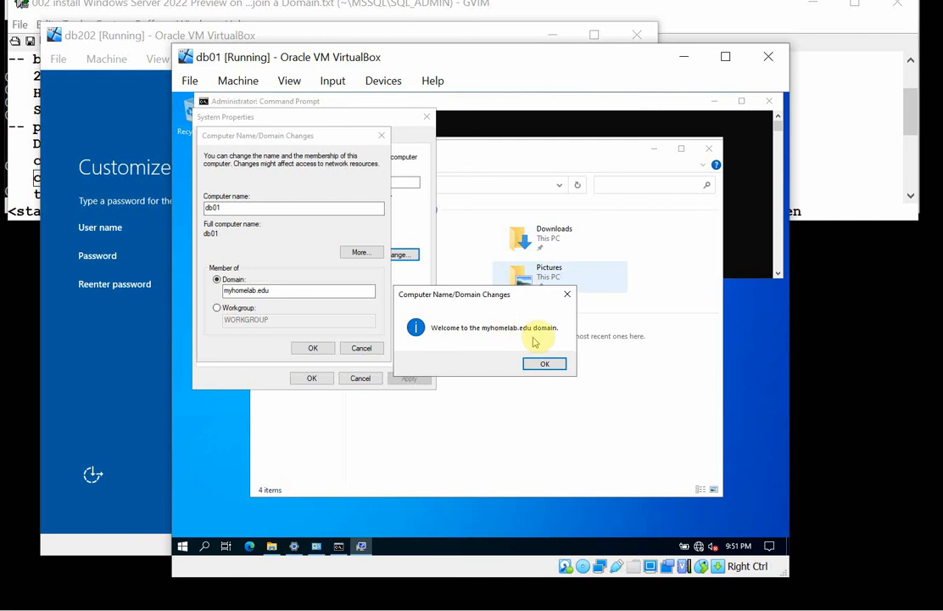
{"action": "left_click", "coordinate": [555, 366]}
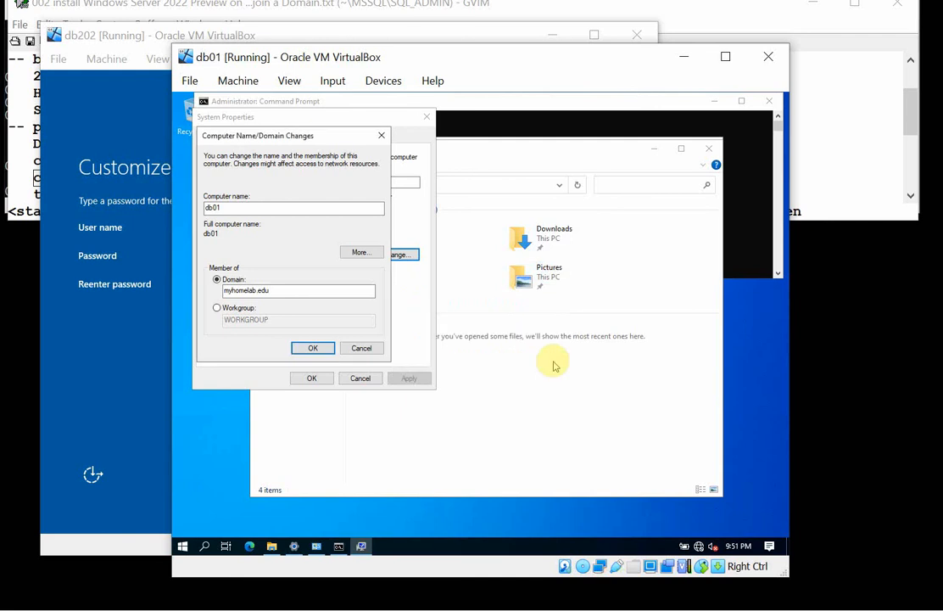
{"action": "left_click", "coordinate": [311, 348]}
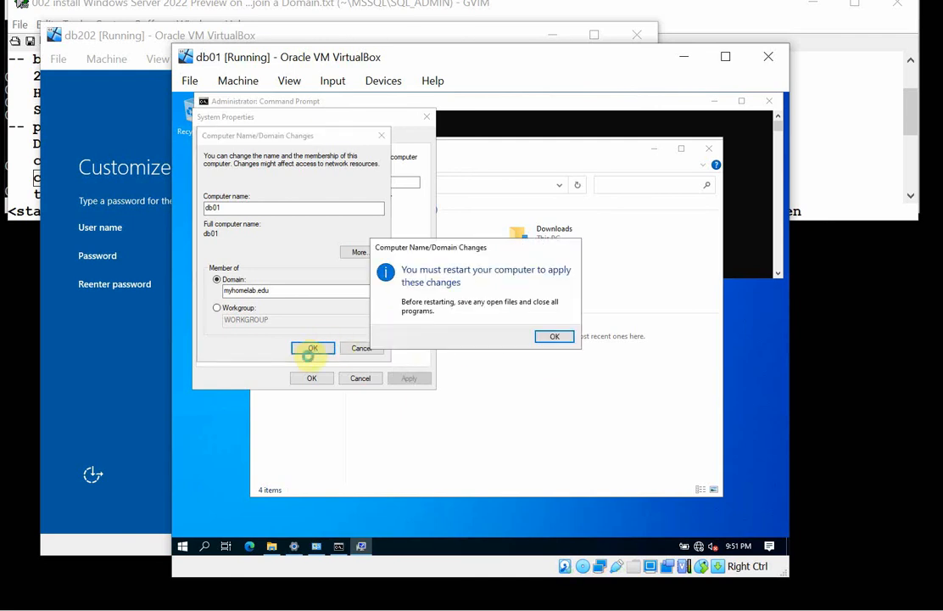
{"action": "left_click", "coordinate": [555, 338]}
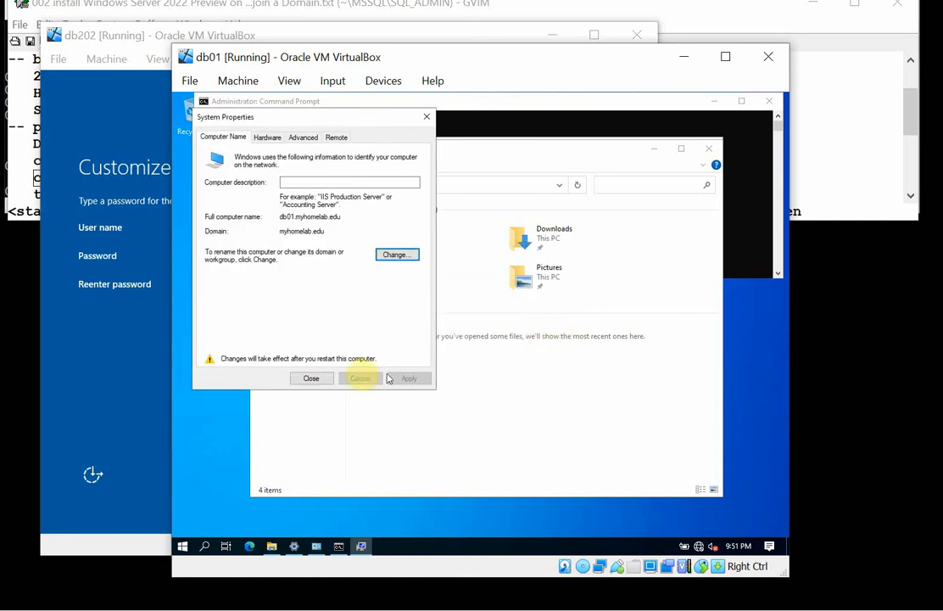
{"action": "left_click", "coordinate": [313, 378]}
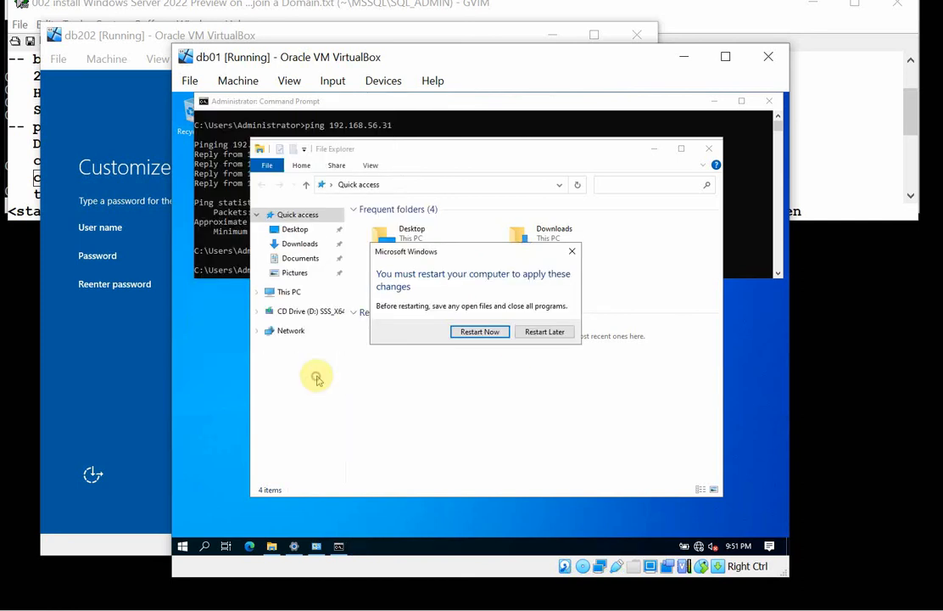
{"action": "left_click", "coordinate": [547, 332]}
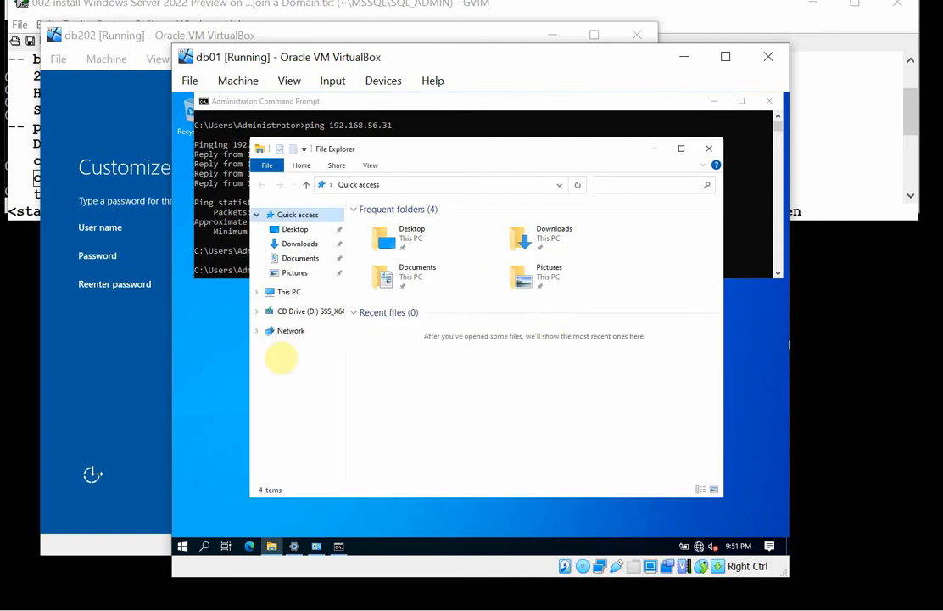
Switch to the db202 machine, enter and re-enter the built-in Administrator account's password, and finish customizing its settings.
{"action": "left_click", "coordinate": [123, 340]}
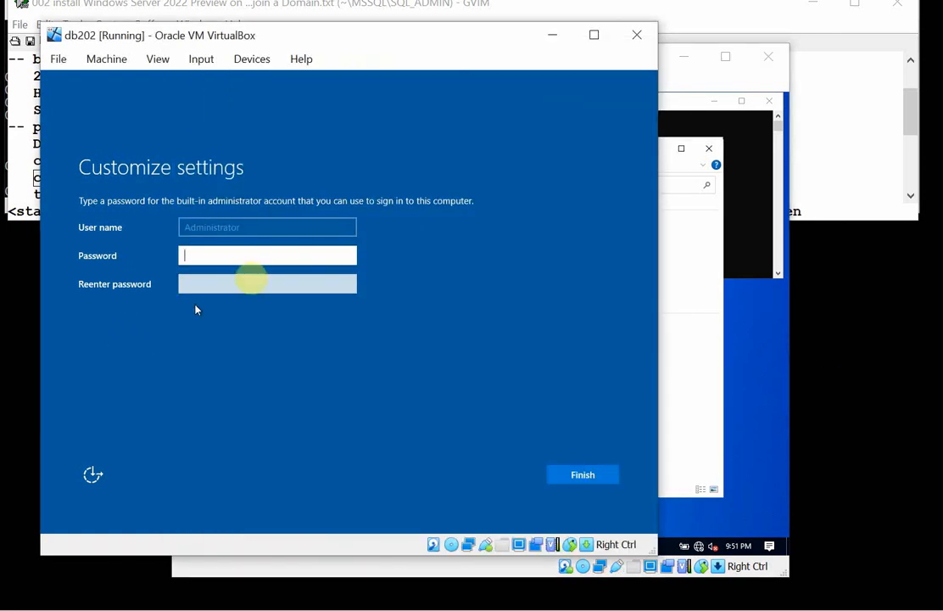
{"action": "left_click", "coordinate": [289, 254]}
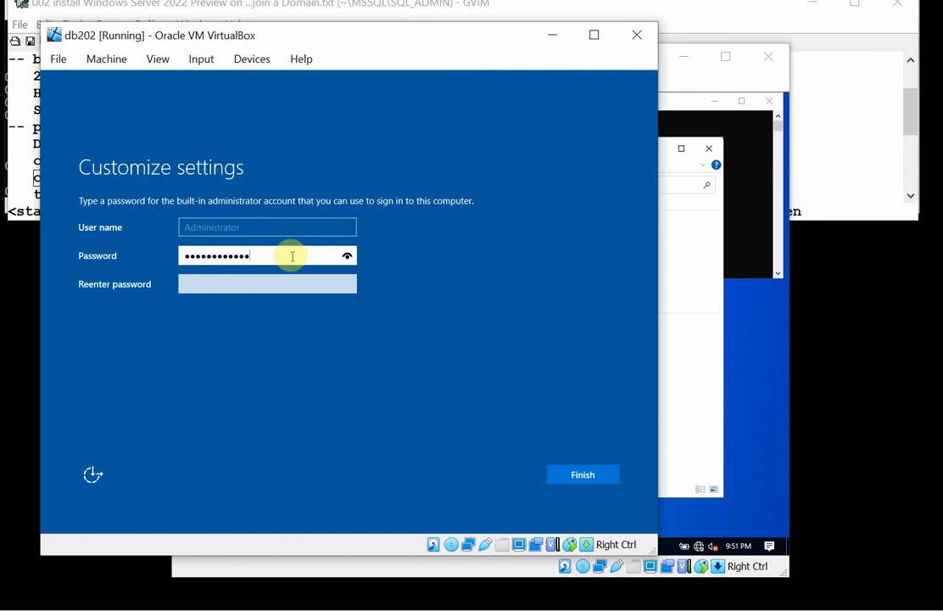
{"action": "key", "text": "Tab"}
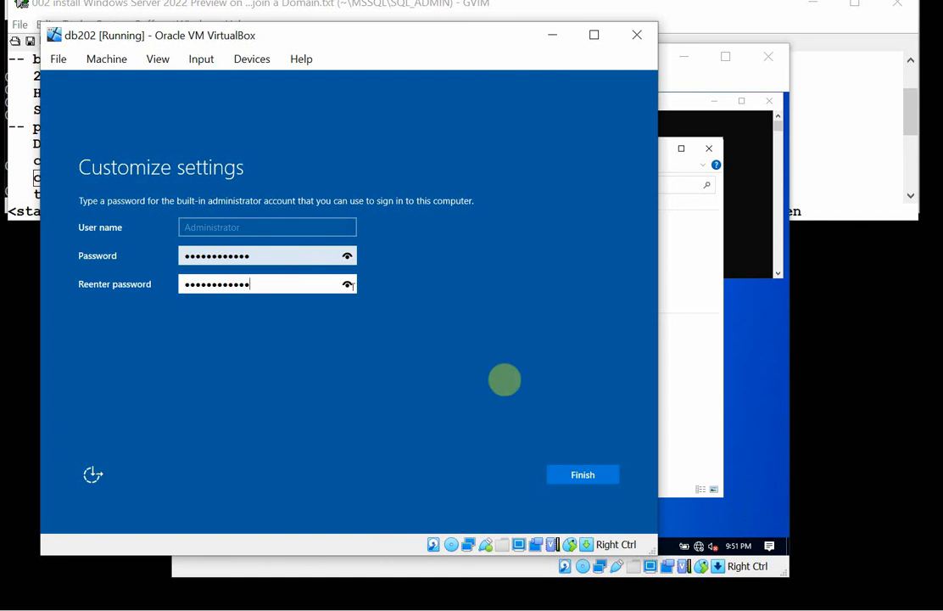
{"action": "left_click", "coordinate": [600, 473]}
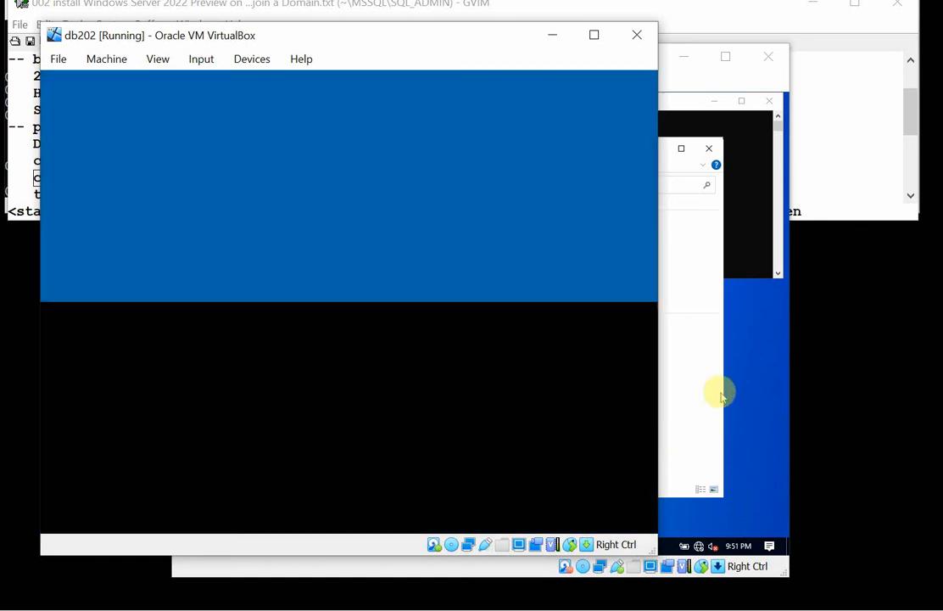
Unlock db202 and sign in as Administrator with the account password, retrying the password entry if necessary.
{"action": "left_click", "coordinate": [718, 392]}
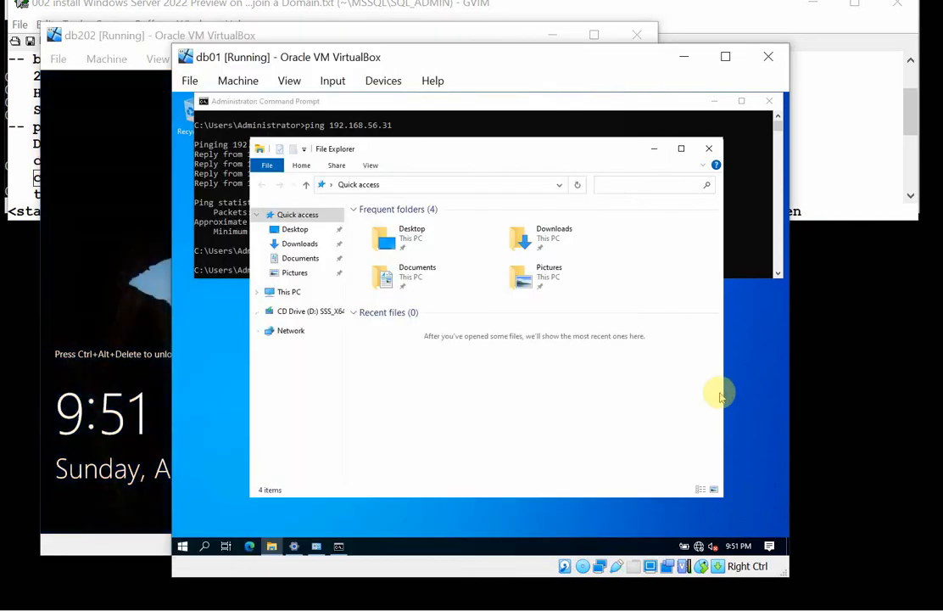
{"action": "left_click", "coordinate": [74, 219]}
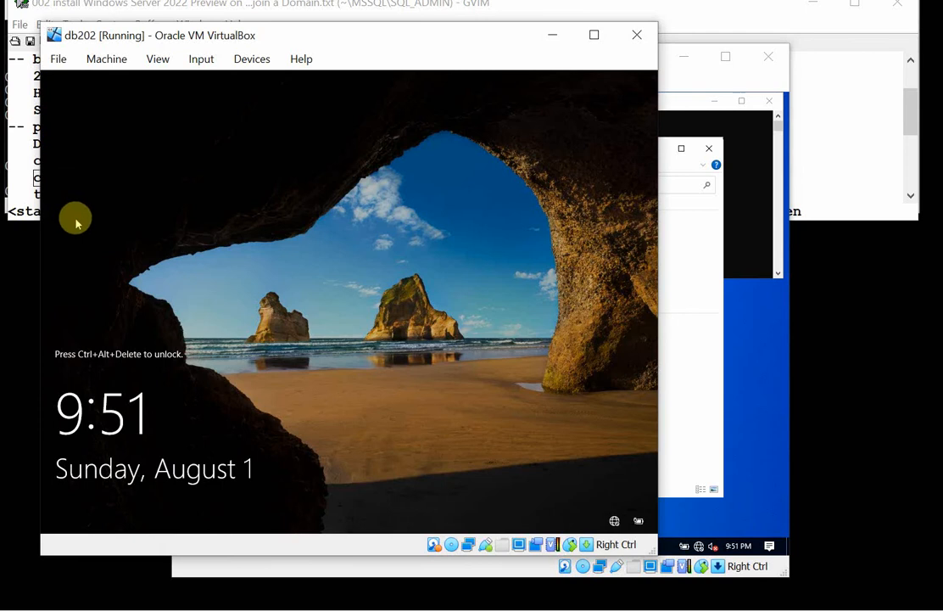
{"action": "key", "text": "ctrl+alt+Delete"}
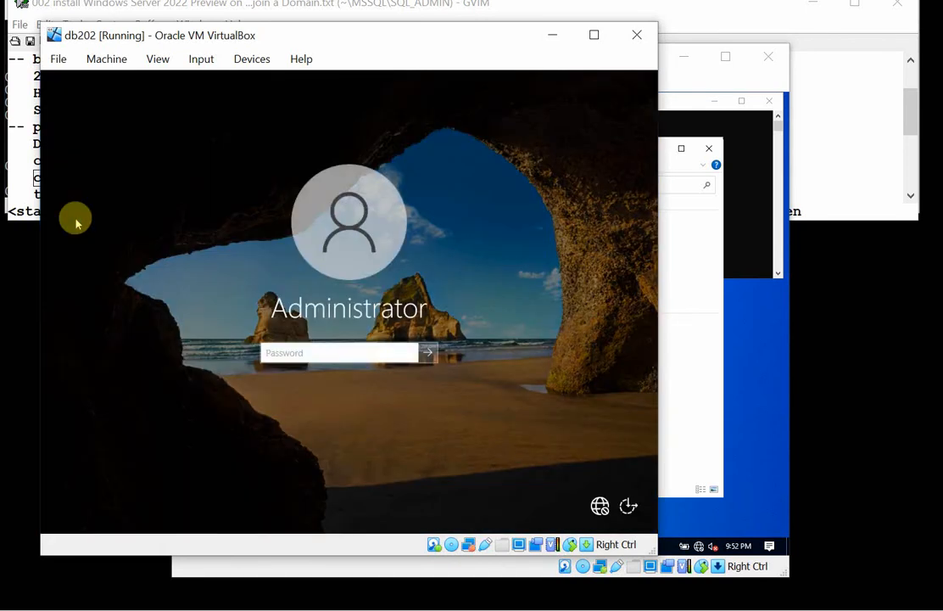
{"action": "type", "text": "P"}
{"action": "key", "text": "Return"}
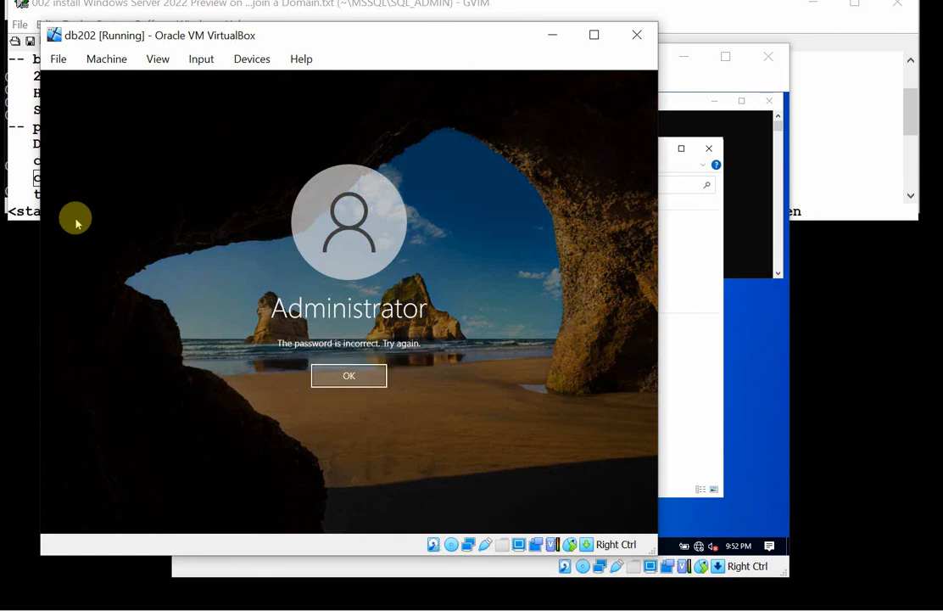
{"action": "key", "text": "Return"}
{"action": "type", "text": "P"}
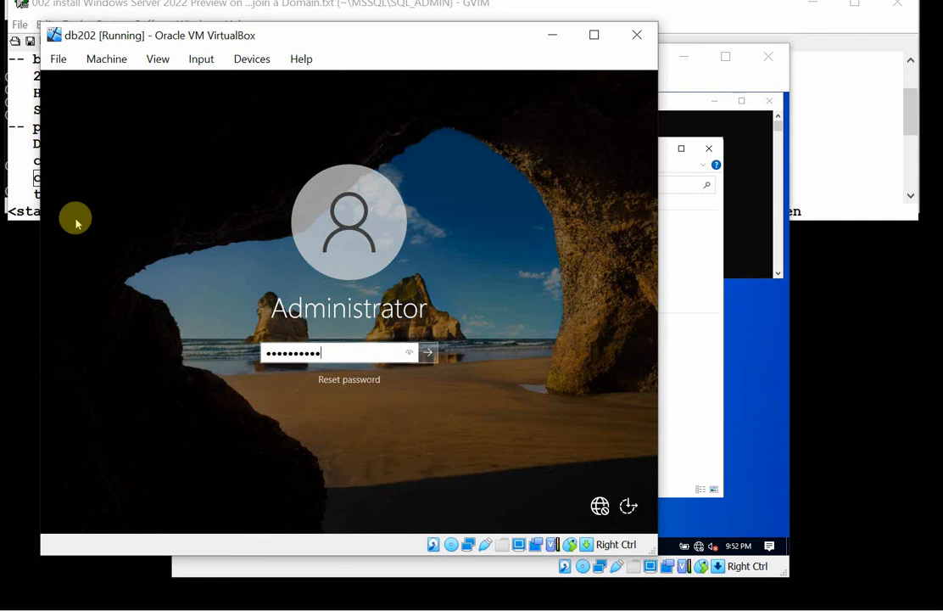
{"action": "key", "text": "Return"}
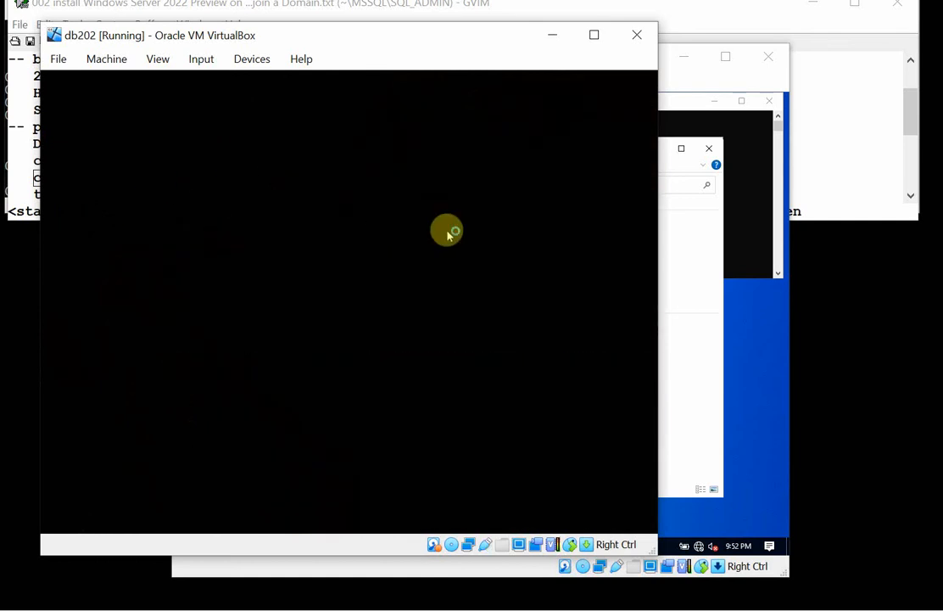
Return to db01 and close its File Explorer, Network Connections and Command Prompt windows.
{"action": "left_click", "coordinate": [682, 276]}
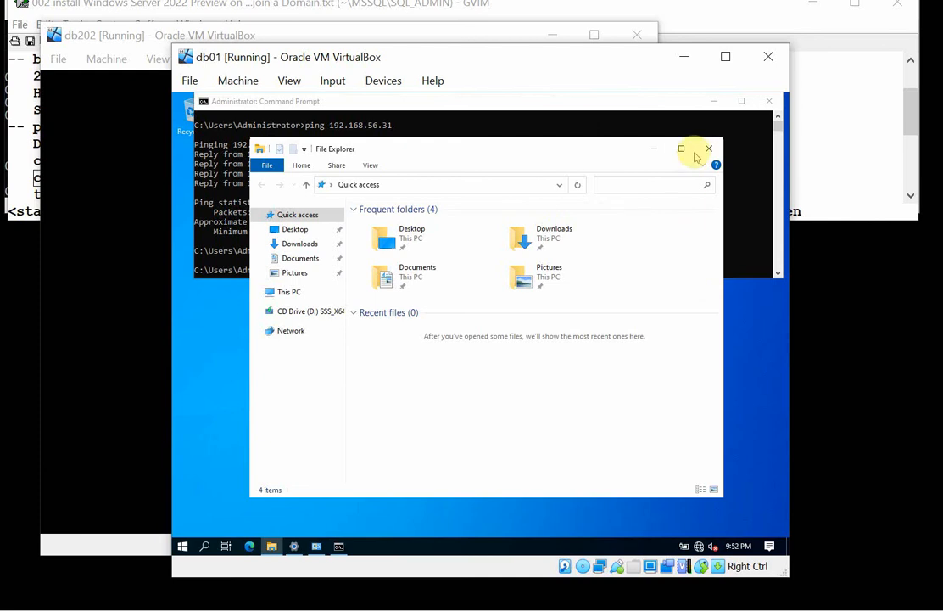
{"action": "left_click", "coordinate": [710, 149]}
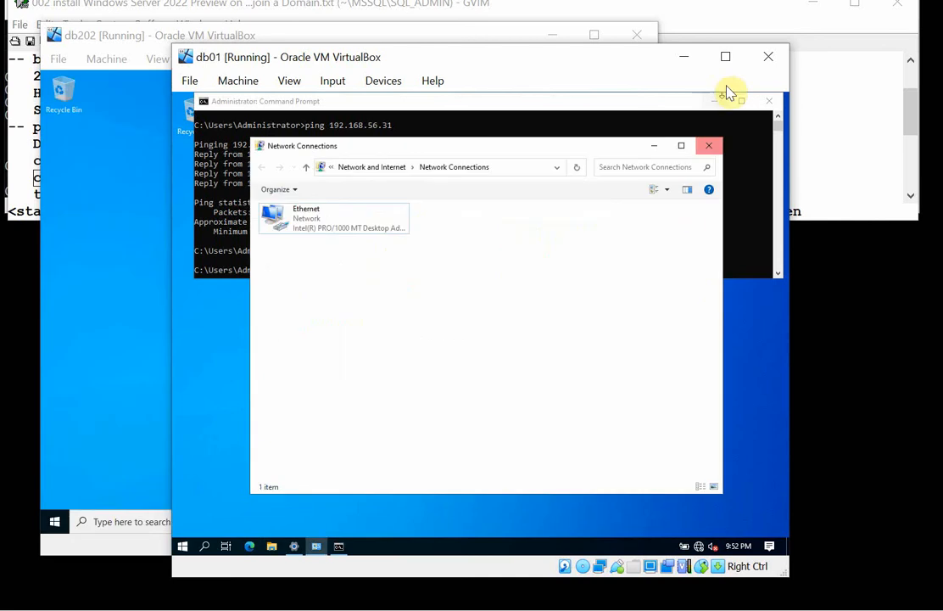
{"action": "left_click", "coordinate": [709, 145]}
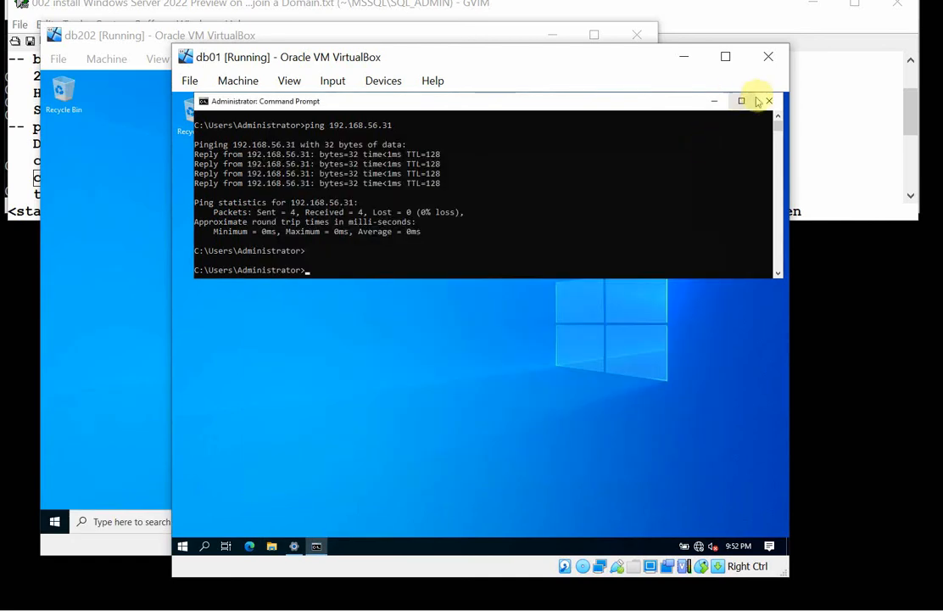
{"action": "left_click", "coordinate": [769, 101]}
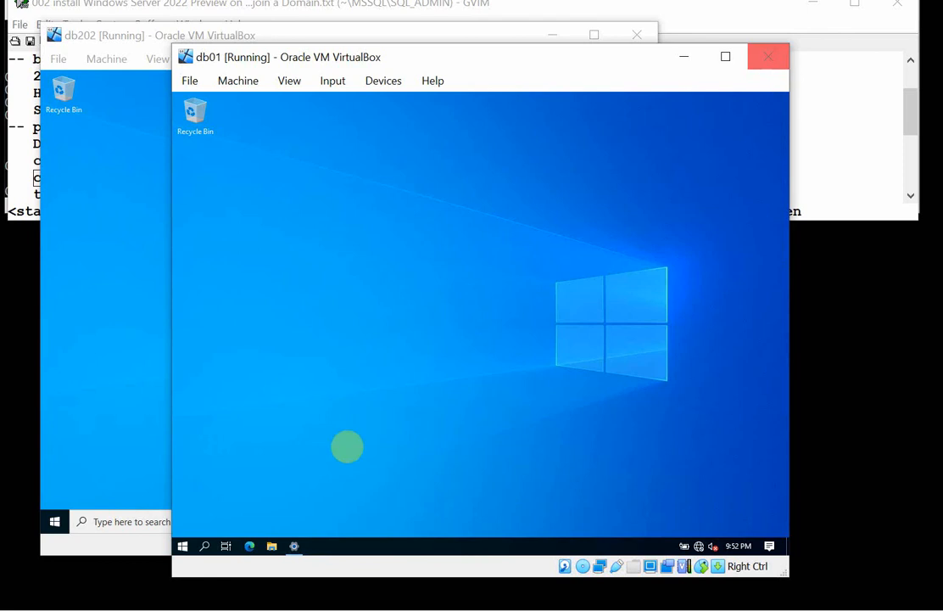
Restart db01 with the reason Other (Planned), confirming the restart despite possible unsaved work.
{"action": "left_click", "coordinate": [182, 546]}
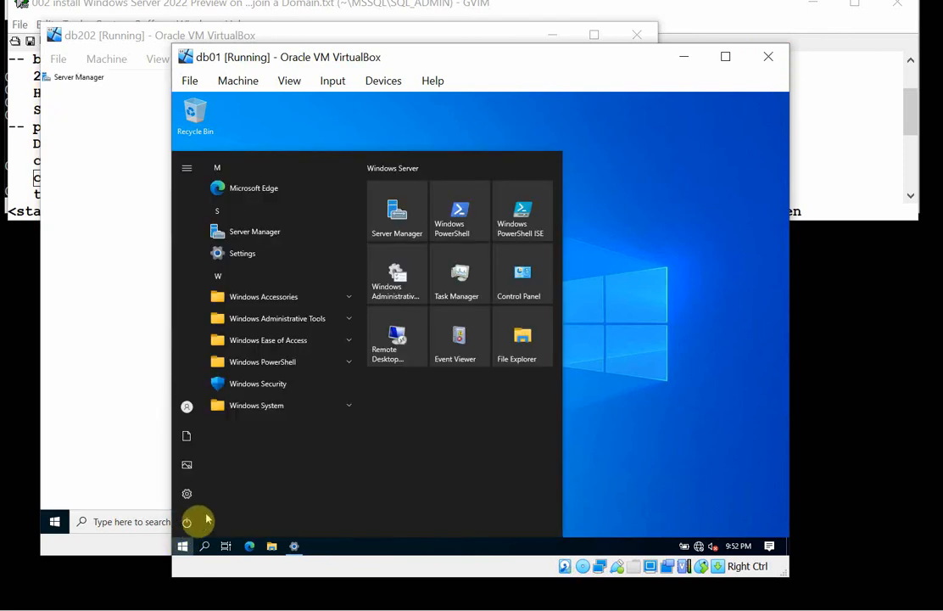
{"action": "left_click", "coordinate": [204, 519]}
{"action": "left_click", "coordinate": [211, 497]}
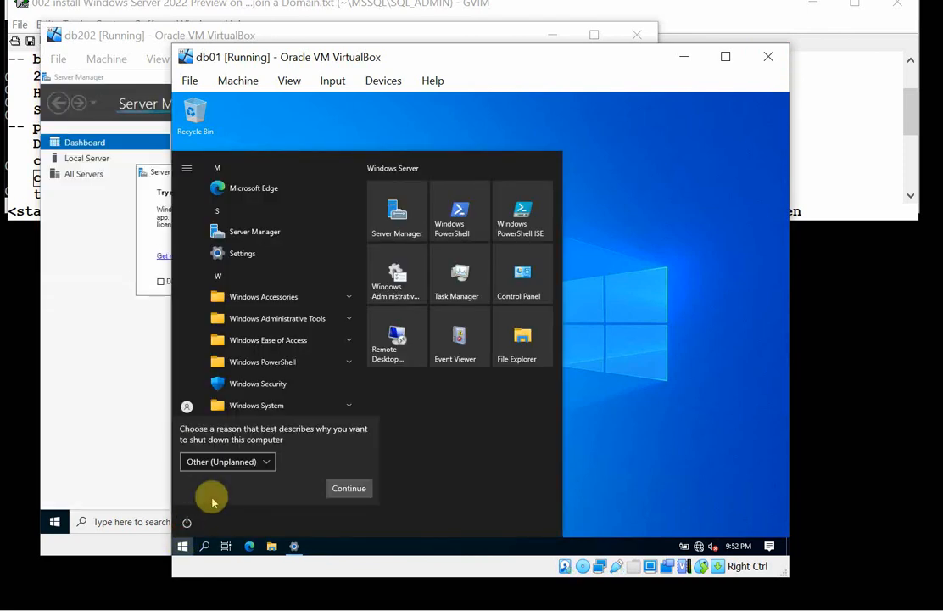
{"action": "left_click", "coordinate": [267, 463]}
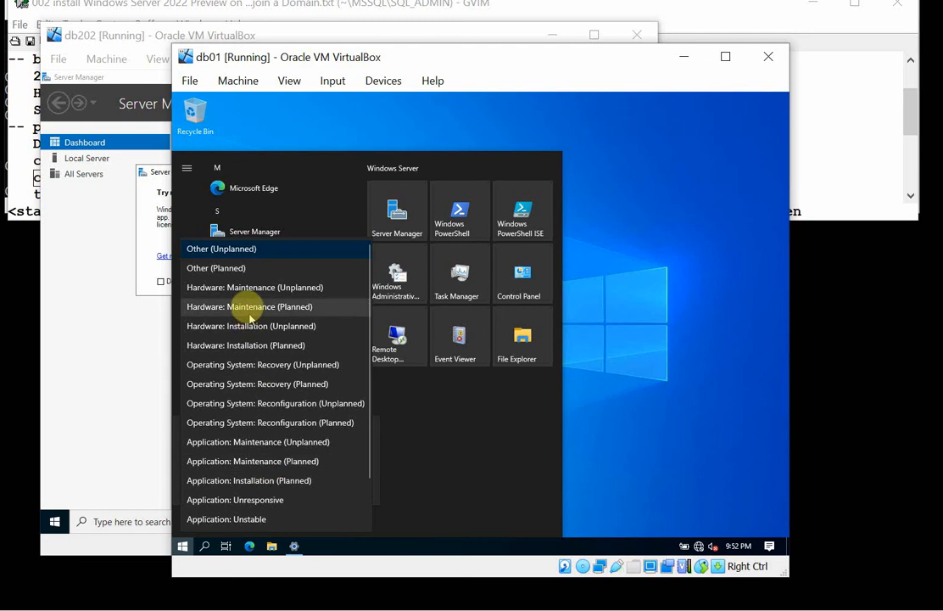
{"action": "left_click", "coordinate": [235, 268]}
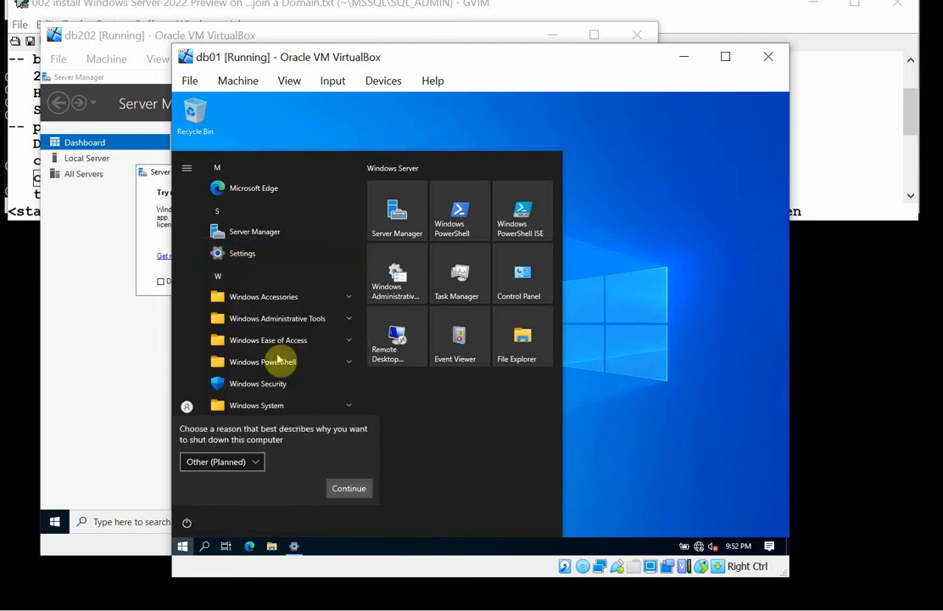
{"action": "left_click", "coordinate": [350, 489]}
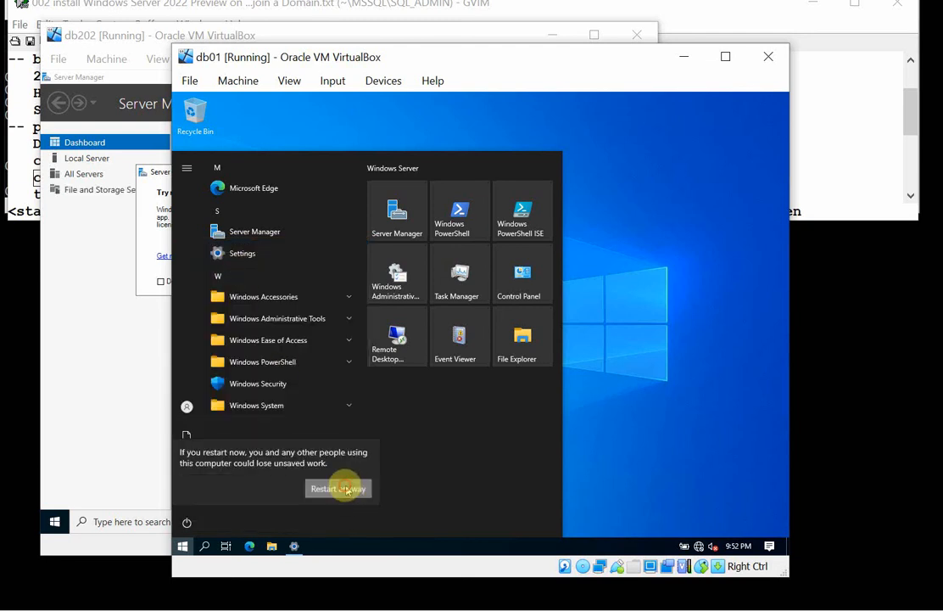
{"action": "left_click", "coordinate": [343, 488]}
Switch to db202 and permanently dismiss the Windows Admin Center message in Server Manager.
{"action": "left_click", "coordinate": [53, 324]}
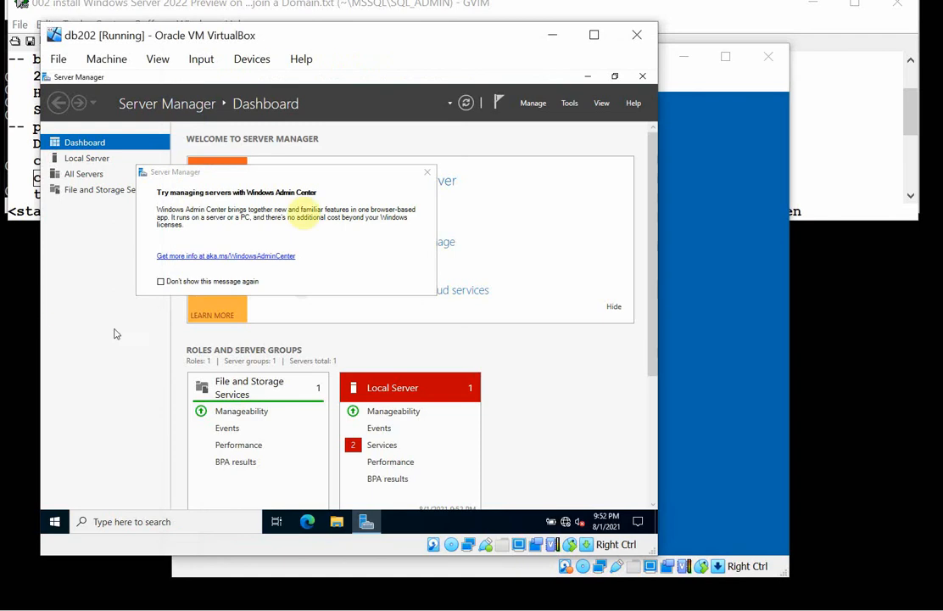
{"action": "left_click", "coordinate": [161, 281]}
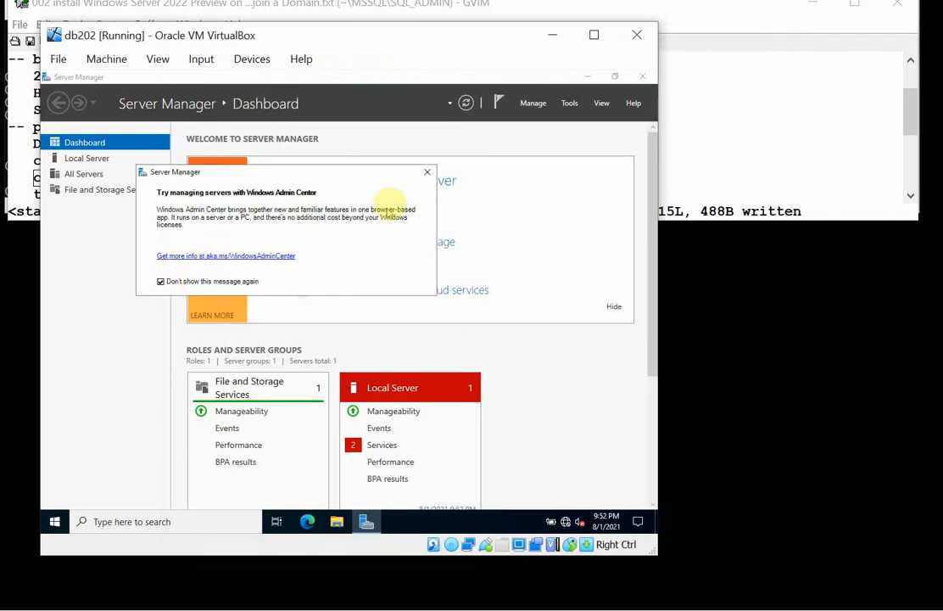
{"action": "left_click", "coordinate": [427, 172]}
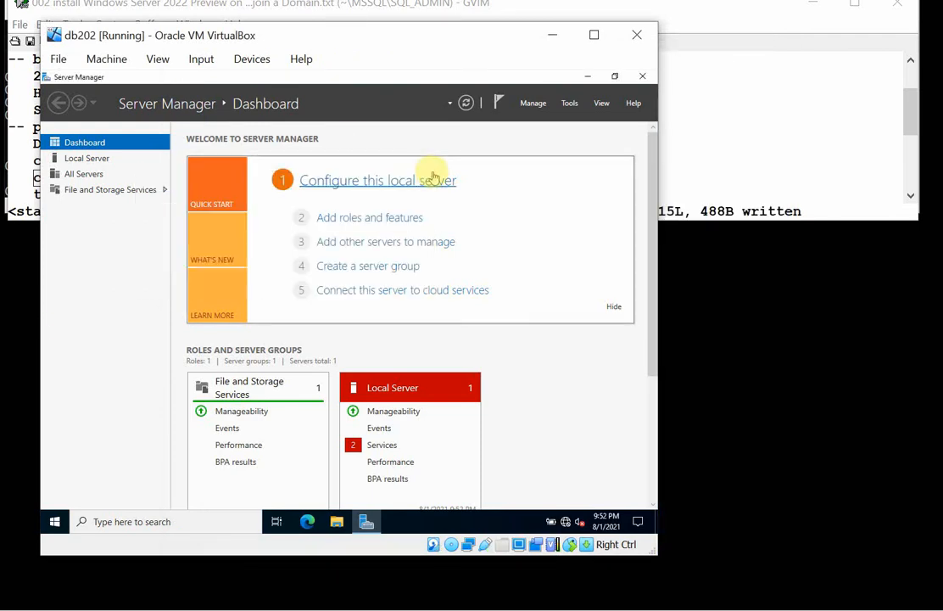
Set Server Manager on db202 not to start automatically at logon, and close it.
{"action": "left_click", "coordinate": [533, 103]}
{"action": "left_click", "coordinate": [547, 177]}
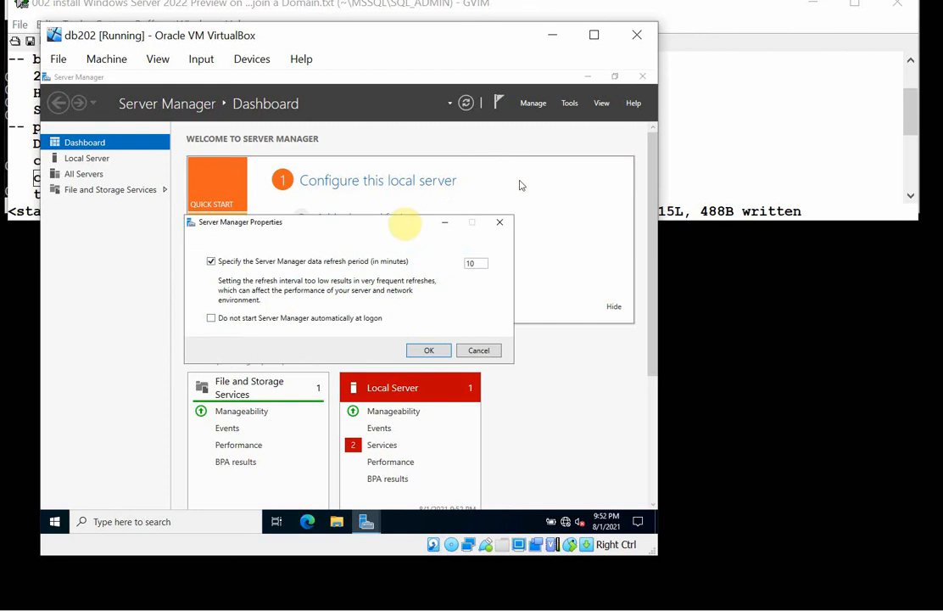
{"action": "left_click", "coordinate": [276, 318]}
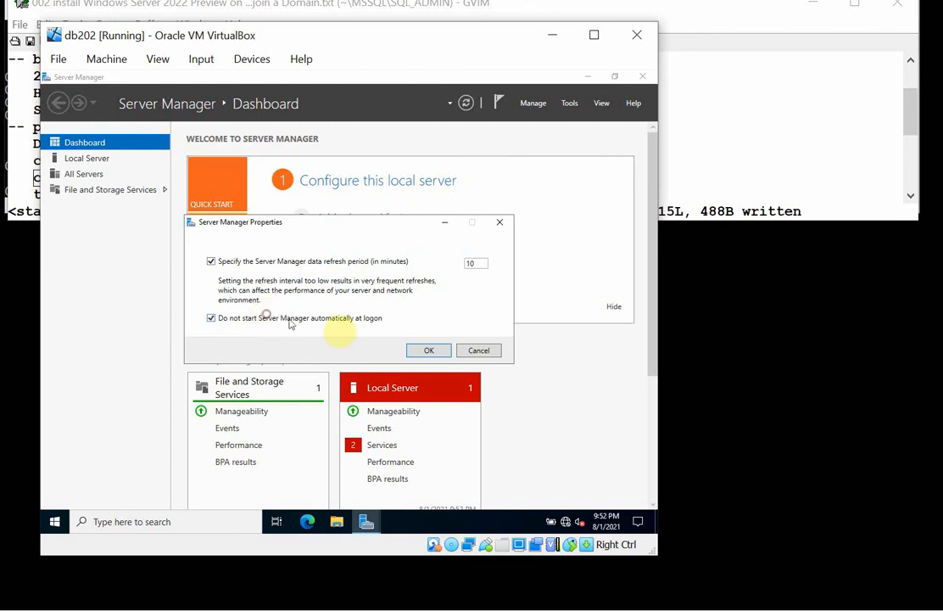
{"action": "left_click", "coordinate": [430, 350]}
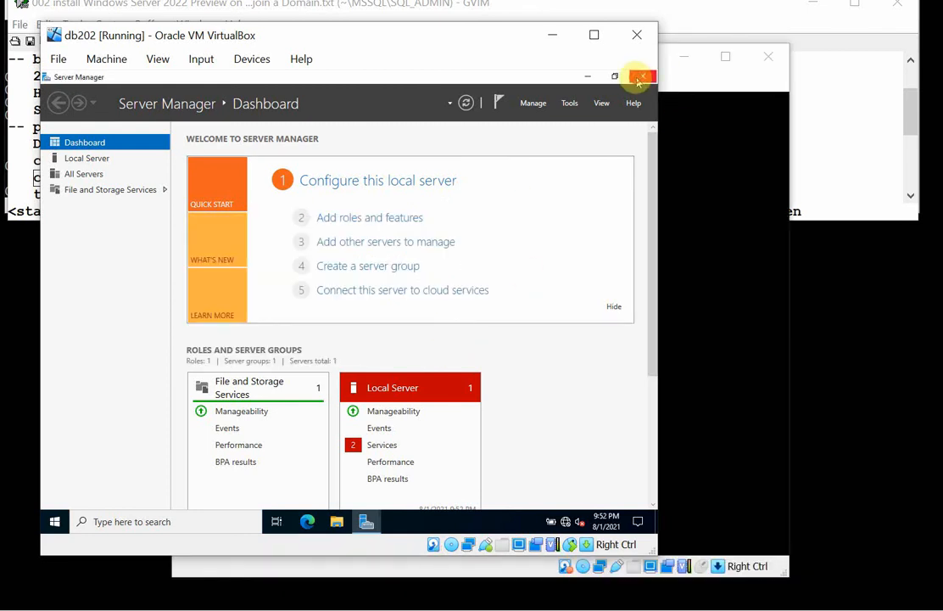
{"action": "left_click", "coordinate": [638, 80]}
Turn on small taskbar buttons in db202's taskbar settings and close Settings.
{"action": "right_click", "coordinate": [385, 520]}
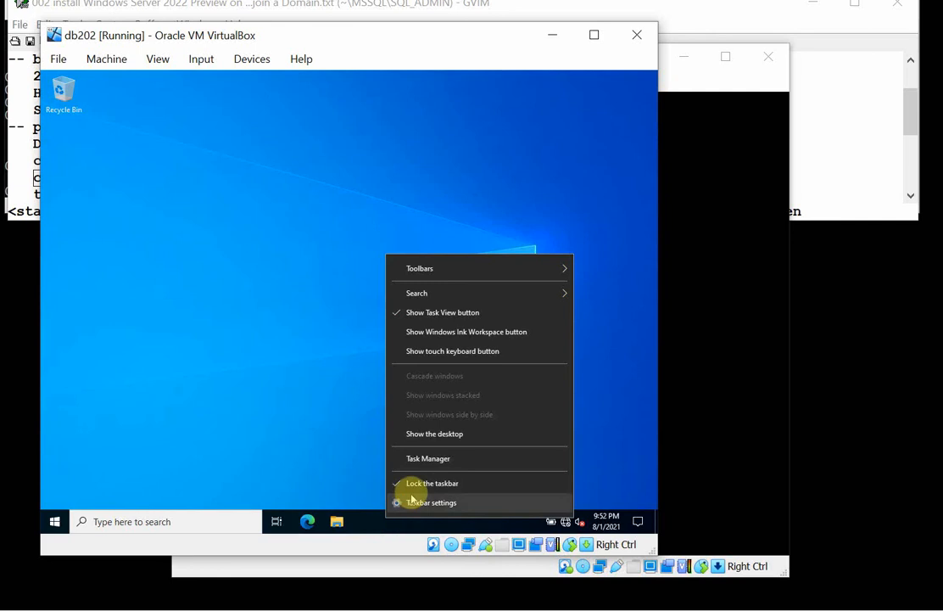
{"action": "left_click", "coordinate": [415, 501]}
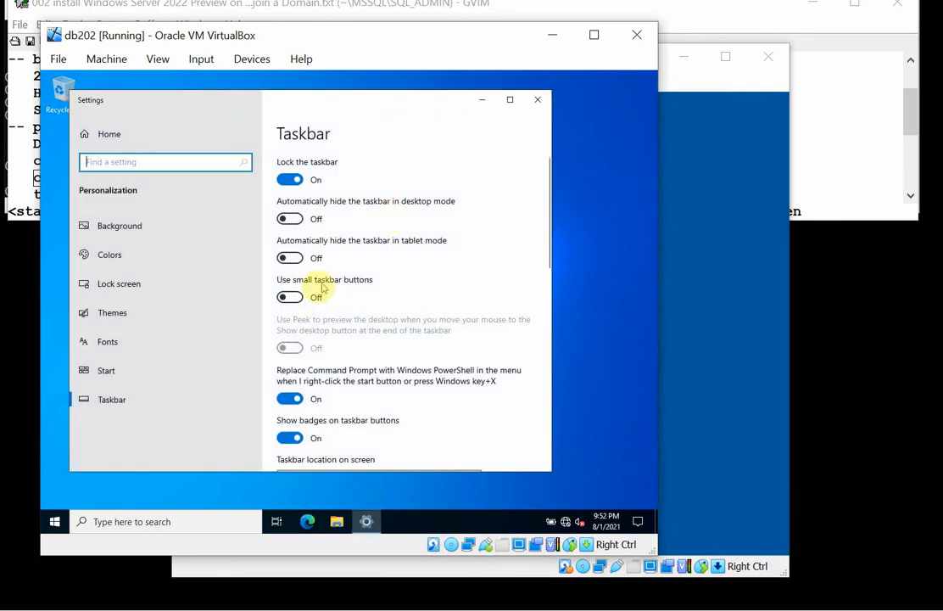
{"action": "left_click", "coordinate": [298, 297]}
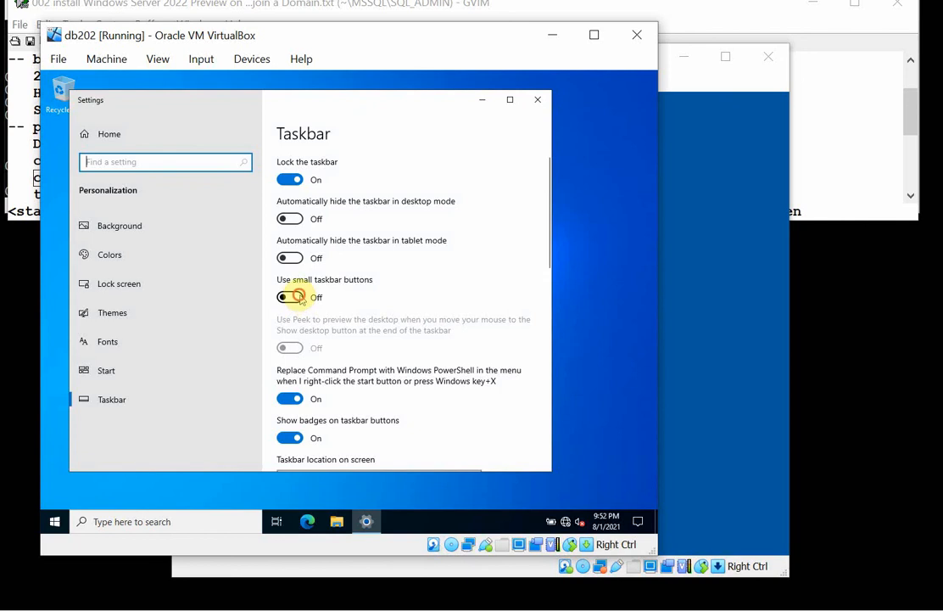
{"action": "left_click", "coordinate": [537, 100]}
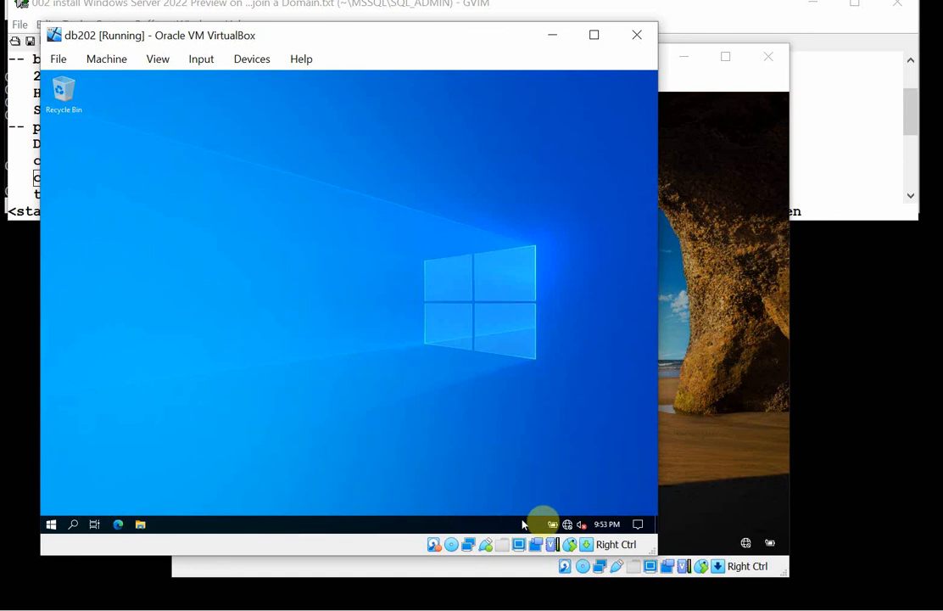
Open the Internet Protocol Version 4 (TCP/IPv4) properties of db202's Ethernet adapter.
{"action": "left_click", "coordinate": [568, 524]}
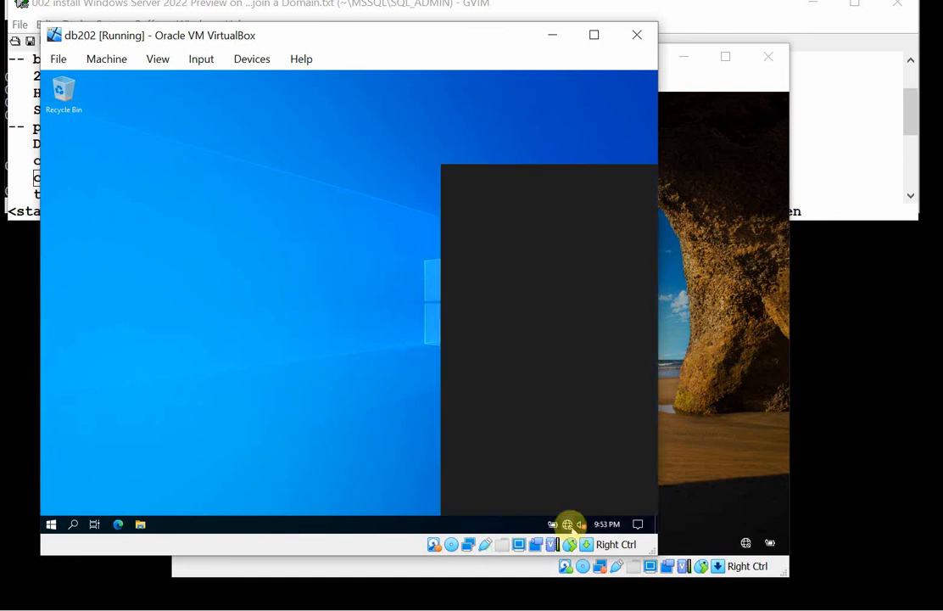
{"action": "left_click", "coordinate": [511, 451]}
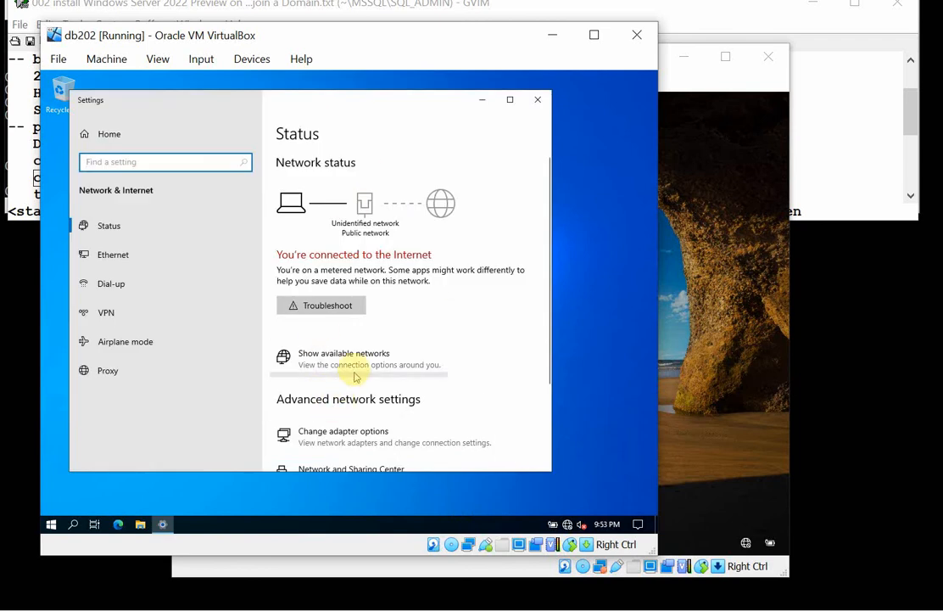
{"action": "left_click", "coordinate": [360, 429]}
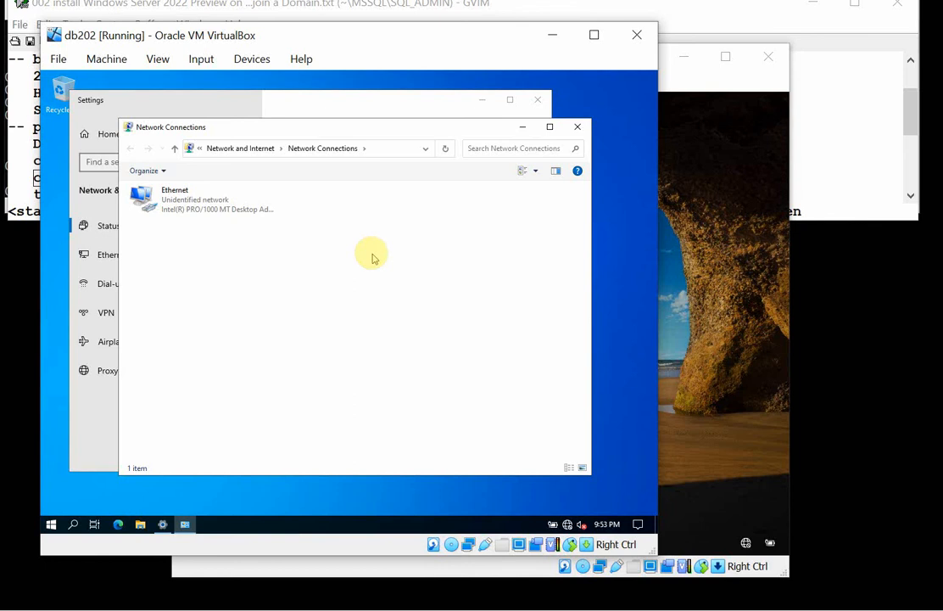
{"action": "right_click", "coordinate": [185, 196]}
{"action": "left_click", "coordinate": [235, 314]}
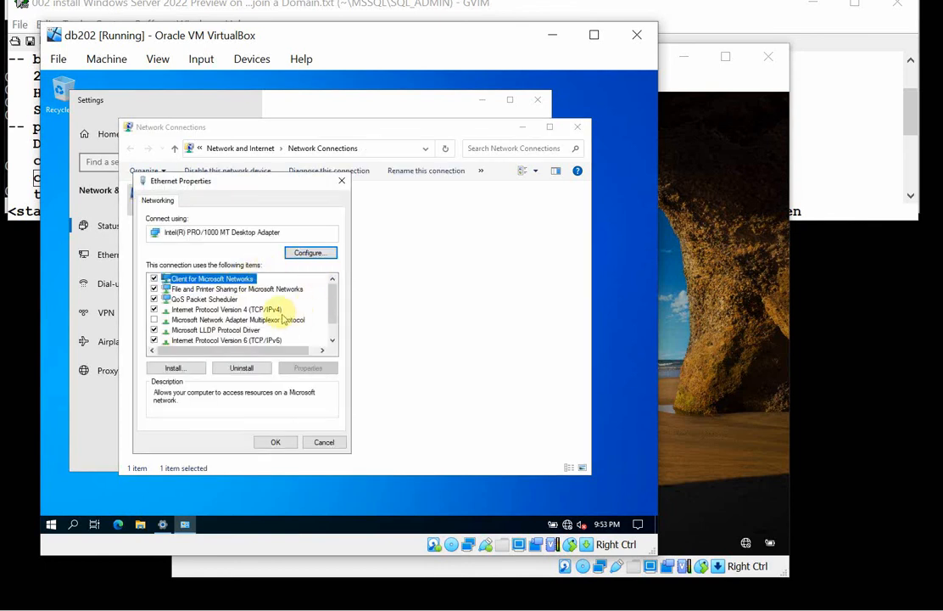
{"action": "left_click", "coordinate": [255, 309]}
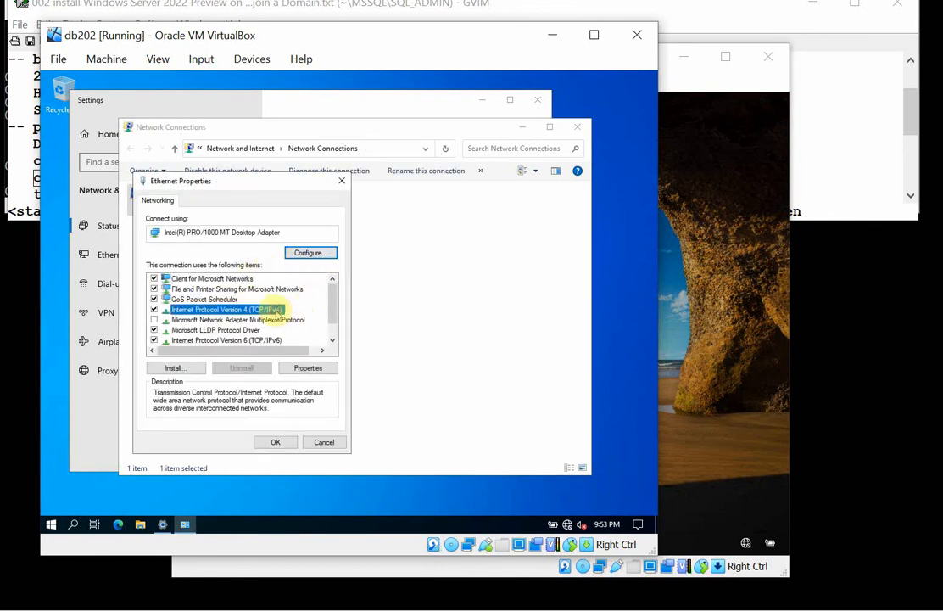
{"action": "left_click", "coordinate": [311, 367]}
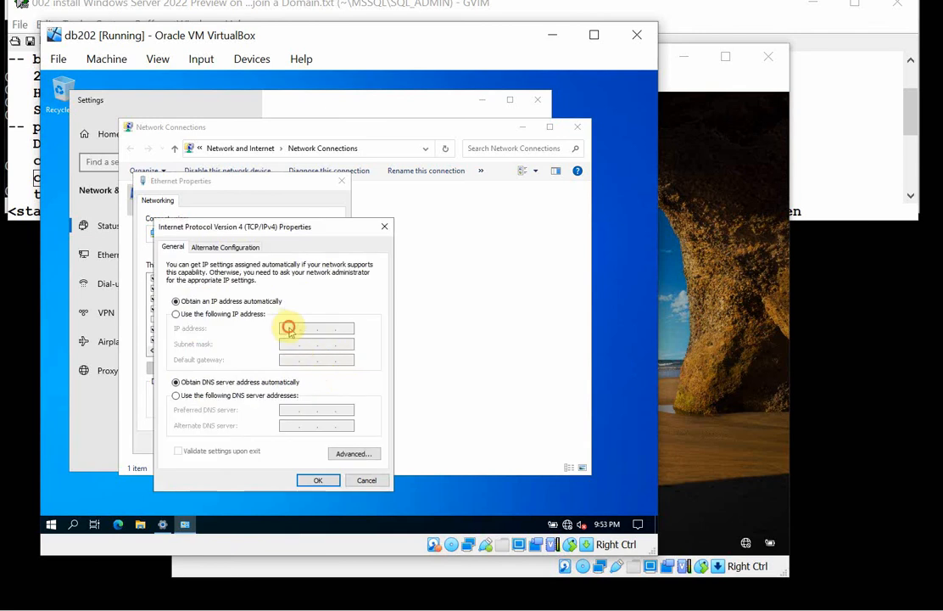
Assign static IP 192.168.56.52, mask 255.255.255.0, gateway 192.168.56.1 and preferred DNS 192.168.56.31, and close the Ethernet properties.
{"action": "left_click", "coordinate": [228, 313]}
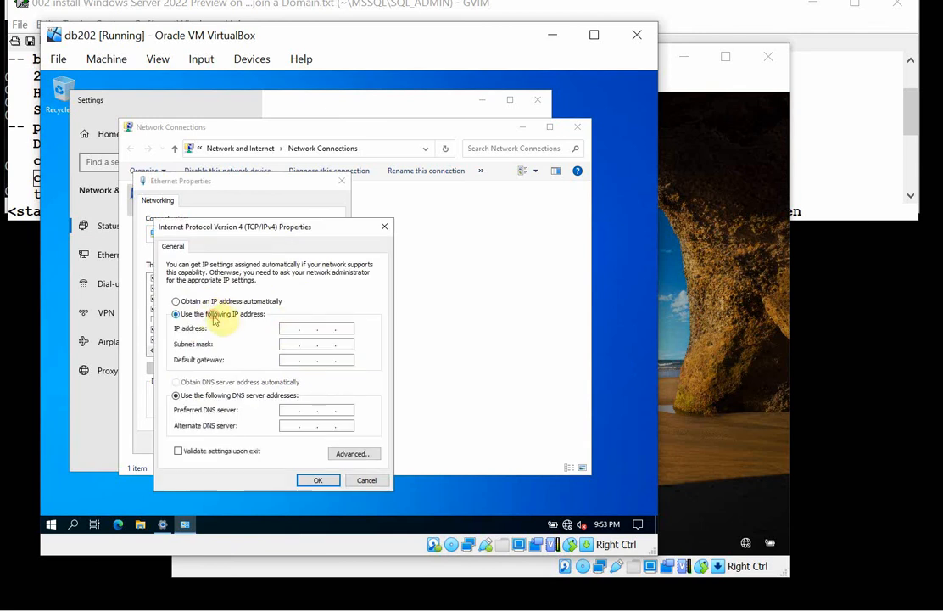
{"action": "left_click", "coordinate": [290, 329]}
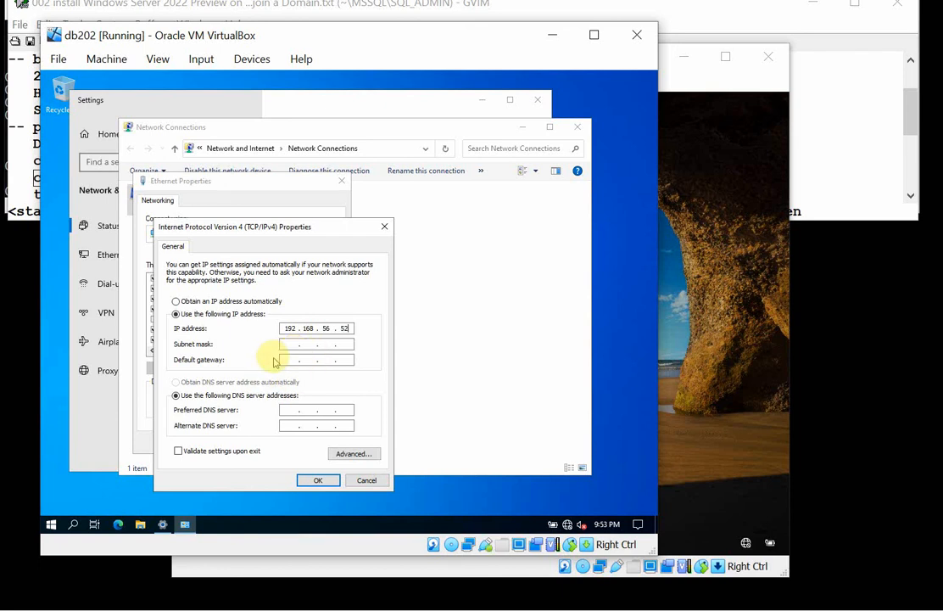
{"action": "key", "text": "Tab"}
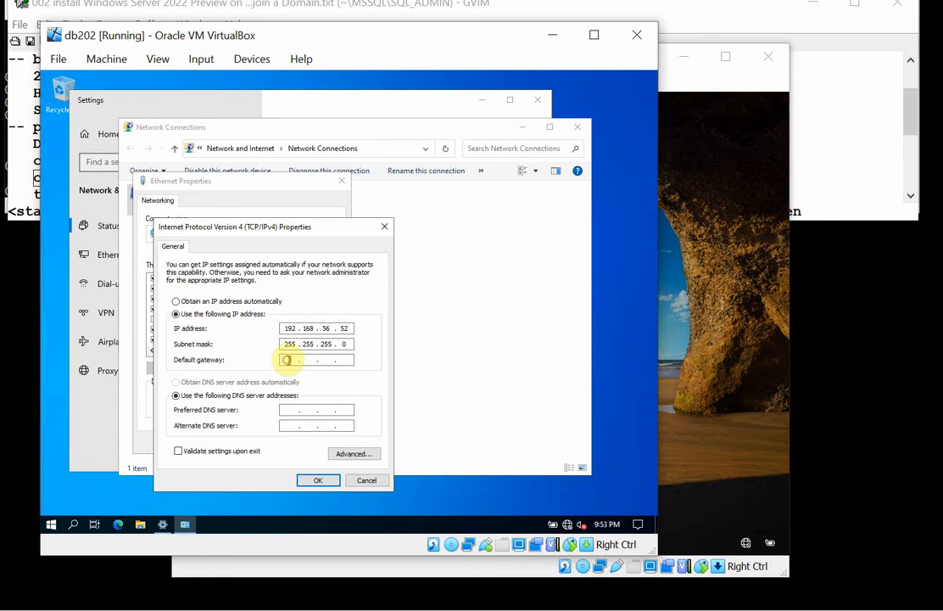
{"action": "left_click", "coordinate": [290, 359]}
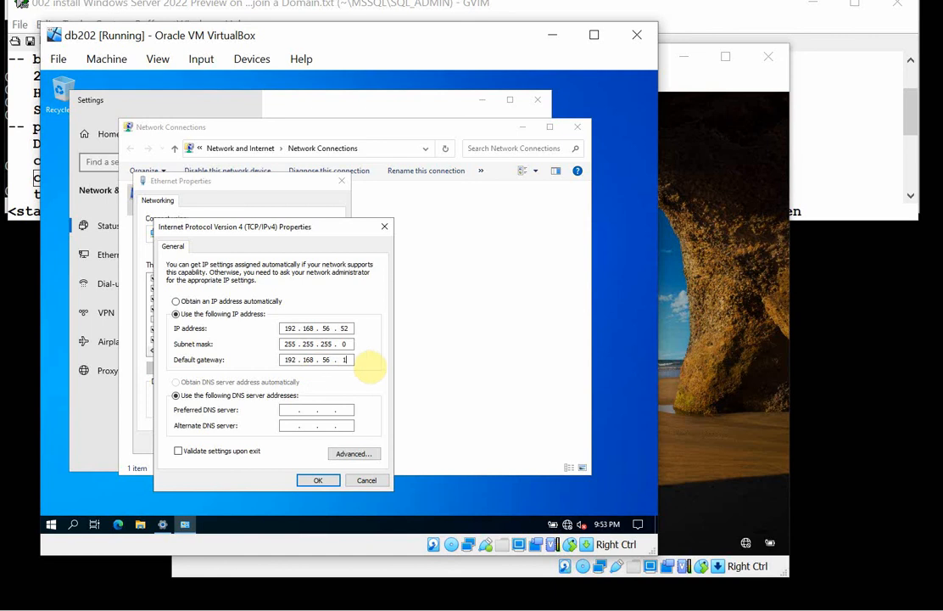
{"action": "left_click", "coordinate": [288, 410]}
{"action": "type", "text": "192 . 168 . 56 . 31"}
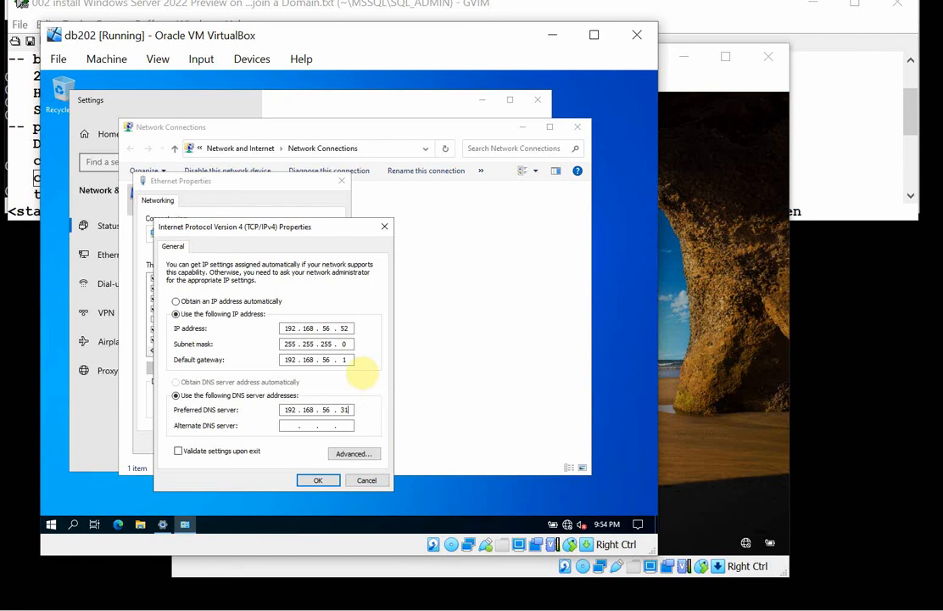
{"action": "left_click", "coordinate": [325, 481]}
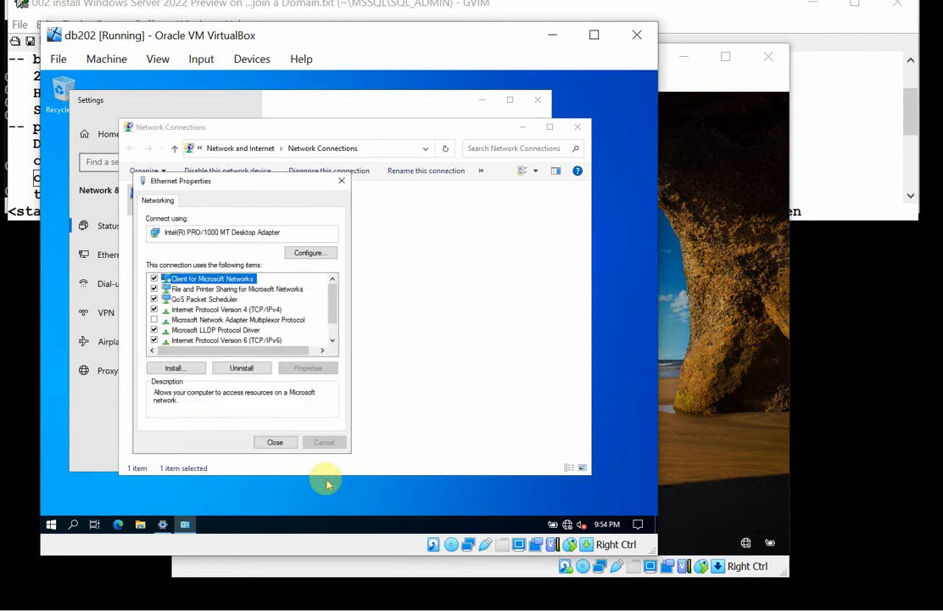
{"action": "left_click", "coordinate": [274, 442]}
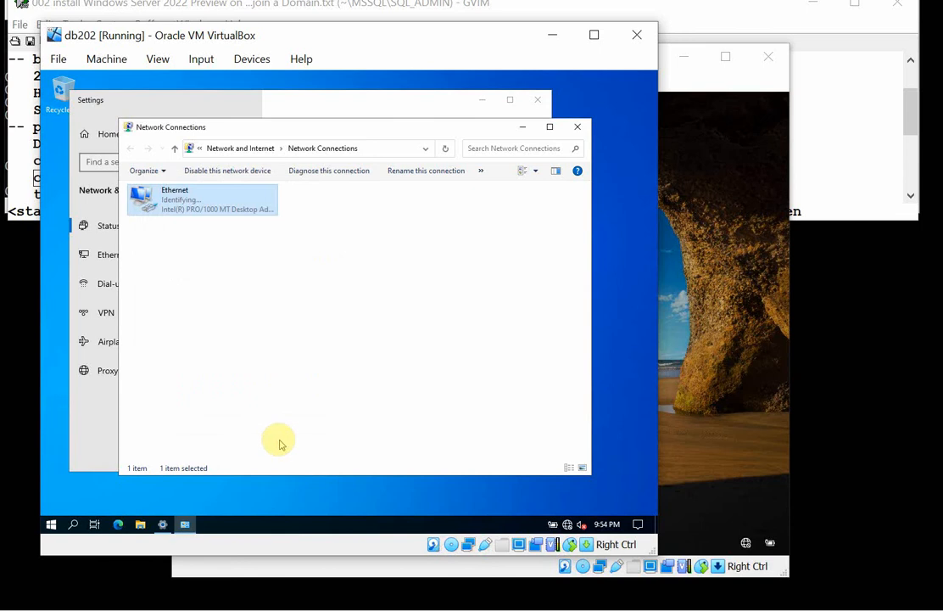
Close Network Connections, answer the network prompt so the connection is private, and close Settings.
{"action": "left_click", "coordinate": [578, 127]}
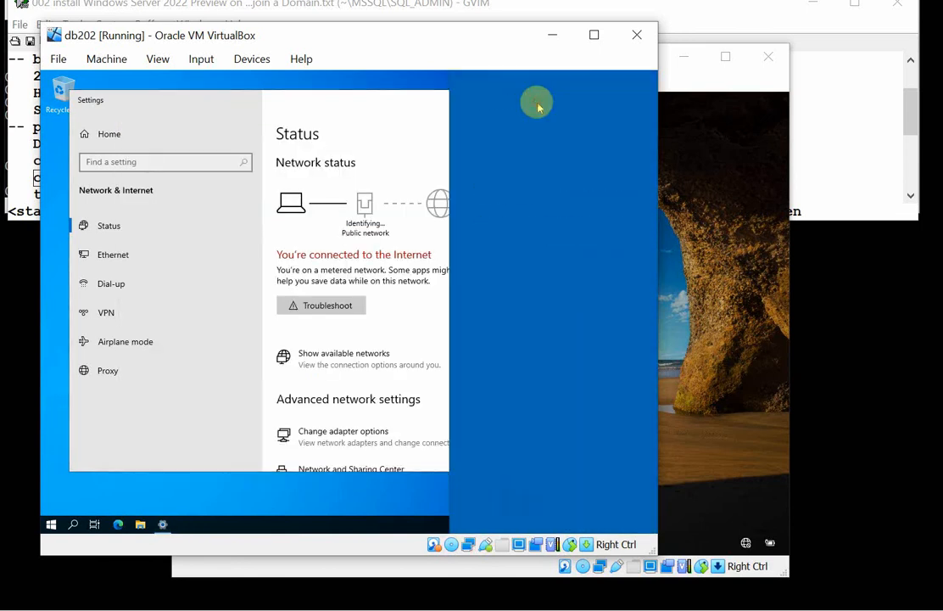
{"action": "left_click", "coordinate": [543, 295]}
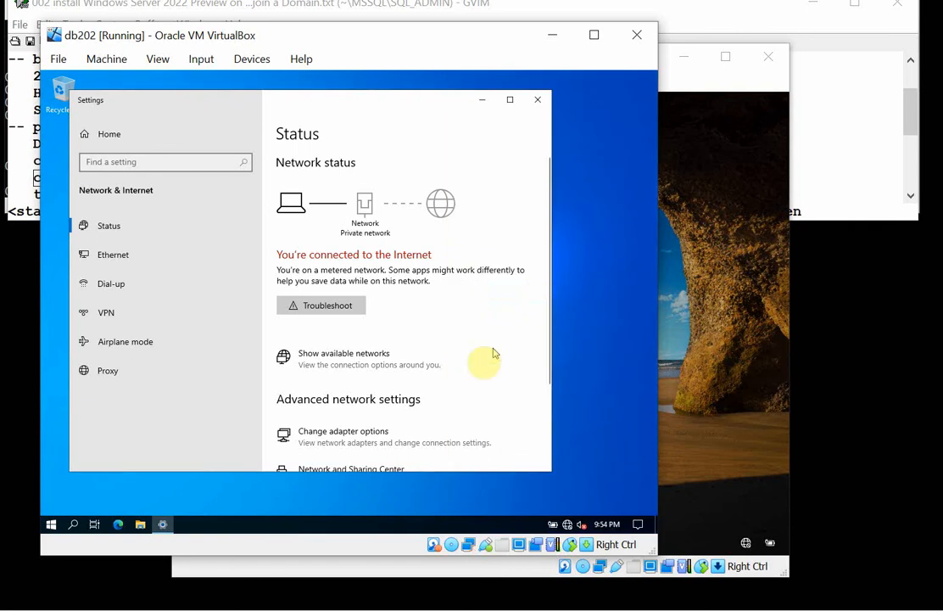
{"action": "left_click", "coordinate": [537, 99]}
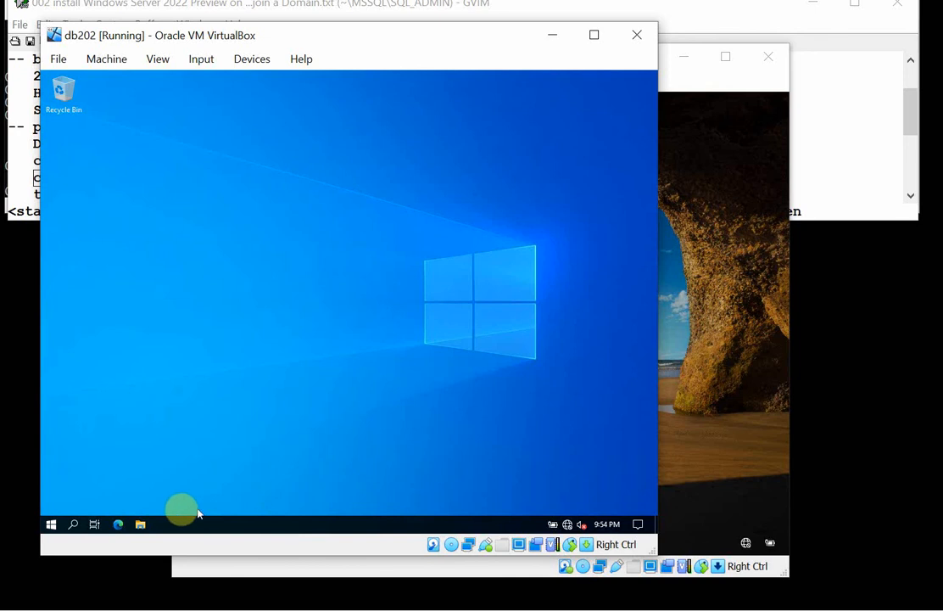
Open Server Manager on db202, dismissing the quick-access system menu.
{"action": "right_click", "coordinate": [51, 525]}
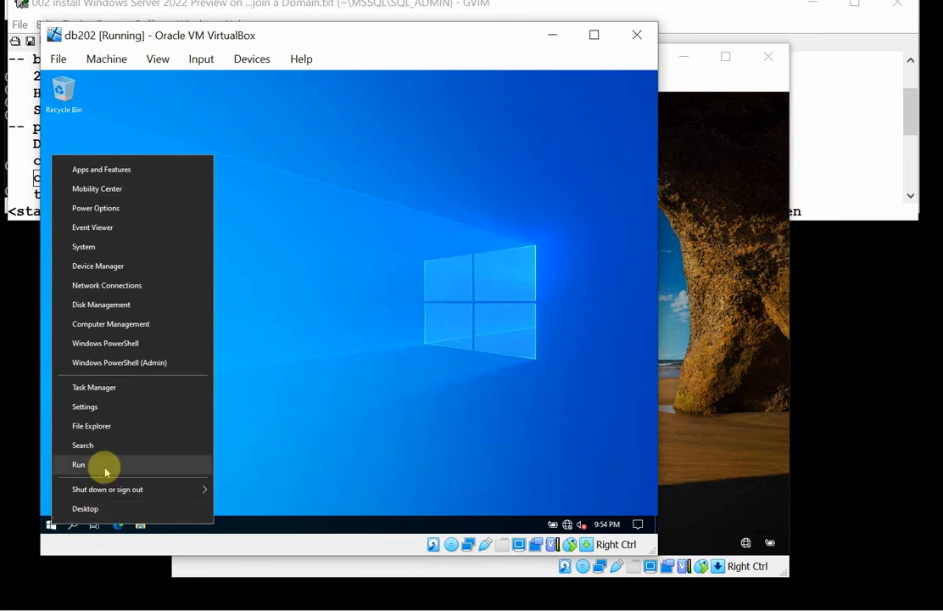
{"action": "left_click", "coordinate": [305, 470]}
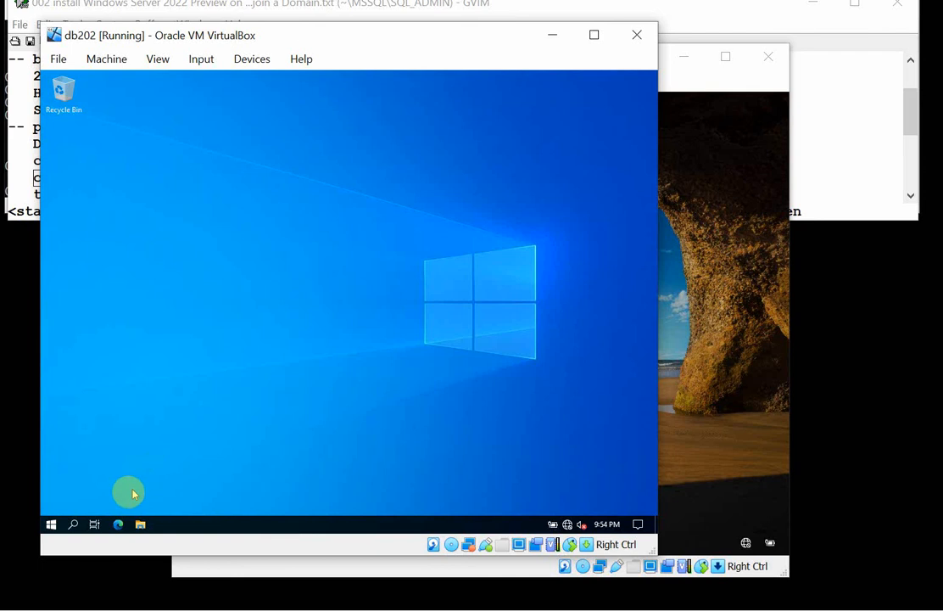
{"action": "left_click", "coordinate": [51, 525]}
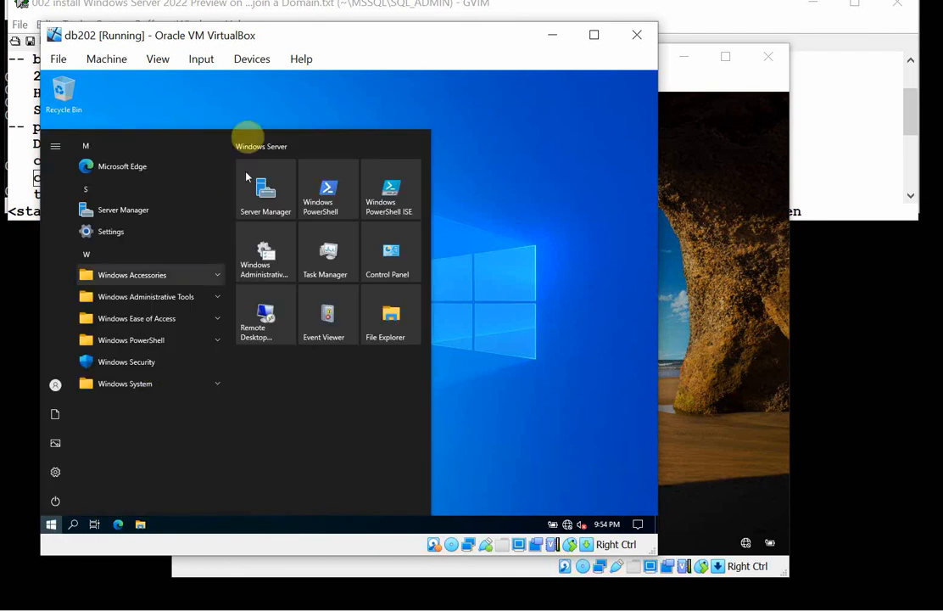
{"action": "left_click", "coordinate": [254, 200]}
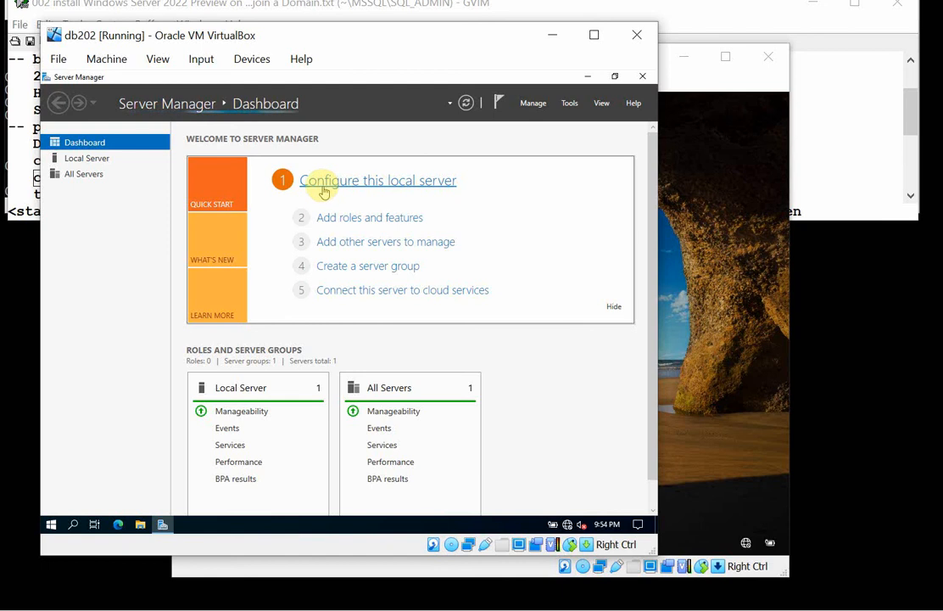
Set the local server's computer name to db02 and its membership to the domain myhomelab.edu, and submit the changes.
{"action": "left_click", "coordinate": [112, 160]}
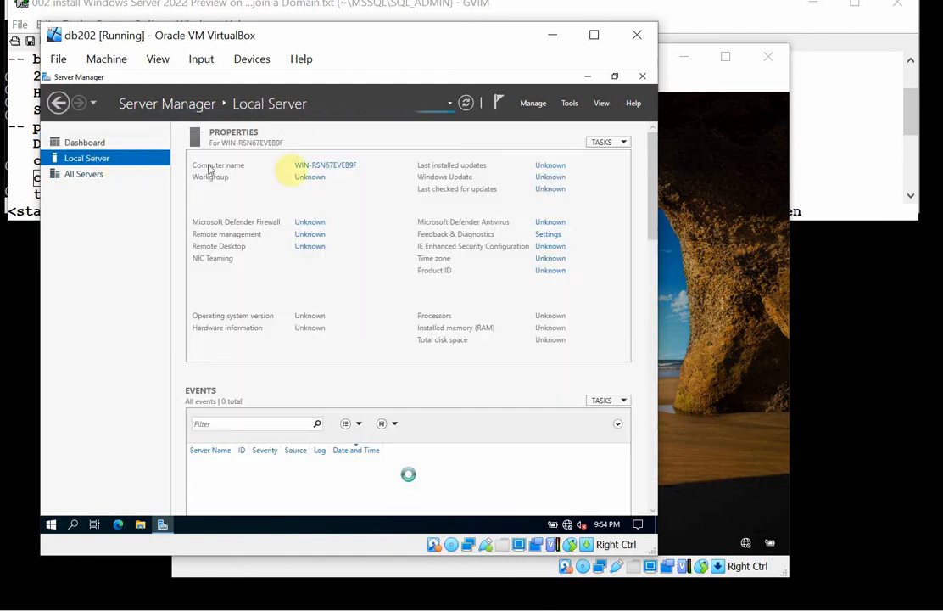
{"action": "left_click", "coordinate": [340, 168]}
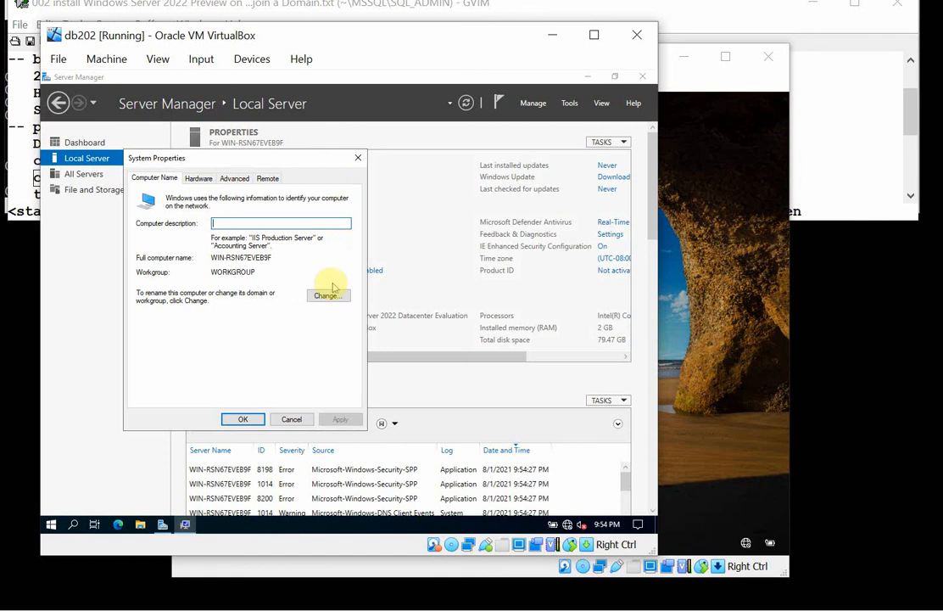
{"action": "left_click", "coordinate": [326, 295]}
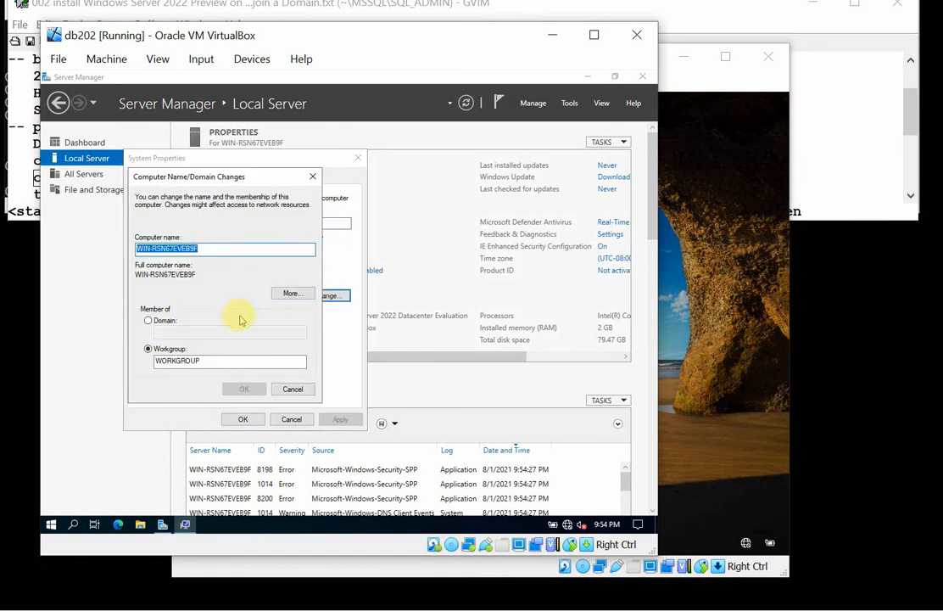
{"action": "type", "text": "db02"}
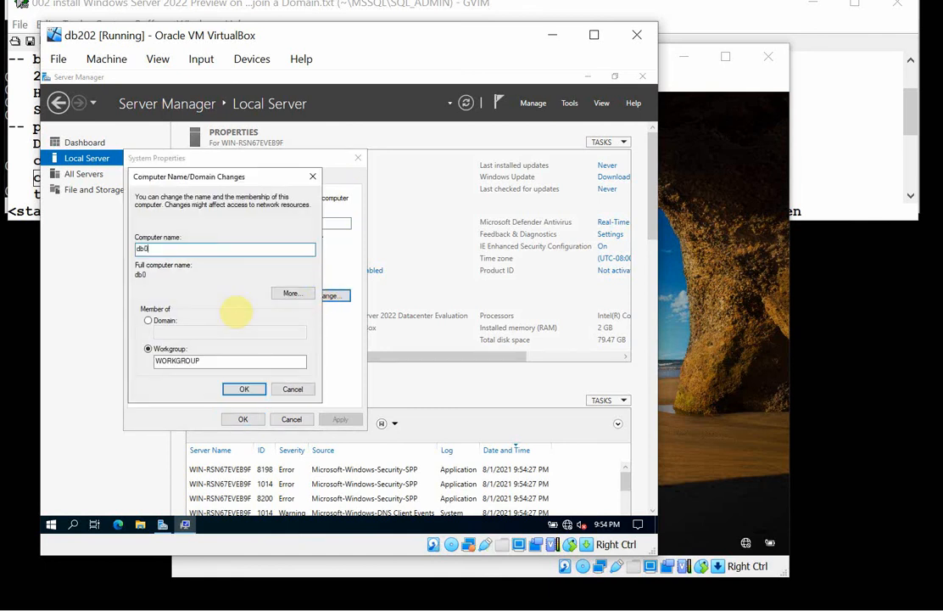
{"action": "left_click", "coordinate": [159, 321]}
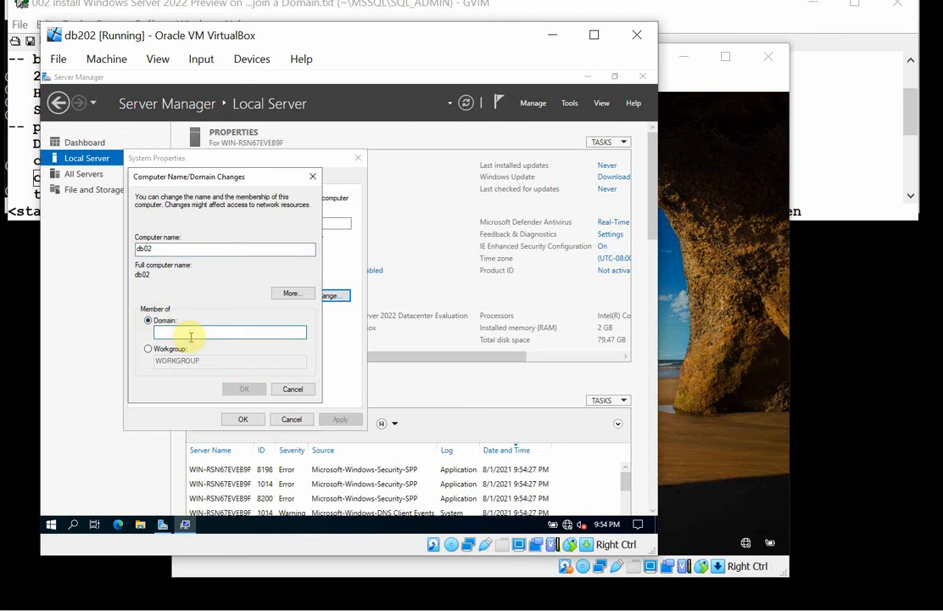
{"action": "type", "text": "myhomelab.edu"}
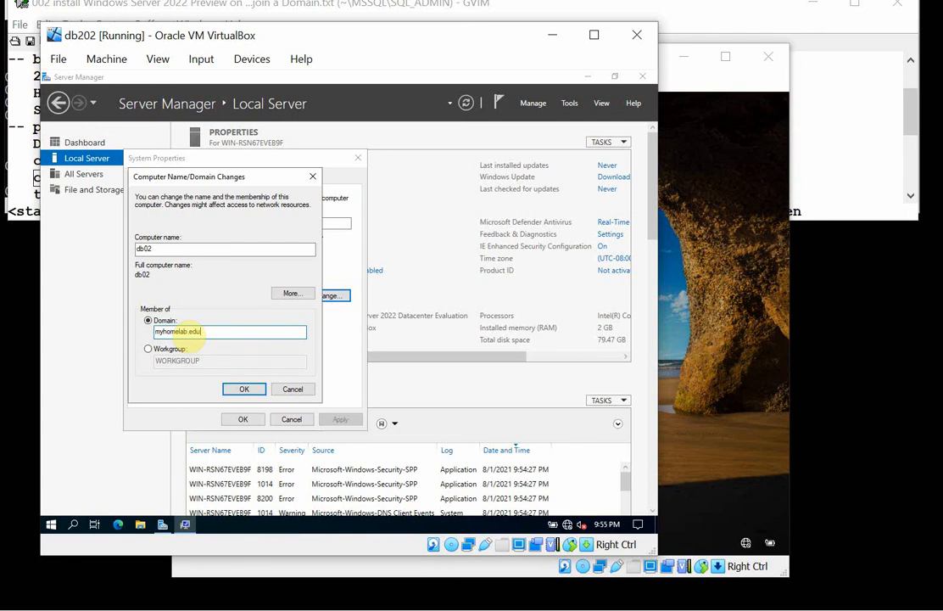
{"action": "left_click", "coordinate": [244, 389]}
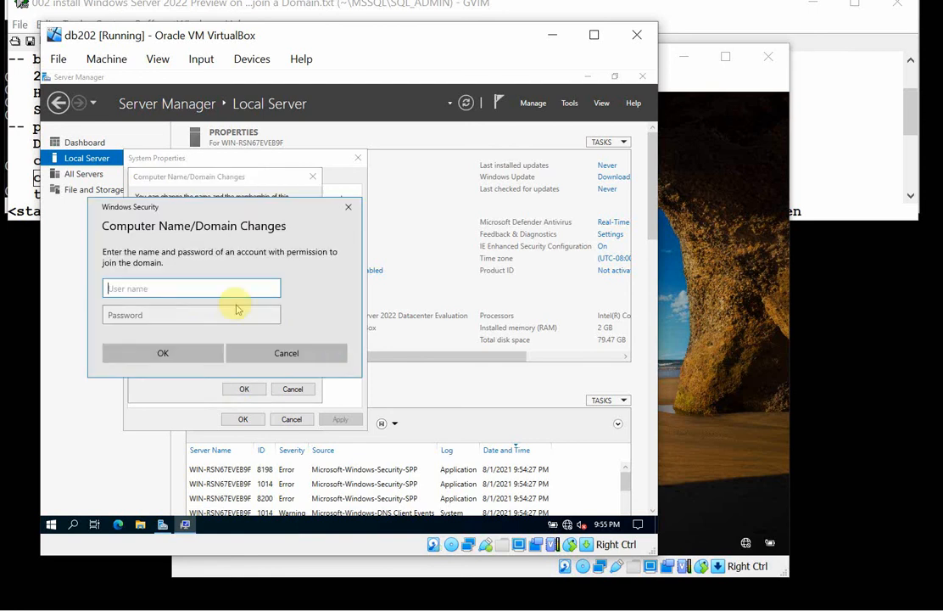
Authorize the domain join with user name sa and the account password, and dismiss the welcome message.
{"action": "type", "text": "sa"}
{"action": "key", "text": "Tab"}
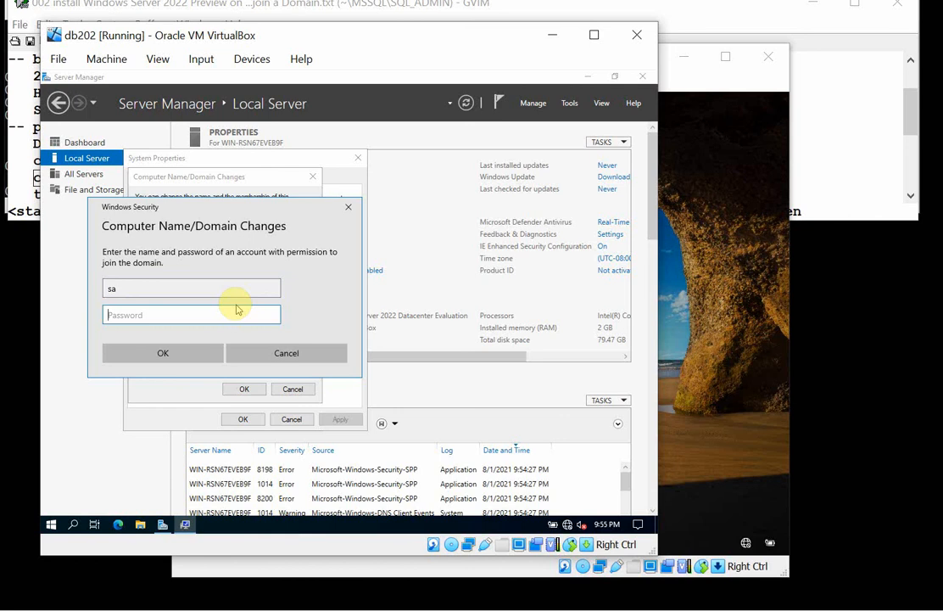
{"action": "type", "text": "•"}
{"action": "left_click", "coordinate": [210, 351]}
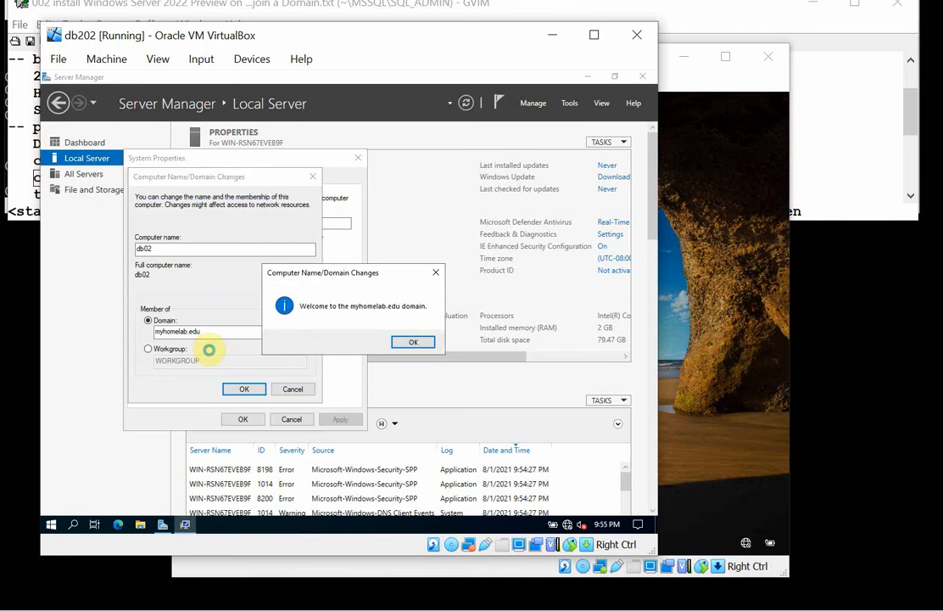
{"action": "left_click", "coordinate": [432, 346]}
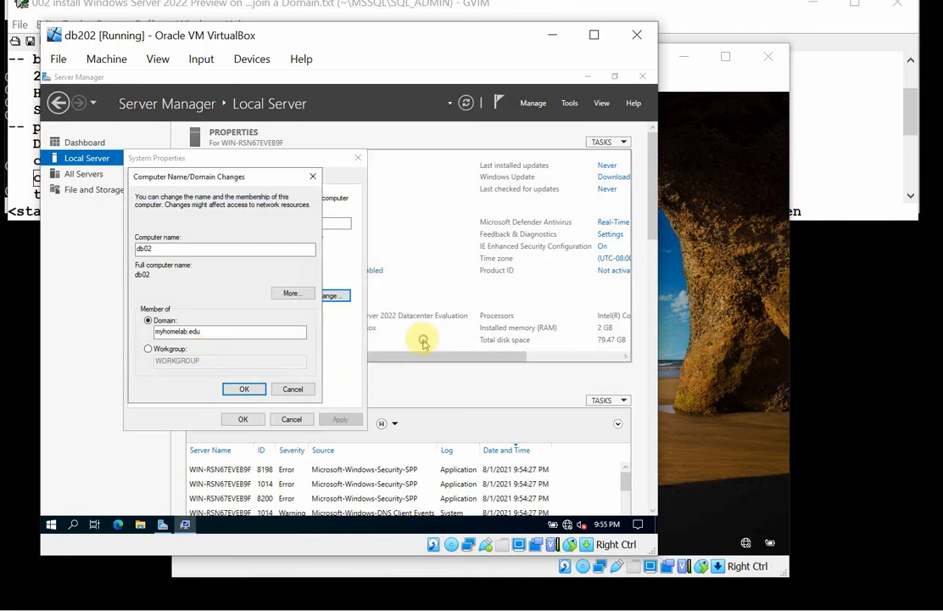
Accept the computer name and domain changes, close System Properties and restart db202 immediately.
{"action": "left_click", "coordinate": [246, 389]}
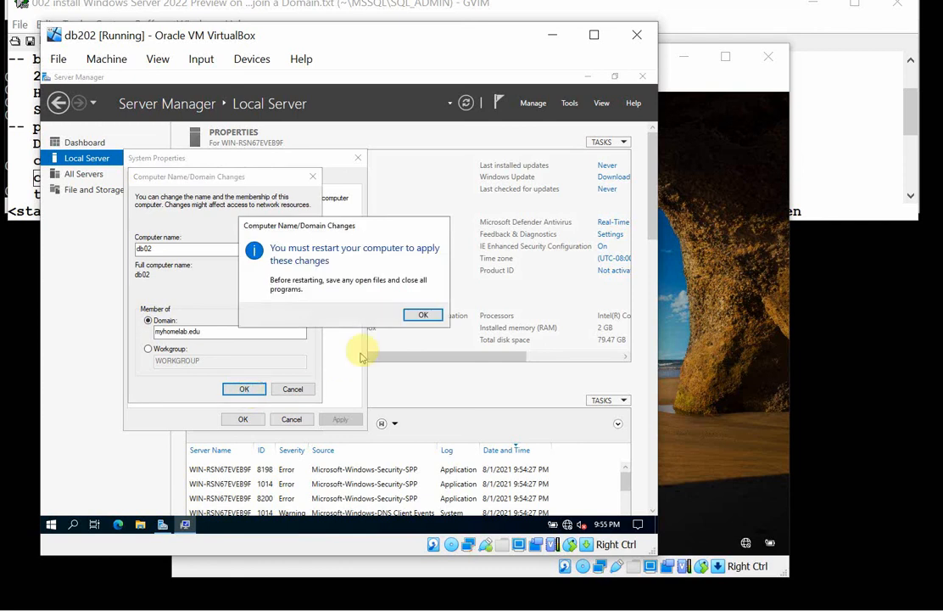
{"action": "left_click", "coordinate": [421, 314]}
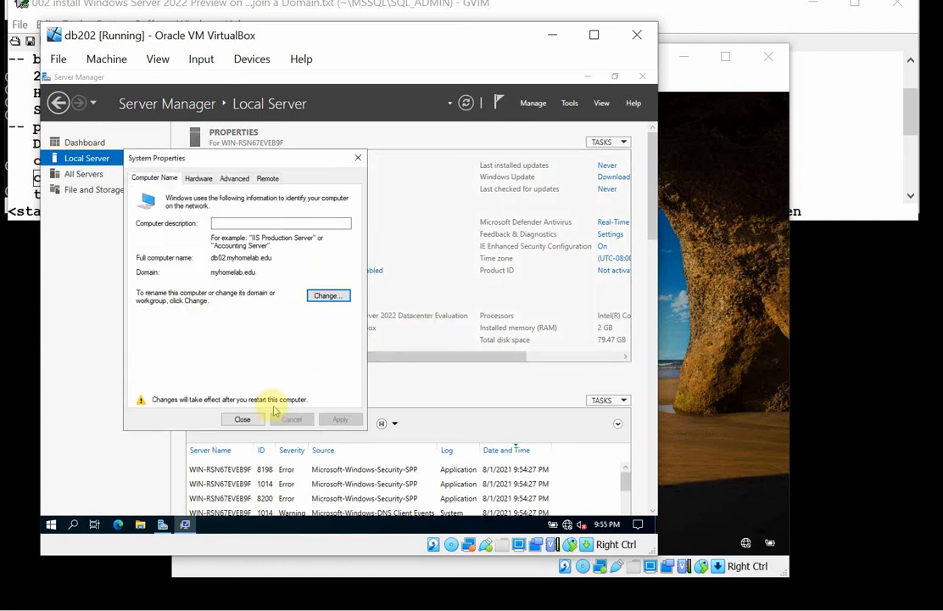
{"action": "left_click", "coordinate": [242, 419]}
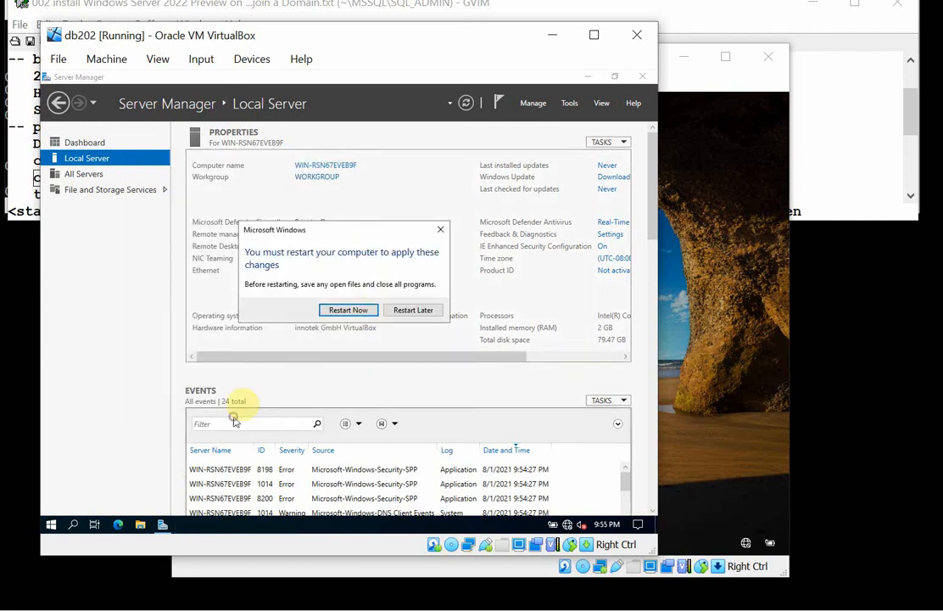
{"action": "left_click", "coordinate": [363, 311]}
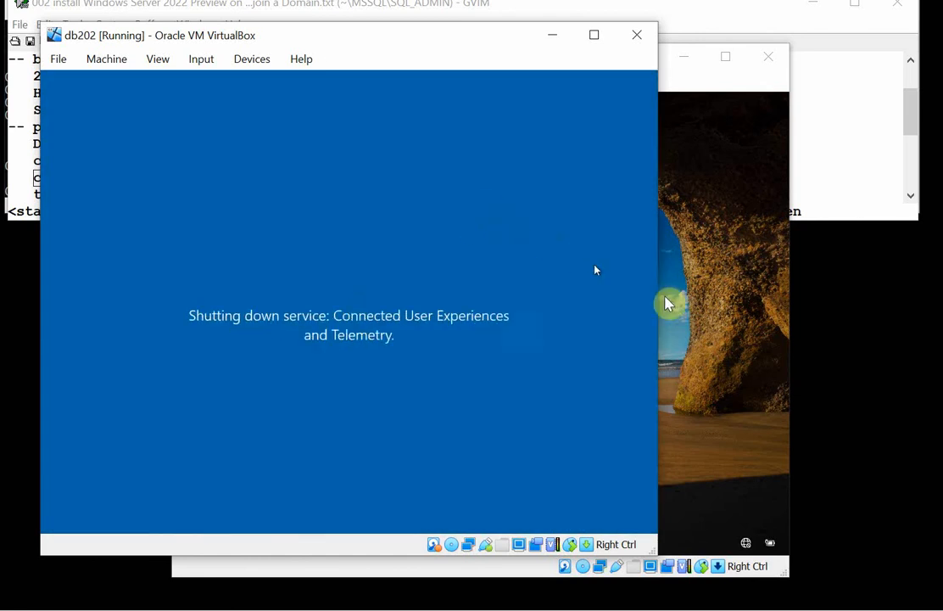
Switch to the db01 machine and sign in to MYHOMELAB as another user, sa, with the account password, re-entering it if needed.
{"action": "left_click", "coordinate": [711, 369]}
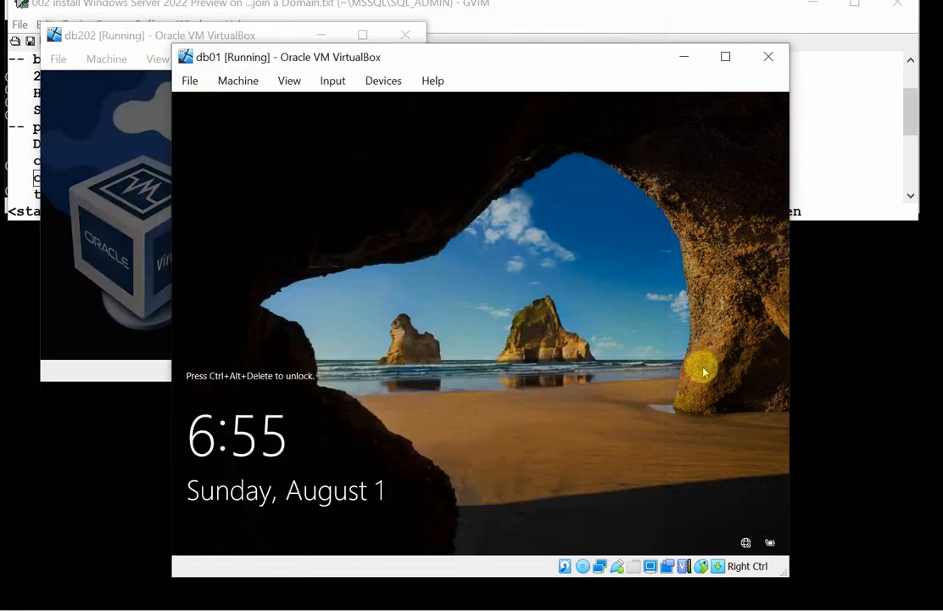
{"action": "key", "text": "ctrl+alt+Delete"}
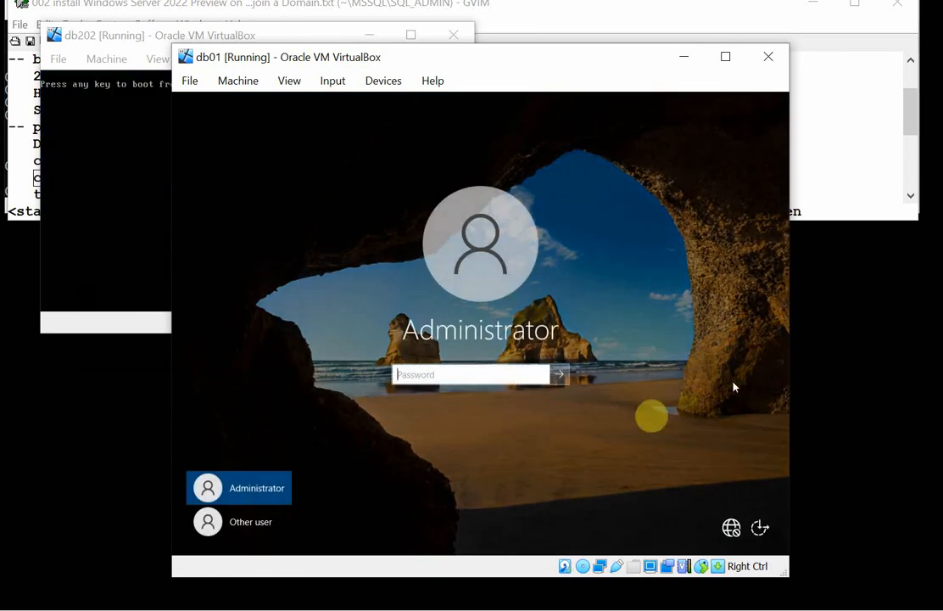
{"action": "left_click", "coordinate": [238, 523]}
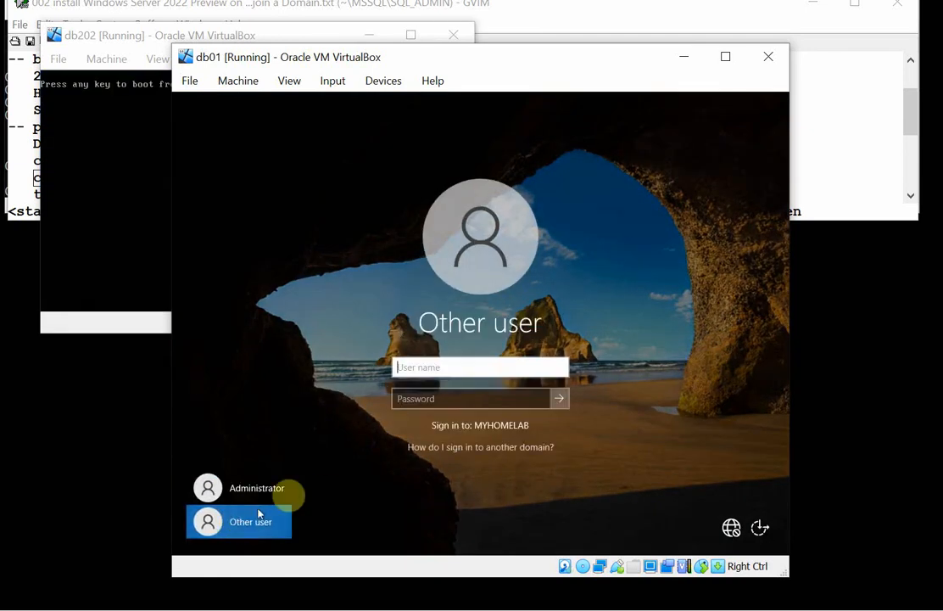
{"action": "type", "text": "sa"}
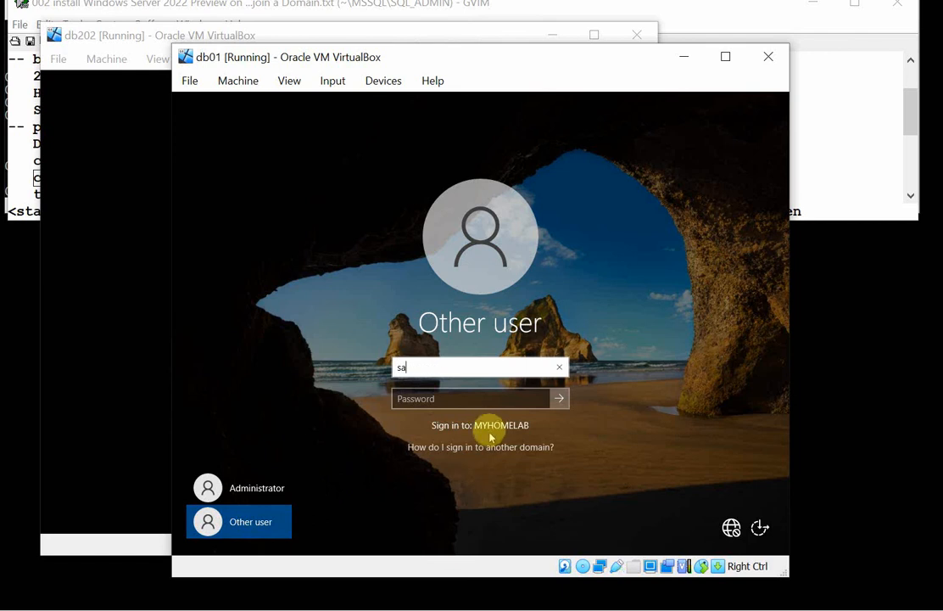
{"action": "left_click", "coordinate": [457, 398]}
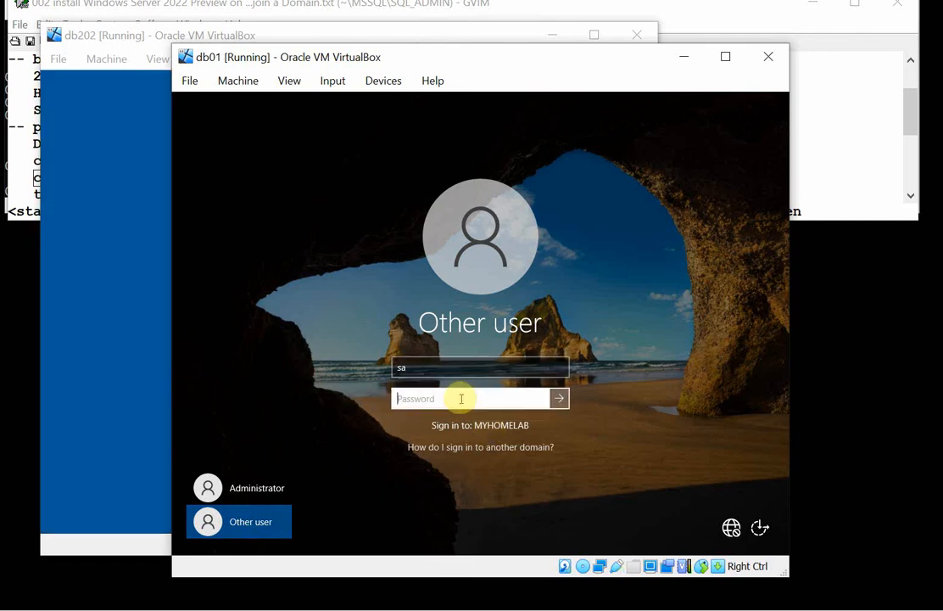
{"action": "type", "text": "P"}
{"action": "type", "text": "••••••••••"}
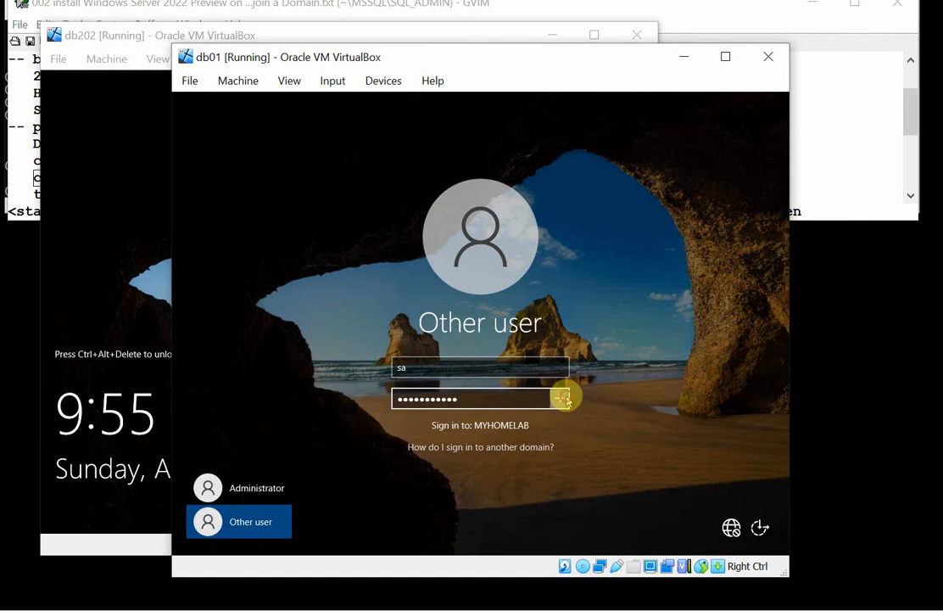
{"action": "left_click", "coordinate": [566, 399]}
{"action": "left_click", "coordinate": [486, 397]}
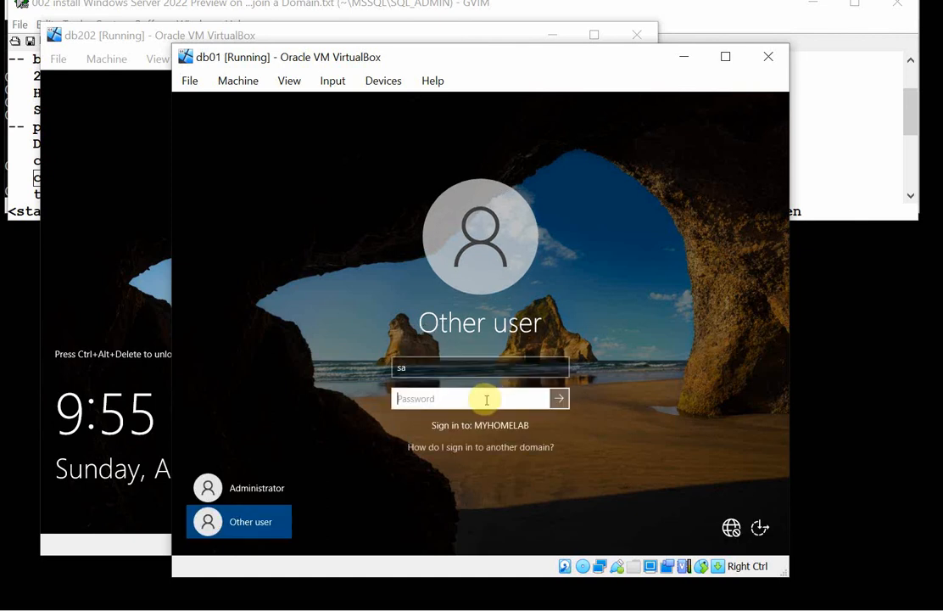
{"action": "type", "text": "•"}
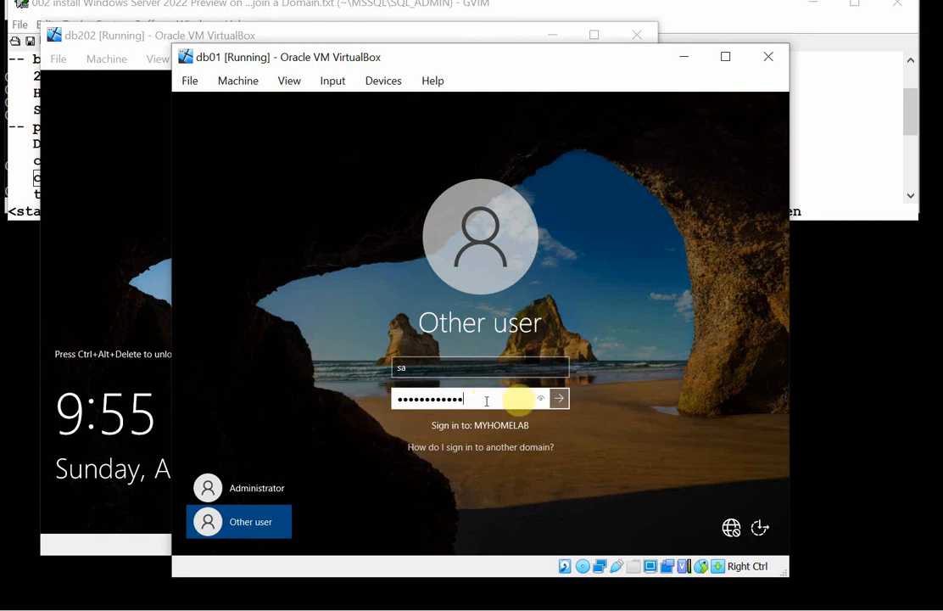
{"action": "left_click", "coordinate": [560, 397]}
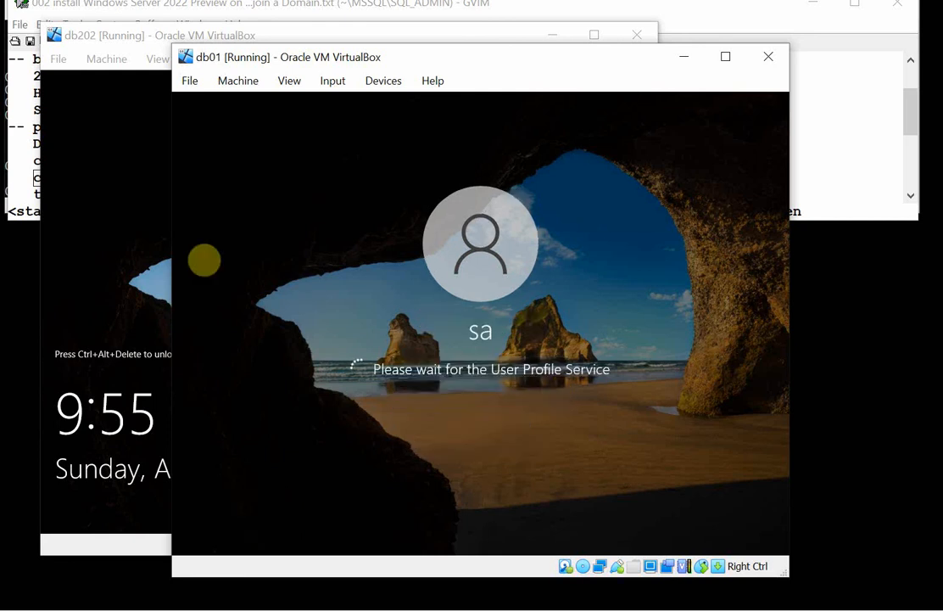
Switch to the db202 machine and sign in to MYHOMELAB as another user, sa, with the account password.
{"action": "left_click", "coordinate": [122, 273]}
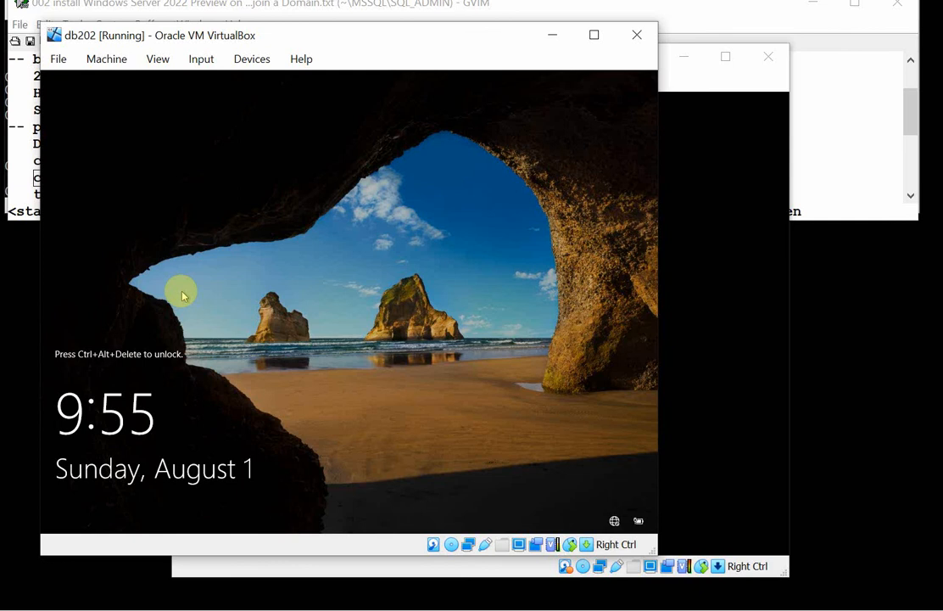
{"action": "key", "text": "ctrl+Delete"}
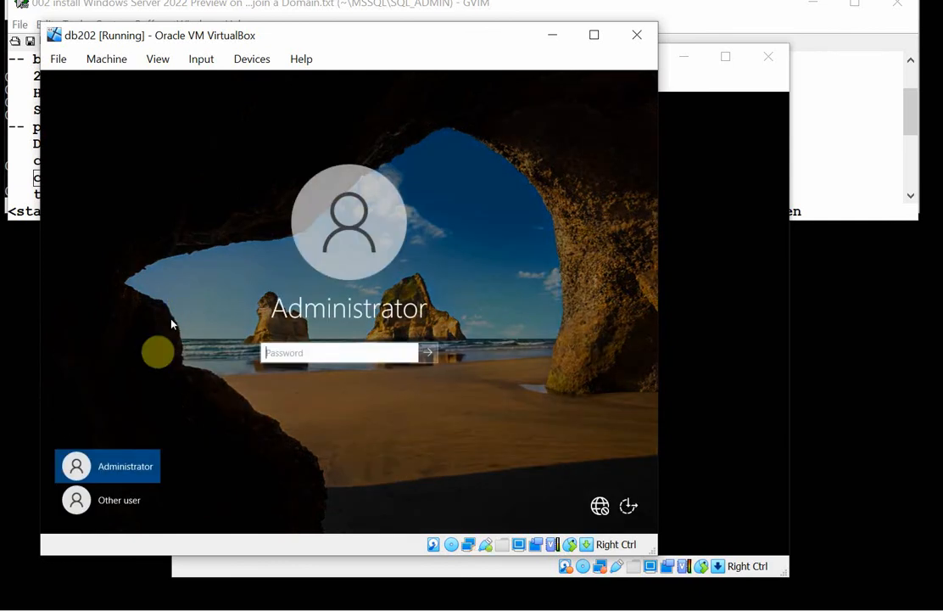
{"action": "left_click", "coordinate": [126, 500]}
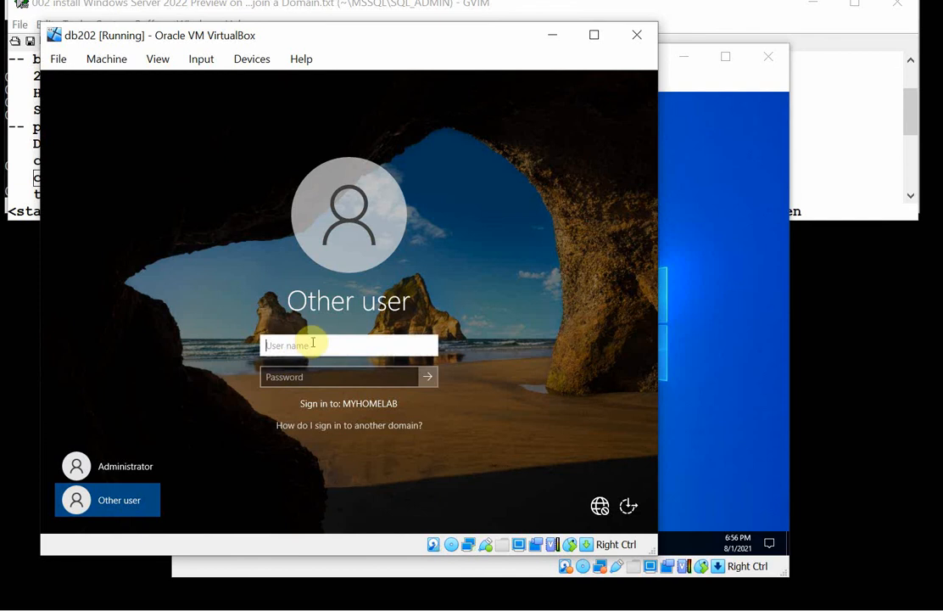
{"action": "type", "text": "sa"}
{"action": "left_click", "coordinate": [311, 375]}
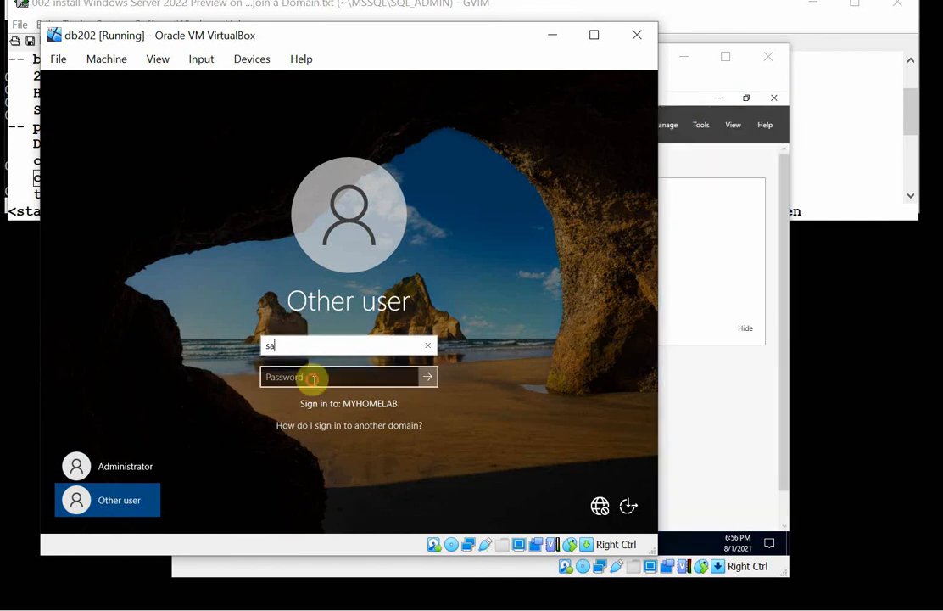
{"action": "type", "text": "••"}
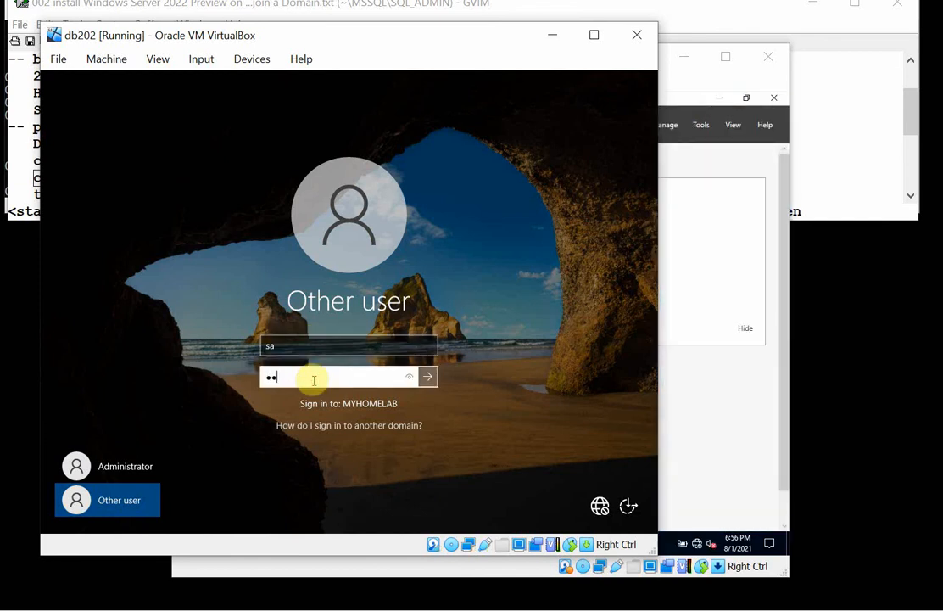
{"action": "type", "text": "••••••••"}
{"action": "key", "text": "Return"}
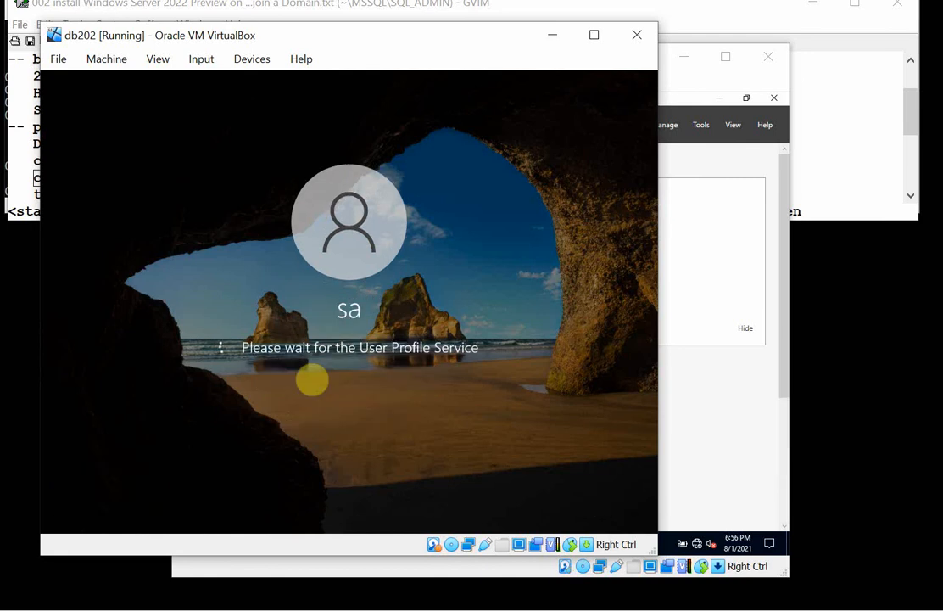
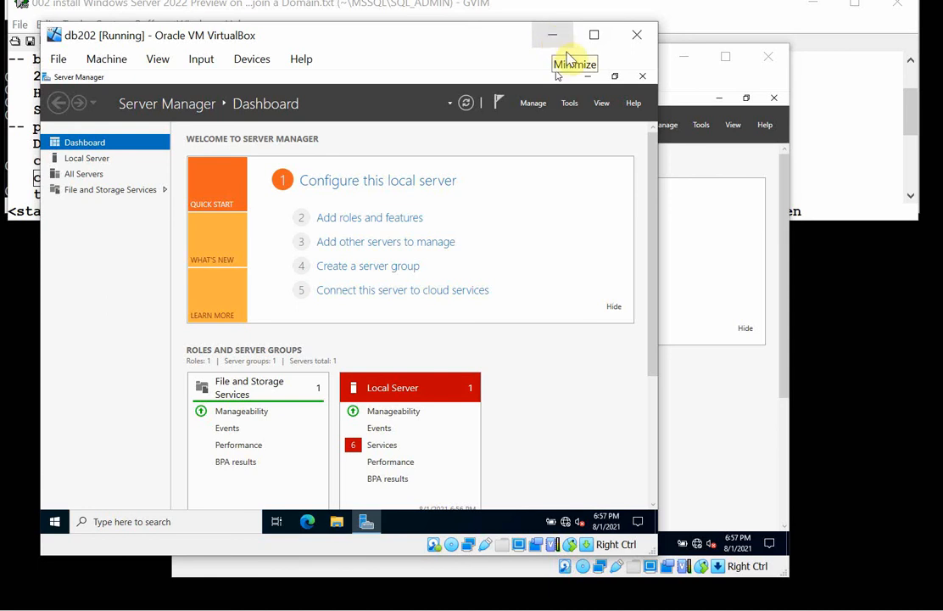
On db202, set Server Manager not to start automatically at logon and minimize it to the desktop.
{"action": "left_click", "coordinate": [532, 104]}
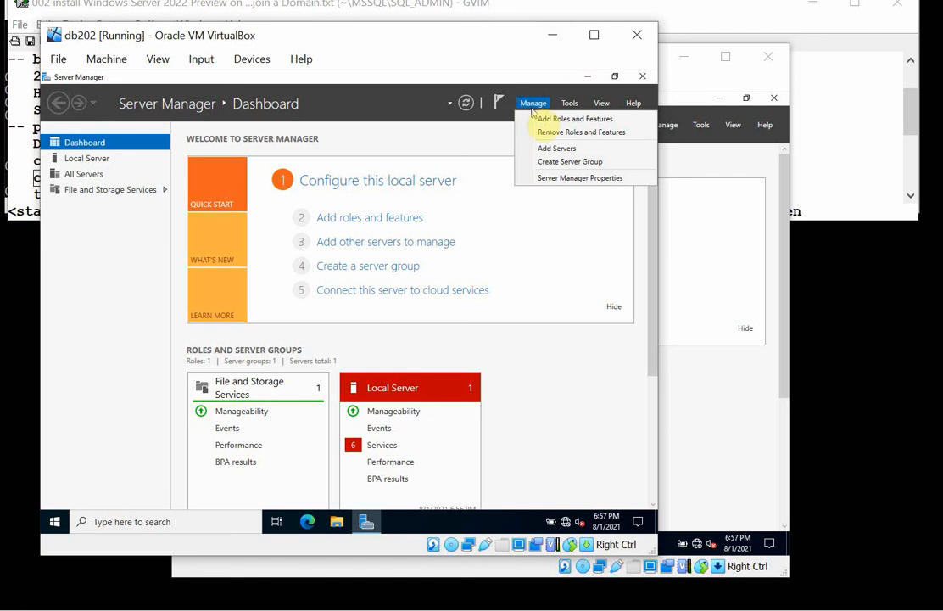
{"action": "left_click", "coordinate": [577, 178]}
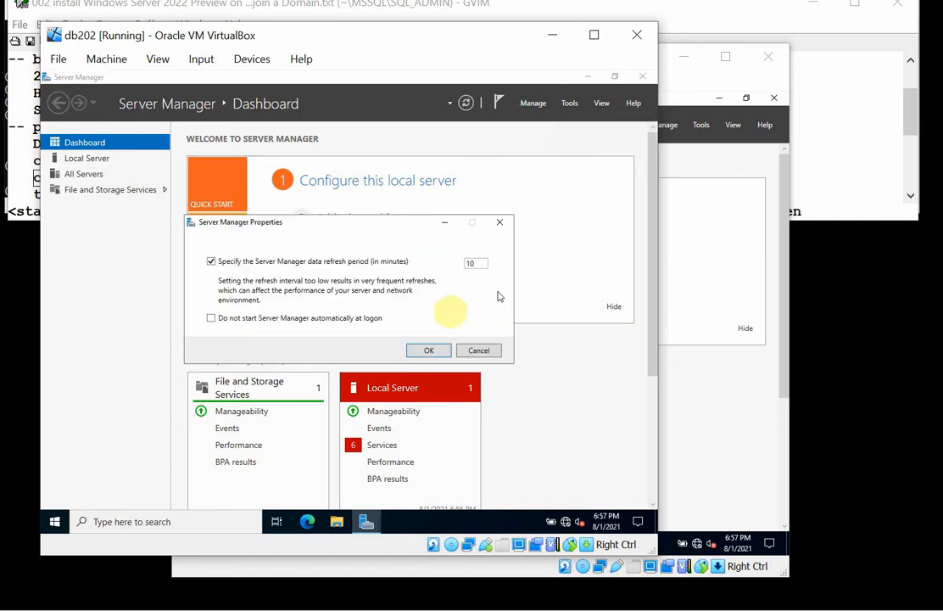
{"action": "left_click", "coordinate": [303, 319]}
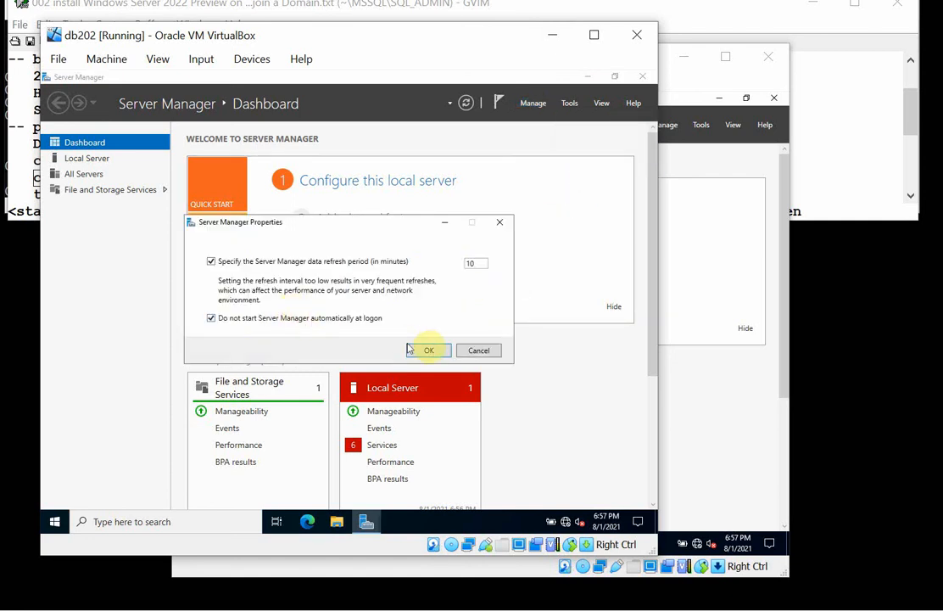
{"action": "left_click", "coordinate": [429, 349]}
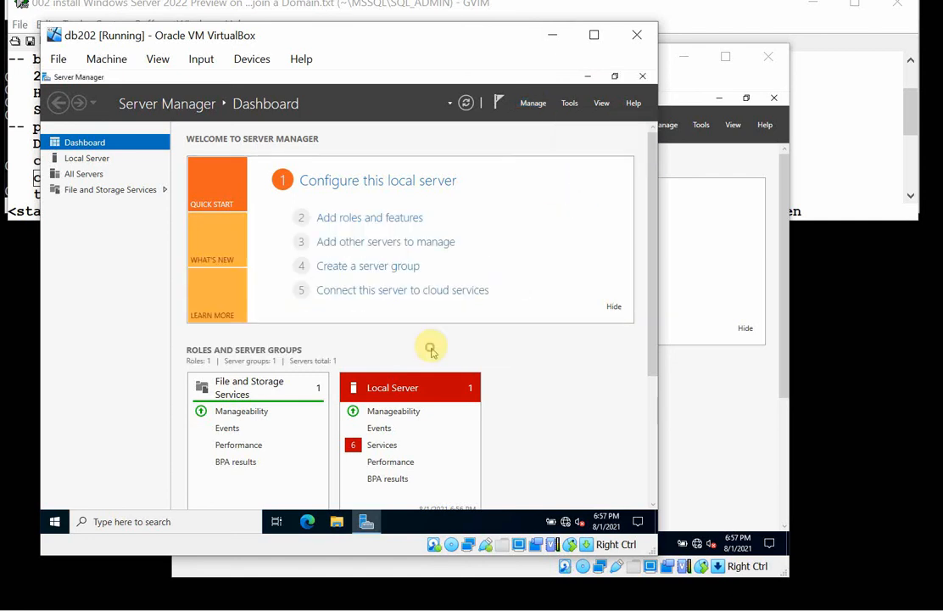
{"action": "left_click", "coordinate": [587, 78]}
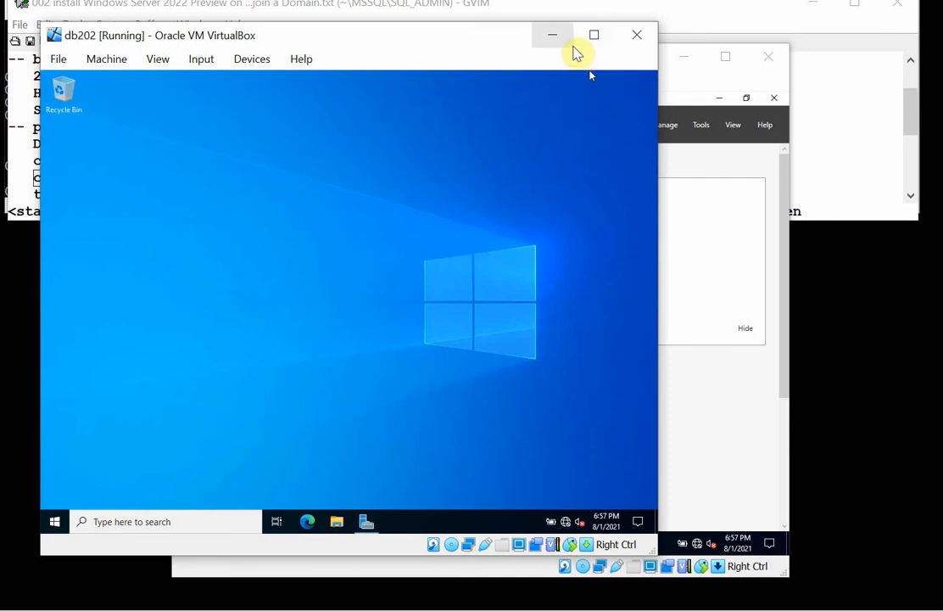
Switch to db01, set Server Manager not to start automatically at logon, and start the Add Roles and Features Wizard.
{"action": "left_click", "coordinate": [552, 38]}
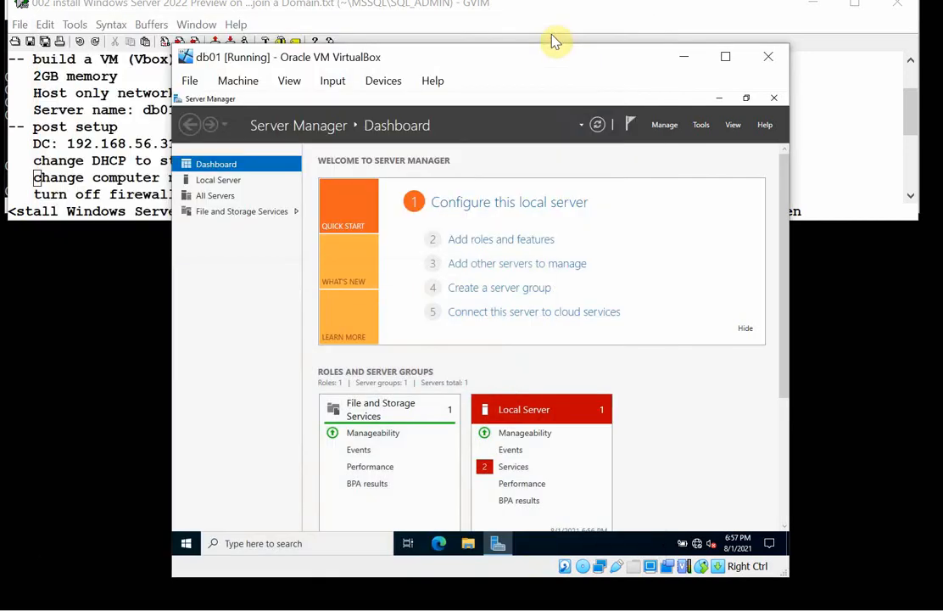
{"action": "left_click", "coordinate": [662, 126]}
{"action": "left_click", "coordinate": [700, 202]}
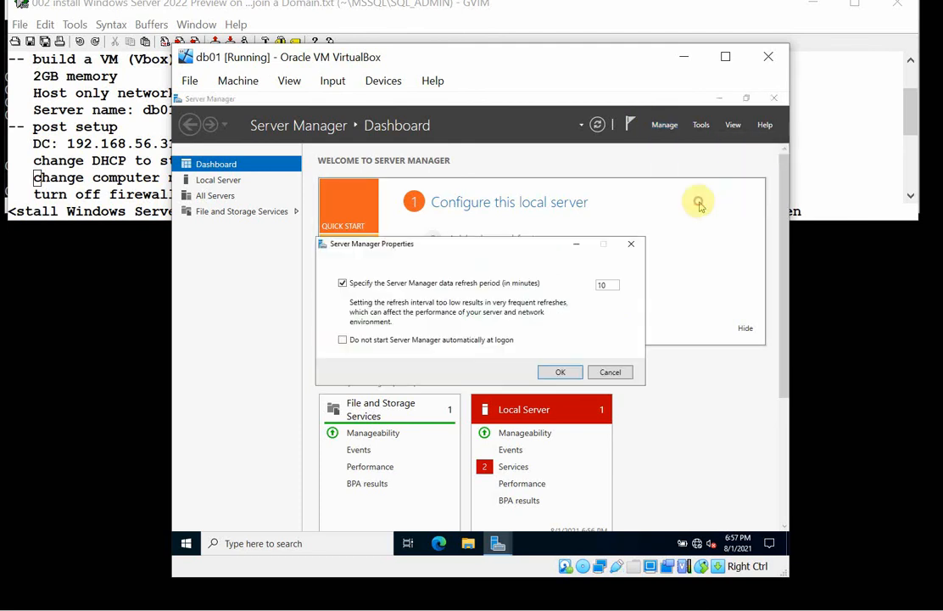
{"action": "left_click", "coordinate": [463, 341]}
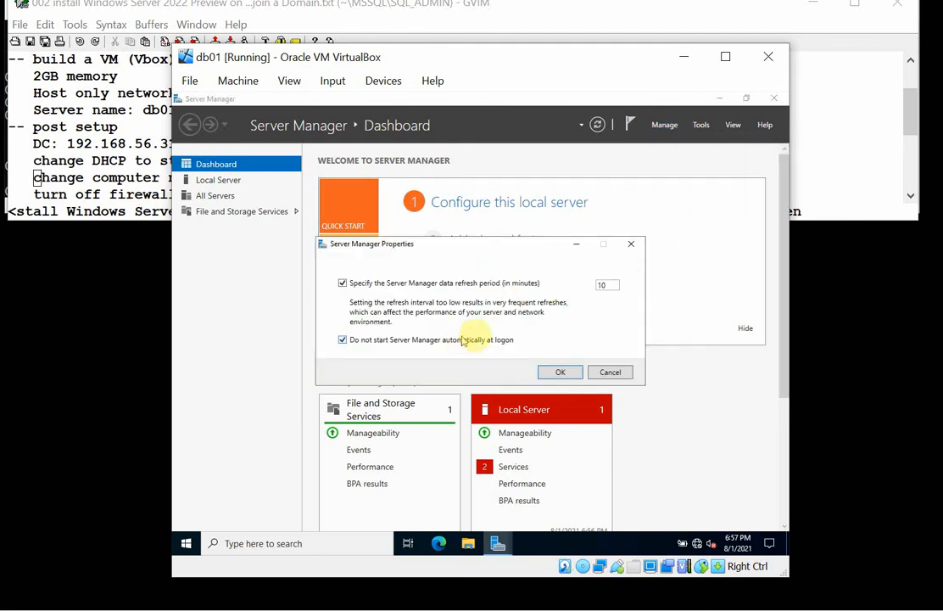
{"action": "left_click", "coordinate": [557, 371]}
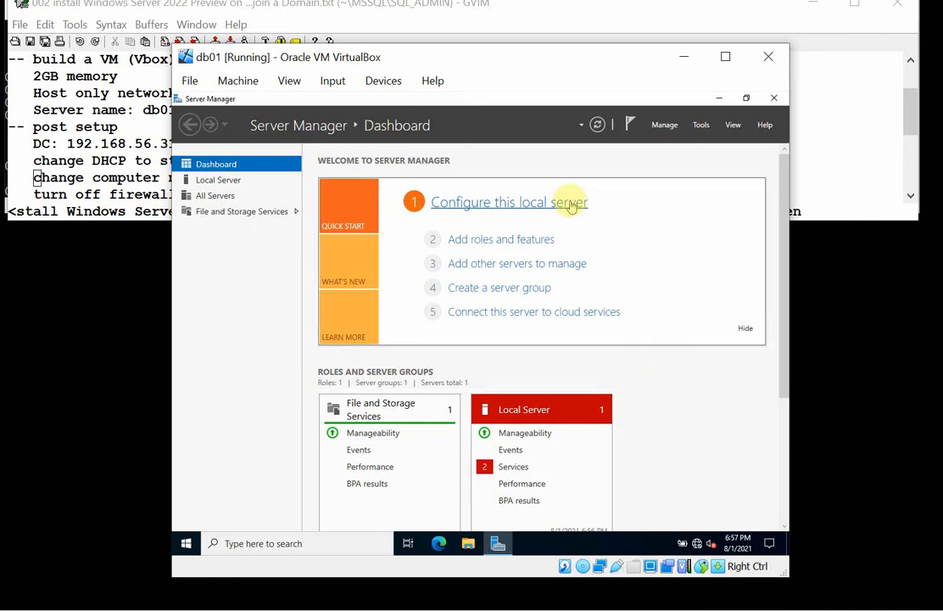
{"action": "left_click", "coordinate": [548, 244]}
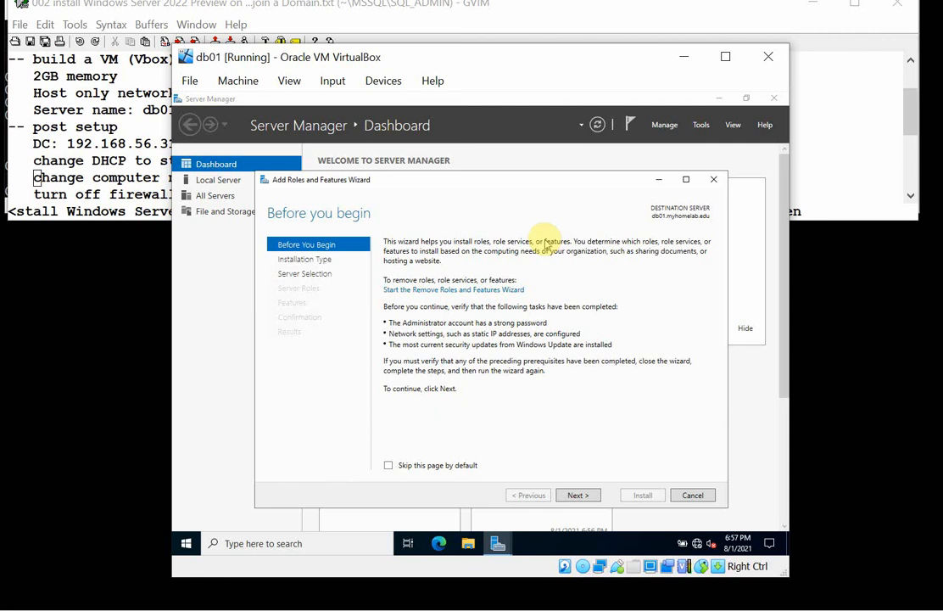
Switch to the GVIM notes, add the line "enable failover clustering features" below "reboot", and save the file.
{"action": "left_click", "coordinate": [105, 129]}
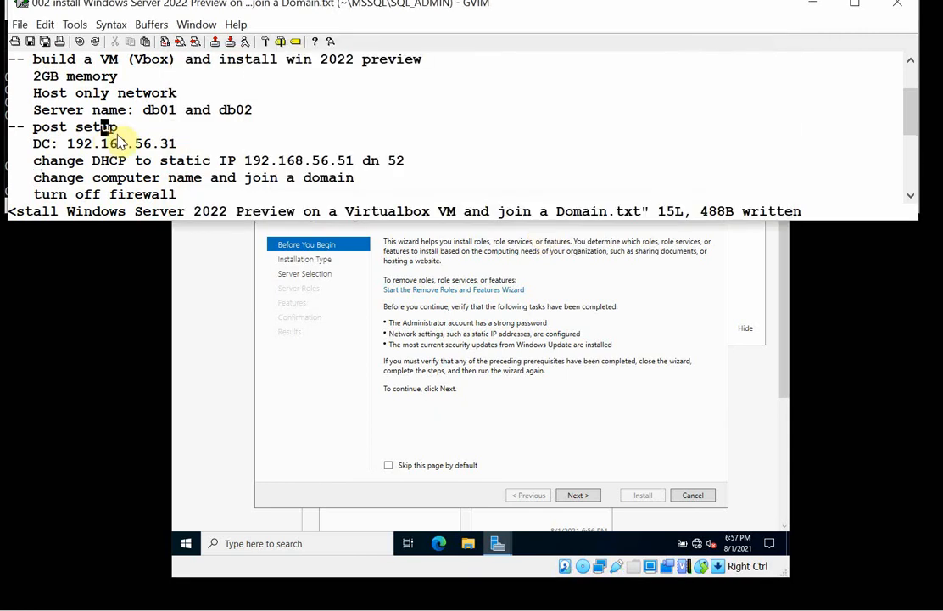
{"action": "key", "text": "Down"}
{"action": "key", "text": "Down"}
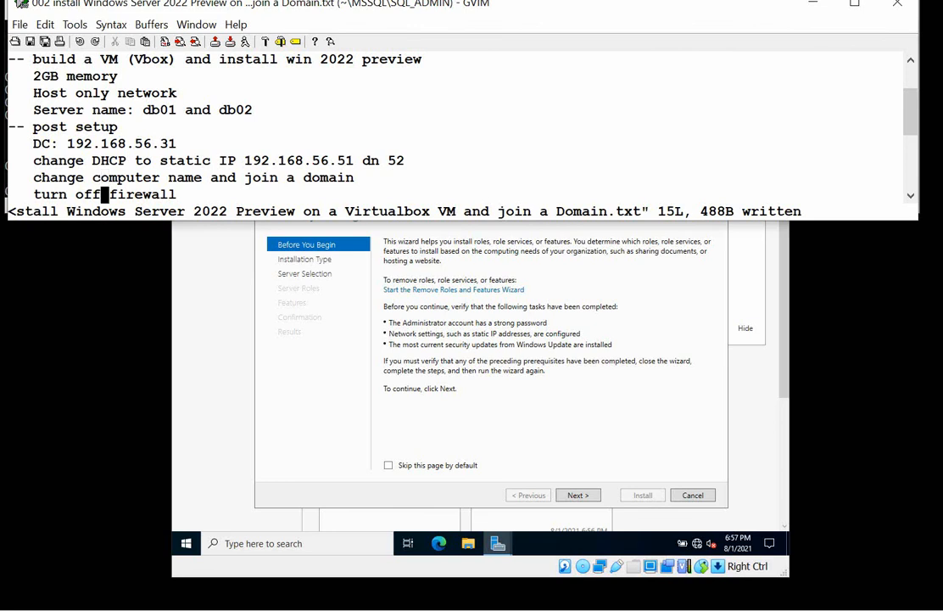
{"action": "key", "text": "Down"}
{"action": "key", "text": "Down"}
{"action": "key", "text": "Up"}
{"action": "key", "text": "Up"}
{"action": "key", "text": "Down"}
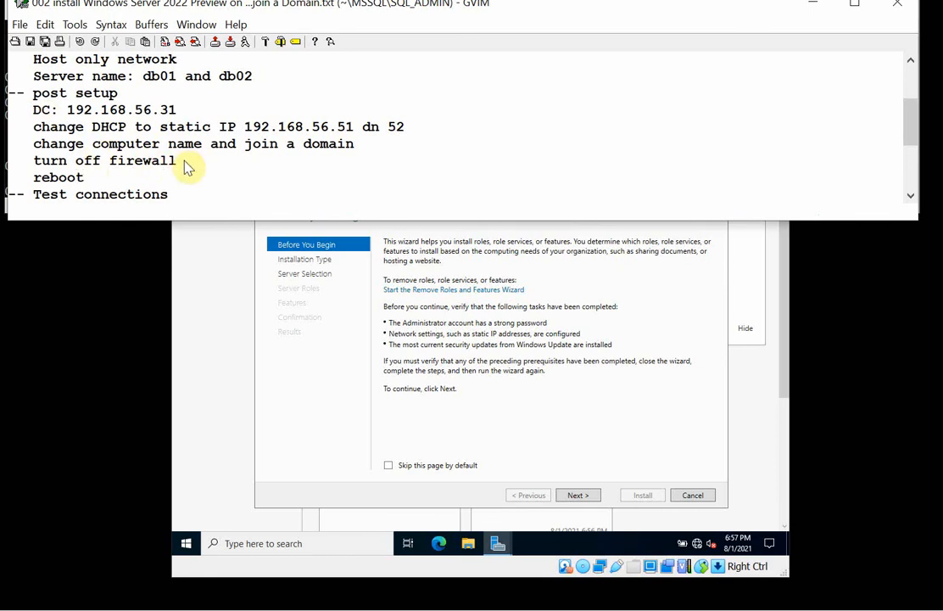
{"action": "key", "text": "o"}
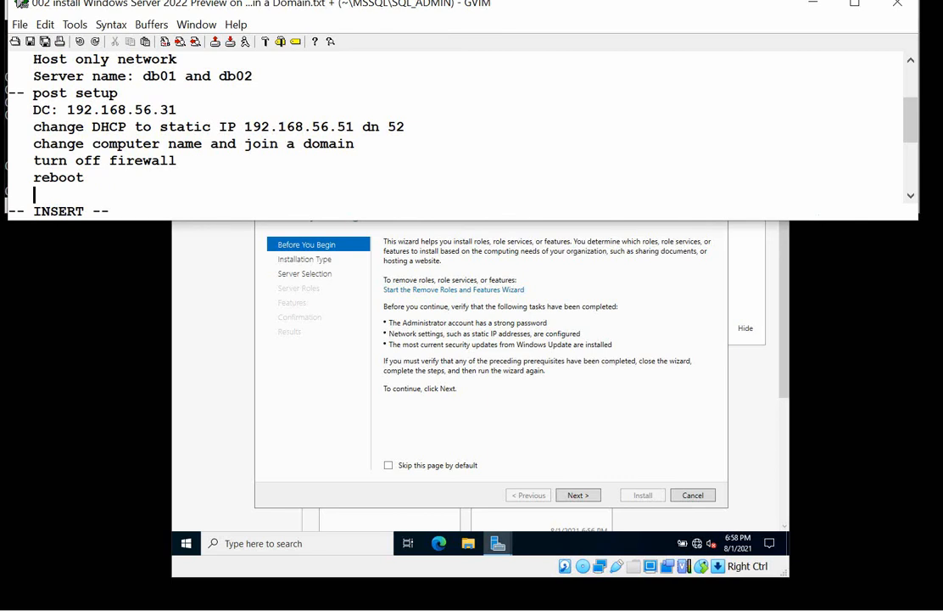
{"action": "type", "text": "enable fa"}
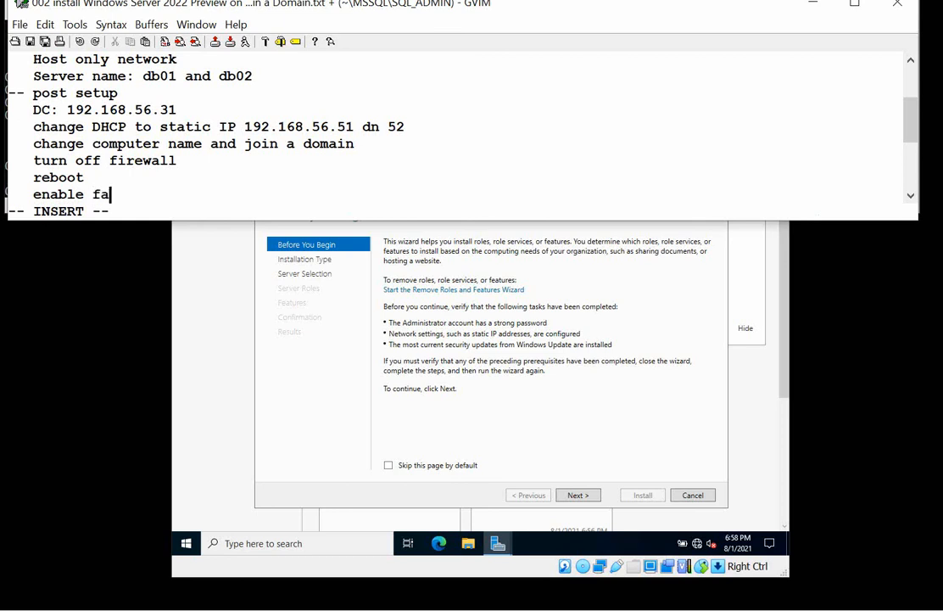
{"action": "type", "text": "ilover cluster"}
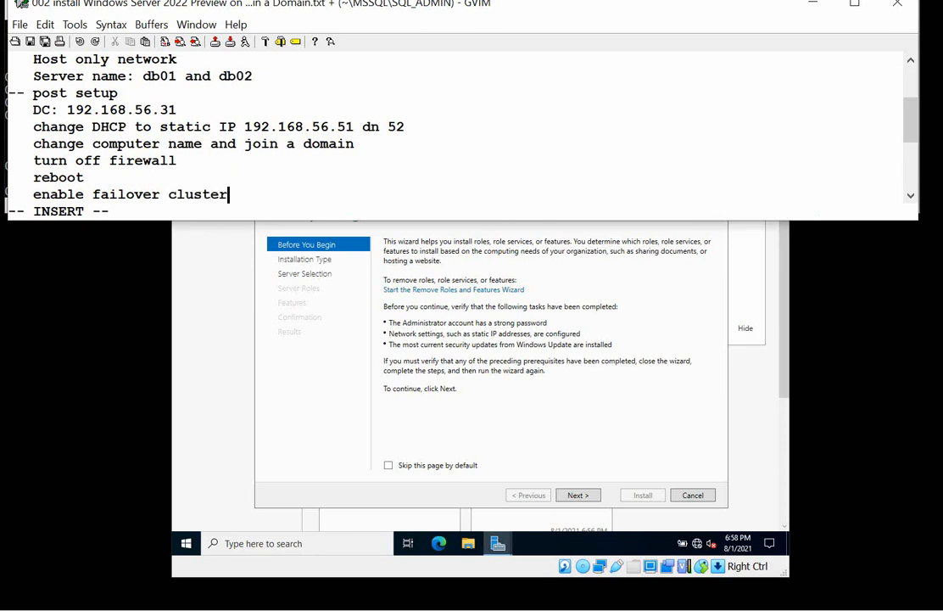
{"action": "type", "text": "ing fea"}
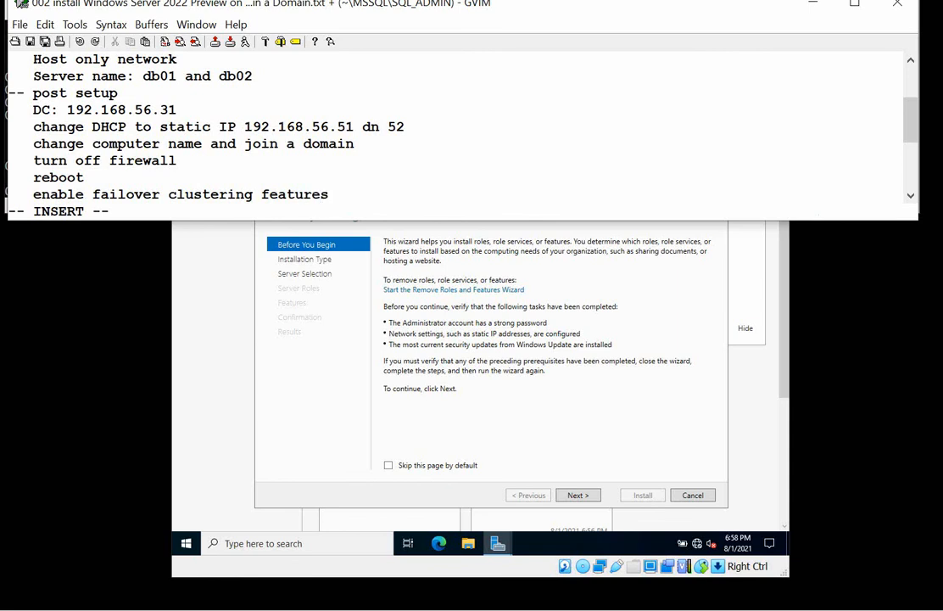
{"action": "type", "text": "tures"}
{"action": "left_click", "coordinate": [19, 24]}
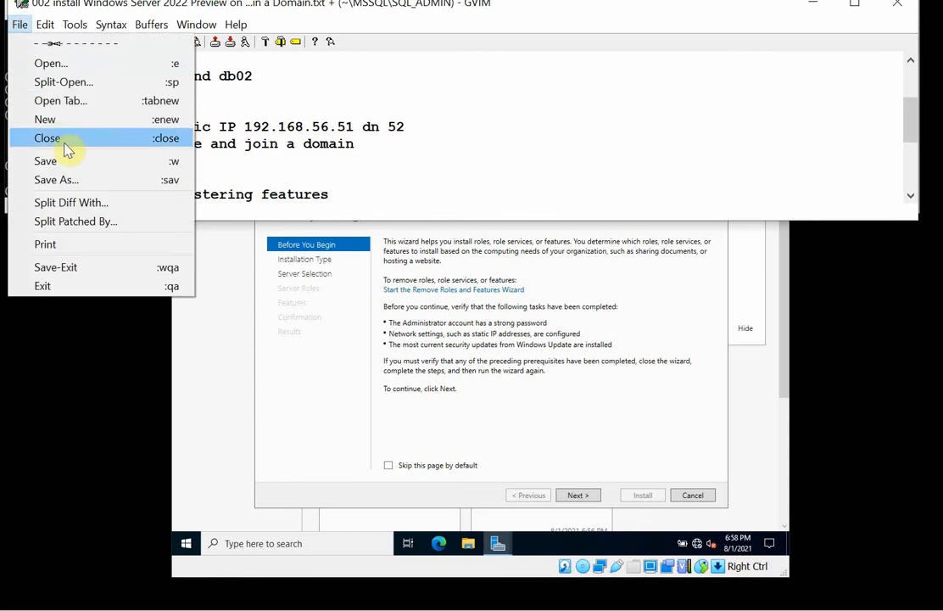
{"action": "left_click", "coordinate": [68, 161]}
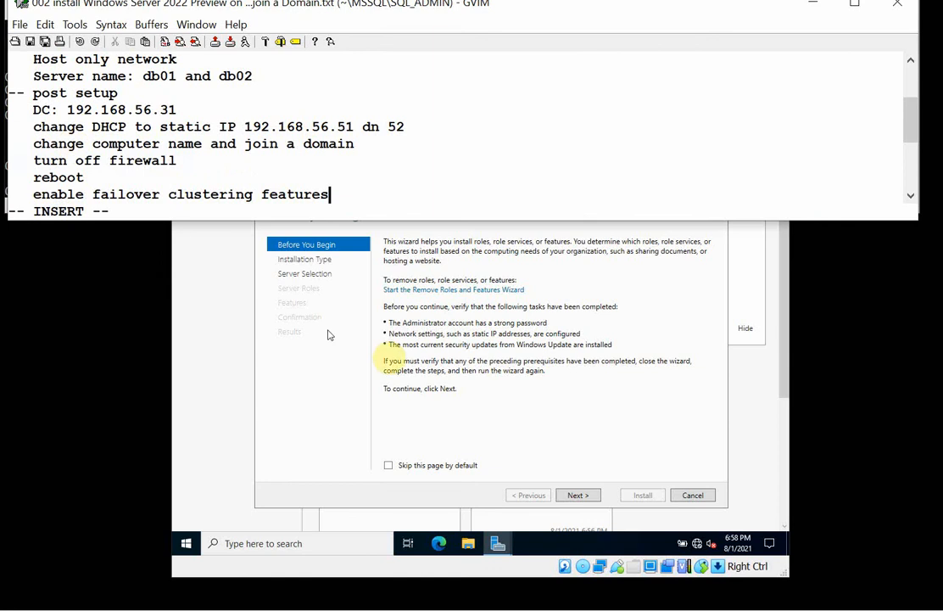
Return to db01's wizard and proceed to feature selection with a role-based or feature-based installation on db01.myhomelab.edu, adding no server roles.
{"action": "left_click", "coordinate": [432, 420]}
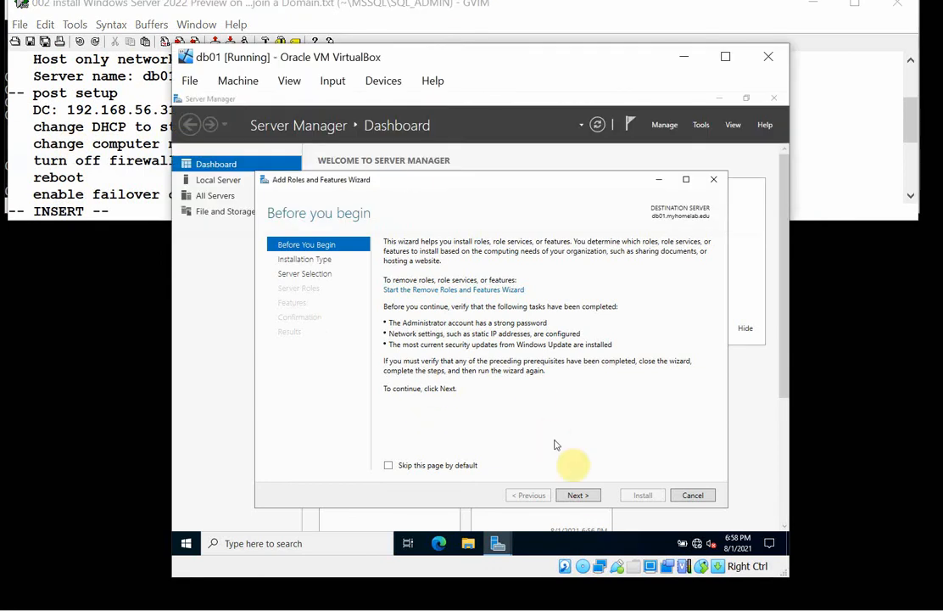
{"action": "left_click", "coordinate": [585, 496]}
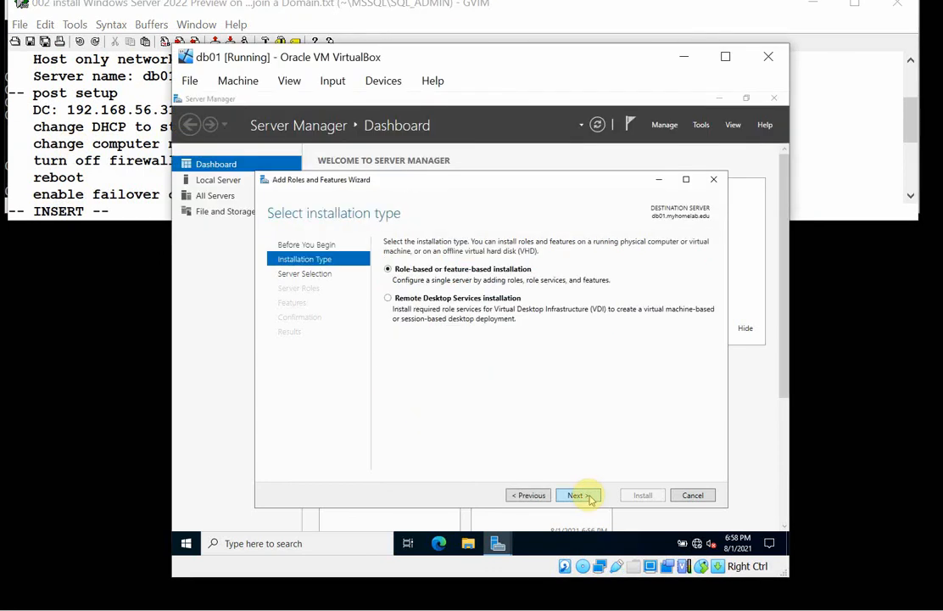
{"action": "left_click", "coordinate": [588, 497]}
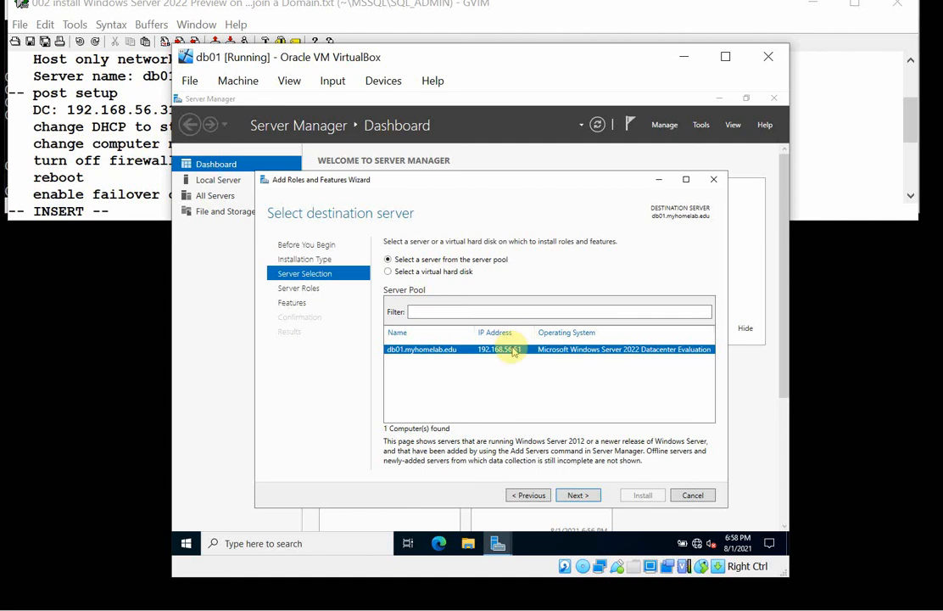
{"action": "left_click", "coordinate": [578, 494]}
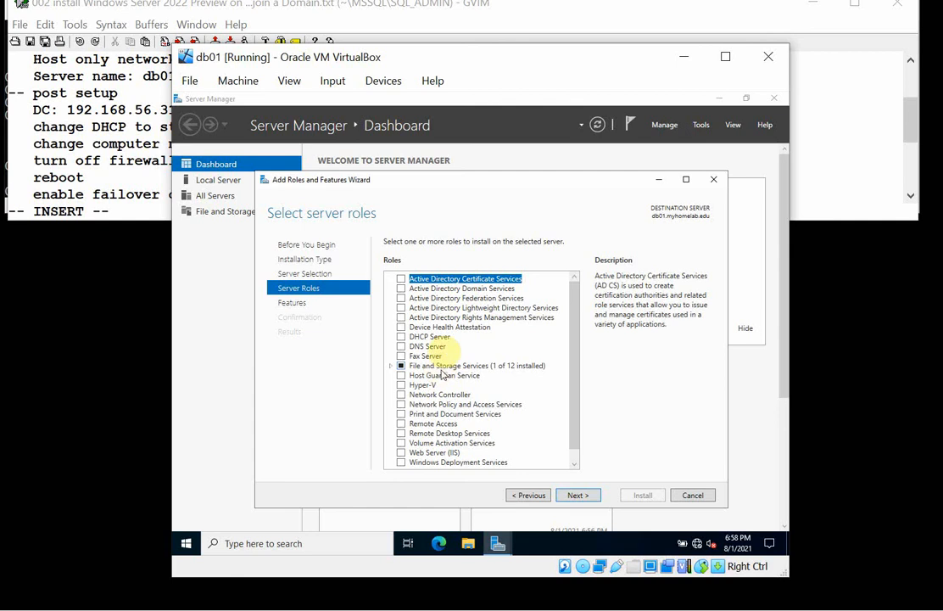
{"action": "left_click", "coordinate": [581, 498]}
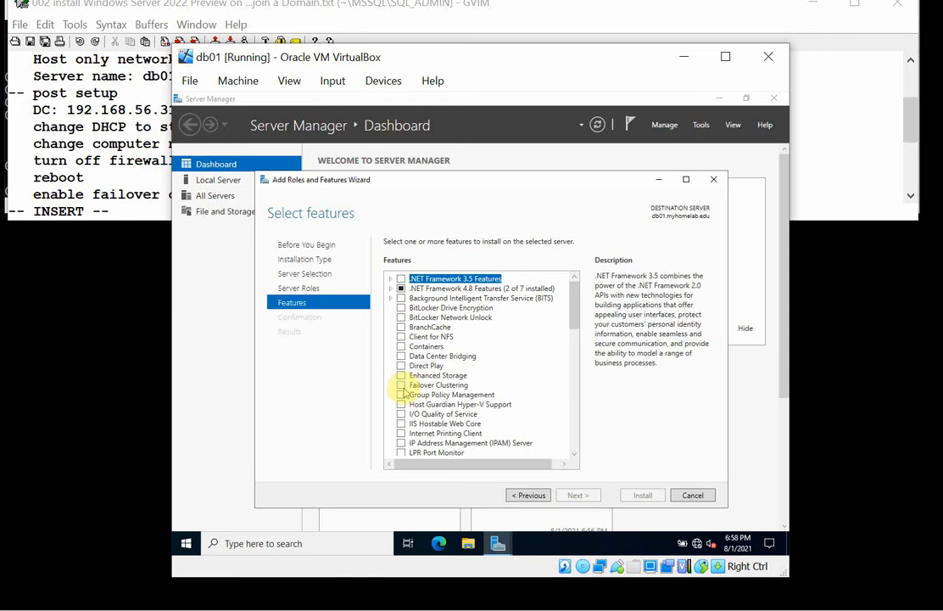
Select the Failover Clustering feature with its required management tools and start the installation on db01.
{"action": "left_click", "coordinate": [401, 384]}
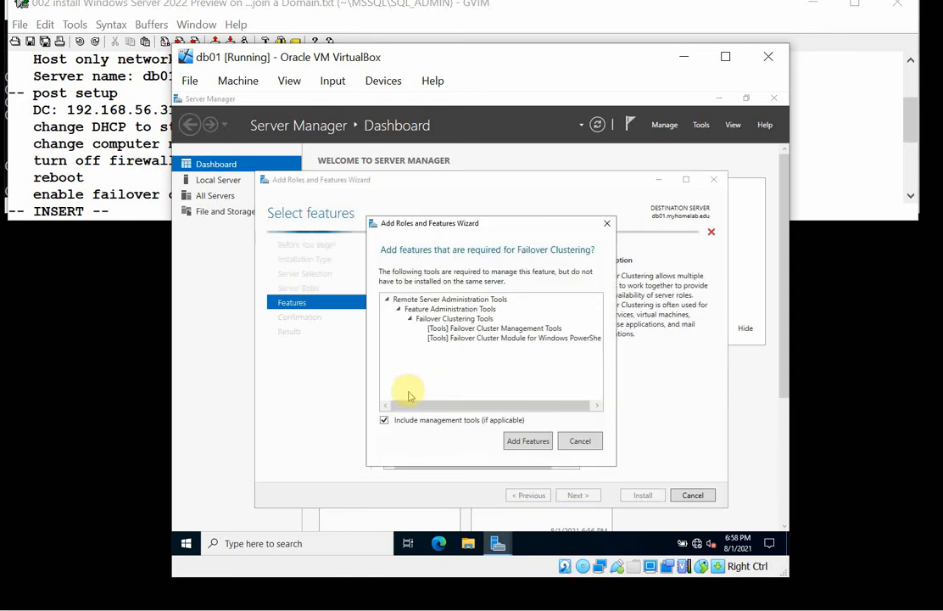
{"action": "left_click", "coordinate": [526, 441]}
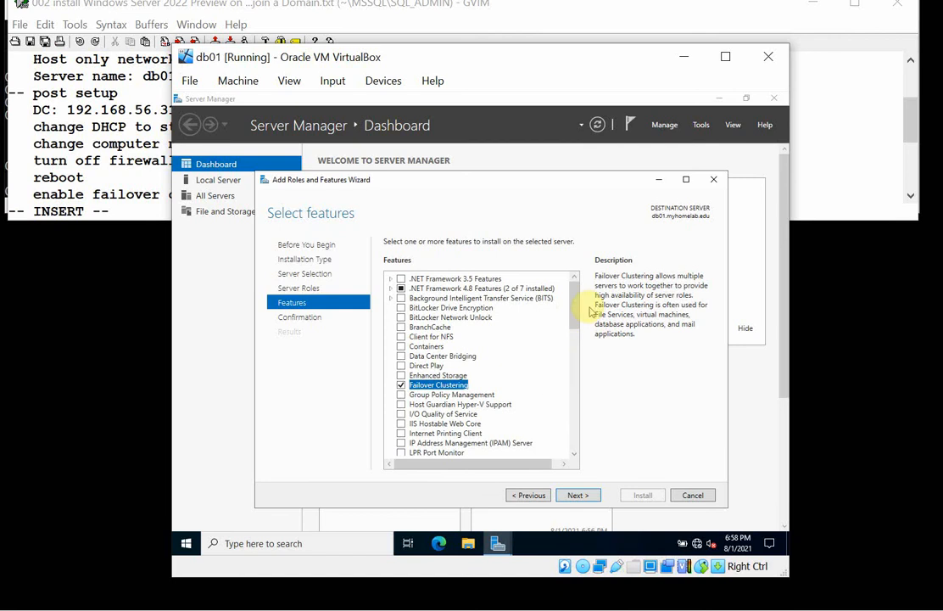
{"action": "scroll", "coordinate": [574, 344], "scroll_direction": "down", "scroll_amount": 4}
{"action": "left_click_drag", "start_coordinate": [574, 343], "coordinate": [574, 363]}
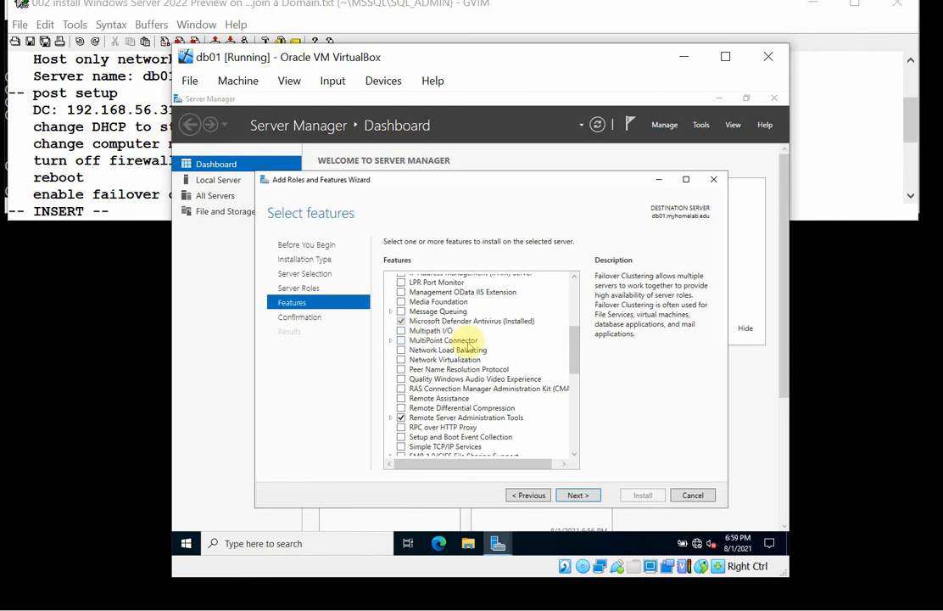
{"action": "left_click", "coordinate": [580, 496]}
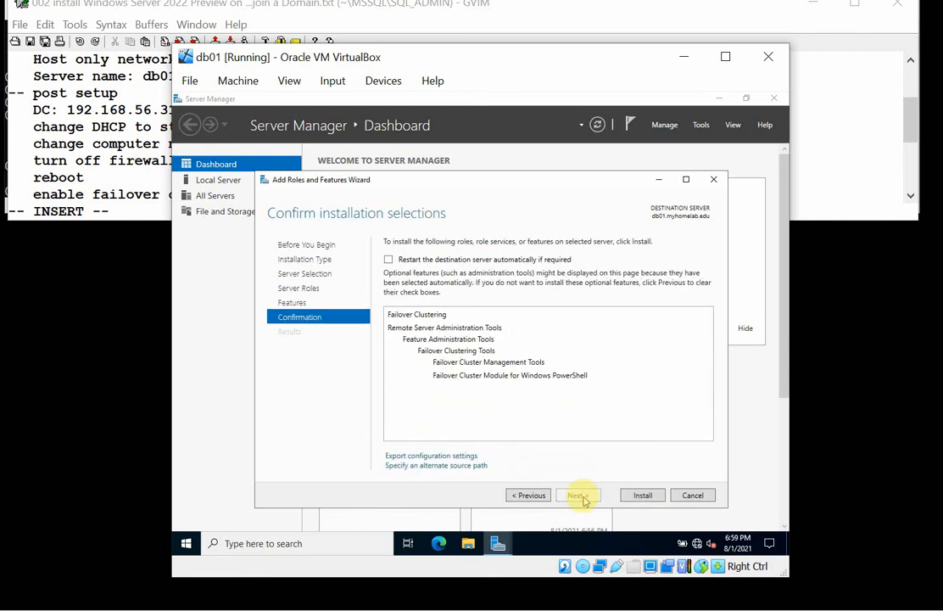
{"action": "left_click", "coordinate": [642, 496]}
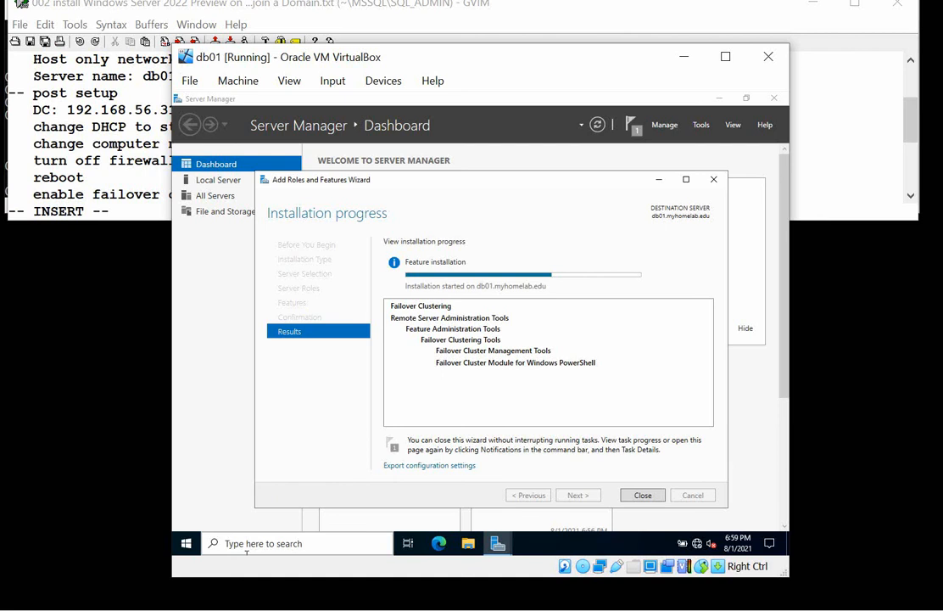
Switch to db202, start the Add Roles and Features Wizard from Server Manager, and choose a role-based or feature-based installation on db02.myhomelab.edu.
{"action": "mouse_move", "coordinate": [390, 604]}
{"action": "left_click", "coordinate": [495, 569]}
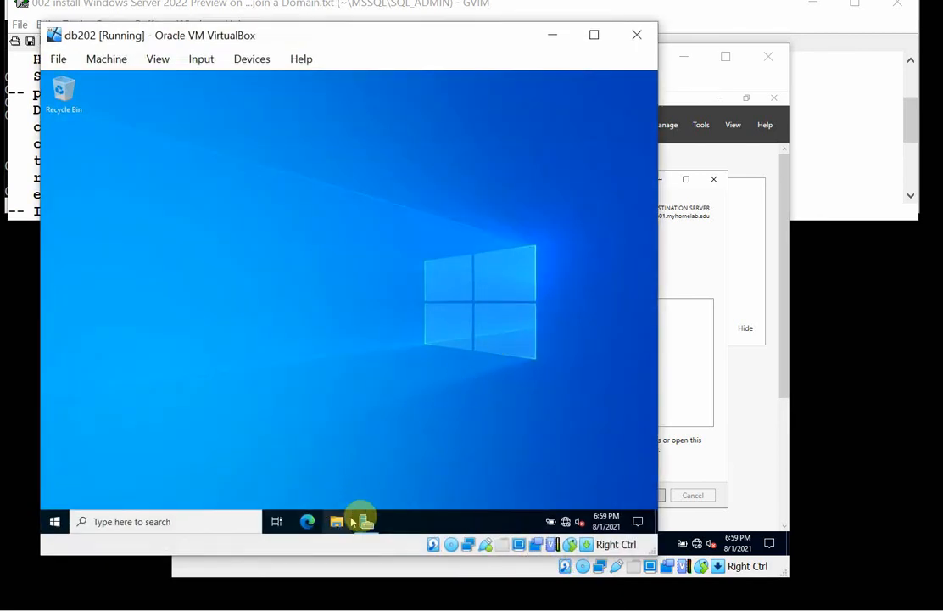
{"action": "left_click", "coordinate": [366, 520]}
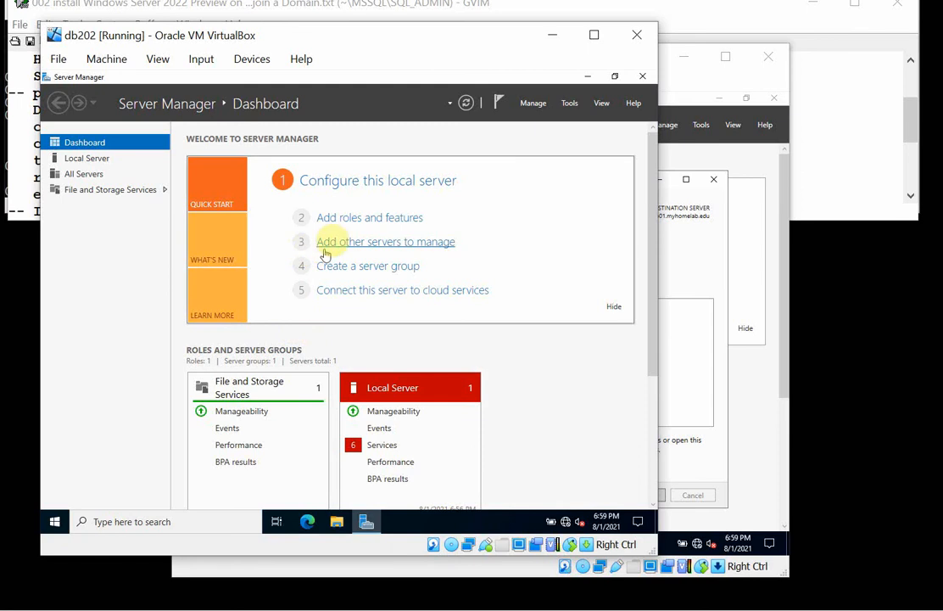
{"action": "left_click", "coordinate": [354, 219]}
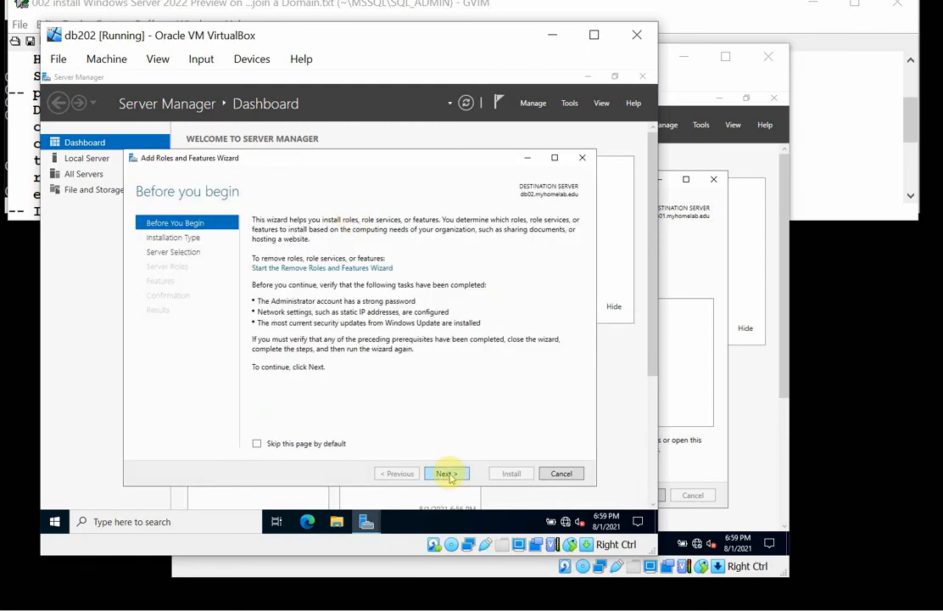
{"action": "left_click", "coordinate": [448, 475]}
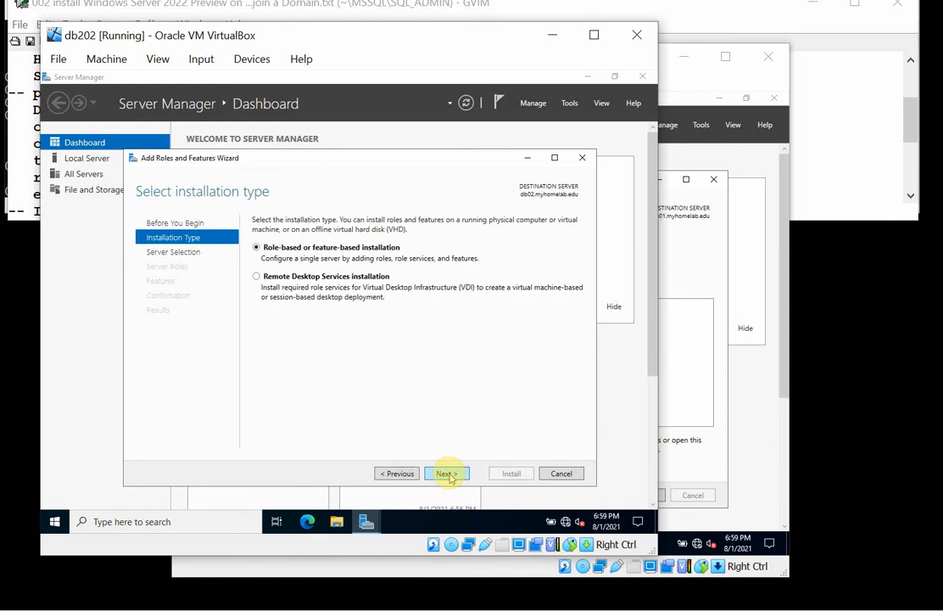
{"action": "left_click", "coordinate": [449, 473]}
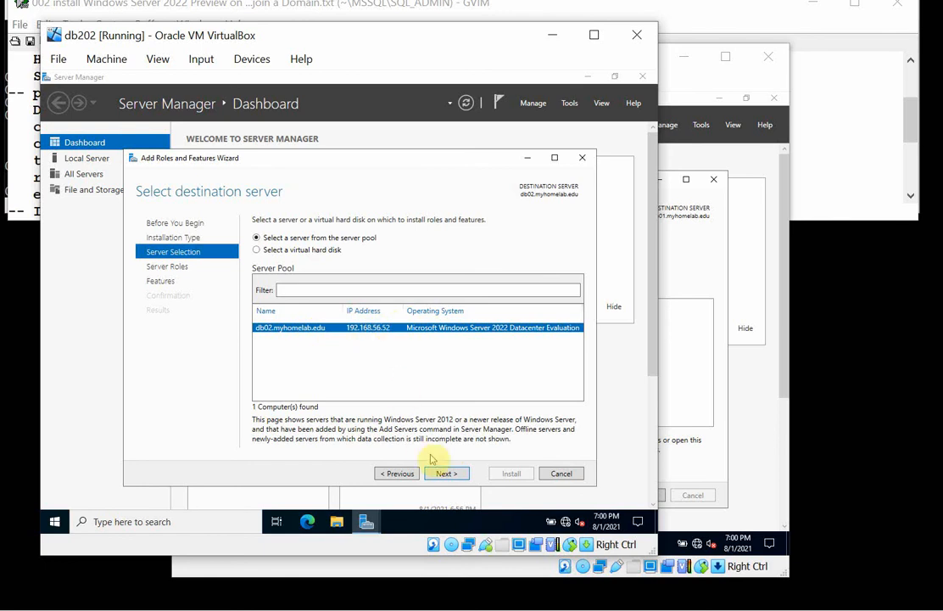
{"action": "left_click", "coordinate": [446, 472]}
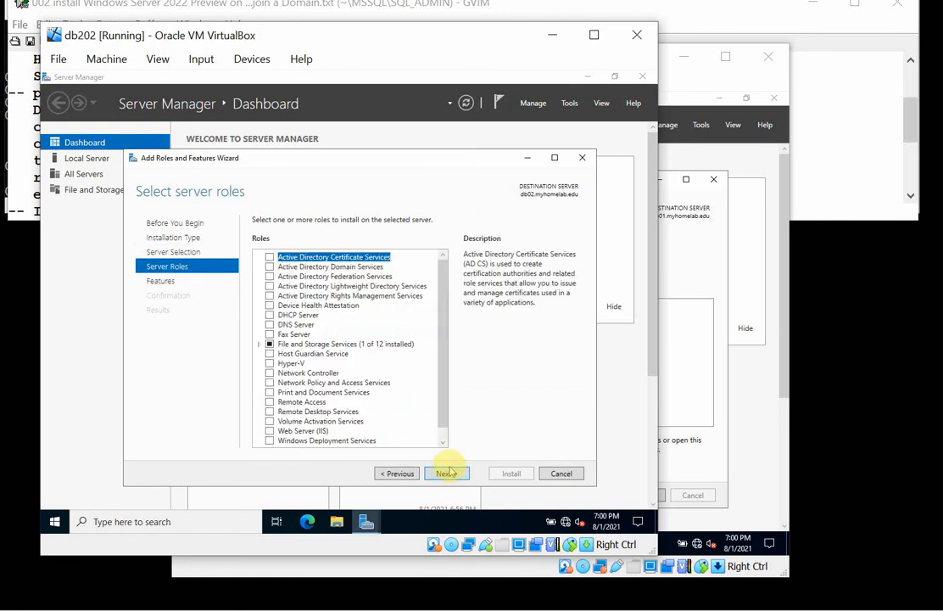
Add no server roles, select Failover Clustering with its required management tools, and start the installation on db02.myhomelab.edu.
{"action": "left_click", "coordinate": [447, 473]}
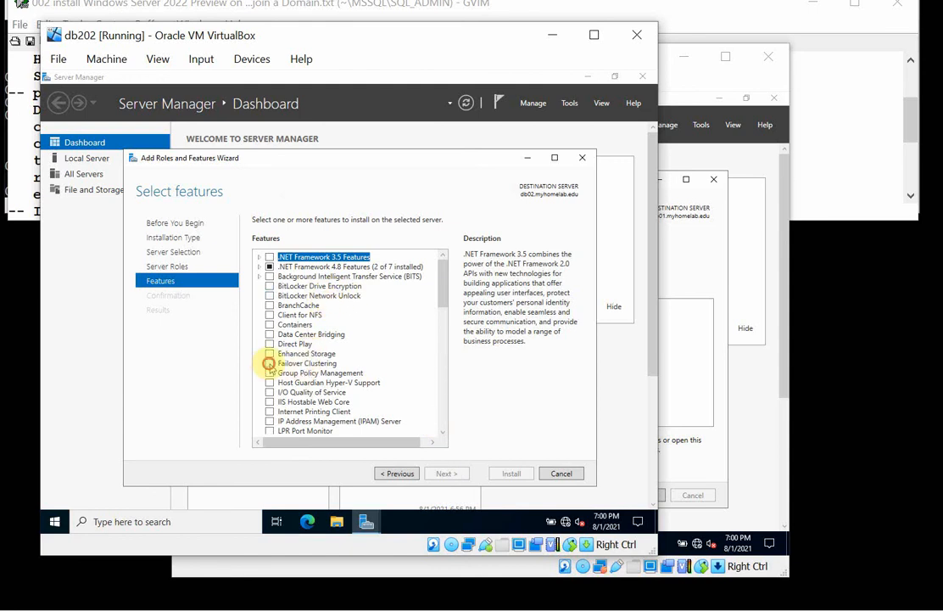
{"action": "left_click", "coordinate": [269, 363]}
{"action": "left_click", "coordinate": [381, 416]}
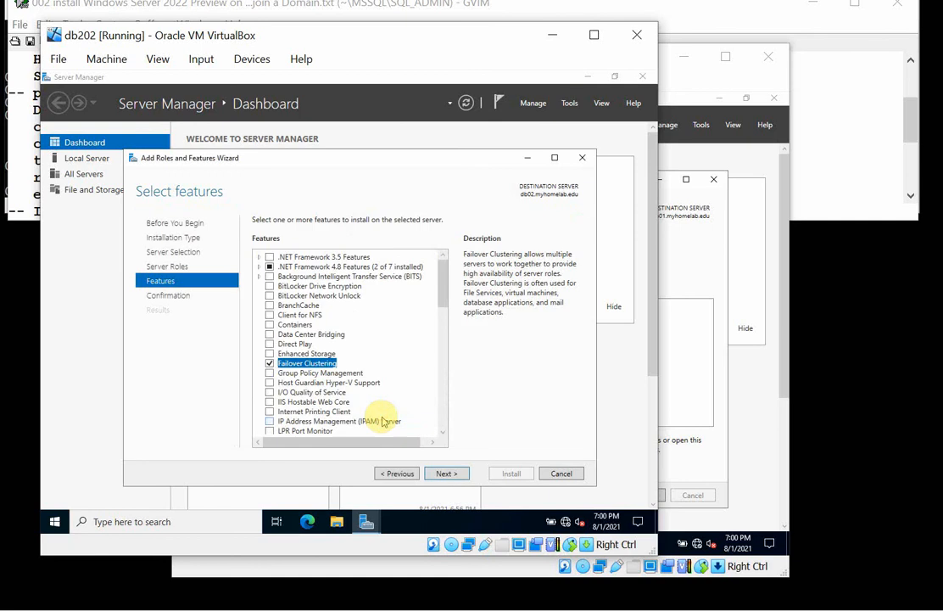
{"action": "left_click", "coordinate": [446, 473]}
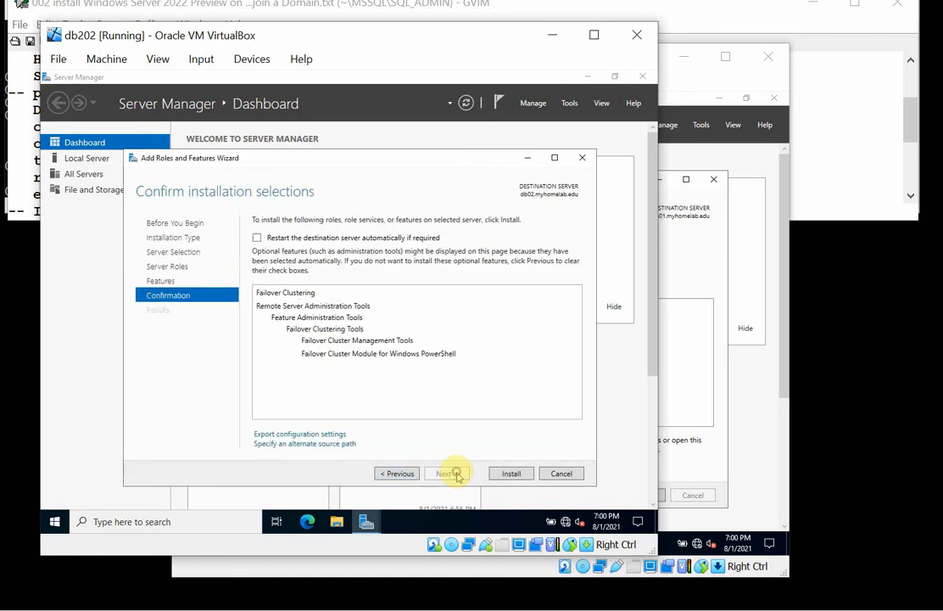
{"action": "left_click", "coordinate": [512, 474]}
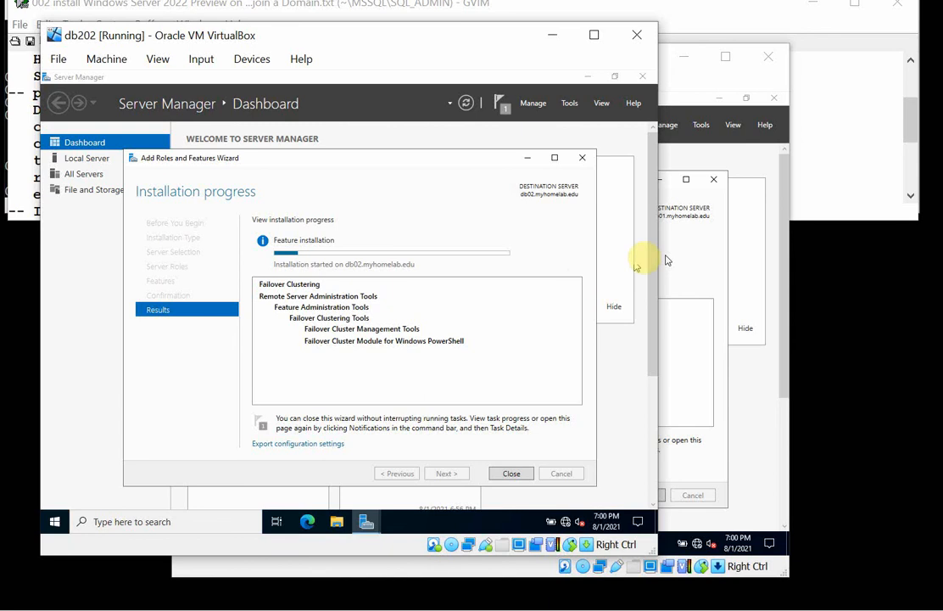
Minimize the db202, db01 and GVIM windows and advance the Command Prompt to an empty prompt with blank lines.
{"action": "left_click", "coordinate": [552, 39]}
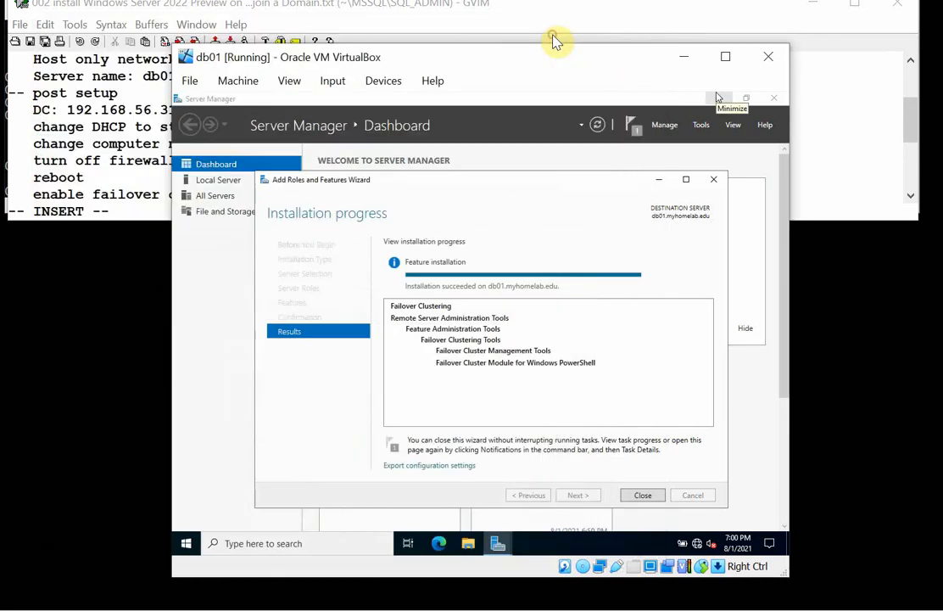
{"action": "left_click", "coordinate": [684, 55]}
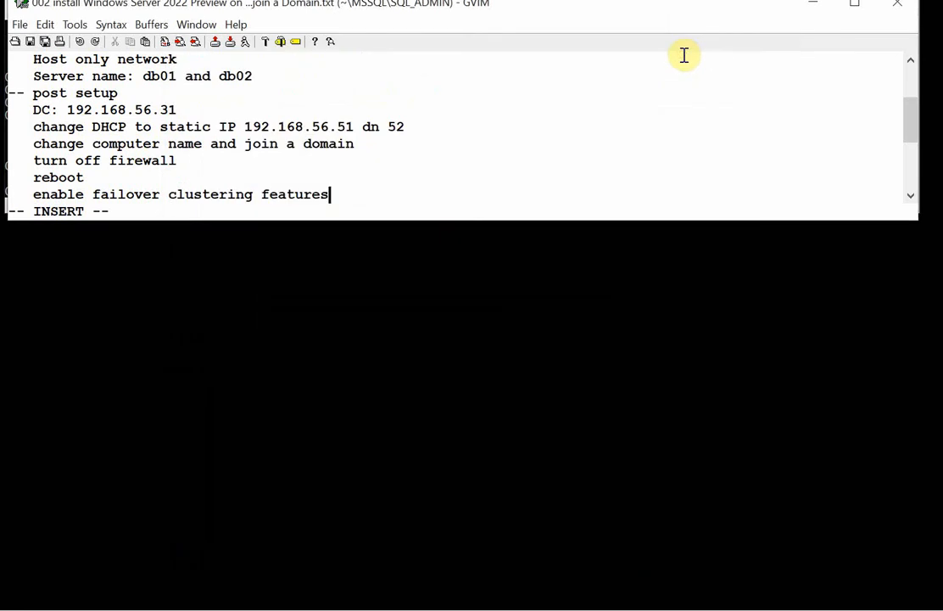
{"action": "left_click", "coordinate": [817, 12]}
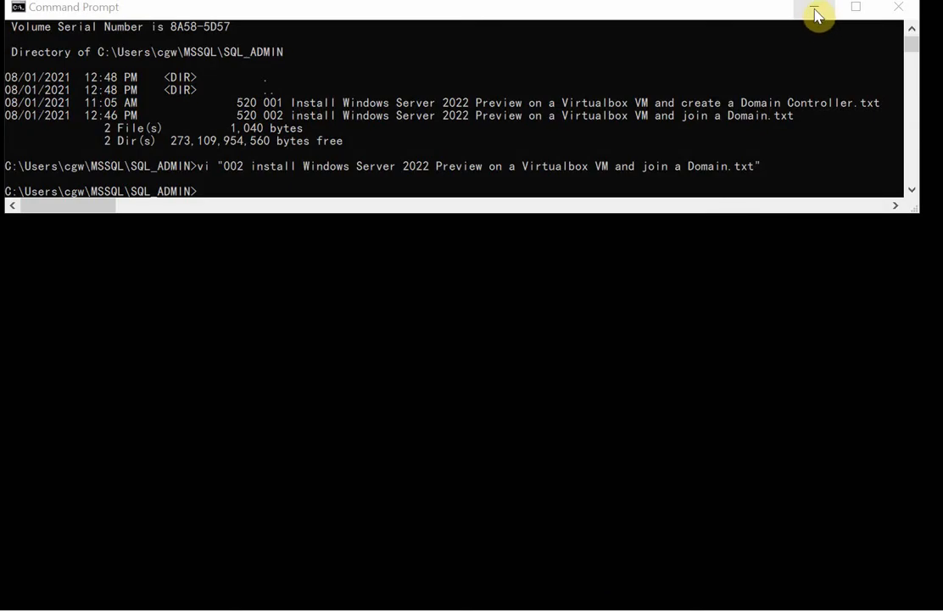
{"action": "left_click", "coordinate": [816, 9]}
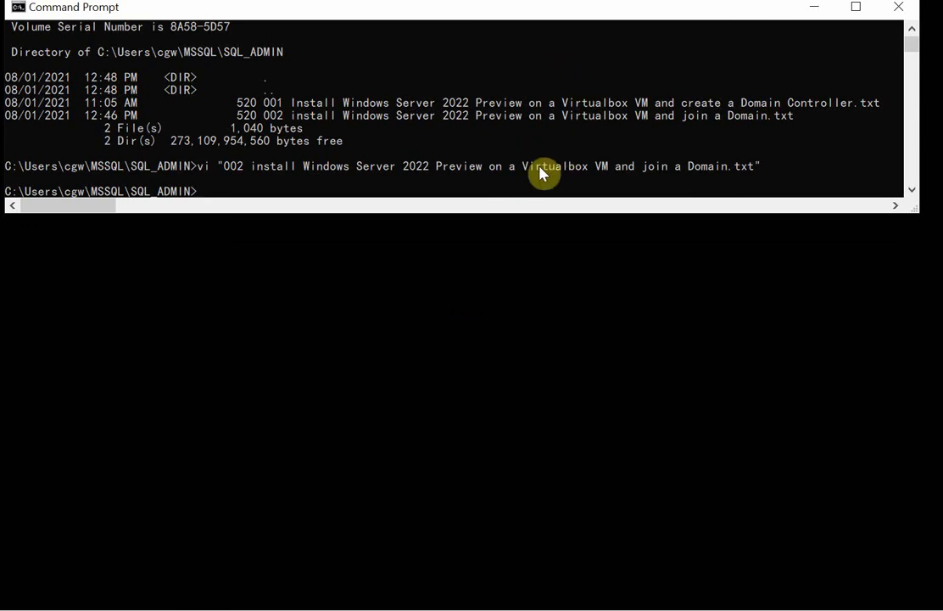
{"action": "key", "text": "Return"}
{"action": "key", "text": "Return"}
{"action": "key", "text": "Return"}
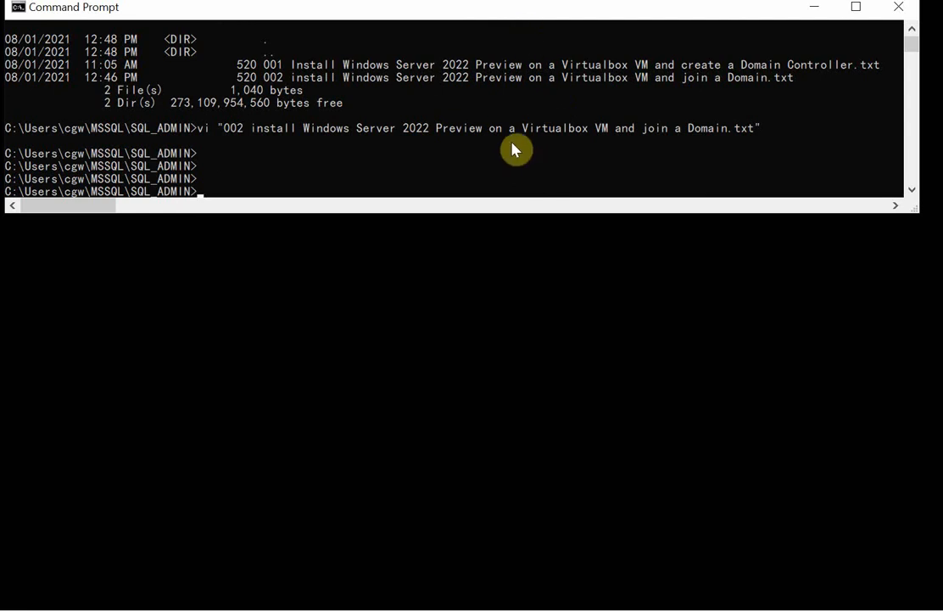
{"action": "key", "text": "Return"}
{"action": "key", "text": "Return"}
{"action": "key", "text": "Return"}
{"action": "key", "text": "Return"}
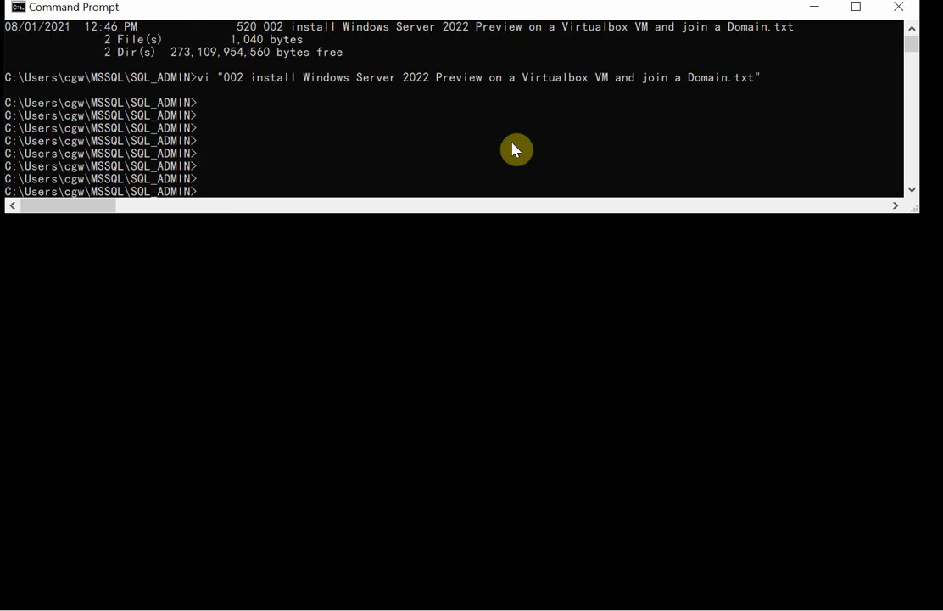
{"action": "key", "text": "Return"}
{"action": "key", "text": "Return"}
{"action": "key", "text": "Return"}
{"action": "key", "text": "Return"}
{"action": "key", "text": "Return"}
{"action": "key", "text": "Return"}
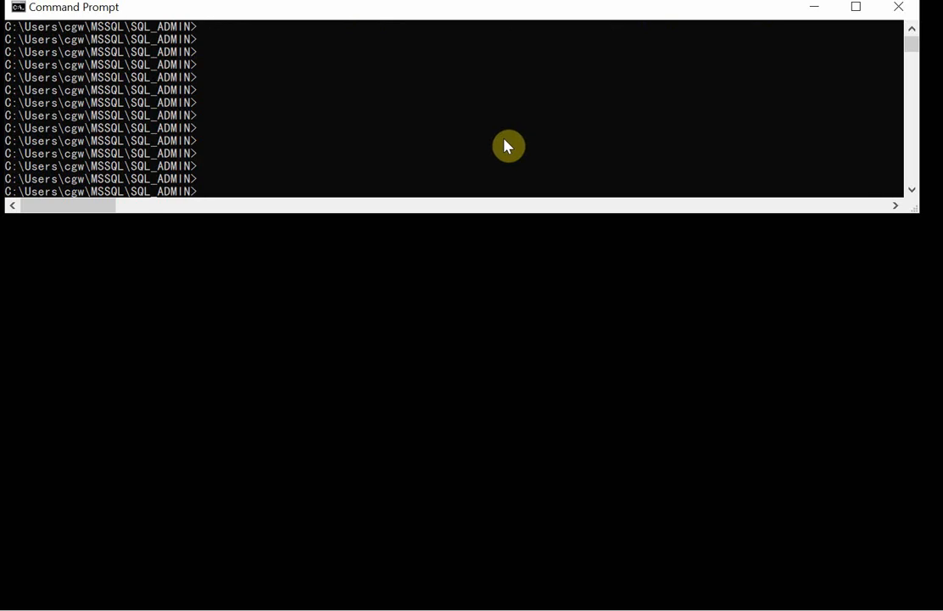
Ping dc22 from the Command Prompt to check that it can be reached.
{"action": "type", "text": "ping 10"}
{"action": "key", "text": "BackSpace"}
{"action": "type", "text": "9"}
{"action": "key", "text": "BackSpace"}
{"action": "key", "text": "BackSpace"}
{"action": "key", "text": "BackSpace"}
{"action": "key", "text": "BackSpace"}
{"action": "type", "text": "dc22"}
{"action": "key", "text": "Return"}
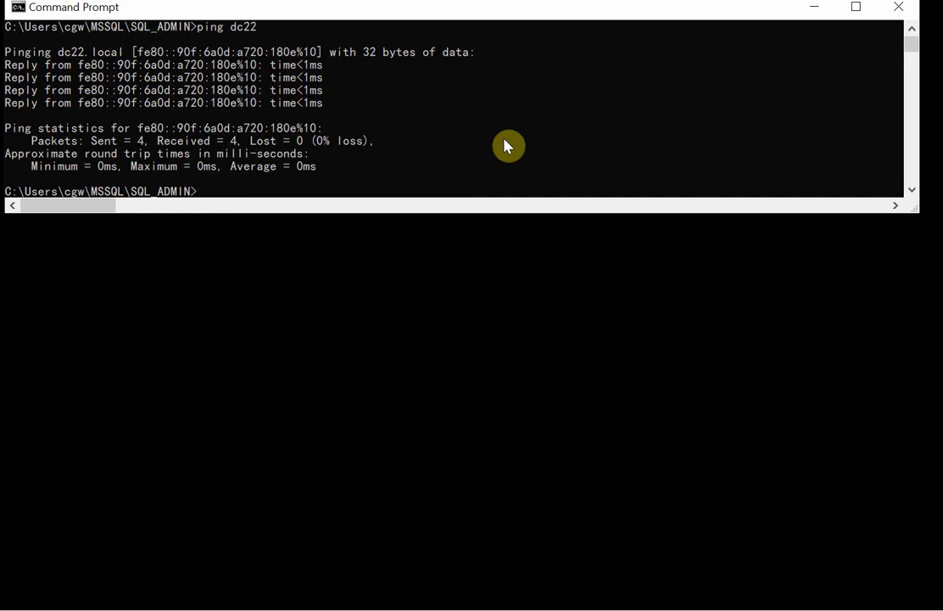
Start a Remote Desktop connection to the domain controller with the command mstsc -v dc22.
{"action": "type", "text": "mstsc -v db"}
{"action": "key", "text": "BackSpace"}
{"action": "type", "text": "c22"}
{"action": "key", "text": "Return"}
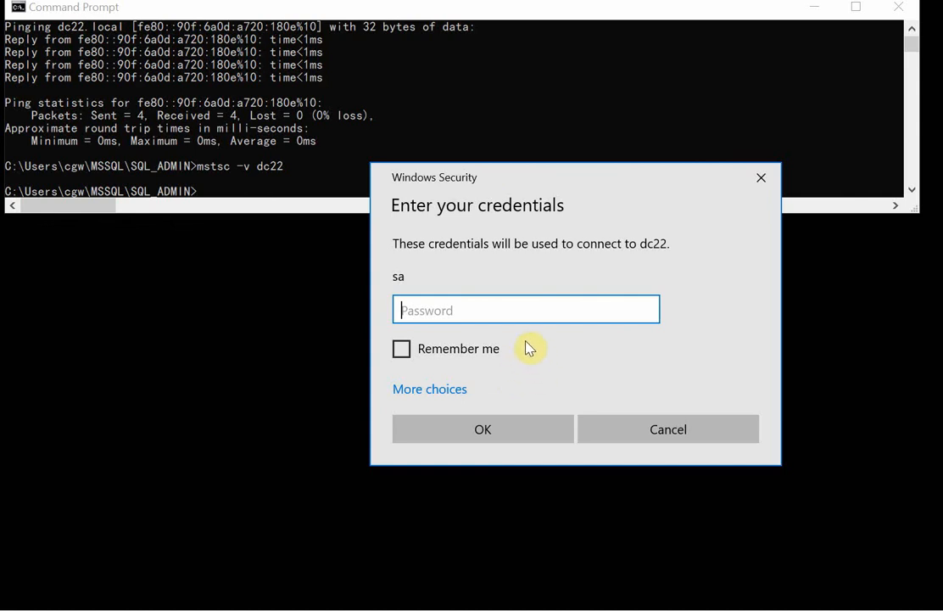
Enter the account password to sign in to dc22, and close the Remote Desktop session after viewing its desktop.
{"action": "type", "text": "************"}
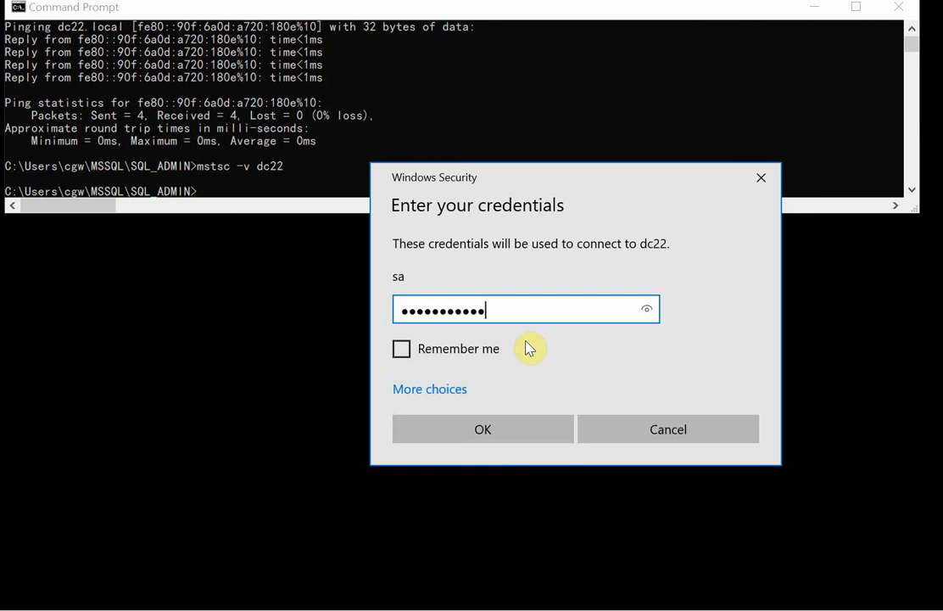
{"action": "left_click", "coordinate": [532, 431]}
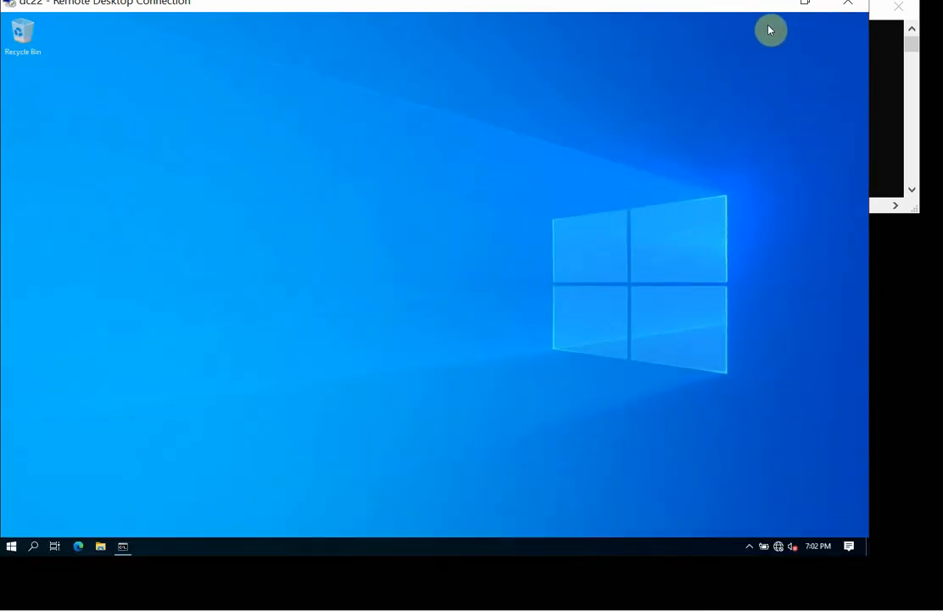
{"action": "left_click", "coordinate": [847, 11]}
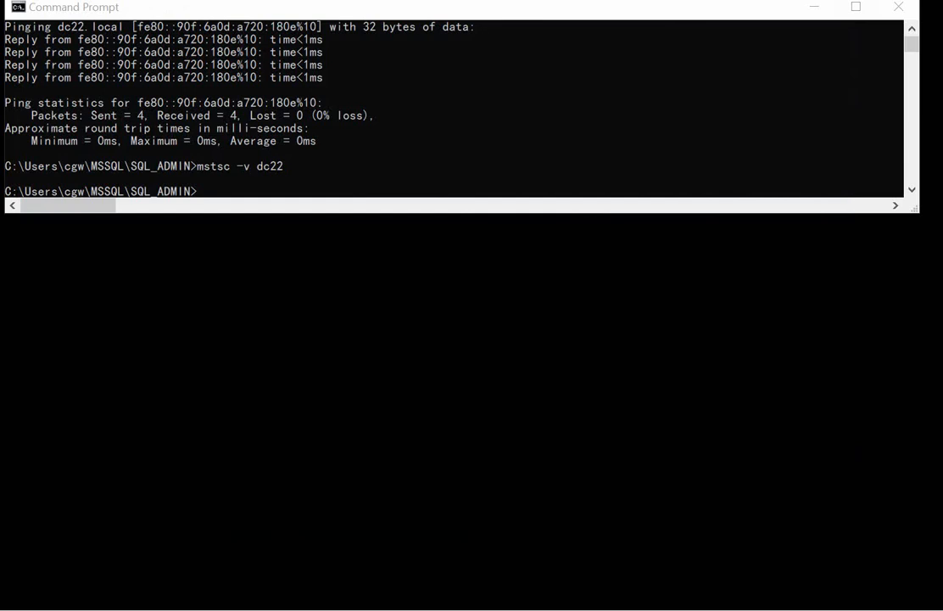
Switch to the db01 virtual machine and close its completed Add Roles and Features Wizard.
{"action": "mouse_move", "coordinate": [387, 609]}
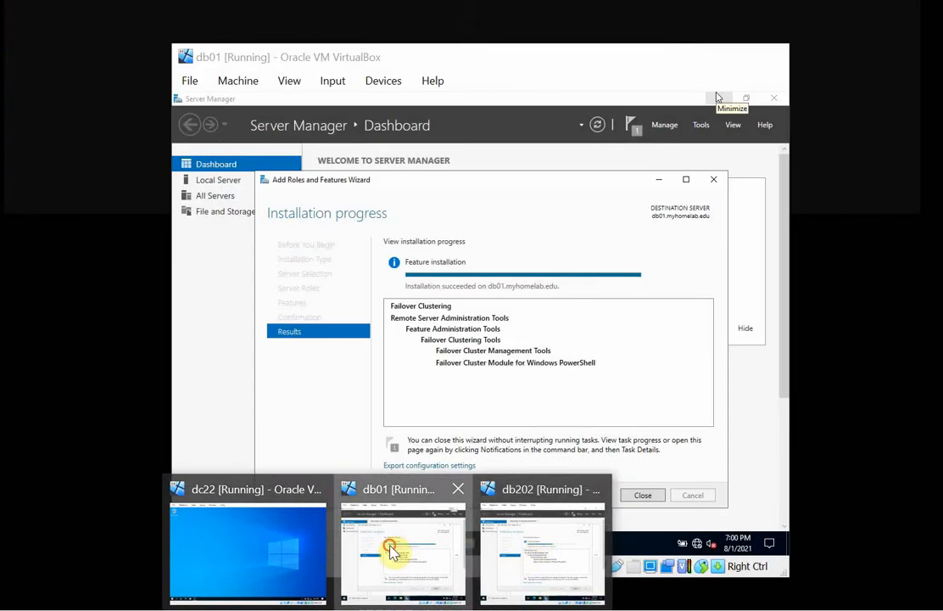
{"action": "left_click", "coordinate": [394, 544]}
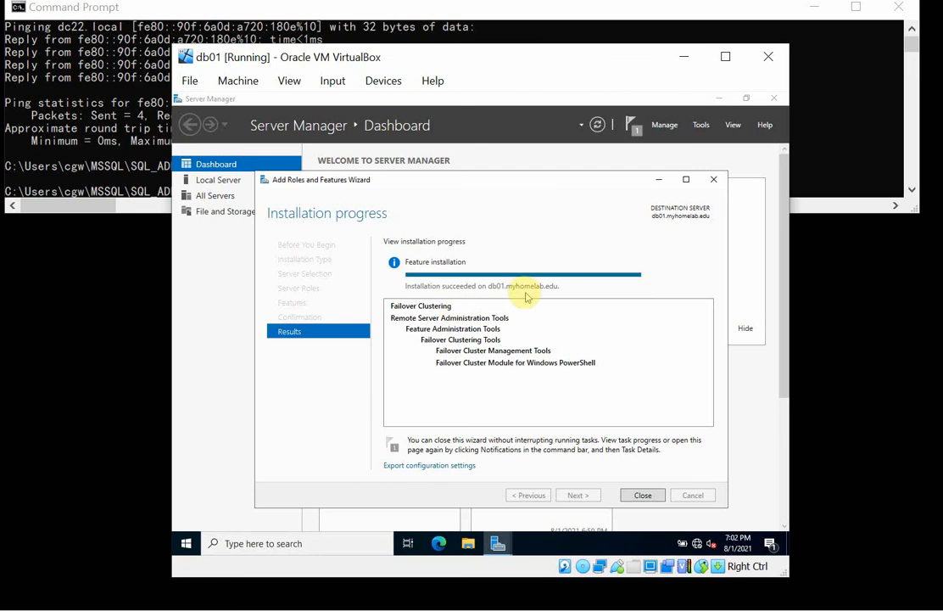
{"action": "left_click", "coordinate": [643, 495]}
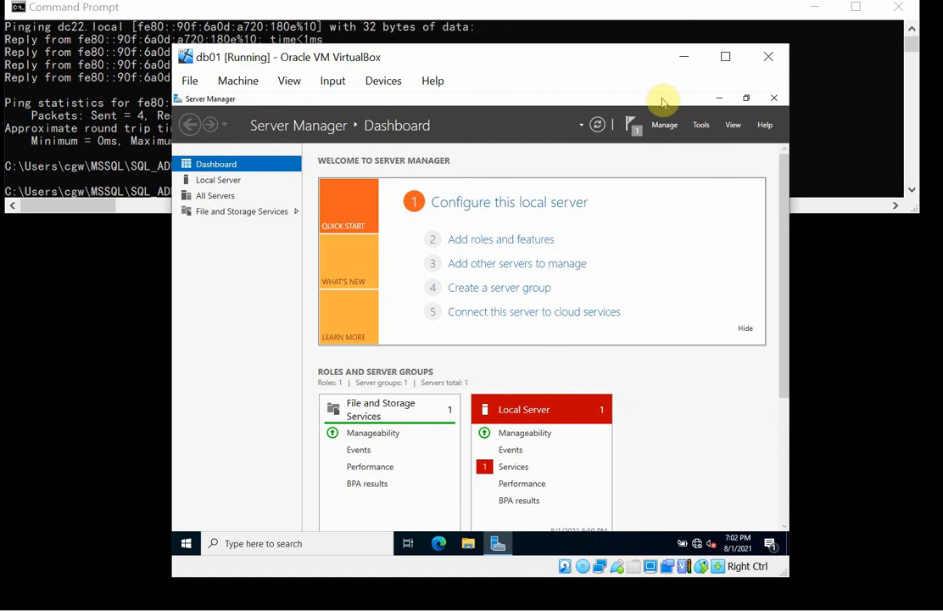
Open Failover Cluster Manager on db01 and dismiss the Windows Admin Center message, choosing not to show it again.
{"action": "left_click", "coordinate": [700, 126]}
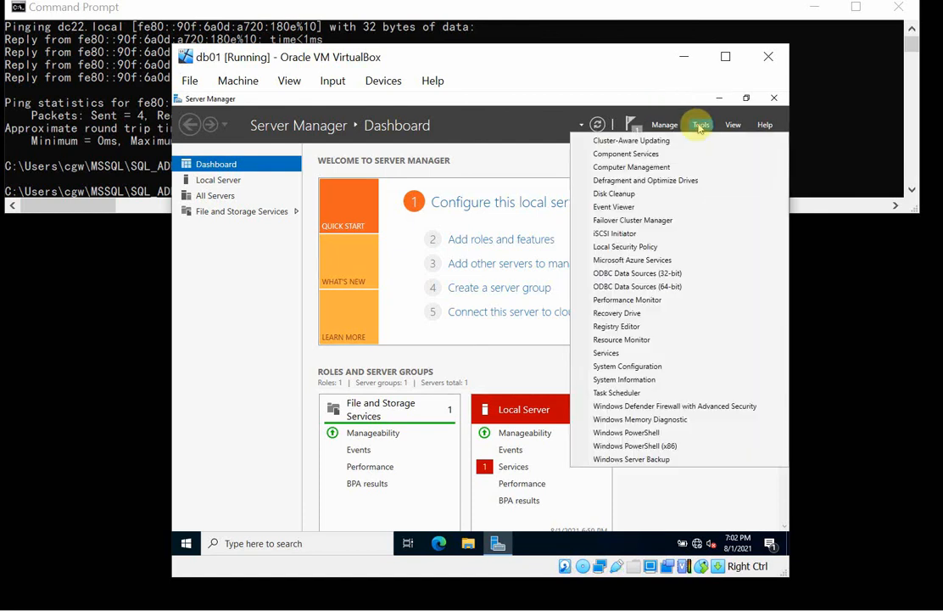
{"action": "left_click", "coordinate": [658, 219]}
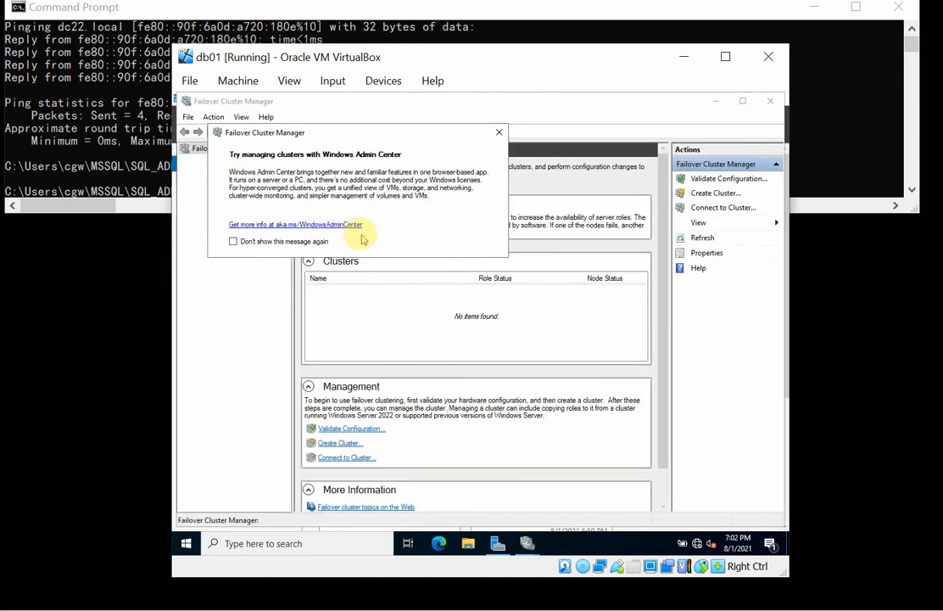
{"action": "left_click", "coordinate": [234, 243]}
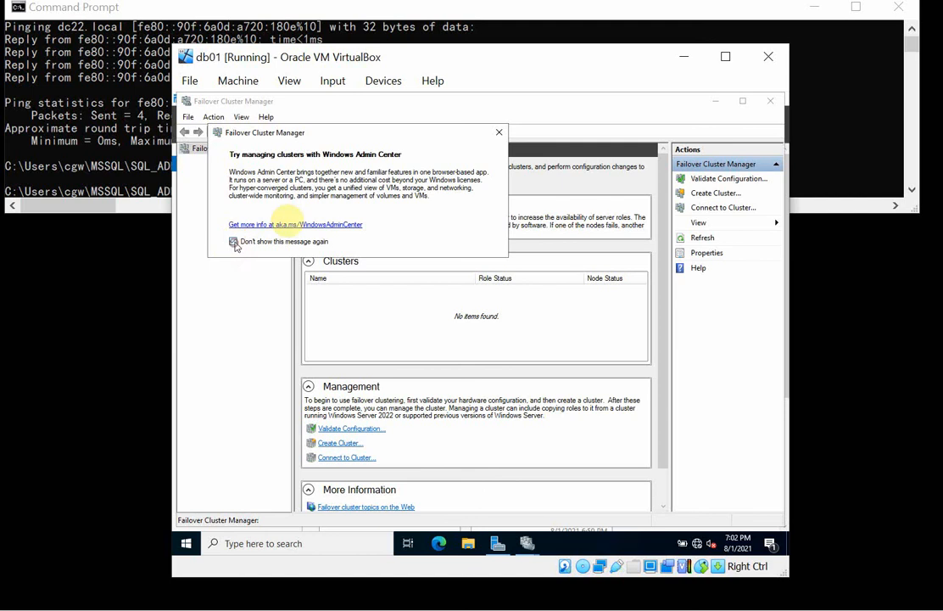
{"action": "left_click", "coordinate": [500, 136]}
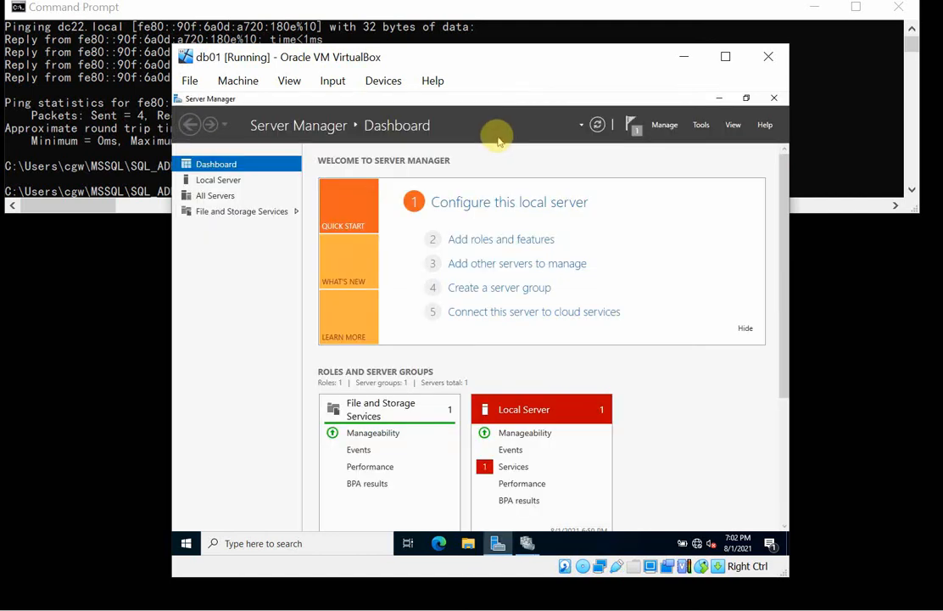
Close Server Manager on db01, and open the Create Cluster Wizard for a look before cancelling it.
{"action": "left_click", "coordinate": [773, 99]}
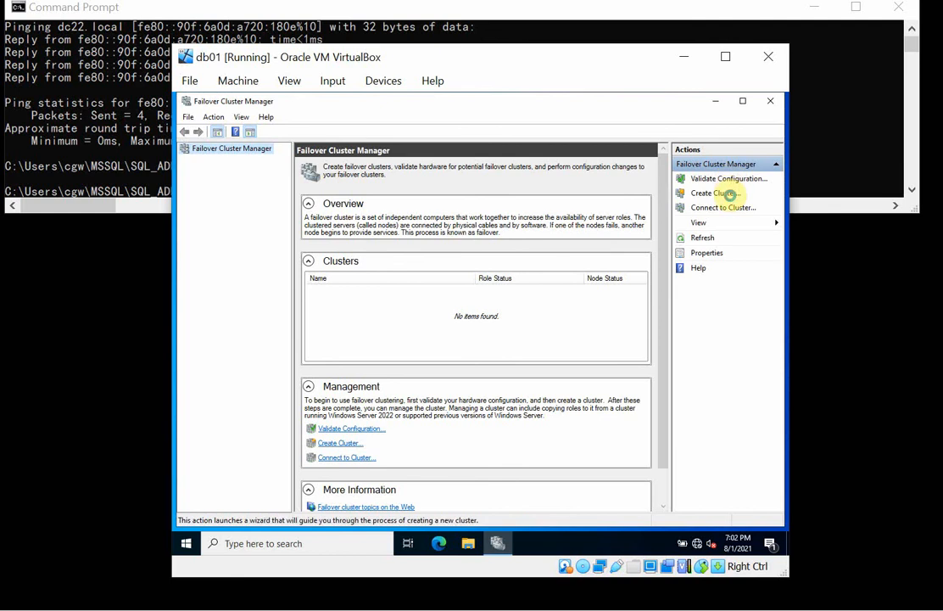
{"action": "left_click", "coordinate": [727, 195]}
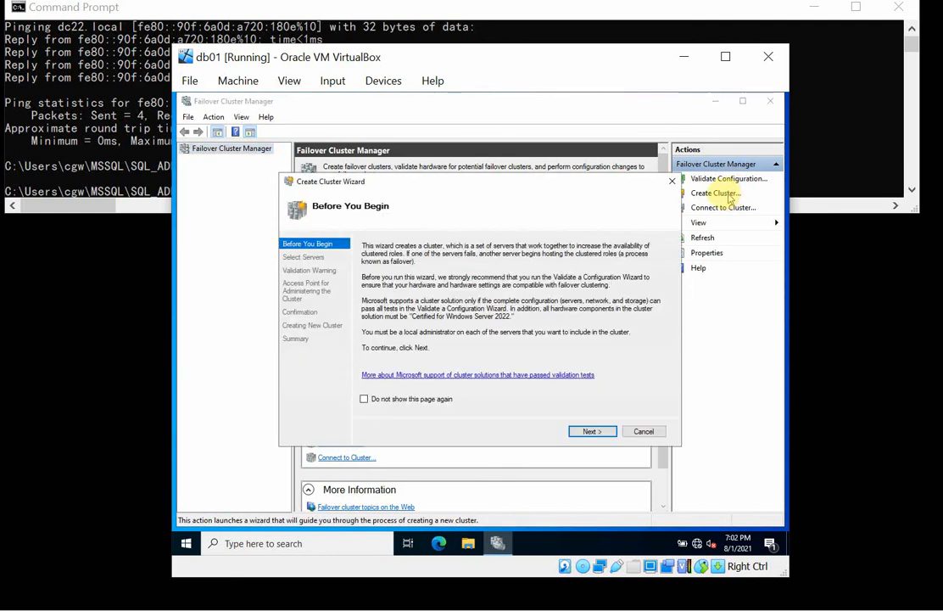
{"action": "left_click", "coordinate": [643, 432]}
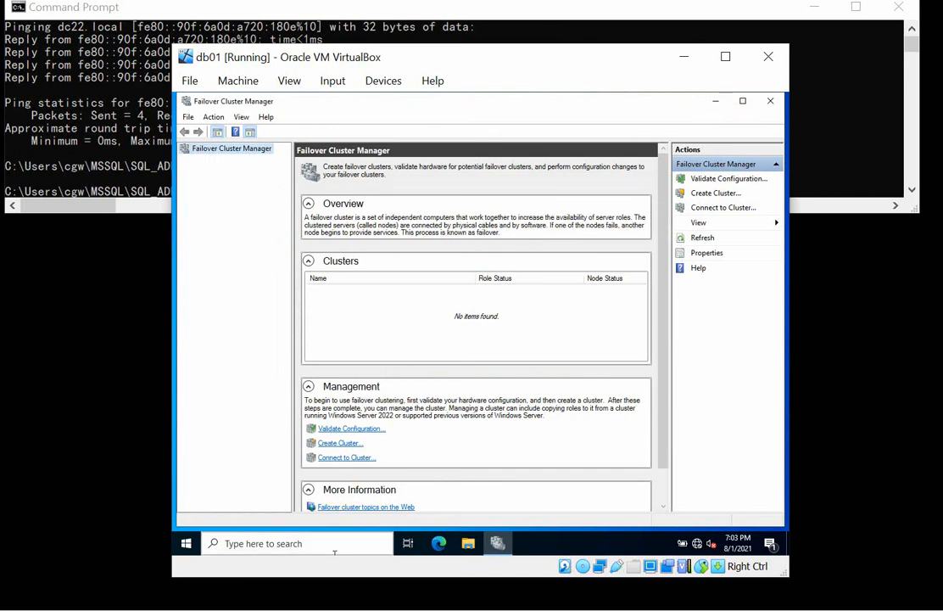
Switch to the db202 virtual machine and close its Add Roles and Features Wizard once the installation is complete.
{"action": "mouse_move", "coordinate": [336, 607]}
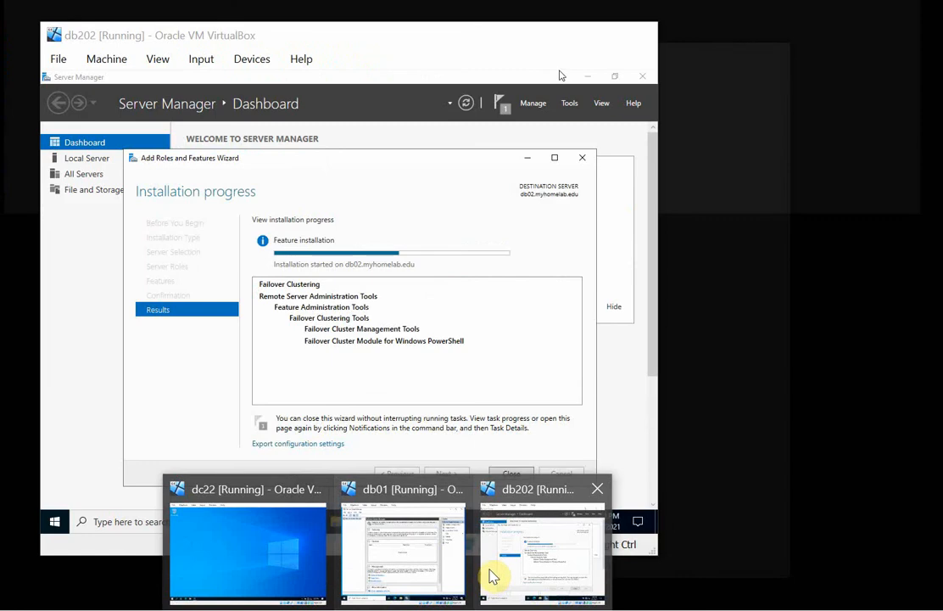
{"action": "left_click", "coordinate": [501, 563]}
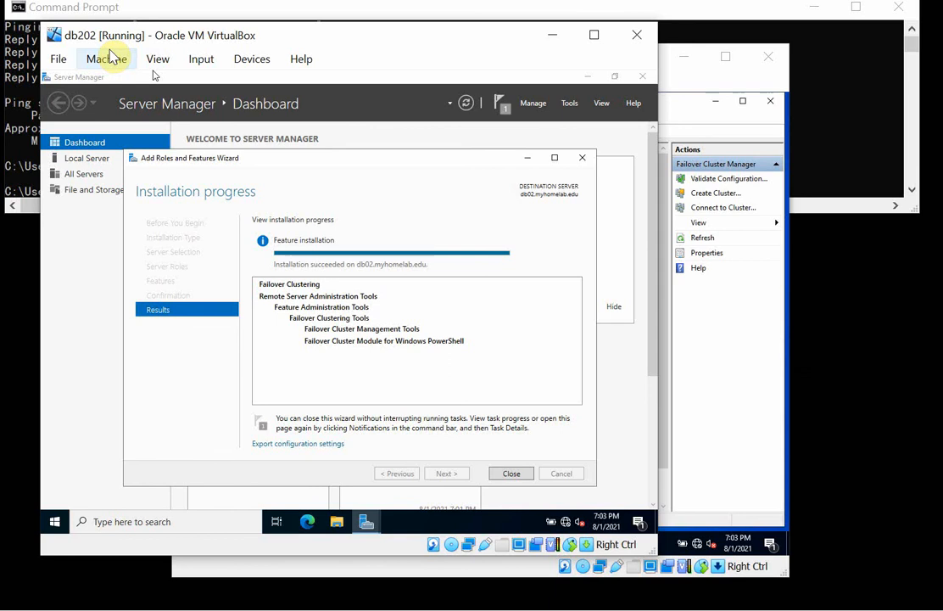
{"action": "left_click", "coordinate": [515, 473]}
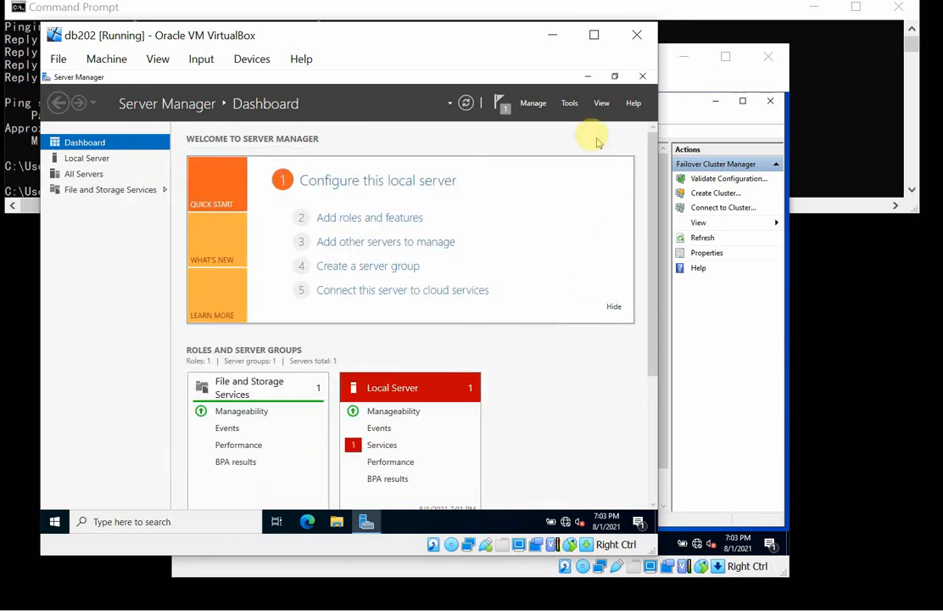
Open Failover Cluster Manager on db202, set its Windows Admin Center message not to show again, and close the manager and Server Manager.
{"action": "left_click", "coordinate": [534, 104]}
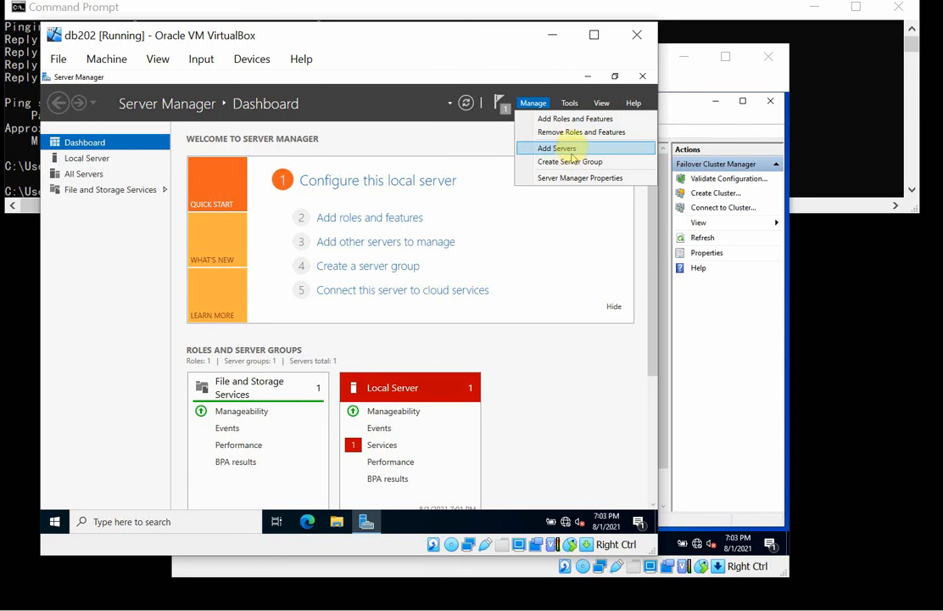
{"action": "left_click", "coordinate": [569, 104]}
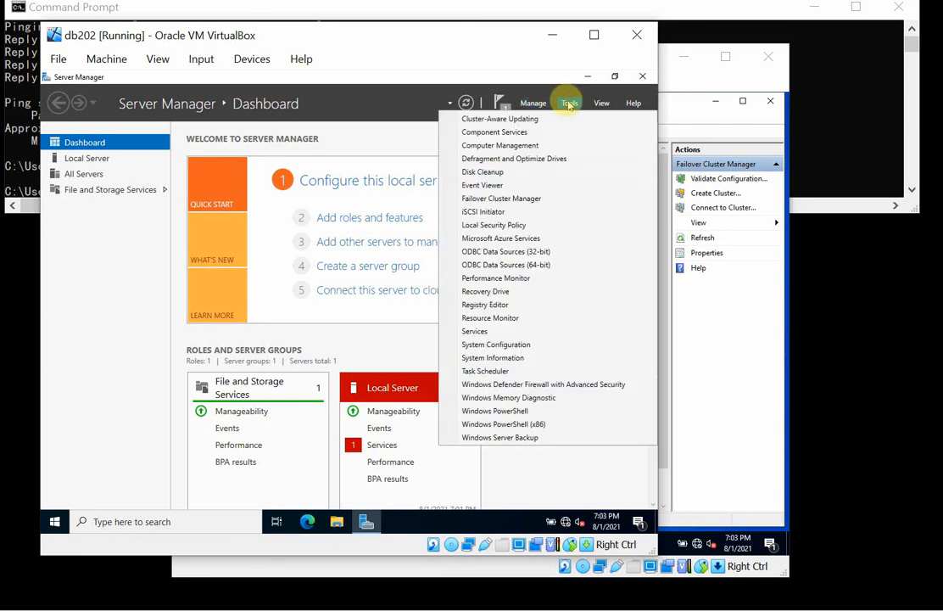
{"action": "left_click", "coordinate": [516, 200]}
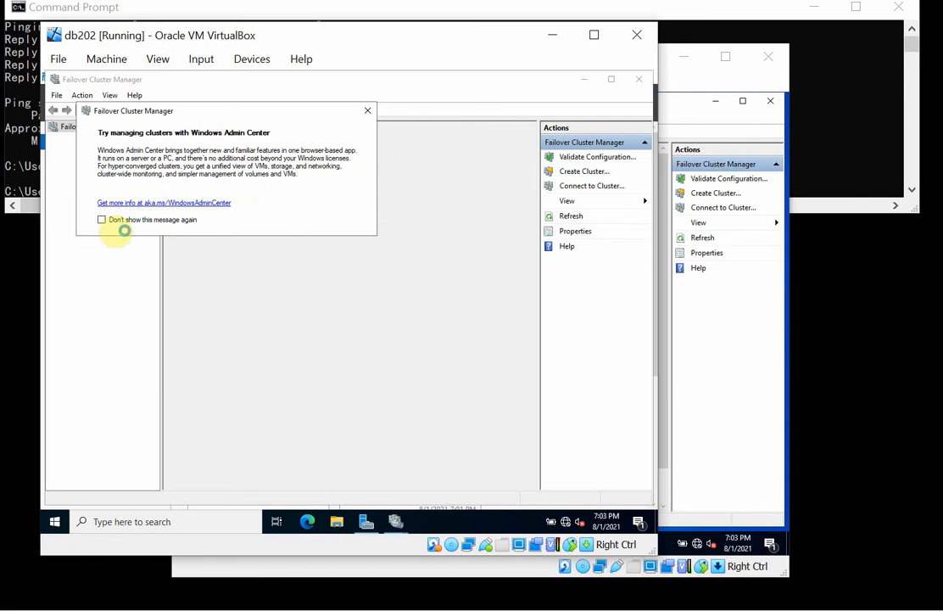
{"action": "left_click", "coordinate": [102, 220]}
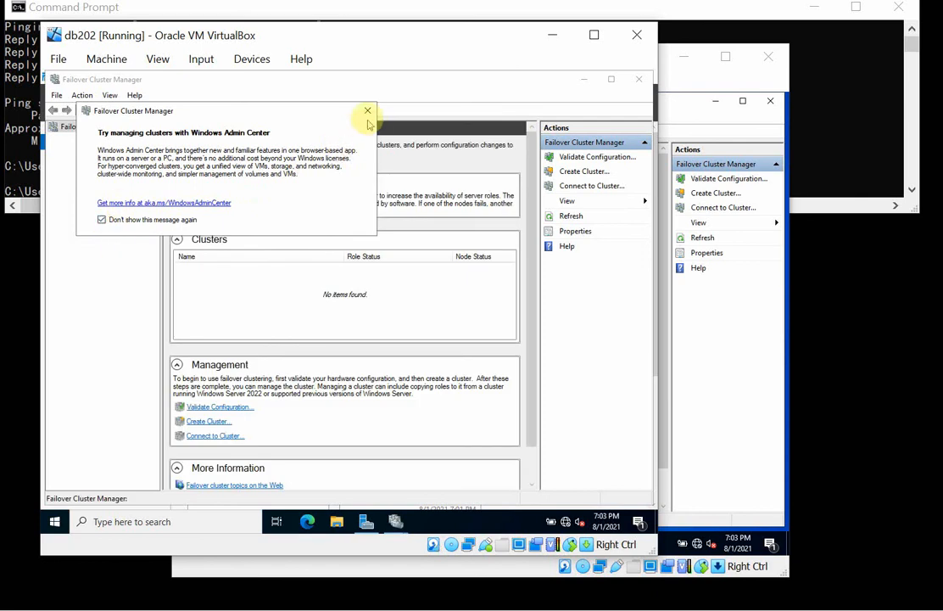
{"action": "left_click", "coordinate": [367, 117]}
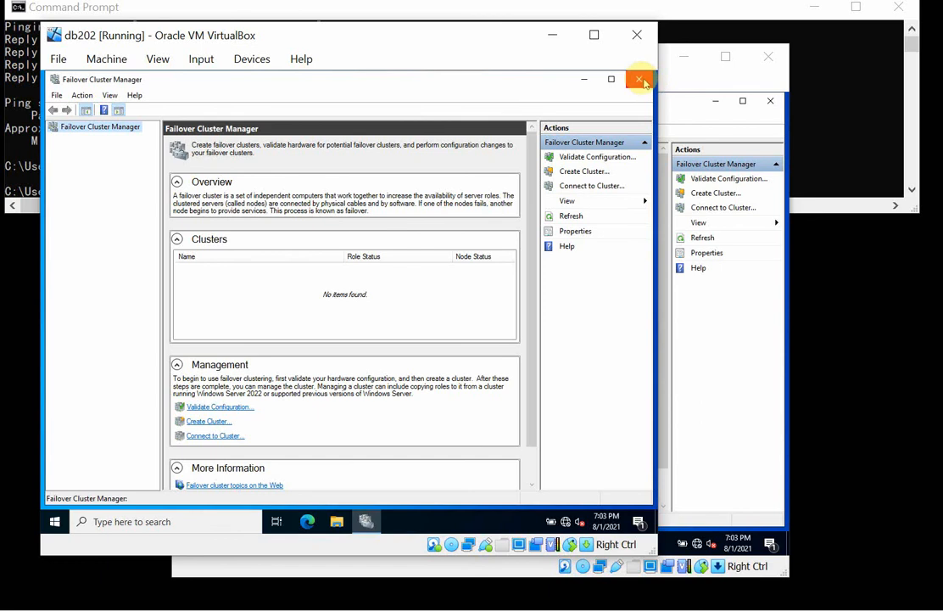
{"action": "left_click", "coordinate": [640, 79]}
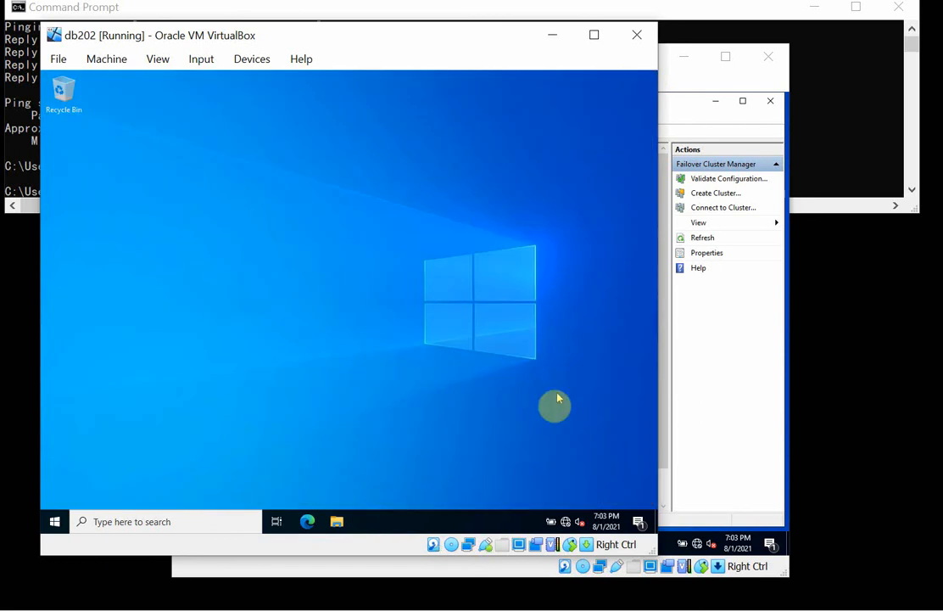
Turn on small taskbar buttons in the taskbar settings of db202, and close the settings window.
{"action": "mouse_move", "coordinate": [566, 526]}
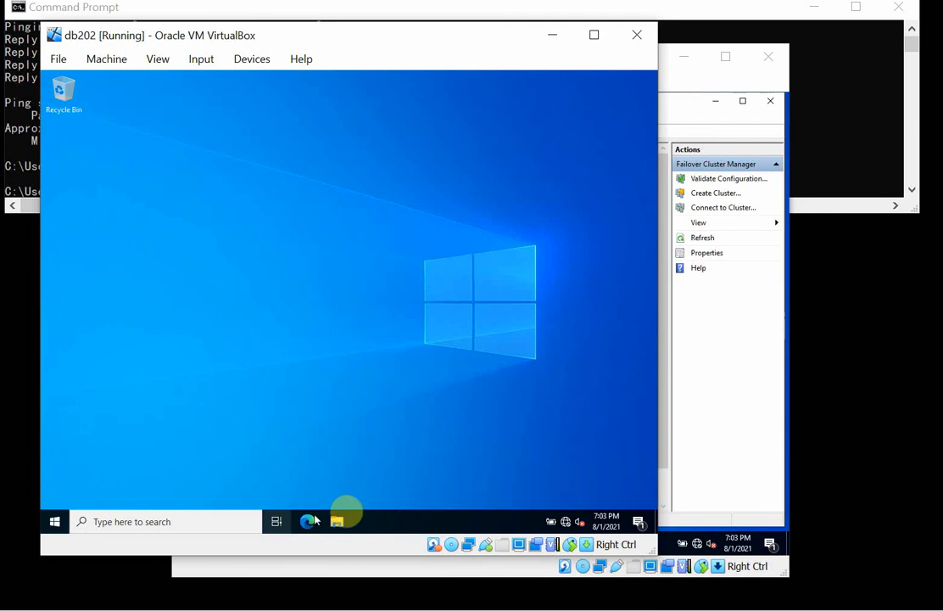
{"action": "right_click", "coordinate": [403, 516]}
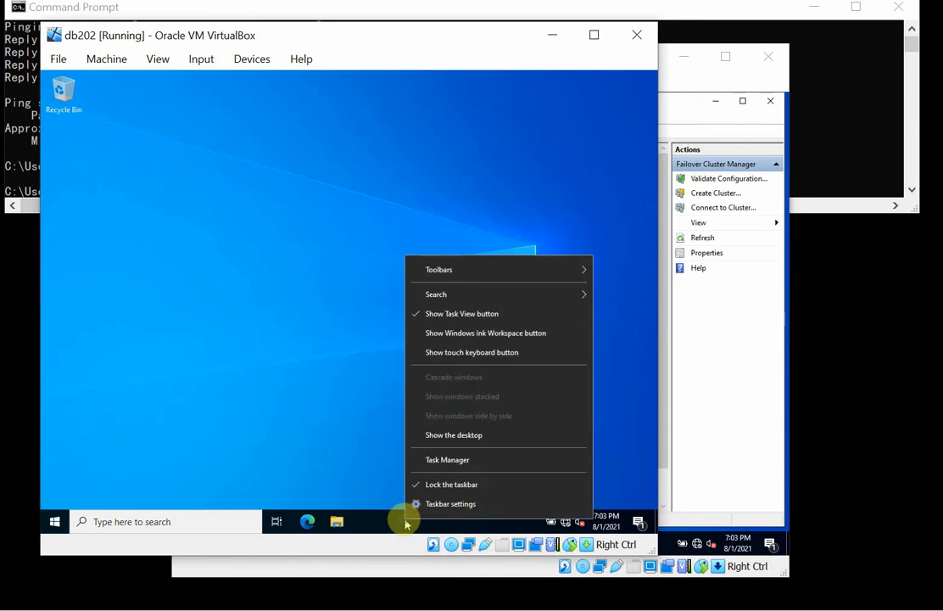
{"action": "left_click", "coordinate": [463, 503]}
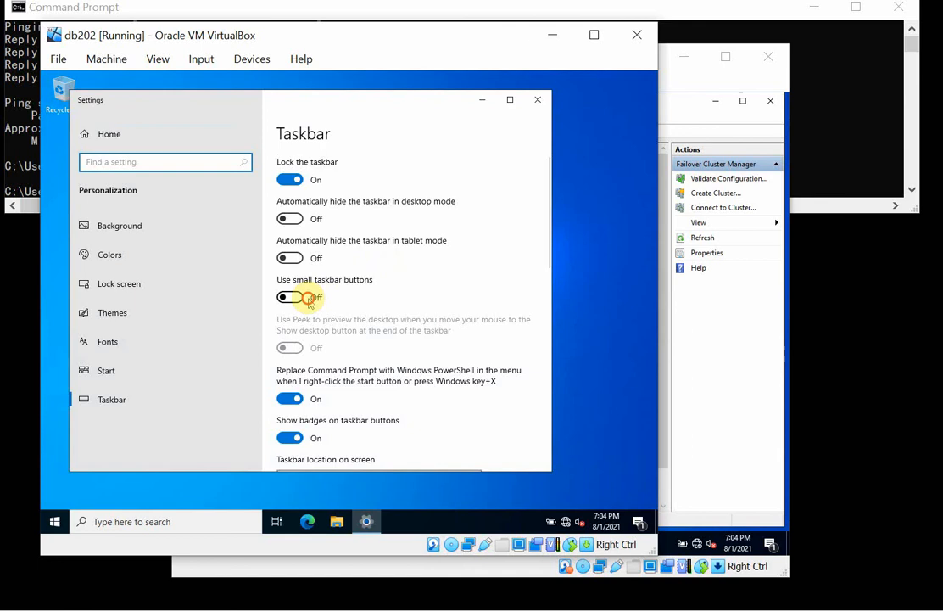
{"action": "left_click", "coordinate": [309, 298]}
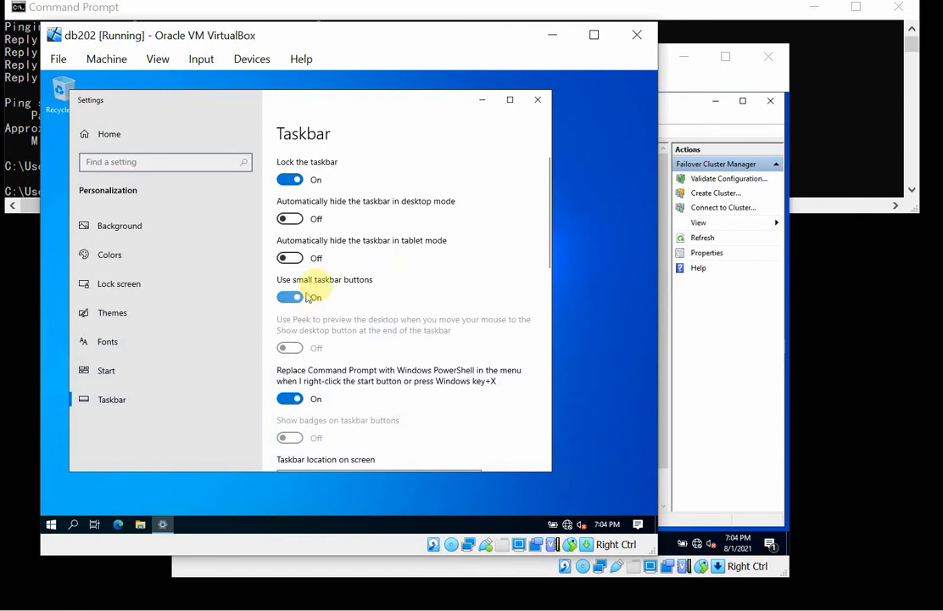
{"action": "left_click", "coordinate": [538, 100]}
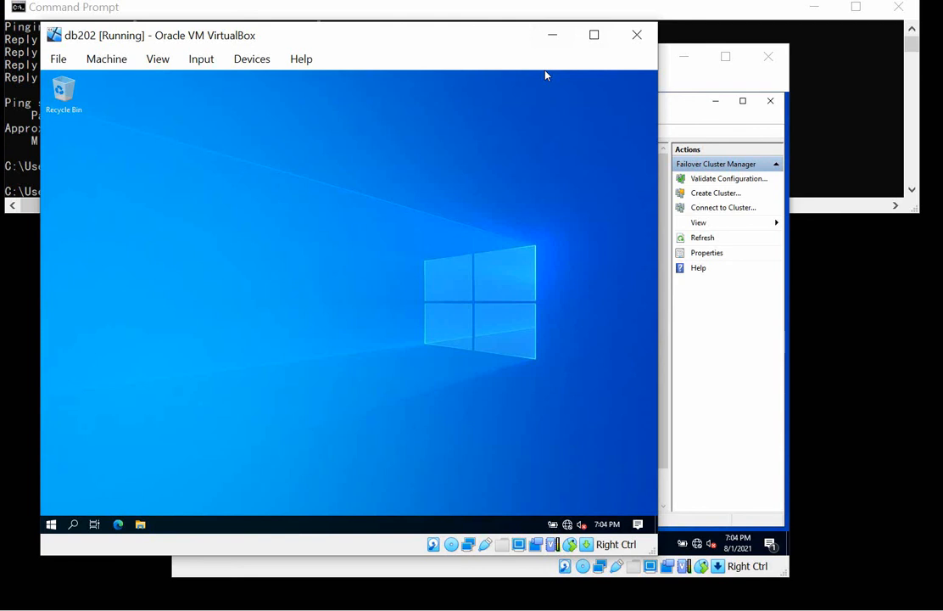
Open Server Manager on db202 and view the Local Server properties to check its computer name and domain.
{"action": "left_click", "coordinate": [49, 526]}
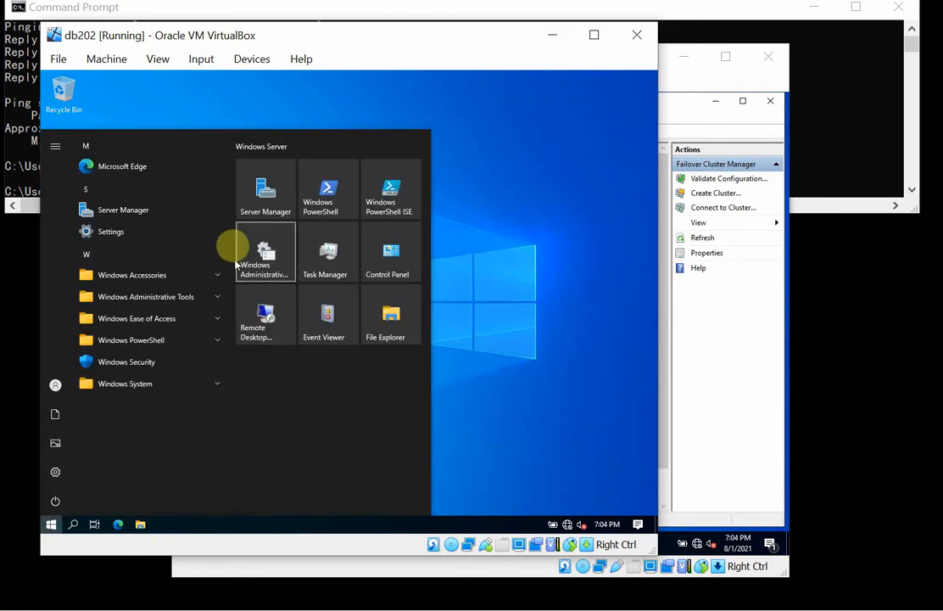
{"action": "left_click", "coordinate": [257, 204]}
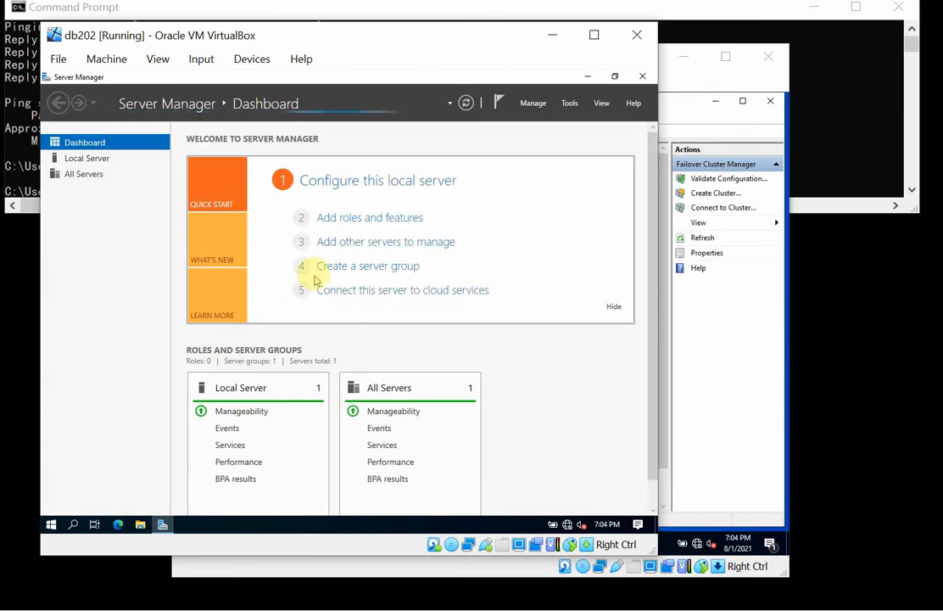
{"action": "left_click", "coordinate": [90, 158]}
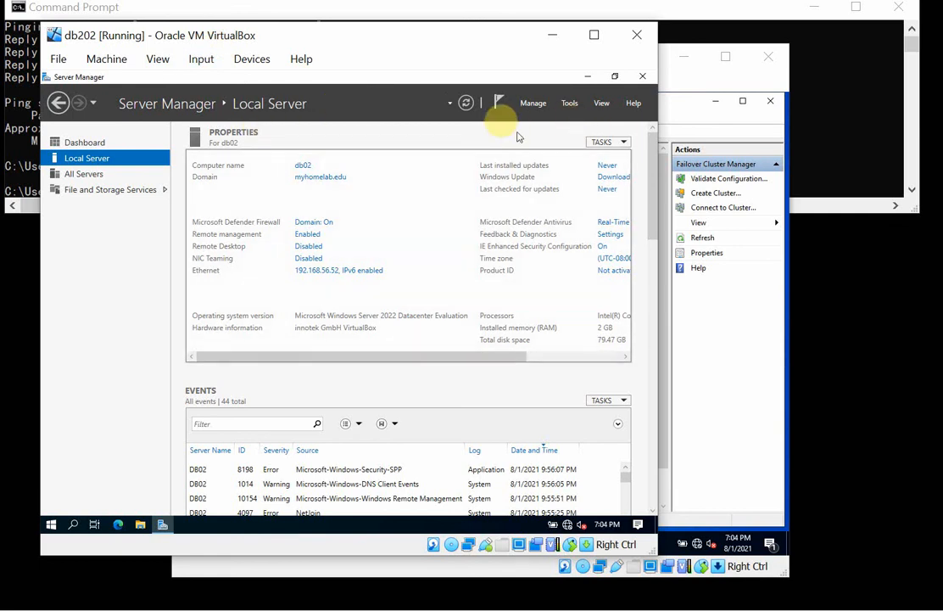
Open Windows PowerShell on db202, move its window below the computer name in Server Manager, and run hostname.
{"action": "left_click", "coordinate": [48, 524]}
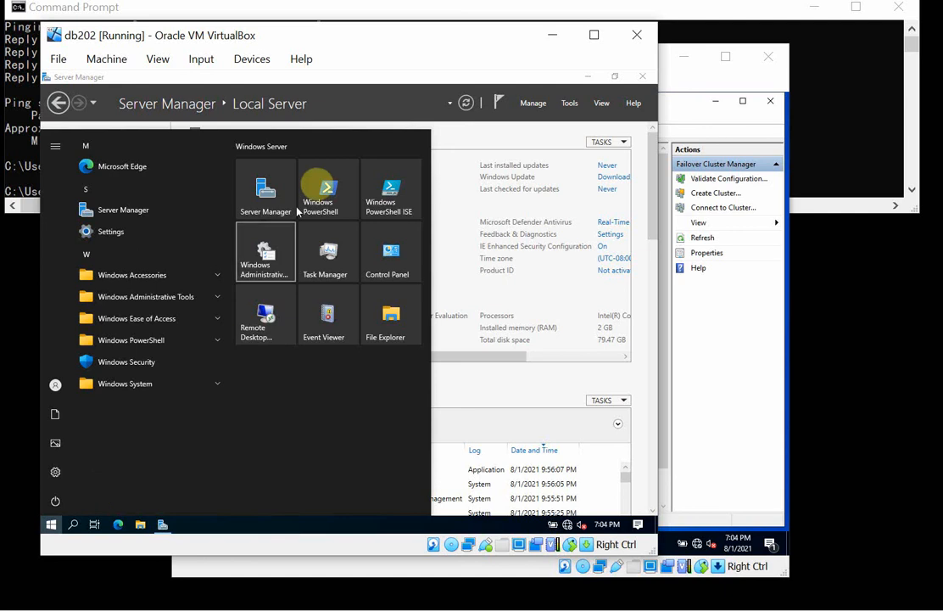
{"action": "left_click", "coordinate": [318, 190]}
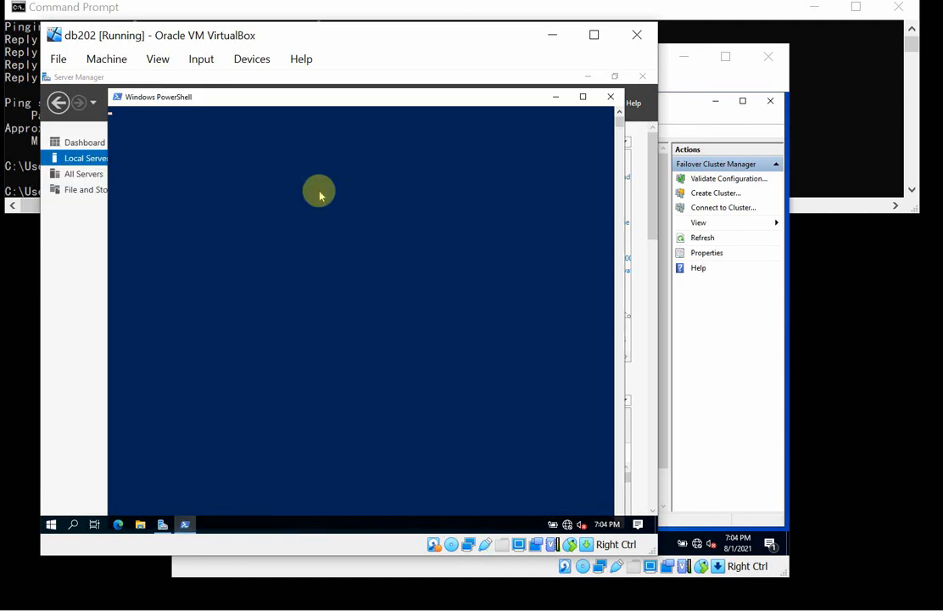
{"action": "left_click_drag", "start_coordinate": [319, 88], "coordinate": [295, 183]}
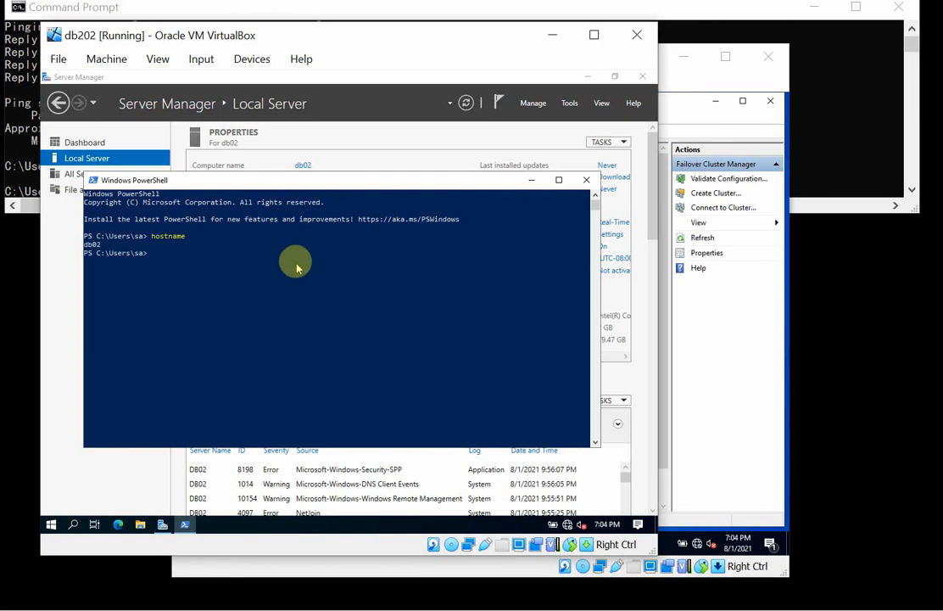
Cancel VirtualBox's Close Virtual Machine dialog and shut down Windows on db202 from within the guest, giving the reason Other (Planned).
{"action": "left_click", "coordinate": [643, 38]}
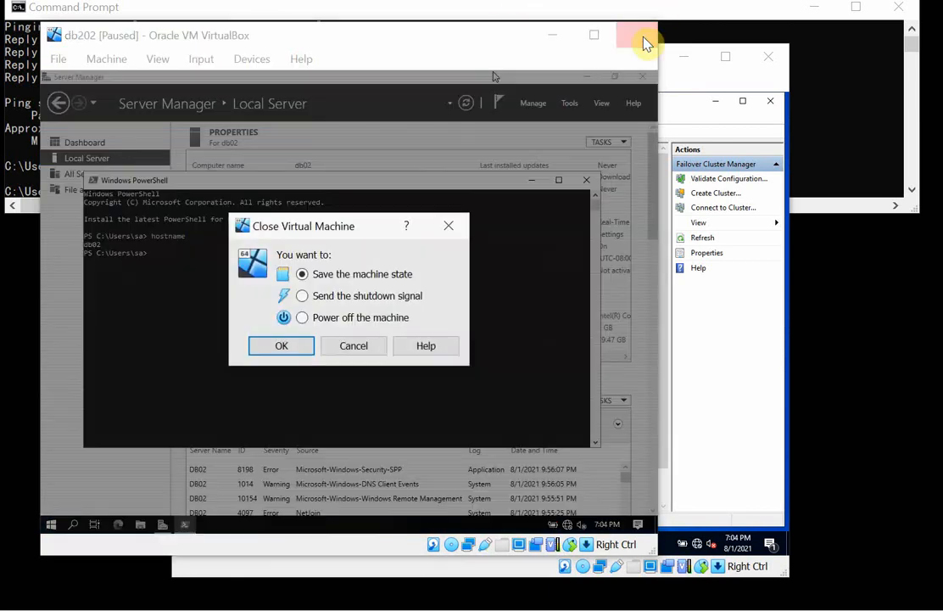
{"action": "left_click", "coordinate": [356, 344]}
{"action": "left_click", "coordinate": [58, 525]}
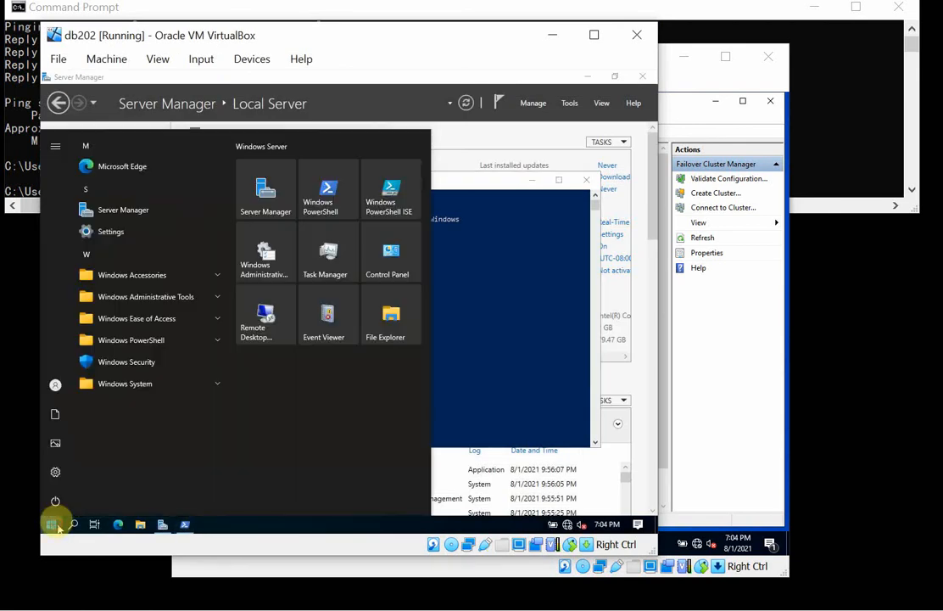
{"action": "left_click", "coordinate": [64, 499]}
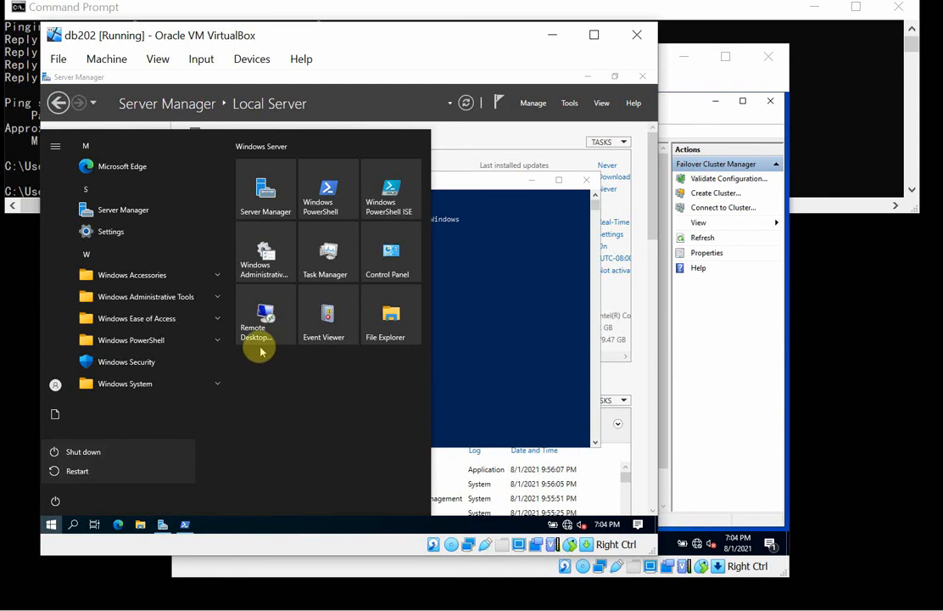
{"action": "left_click", "coordinate": [71, 451]}
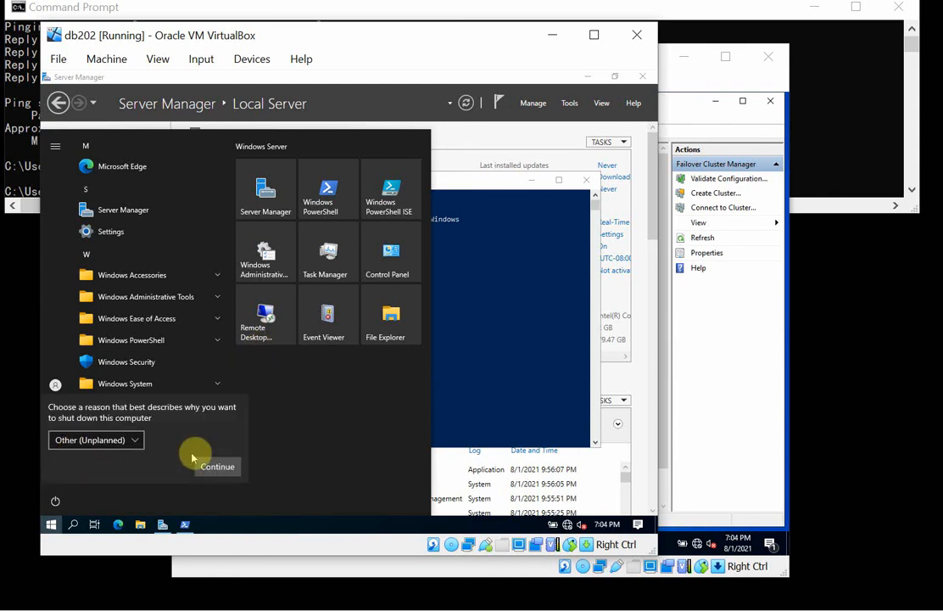
{"action": "left_click", "coordinate": [135, 440]}
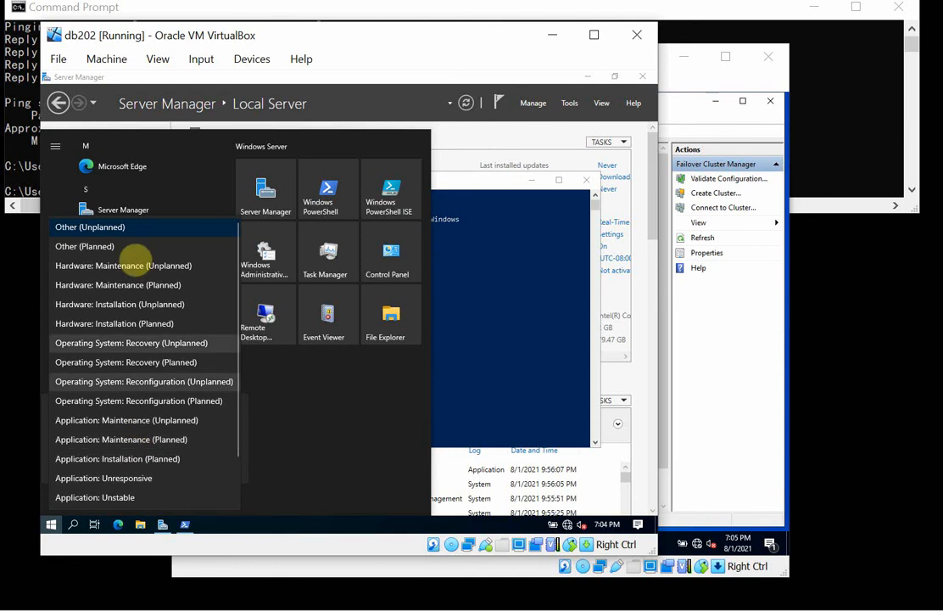
{"action": "left_click", "coordinate": [119, 247]}
{"action": "left_click", "coordinate": [223, 466]}
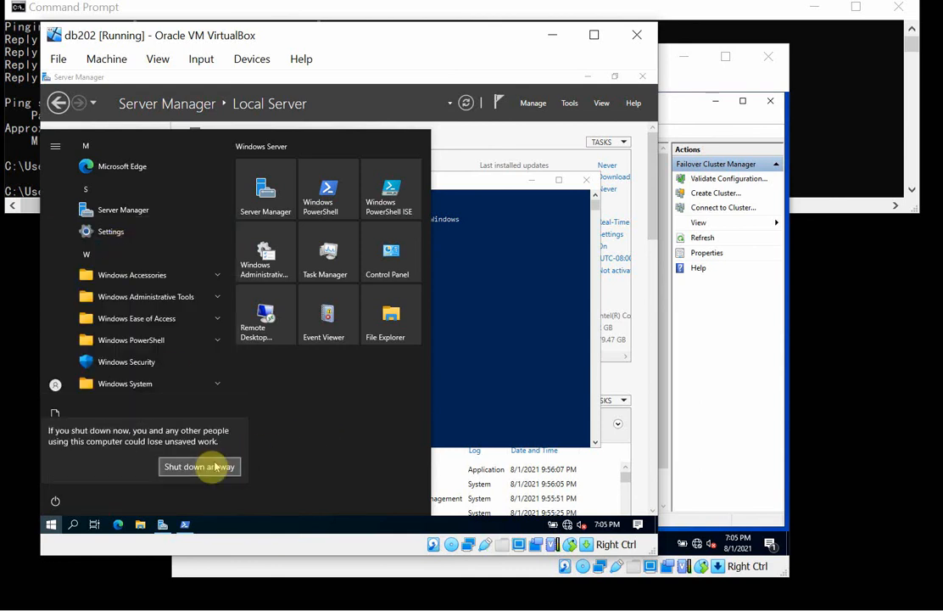
{"action": "left_click", "coordinate": [214, 467]}
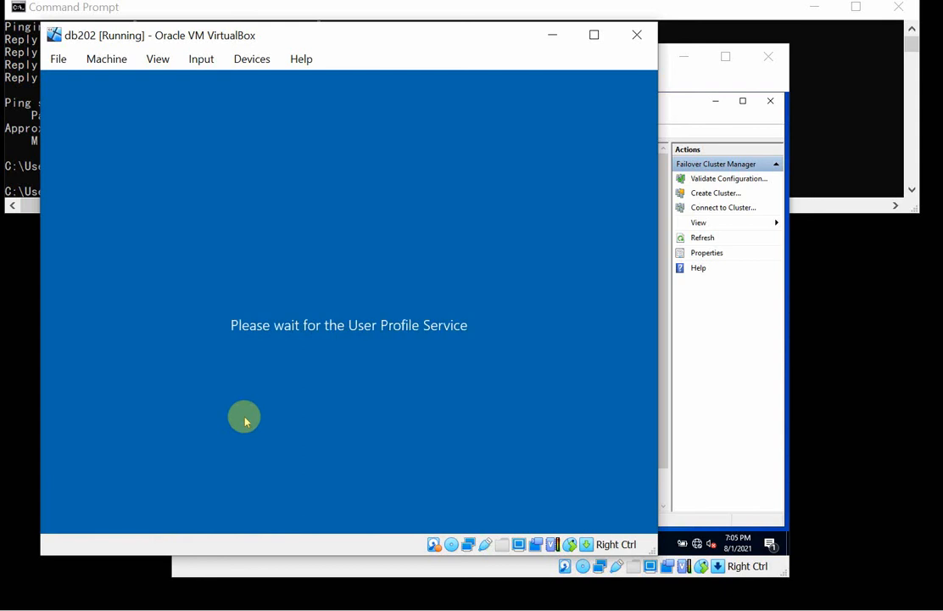